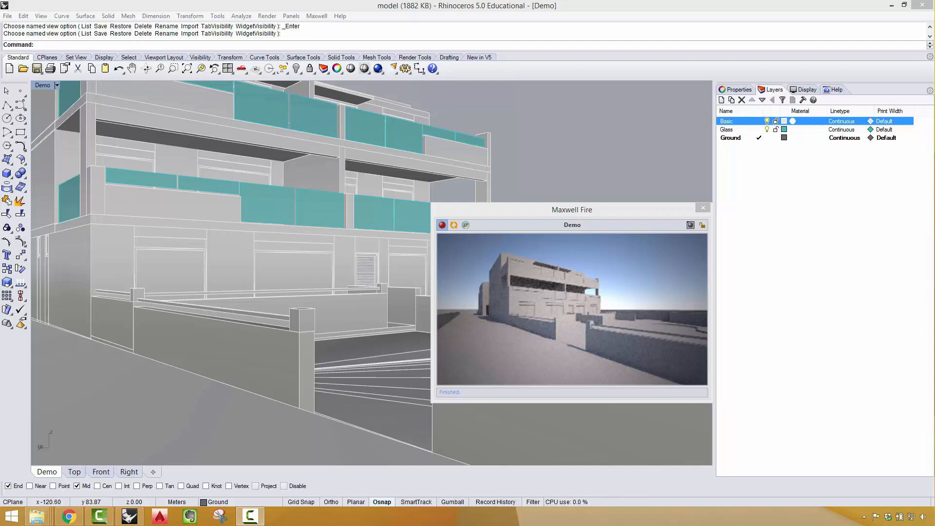
pyautogui.click(868, 245)
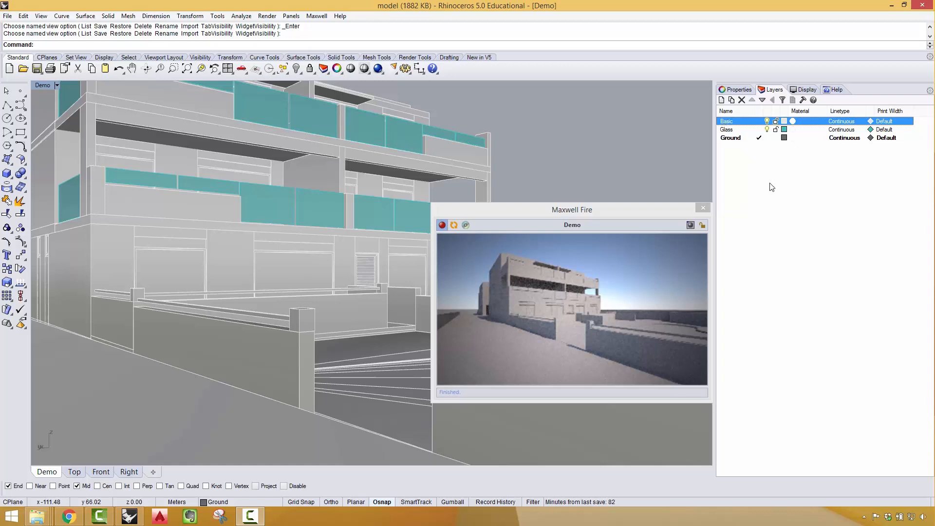
pyautogui.click(793, 121)
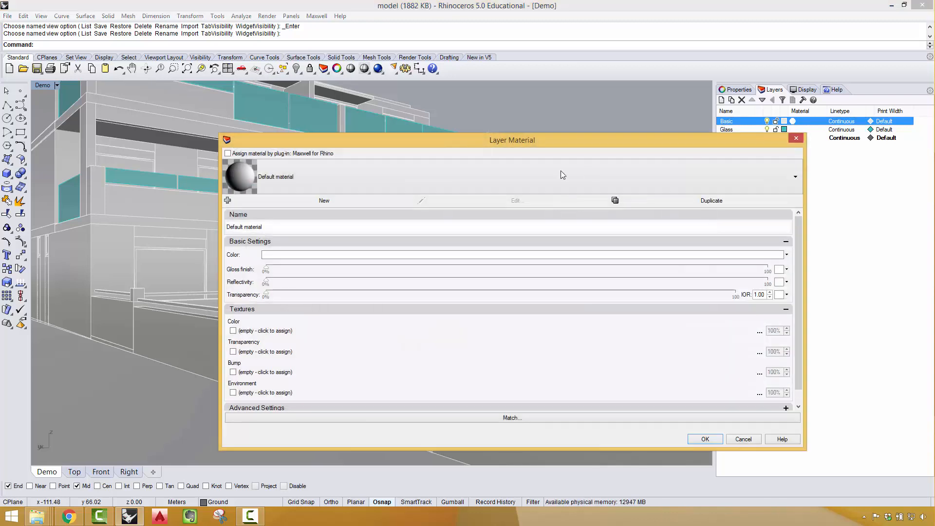
pyautogui.click(228, 153)
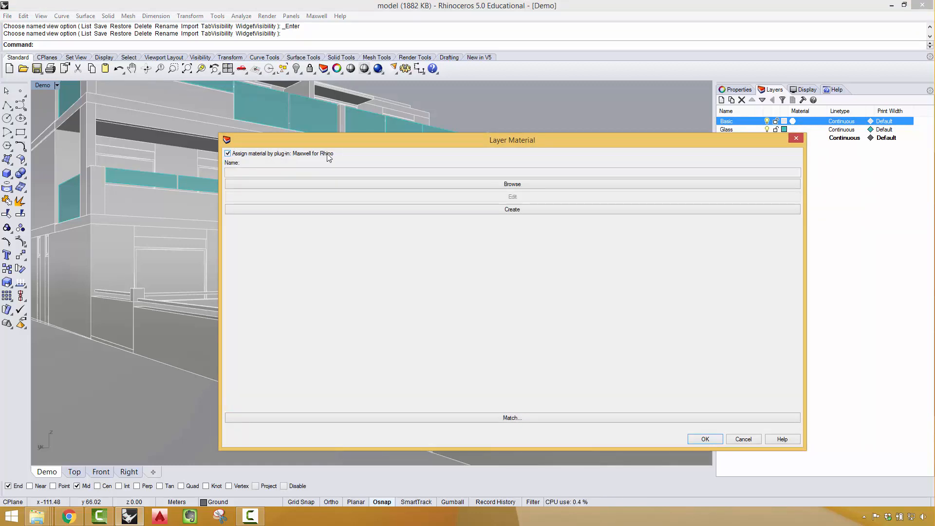
pyautogui.click(508, 186)
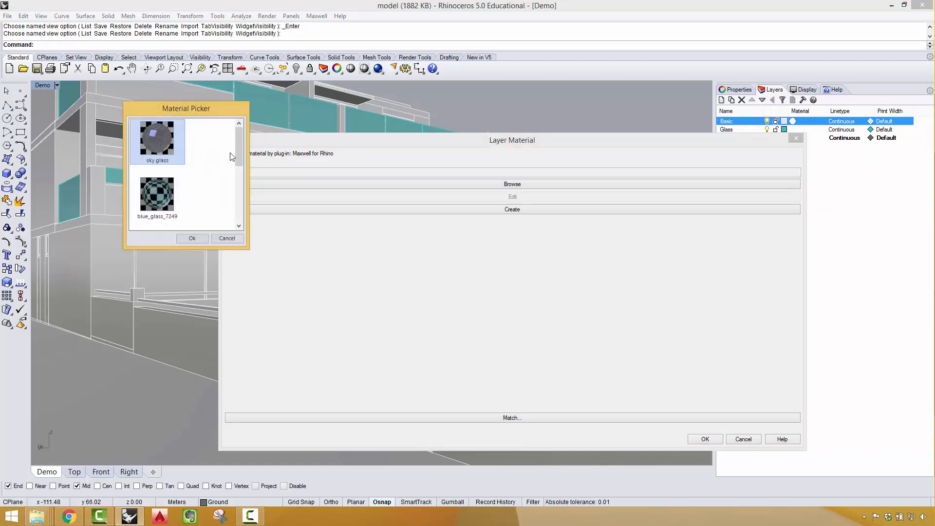
pyautogui.moveTo(241, 148); pyautogui.dragTo(242, 209)
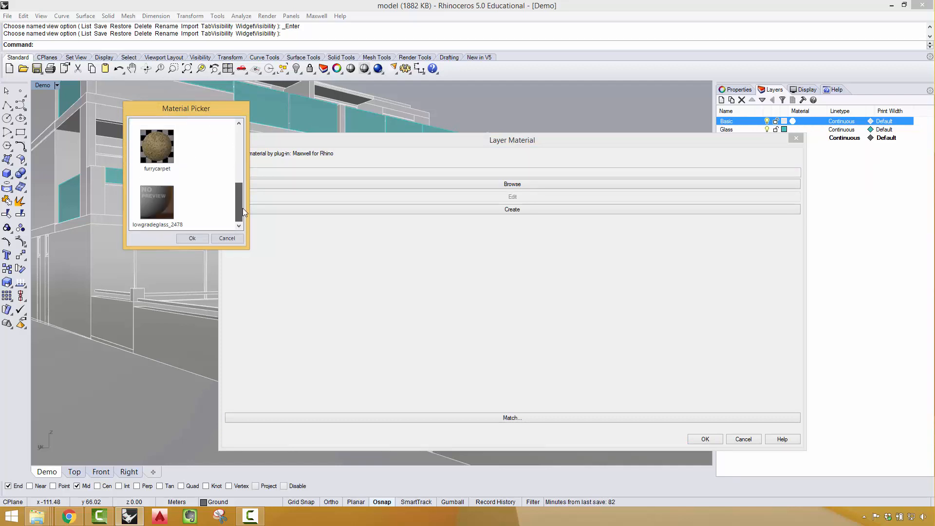
pyautogui.click(235, 241)
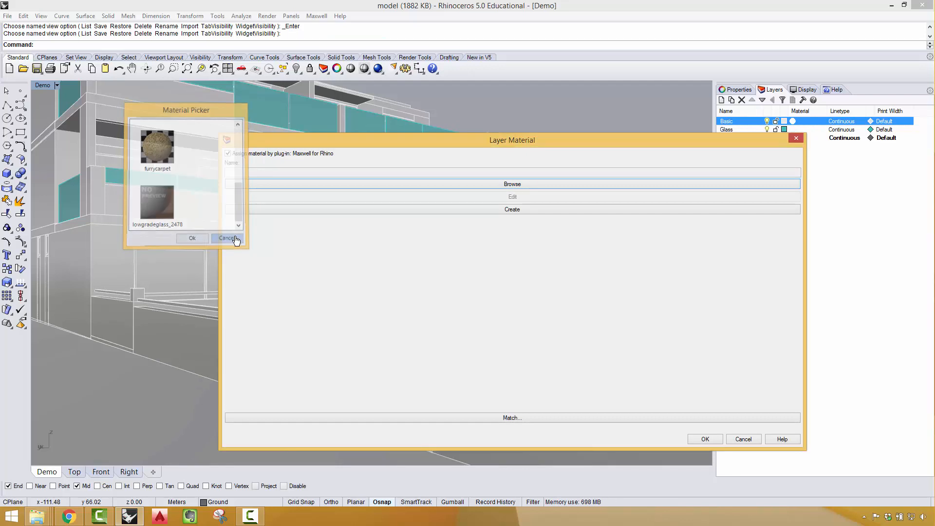
pyautogui.click(315, 14)
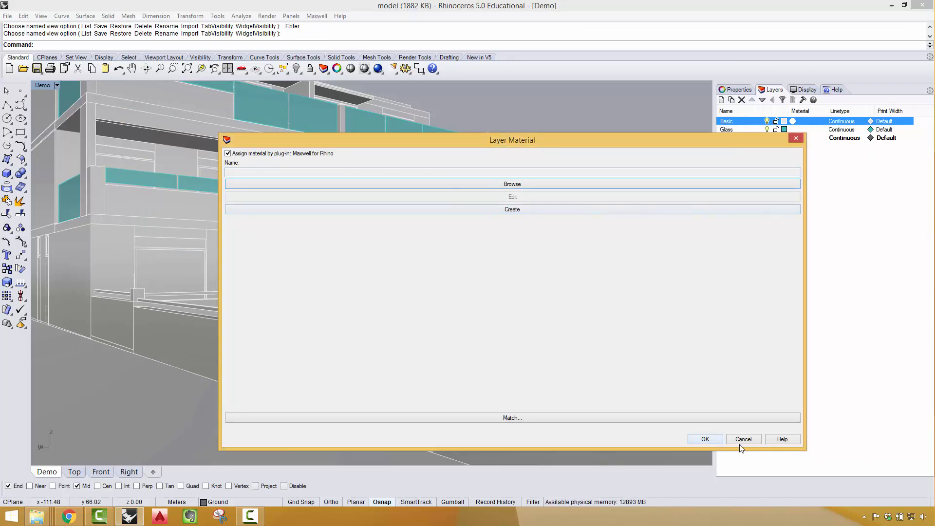
pyautogui.click(743, 439)
# Step: Open the materials list in Maxwell's Scene Manager and remove all unused materials from the scene
pyautogui.click(321, 16)
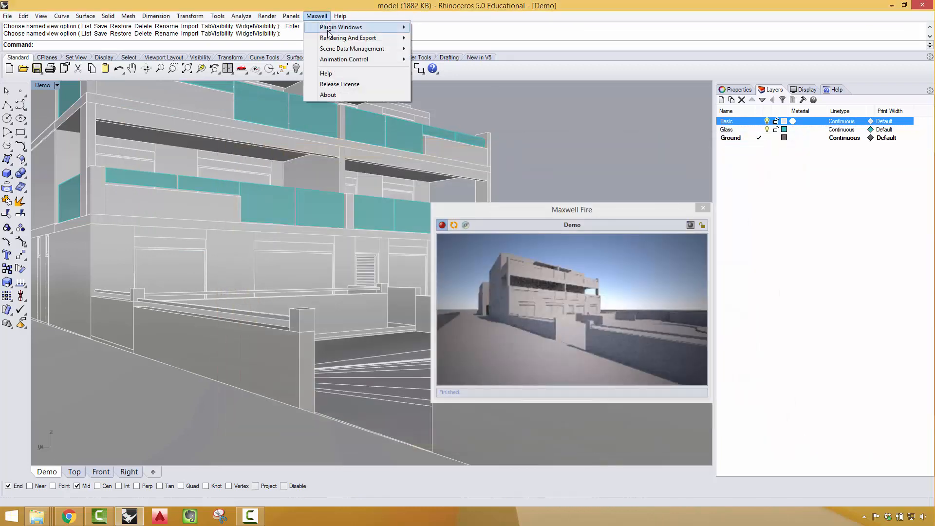
pyautogui.moveTo(339, 30)
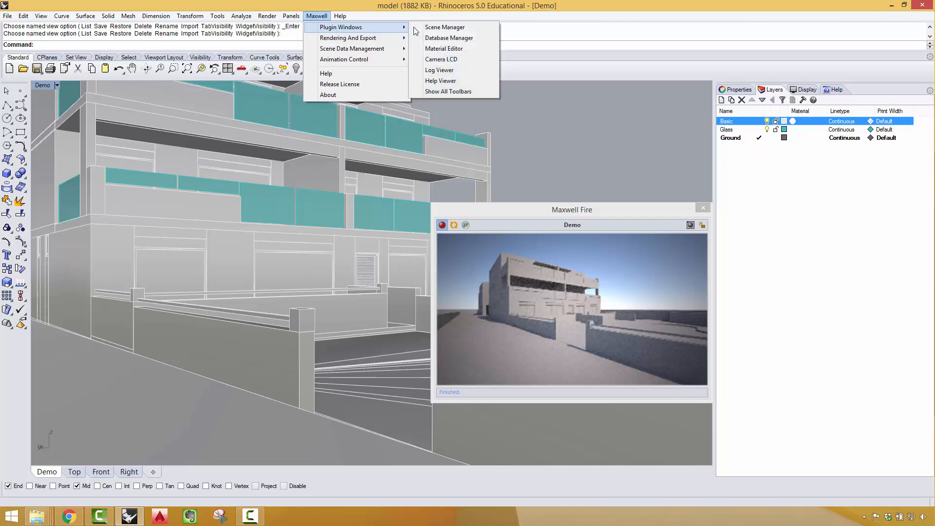
pyautogui.click(417, 28)
pyautogui.click(75, 168)
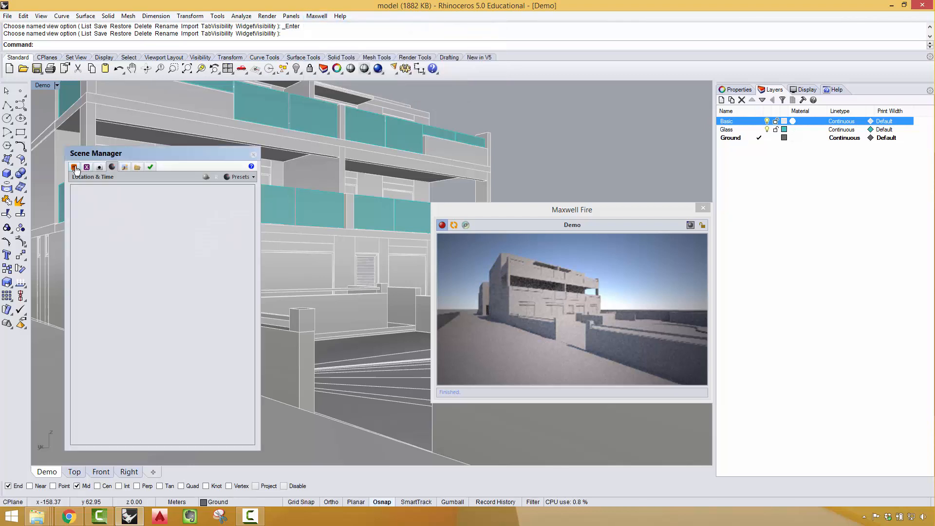
pyautogui.rightClick(145, 251)
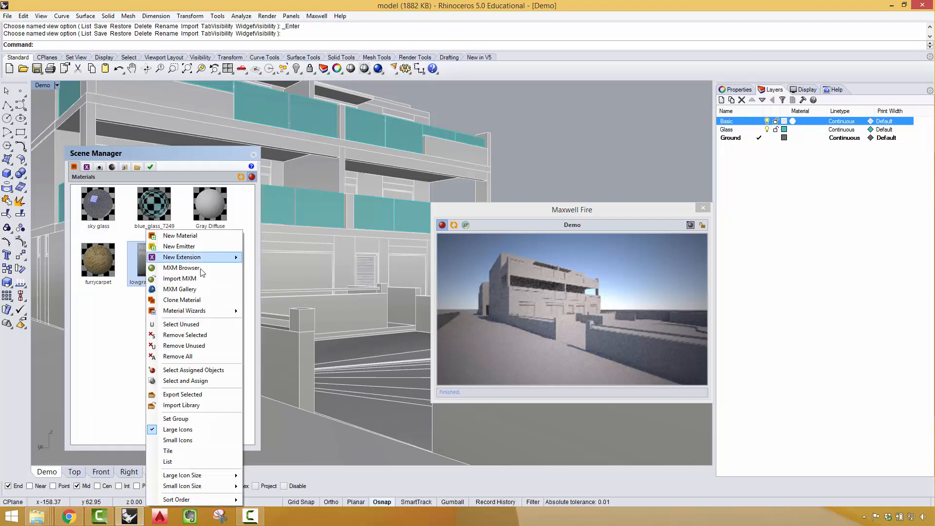
pyautogui.click(187, 346)
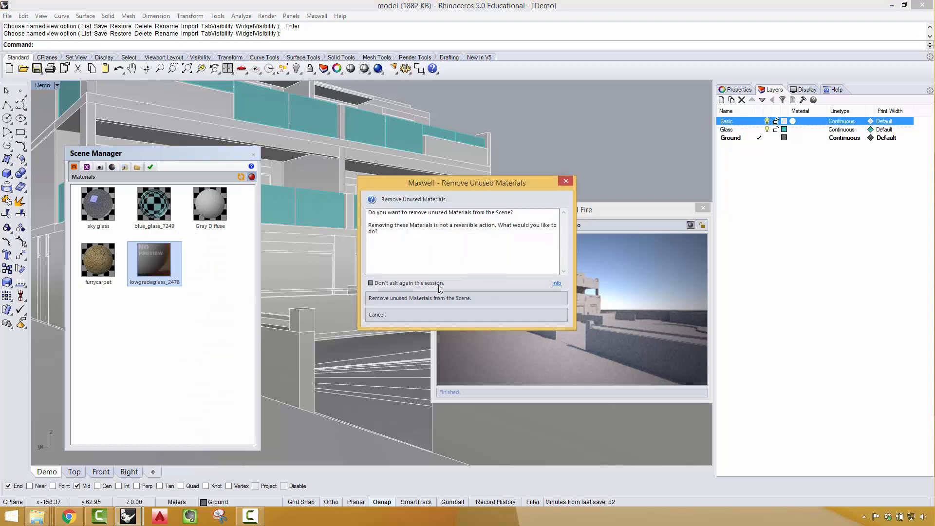
pyautogui.click(409, 299)
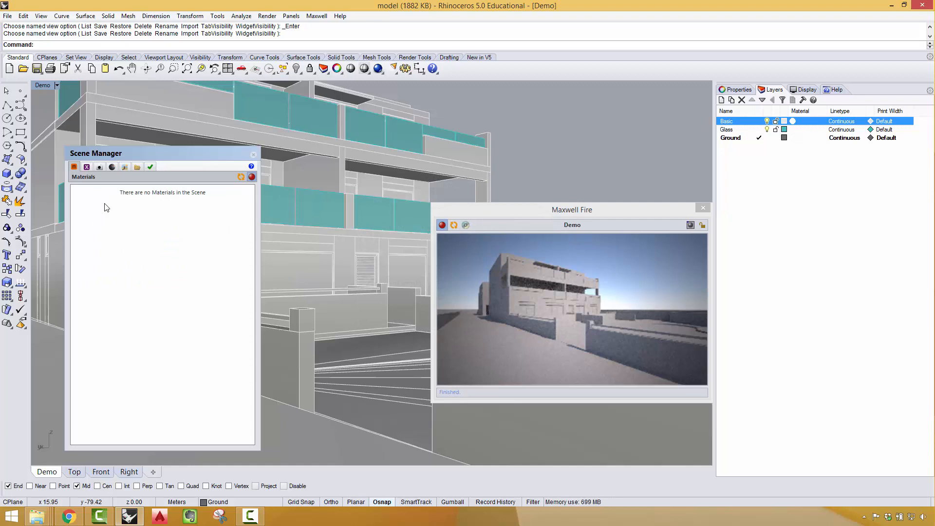
# Step: Import the Gray Diffuse MXM material from the desktop's Maxwell_Materials folder and inspect it in the Material Editor
pyautogui.rightClick(101, 204)
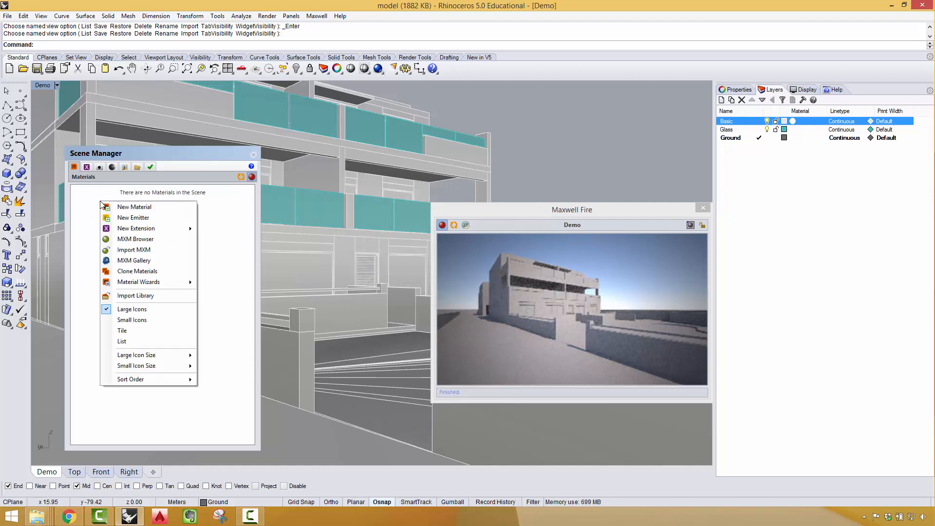
pyautogui.click(151, 254)
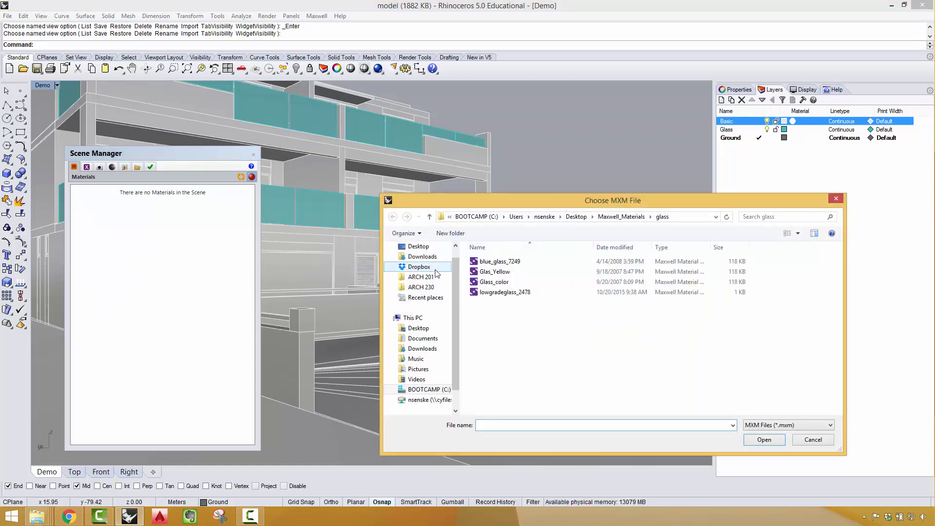
pyautogui.click(426, 250)
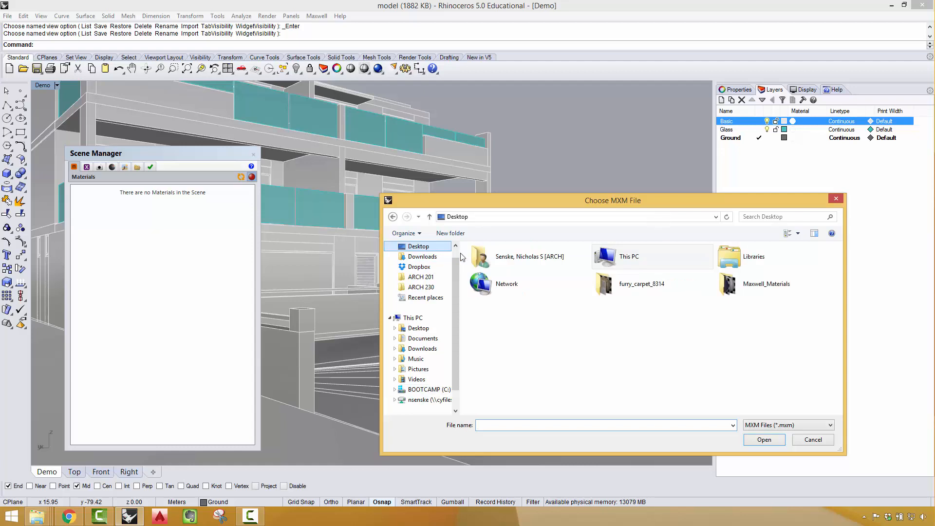
pyautogui.doubleClick(754, 288)
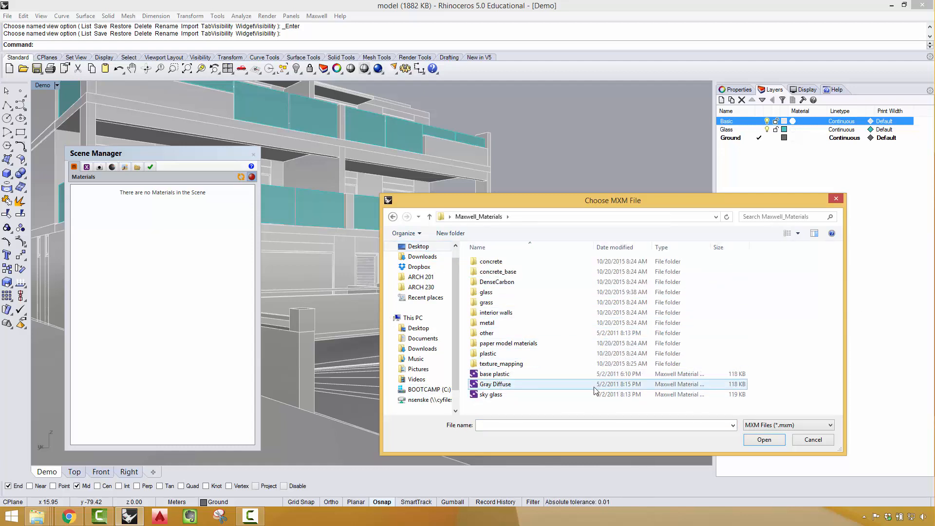
pyautogui.click(504, 386)
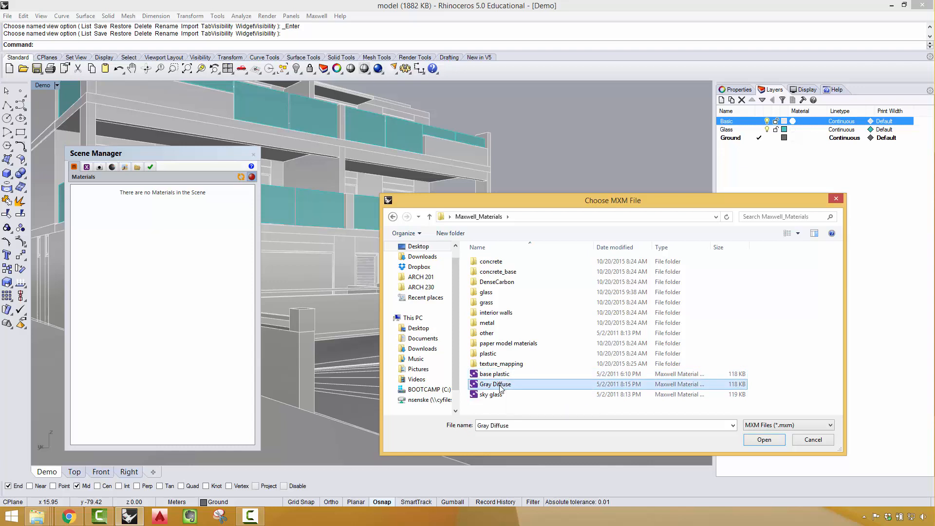
pyautogui.click(768, 437)
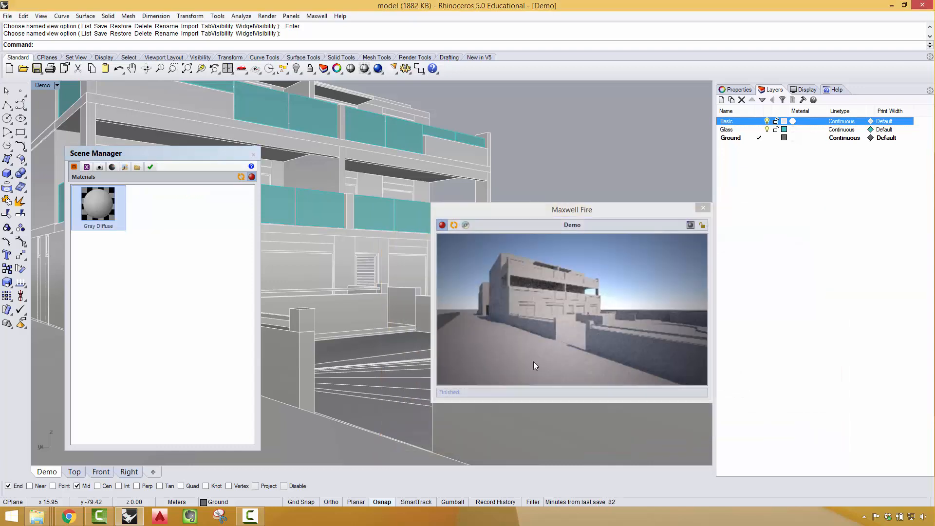
pyautogui.doubleClick(101, 204)
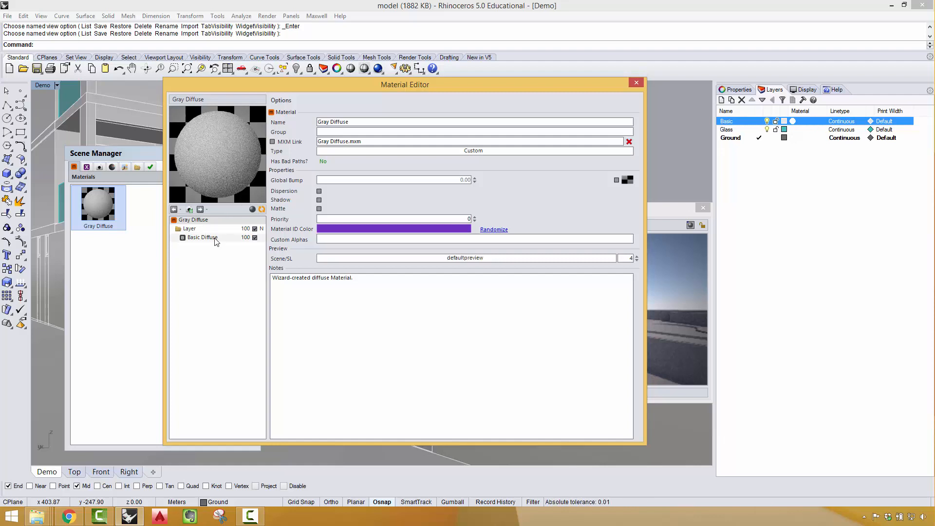
pyautogui.click(636, 82)
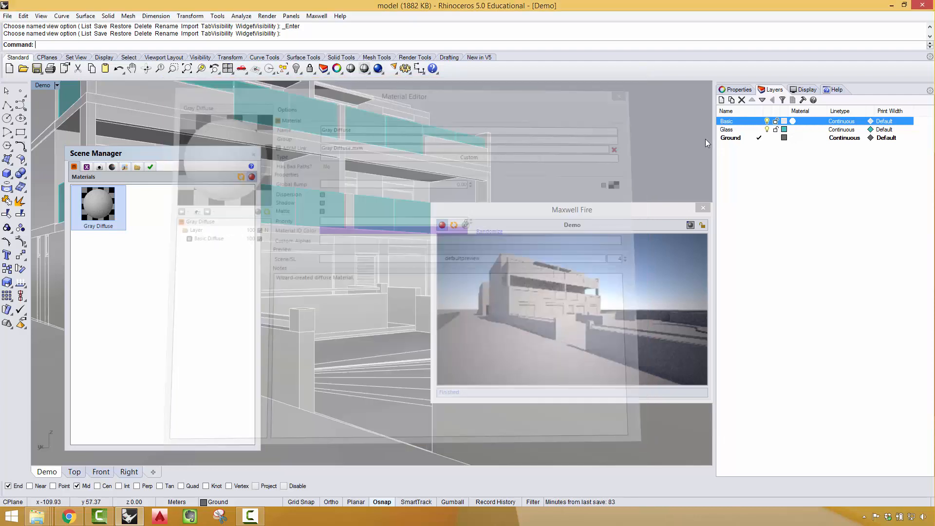
# Step: Assign the Gray Diffuse Maxwell material to the Basic layer through the Maxwell for Rhino plug-in
pyautogui.click(794, 122)
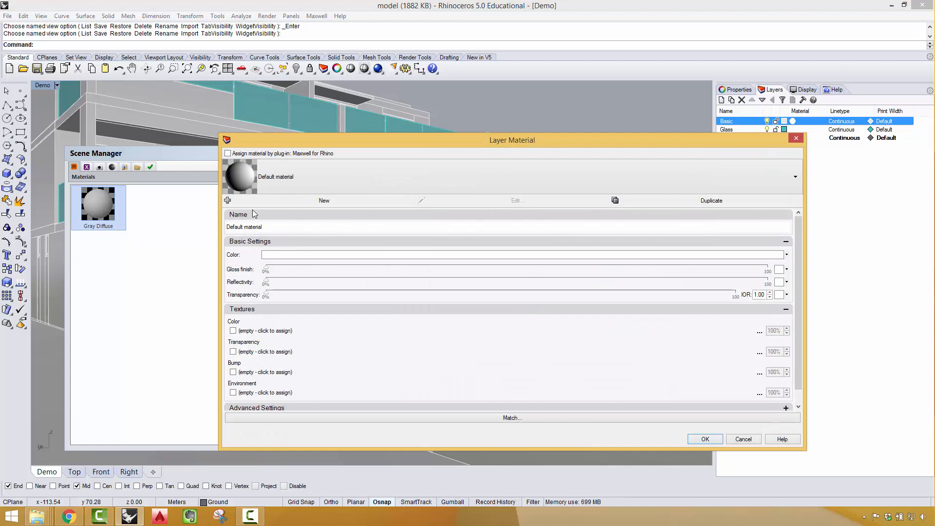
pyautogui.click(237, 153)
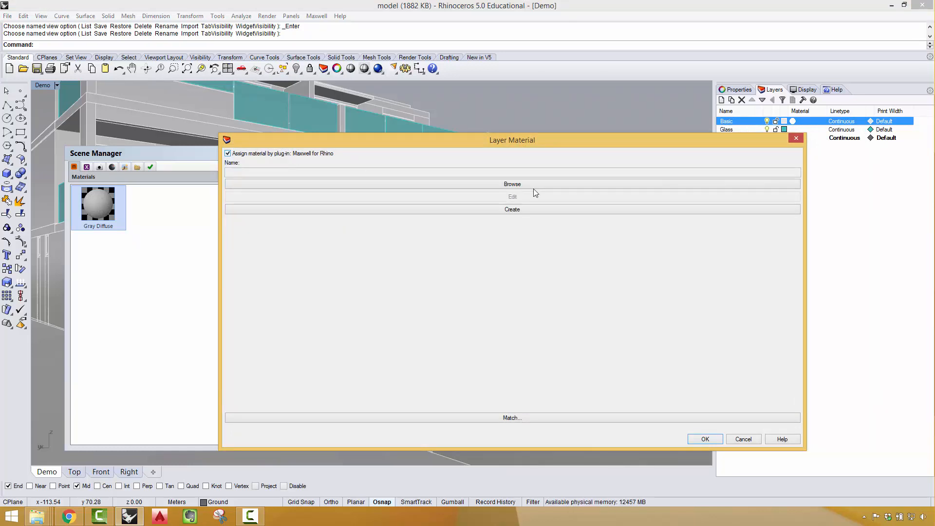
pyautogui.click(517, 184)
pyautogui.click(157, 141)
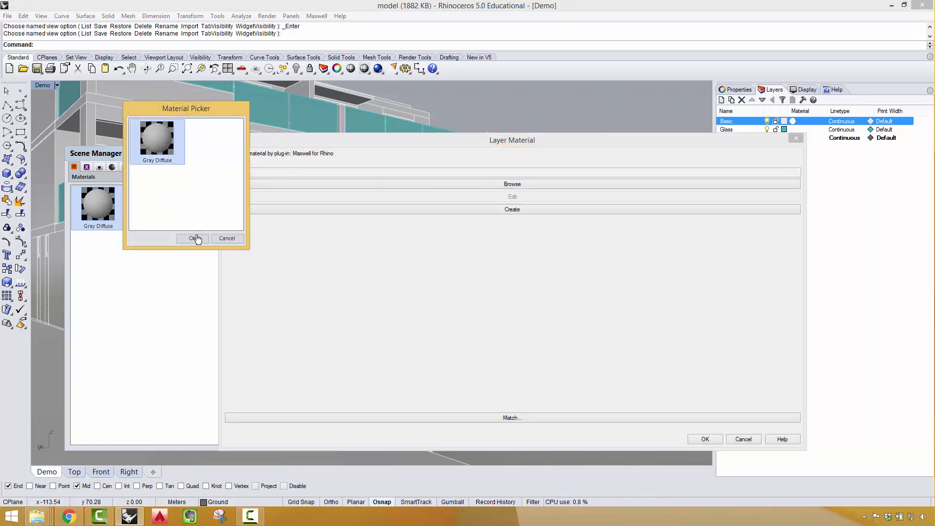
pyautogui.click(197, 239)
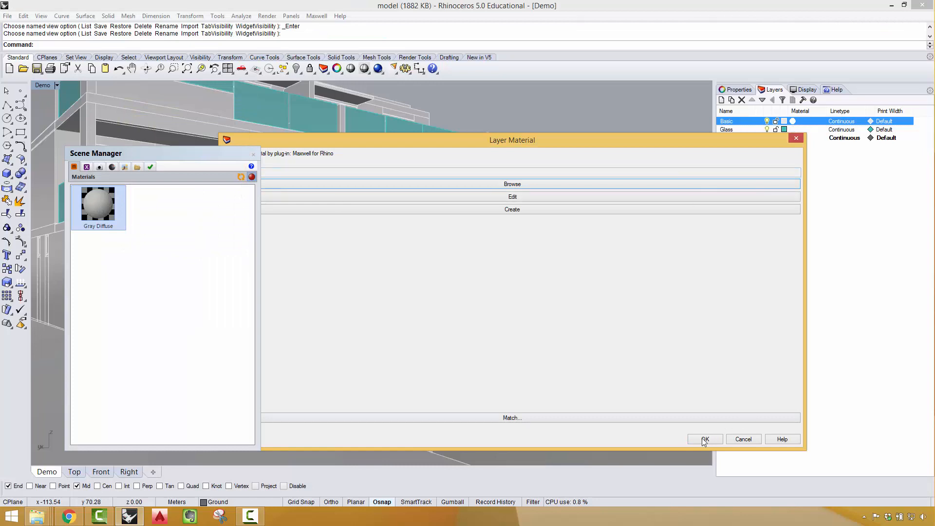
pyautogui.click(705, 439)
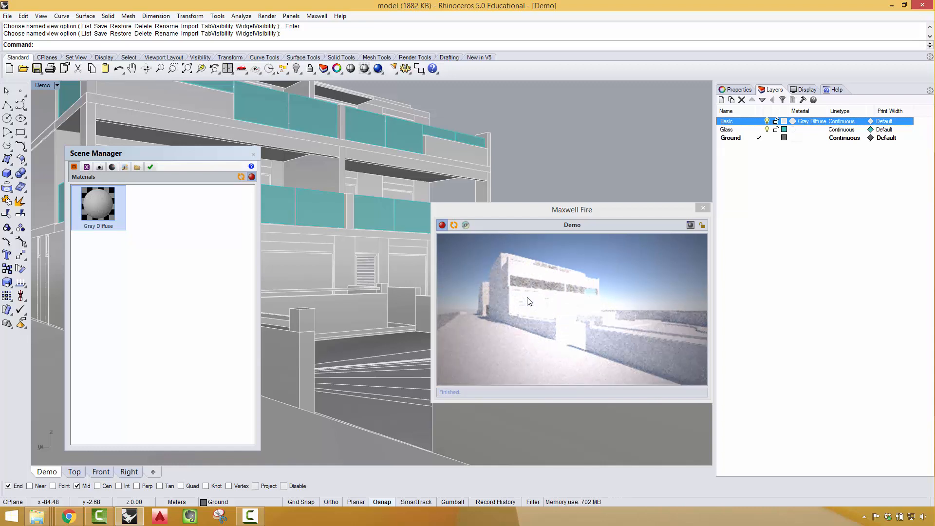
# Step: Set the Demo camera's exposure value (EV) to 14.94 in Maxwell's Scene Manager
pyautogui.click(316, 16)
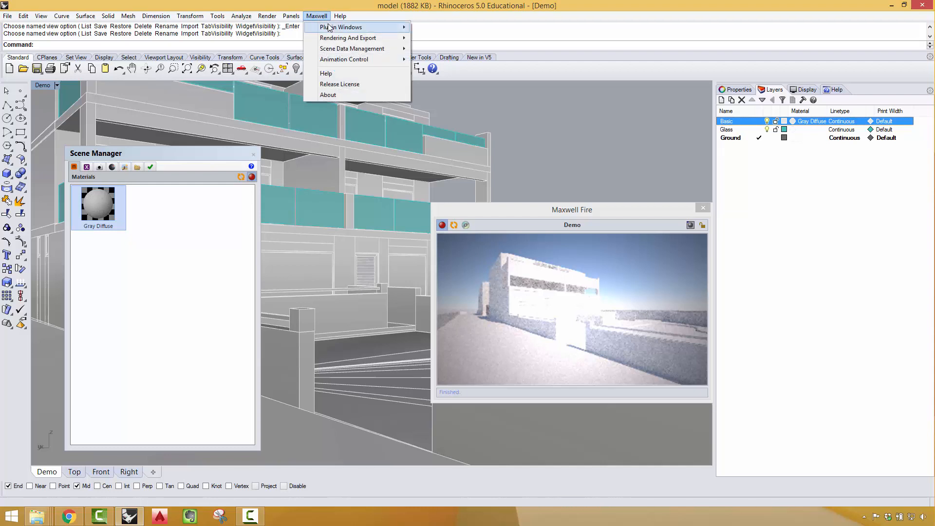
pyautogui.moveTo(358, 29)
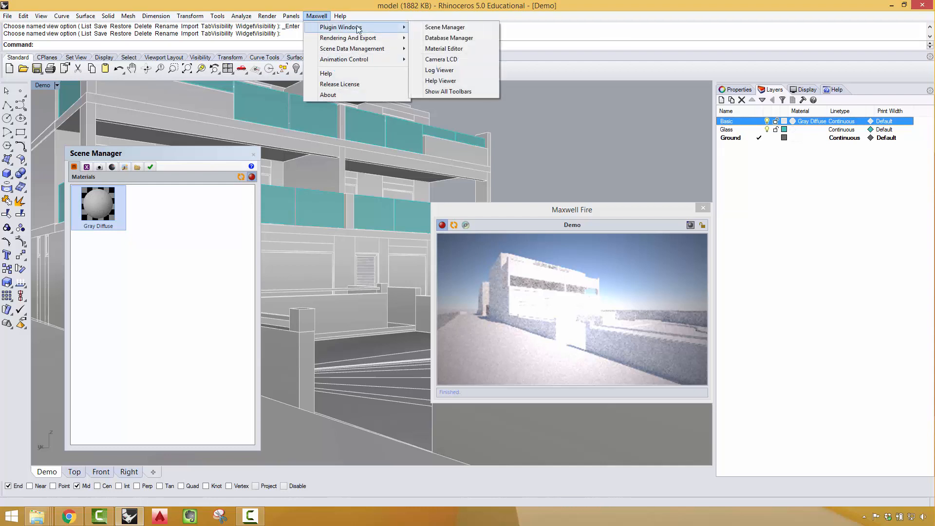
pyautogui.click(444, 28)
pyautogui.click(317, 16)
pyautogui.moveTo(349, 28)
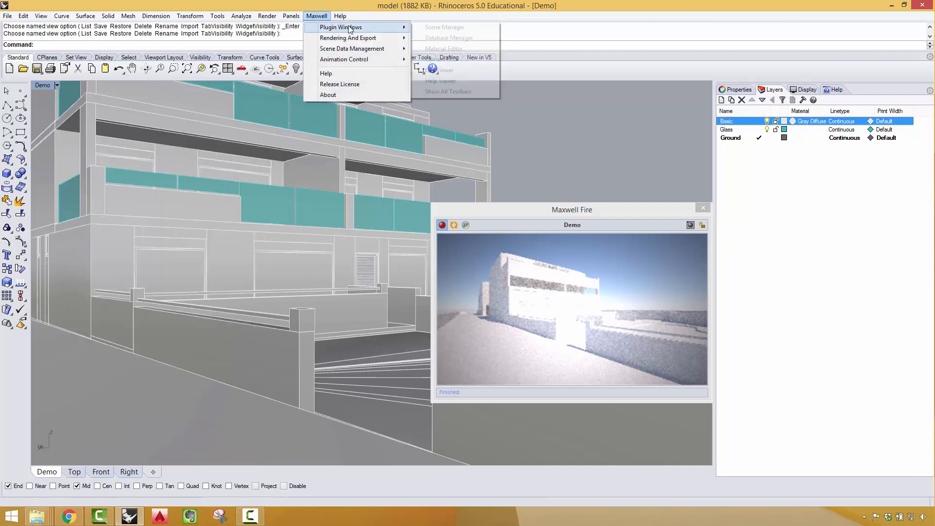
pyautogui.click(443, 27)
pyautogui.click(126, 168)
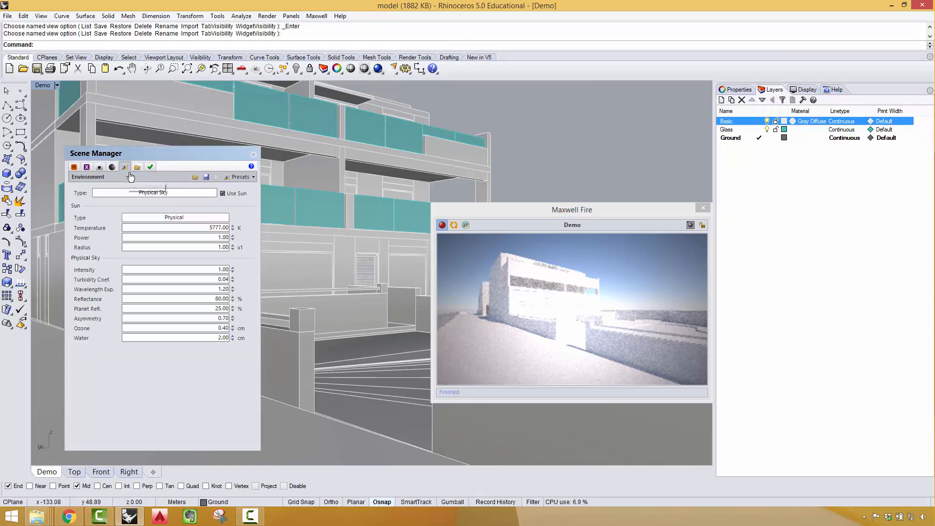
pyautogui.click(113, 167)
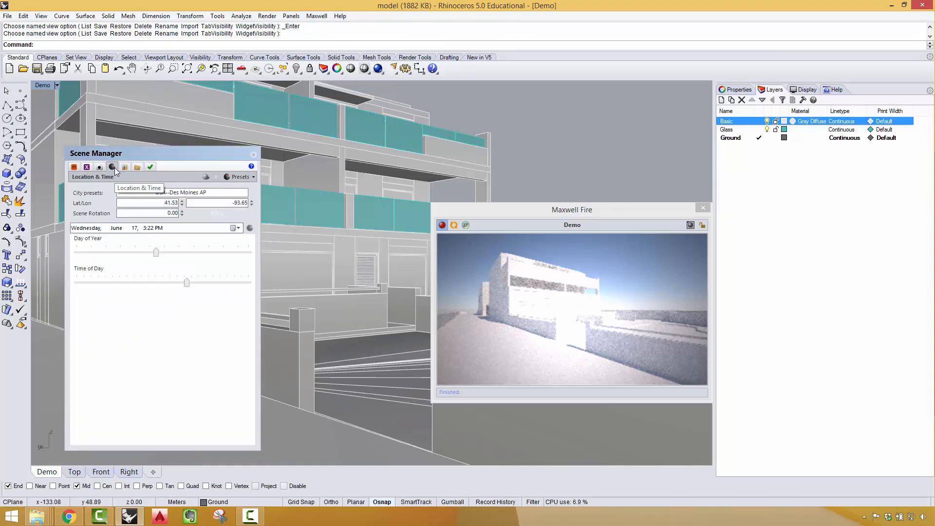
pyautogui.click(104, 167)
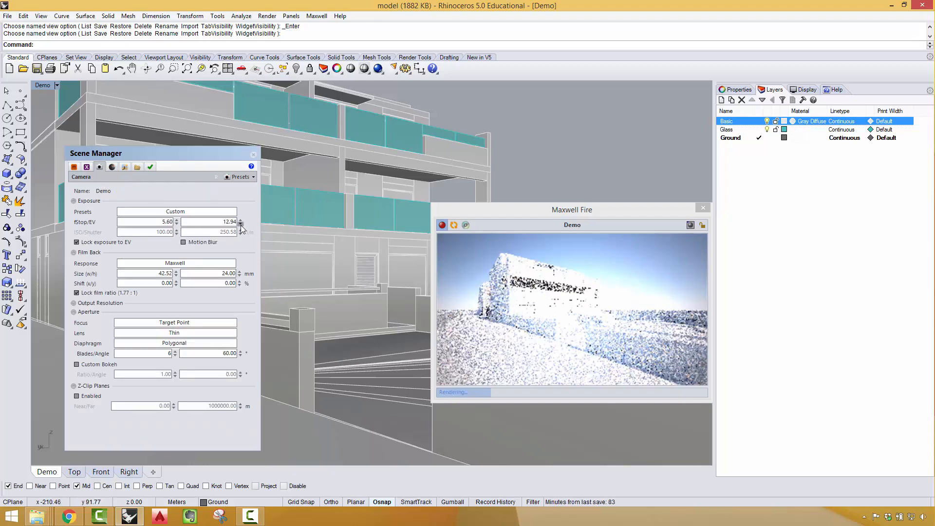
pyautogui.click(241, 221)
pyautogui.click(242, 221)
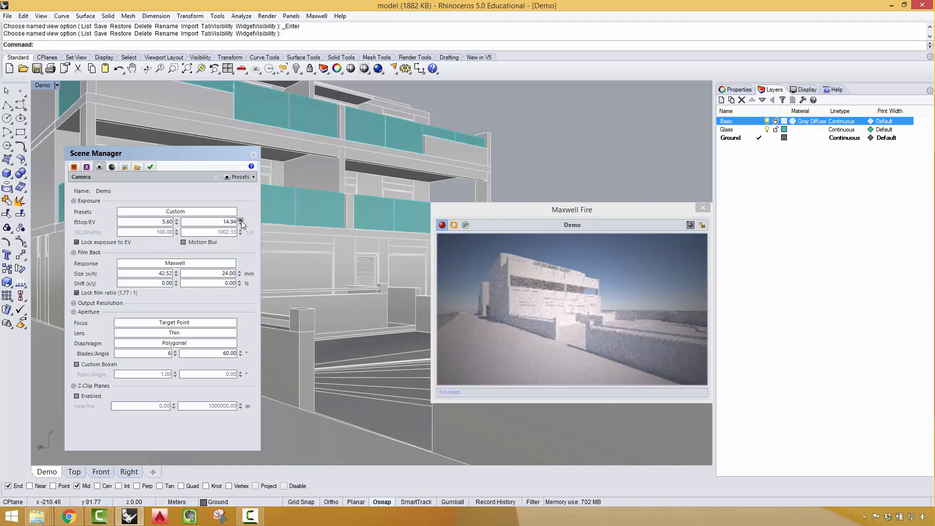
pyautogui.click(241, 220)
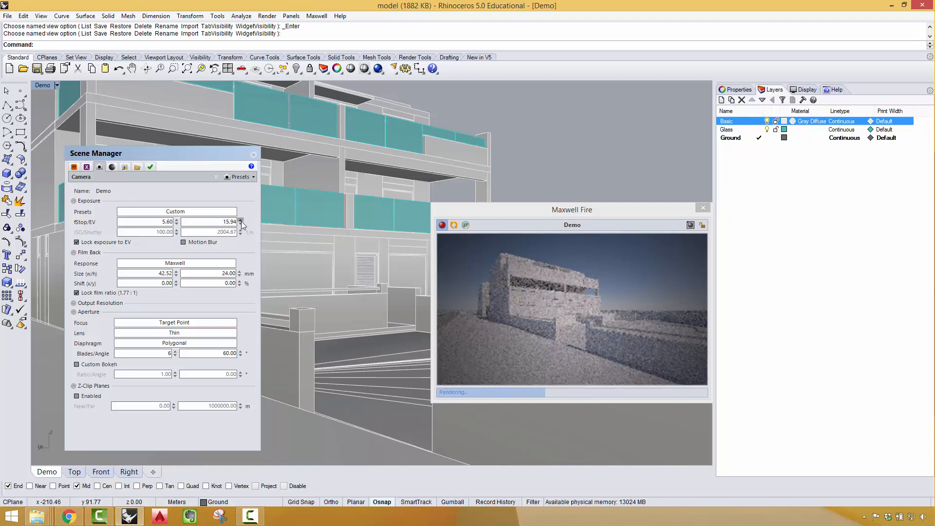
pyautogui.click(241, 223)
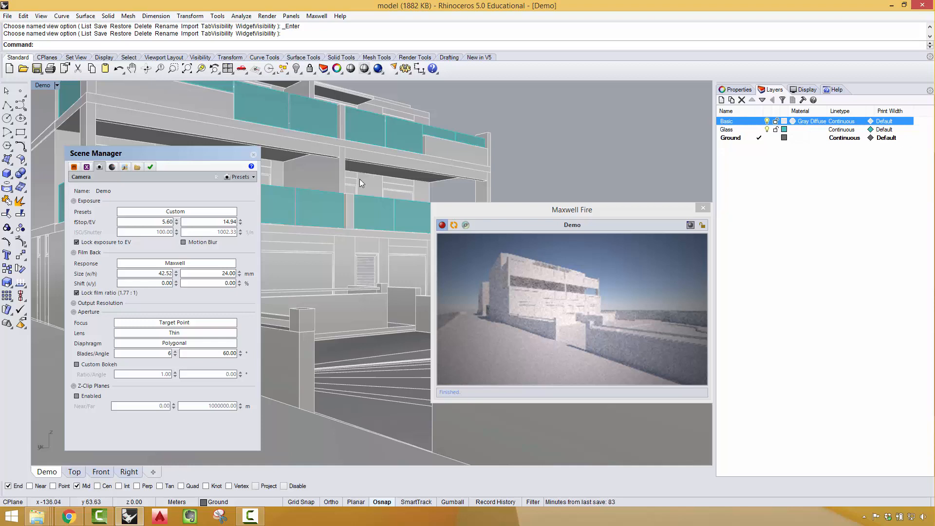
# Step: Show the Scene Manager's materials, start an MXM import and select lowgradeglass_2478 in the glass folder of Maxwell_Materials
pyautogui.moveTo(226, 154); pyautogui.dragTo(256, 145)
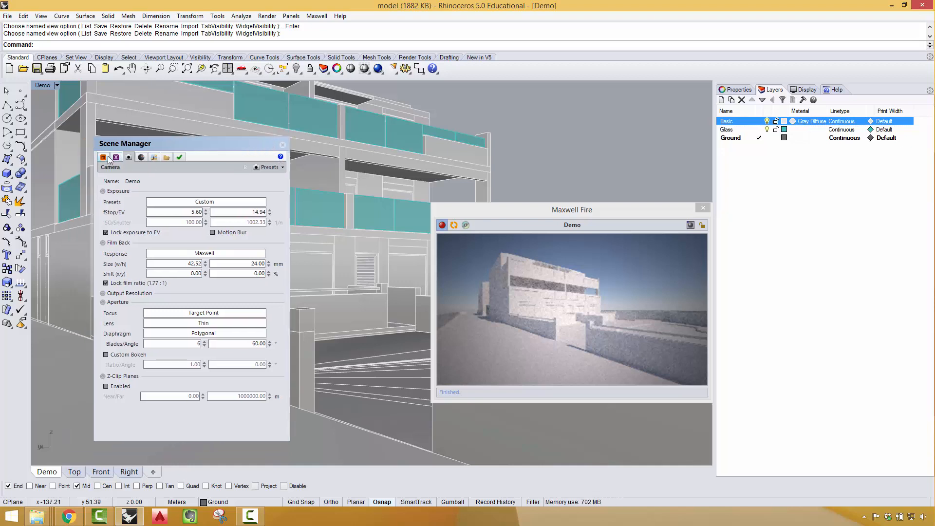
pyautogui.click(103, 157)
pyautogui.rightClick(182, 225)
pyautogui.click(223, 271)
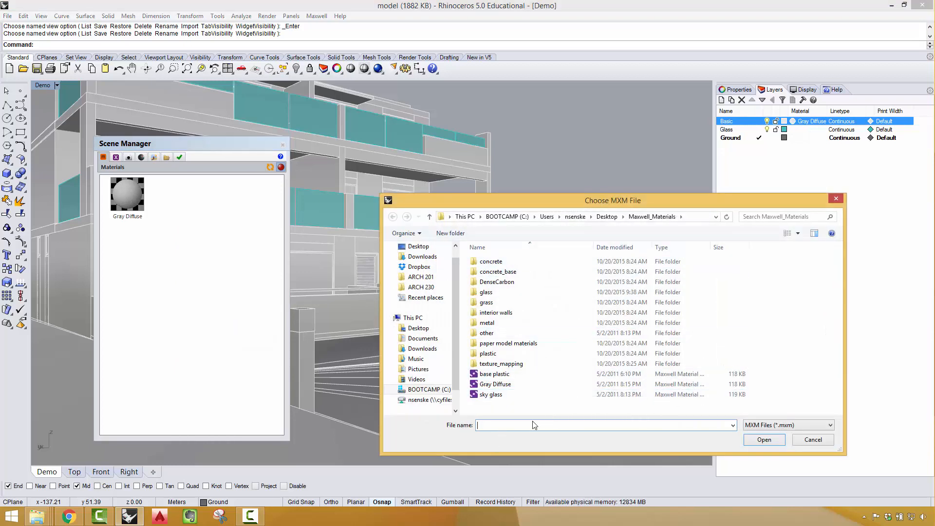
pyautogui.doubleClick(487, 293)
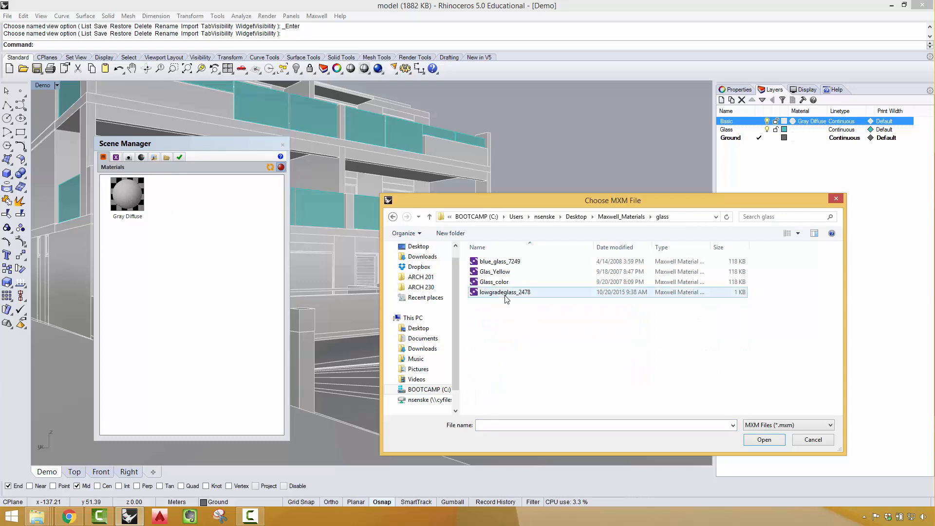
pyautogui.click(507, 298)
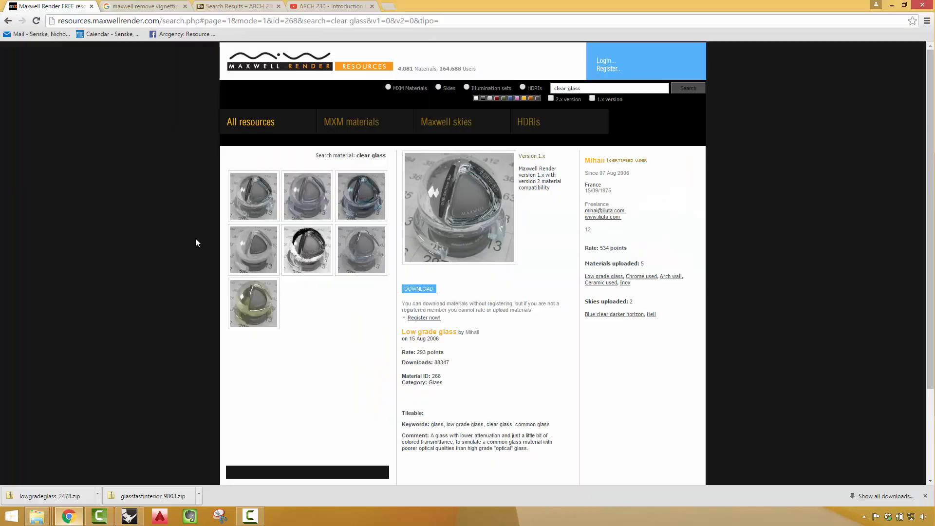
# Step: Switch to Chrome and examine the Low grade glass material's page on the Maxwell Render resources site
pyautogui.click(68, 517)
pyautogui.moveTo(407, 332); pyautogui.dragTo(460, 333)
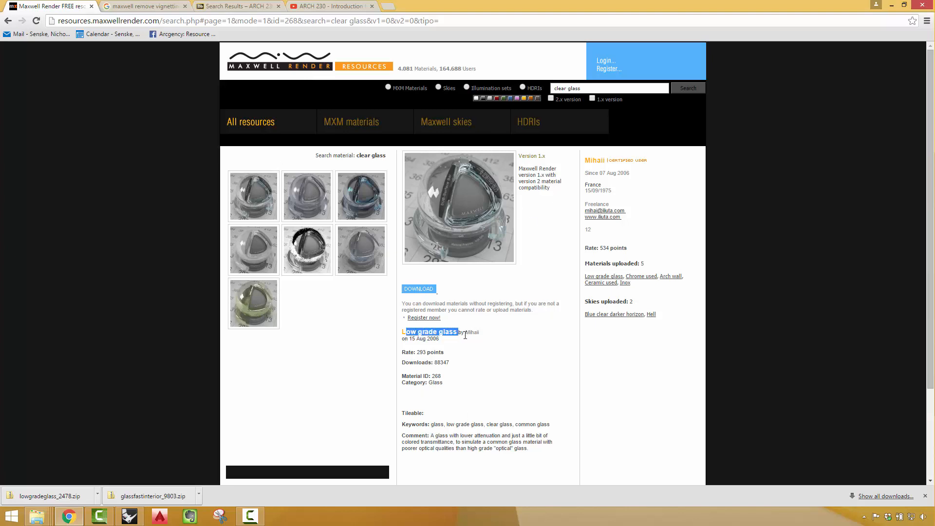
pyautogui.click(517, 348)
# Step: Search the Maxwell resources site for wood and view the WoodFloor_001 material's details
pyautogui.moveTo(615, 84); pyautogui.dragTo(555, 91)
pyautogui.write('wood')
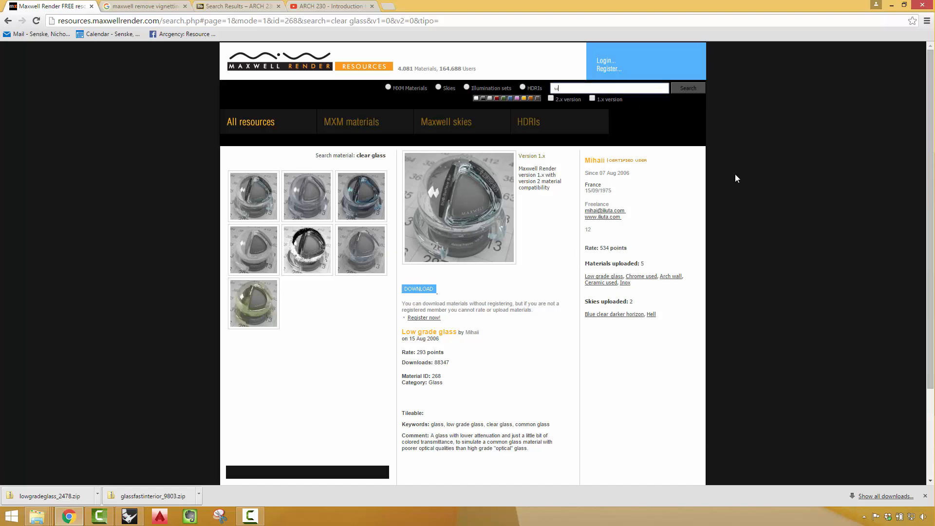
pyautogui.press('Return')
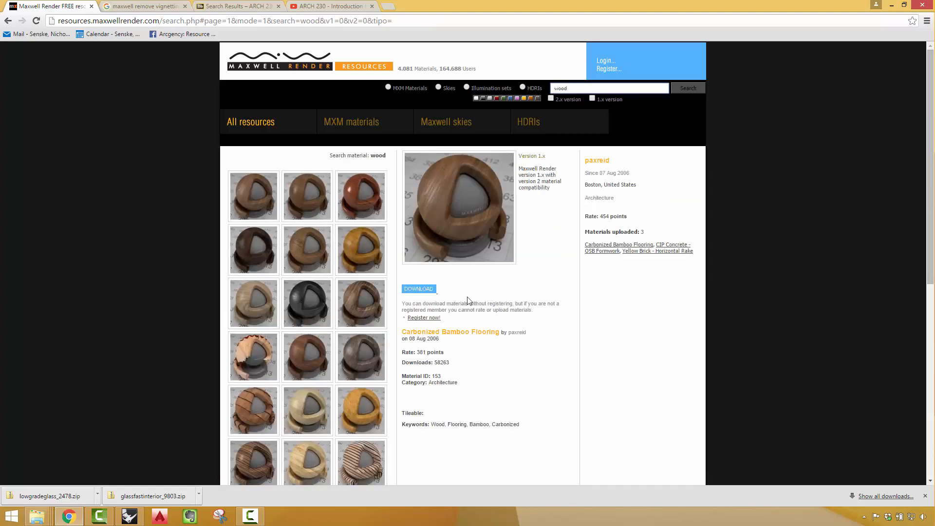
pyautogui.click(367, 254)
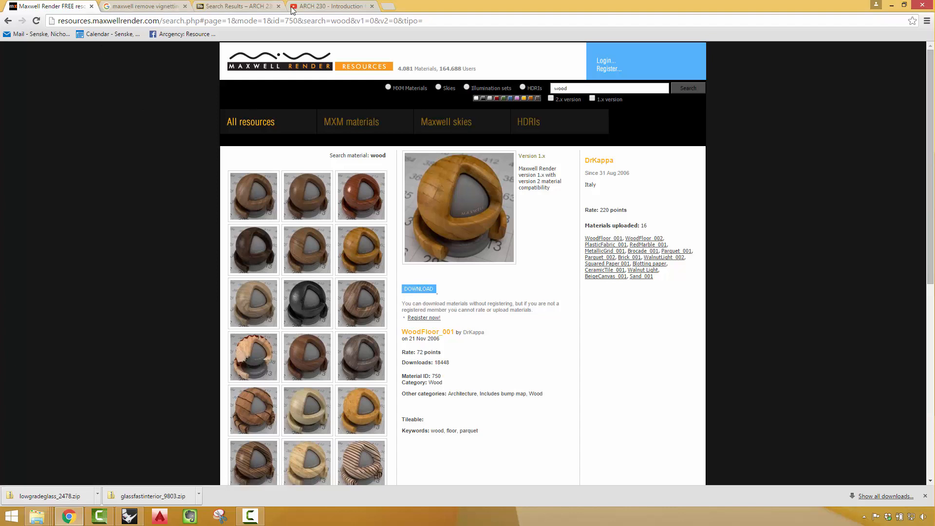
# Step: Switch back to Rhino, import the selected lowgradeglass_2478 material and assign it to the Glass layer through the Maxwell for Rhino plug-in
pyautogui.click(137, 521)
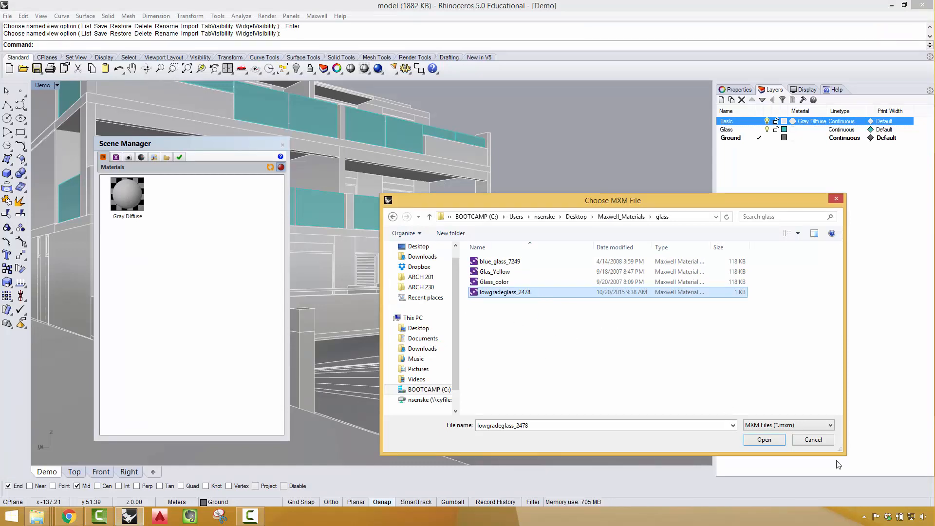
pyautogui.click(779, 443)
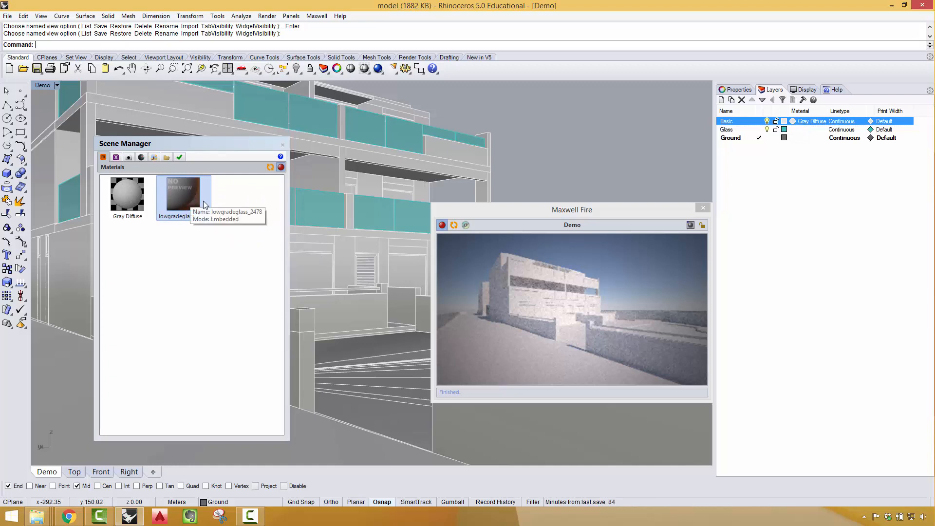
pyautogui.moveTo(204, 200); pyautogui.dragTo(797, 130)
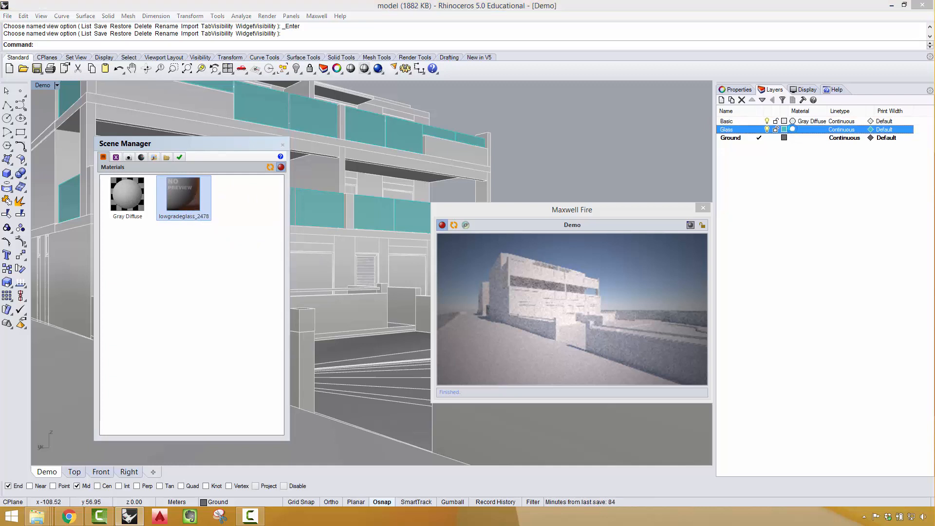
pyautogui.click(793, 129)
pyautogui.click(228, 153)
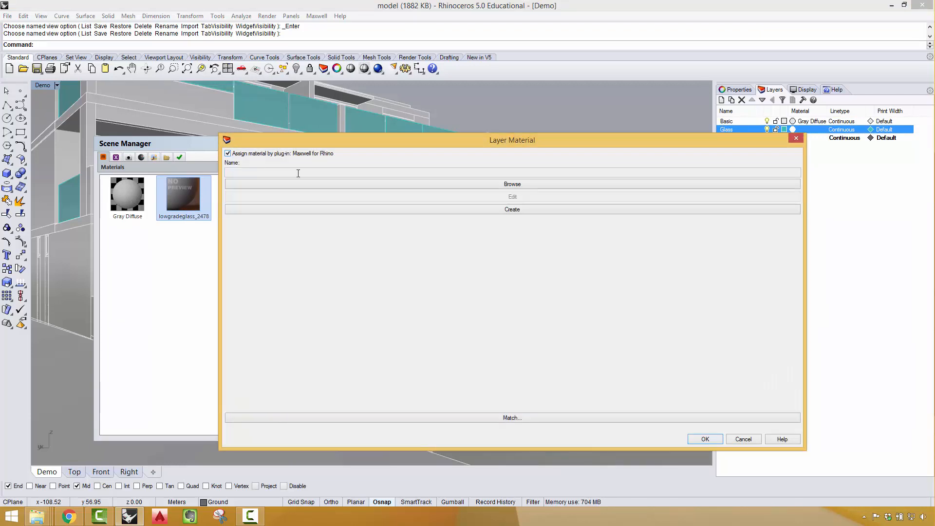
pyautogui.click(323, 184)
pyautogui.click(205, 166)
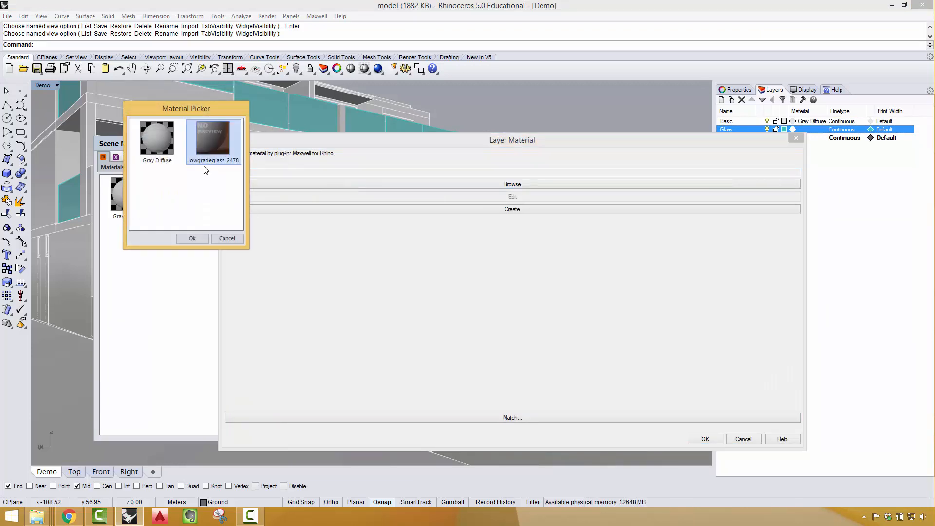
pyautogui.click(194, 238)
pyautogui.click(704, 438)
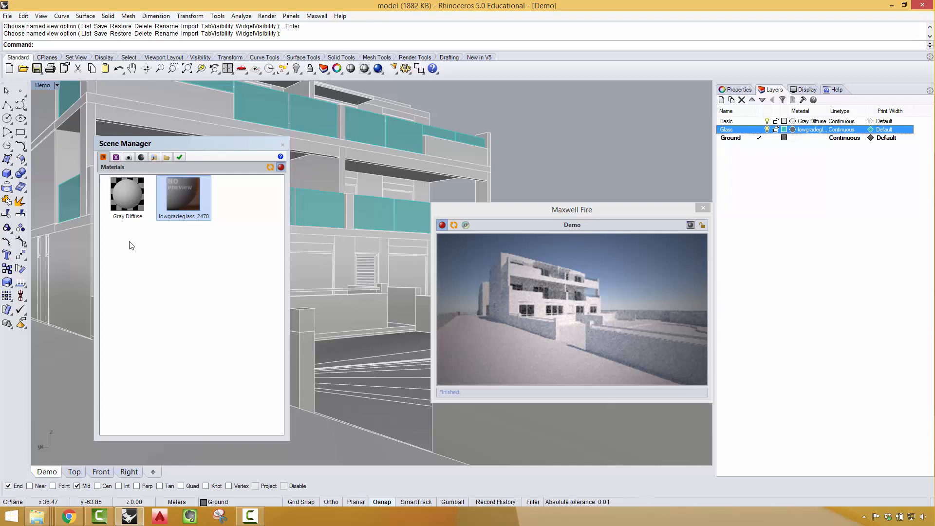
# Step: Clone the Gray Diffuse material in Scene Manager and rename the copy Pink
pyautogui.doubleClick(130, 201)
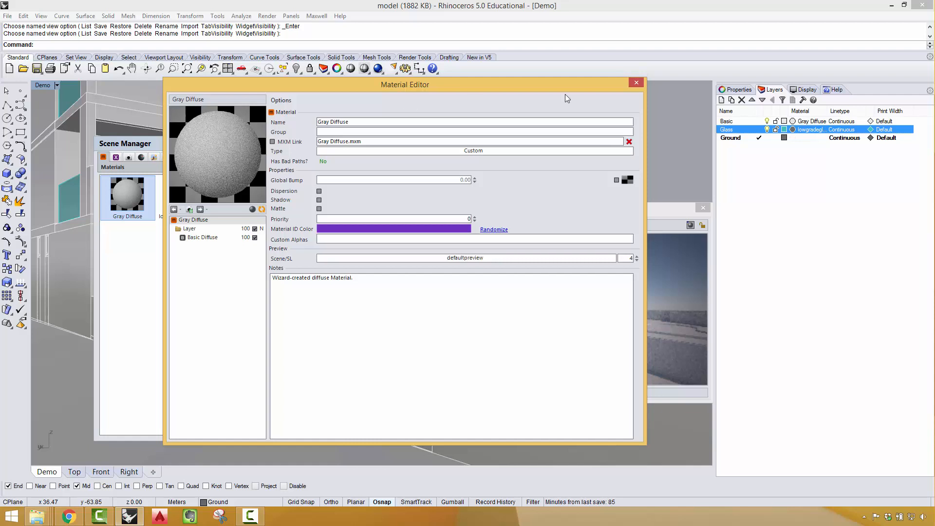
pyautogui.click(636, 82)
pyautogui.rightClick(127, 194)
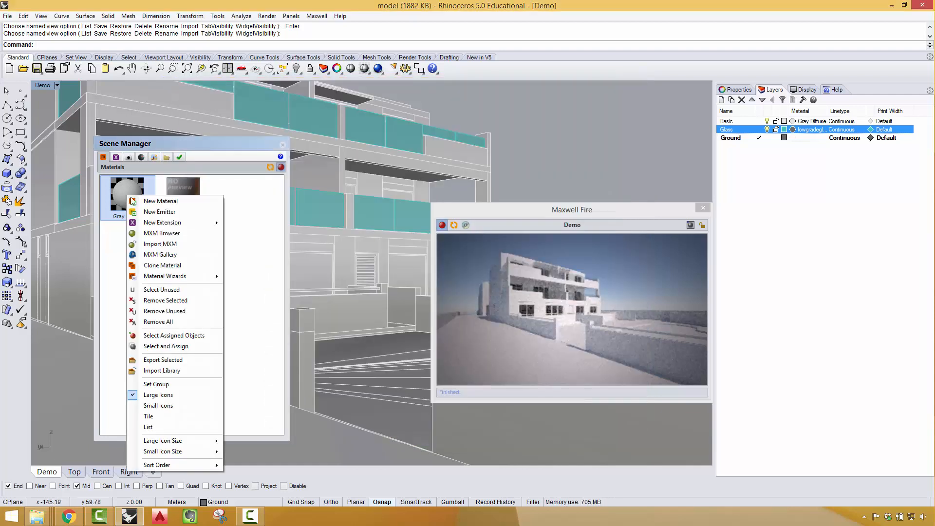
pyautogui.click(164, 266)
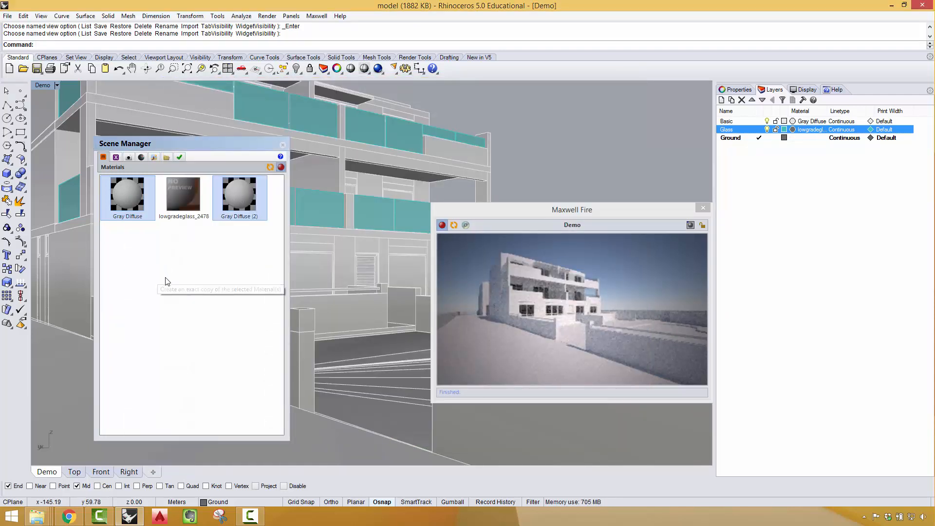
pyautogui.click(238, 215)
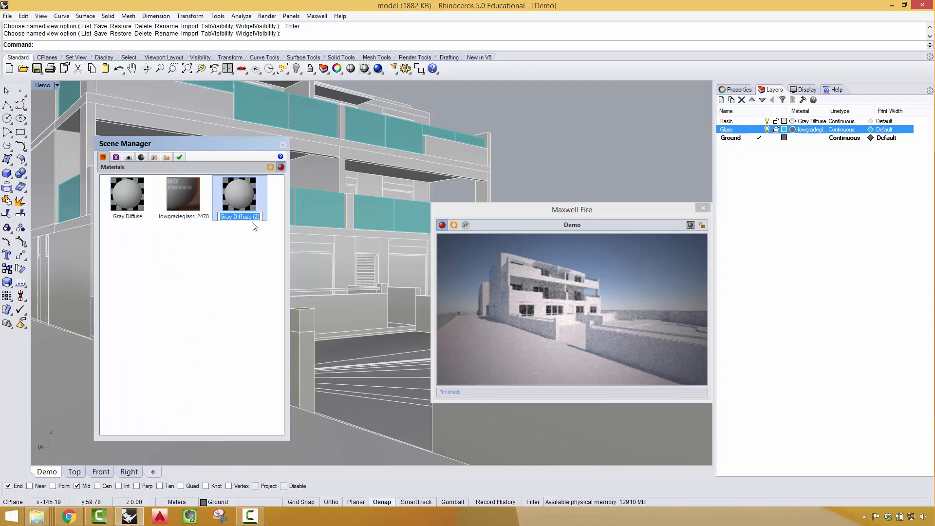
pyautogui.write('Pink')
pyautogui.press('Return')
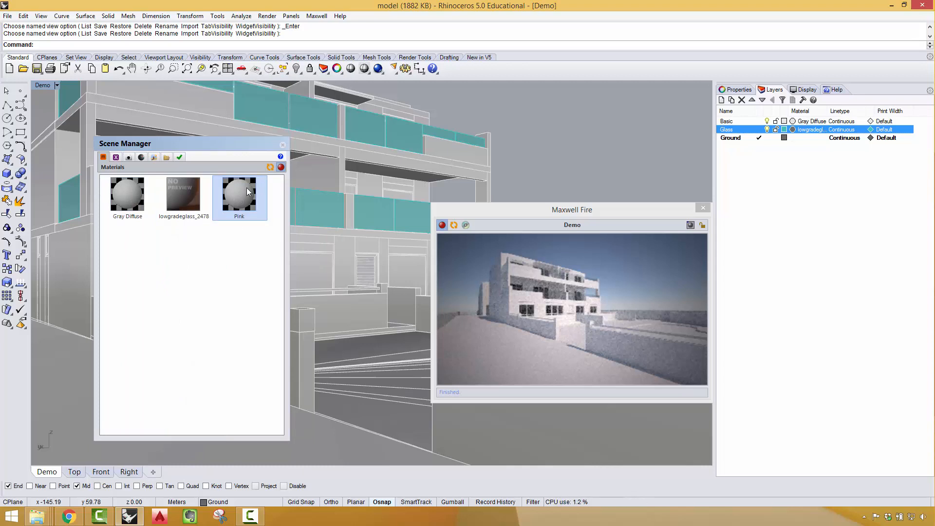
# Step: Set the Reflectance 0° color of Pink's Basic Diffuse component to light pink (hue 200, saturation 240, luminance 206) and refresh the material preview
pyautogui.doubleClick(249, 192)
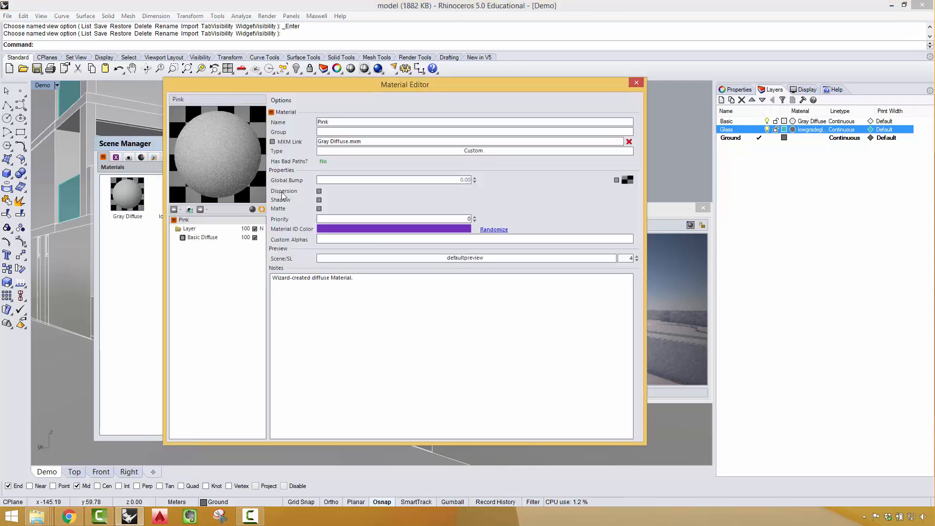
pyautogui.click(212, 238)
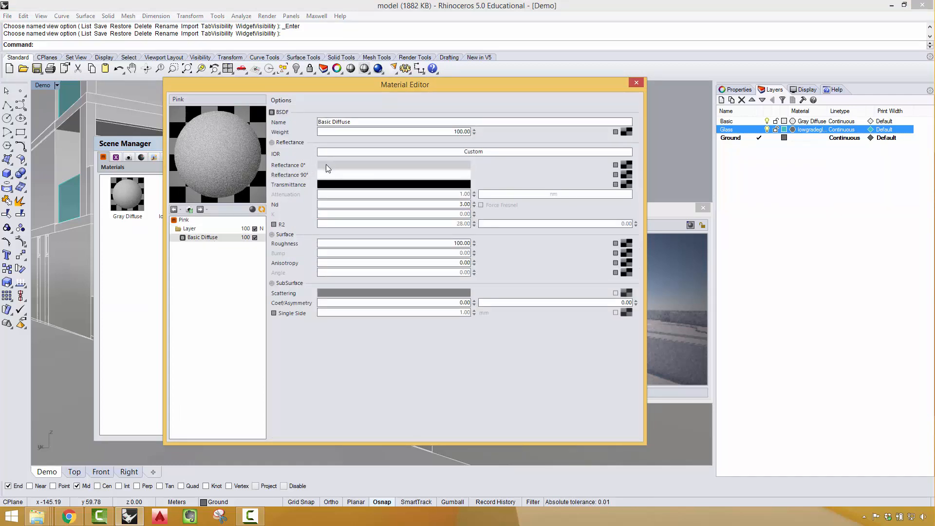
pyautogui.click(326, 166)
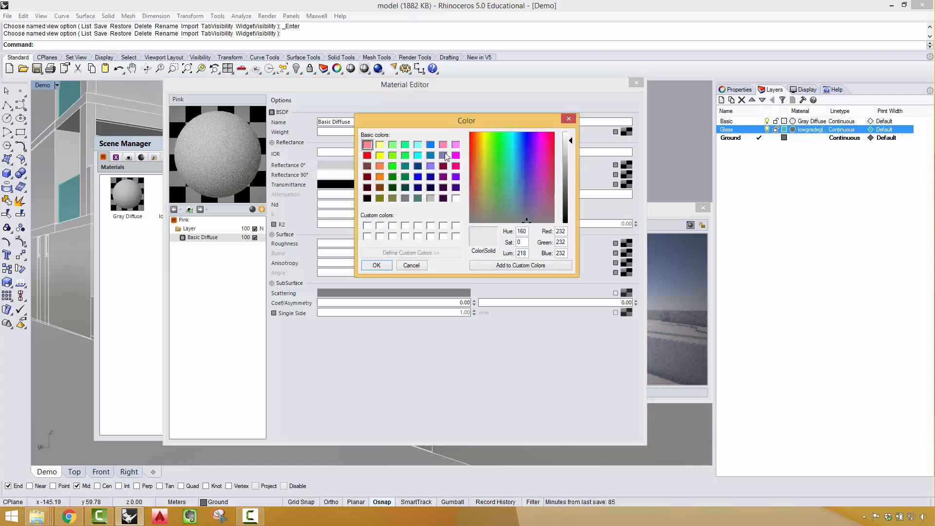
pyautogui.click(456, 145)
pyautogui.click(570, 148)
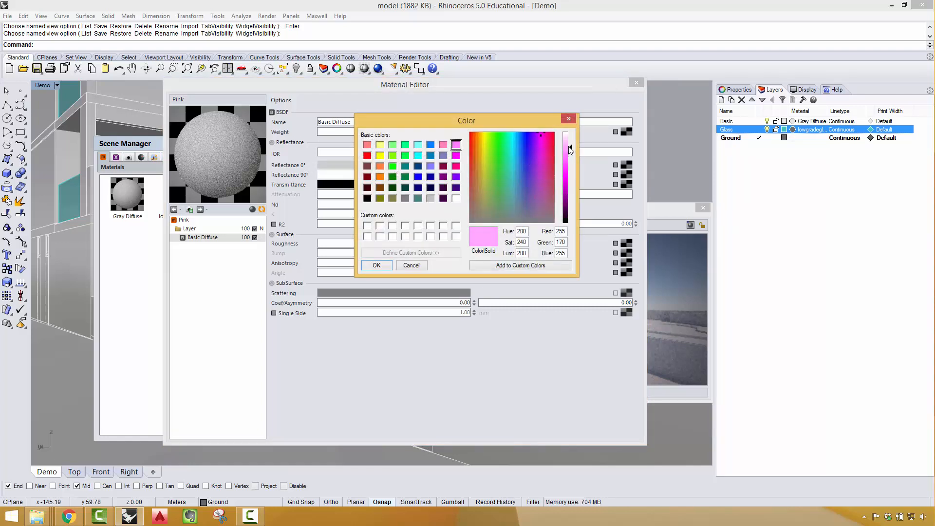
pyautogui.moveTo(569, 145); pyautogui.dragTo(569, 145)
pyautogui.click(378, 266)
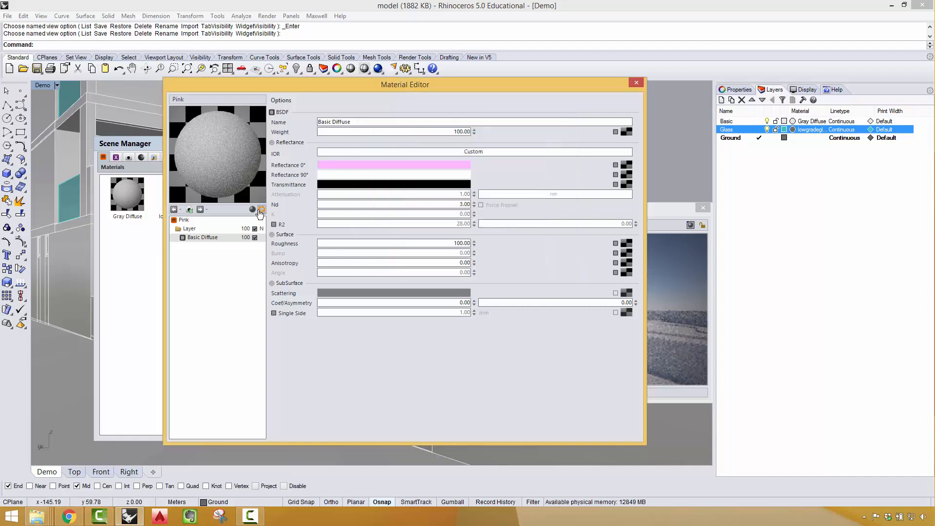
pyautogui.click(263, 212)
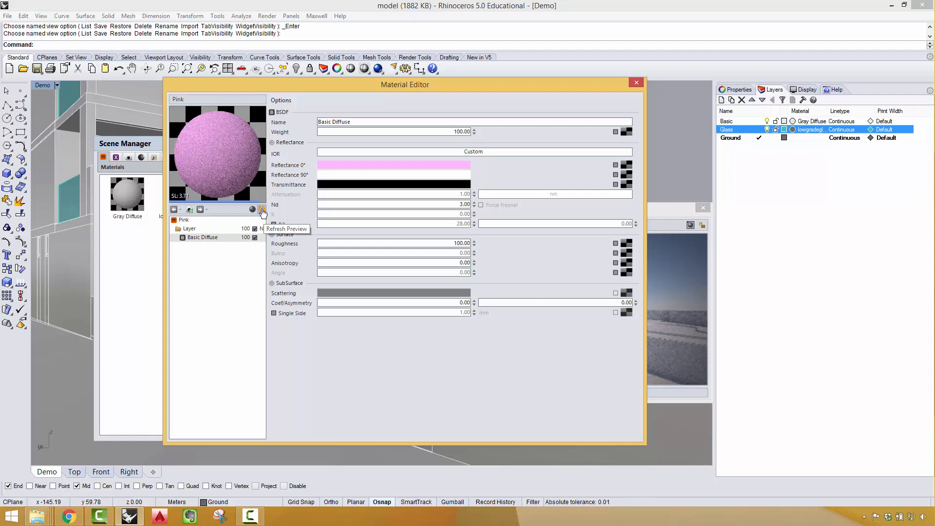
pyautogui.click(636, 82)
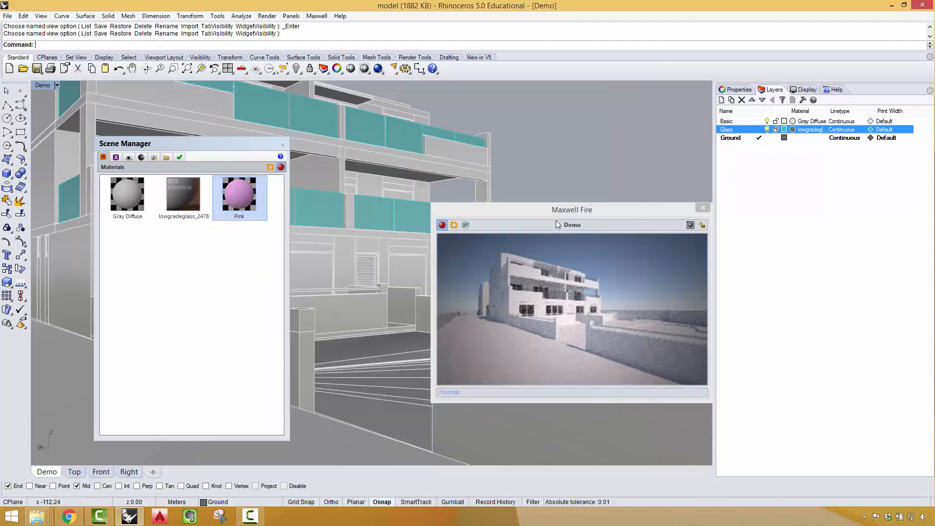
# Step: Refresh the Maxwell Fire render and assign the Pink material to the Basic layer in place of Gray Diffuse
pyautogui.click(453, 224)
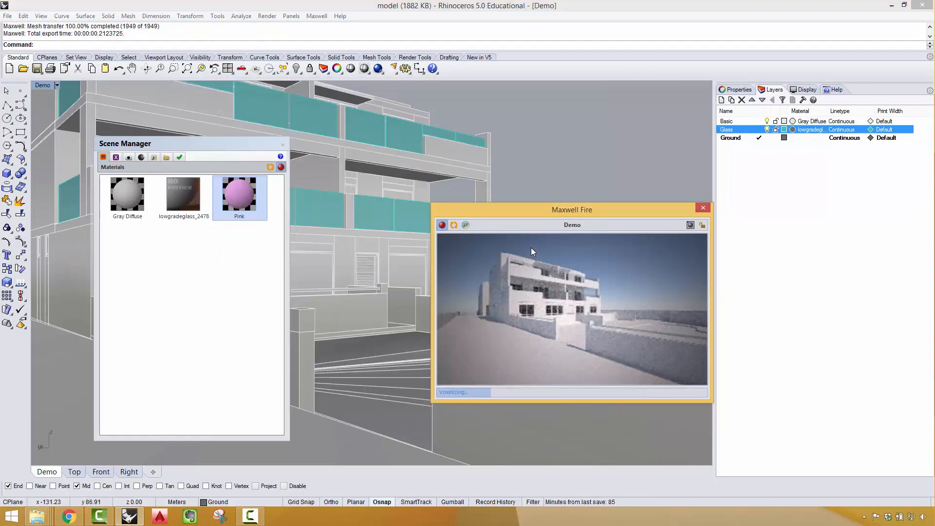
pyautogui.click(793, 121)
pyautogui.click(793, 121)
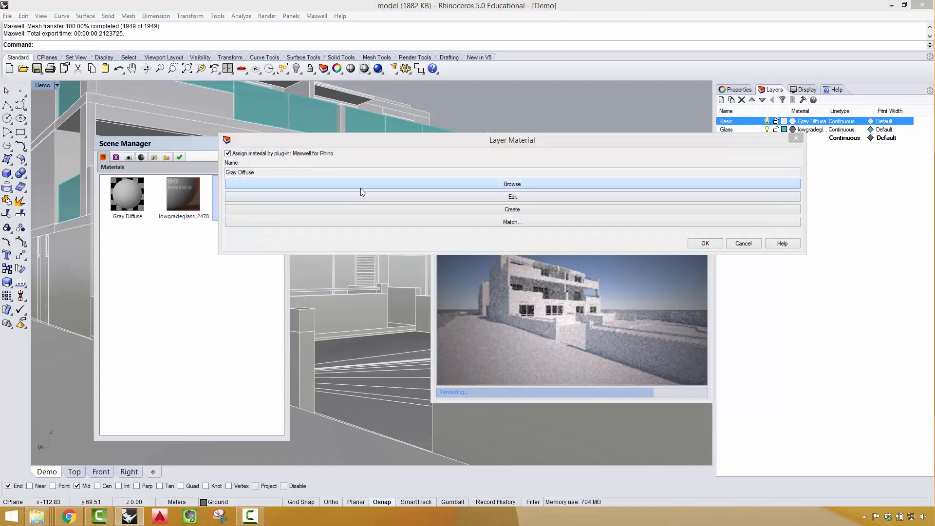
pyautogui.click(360, 185)
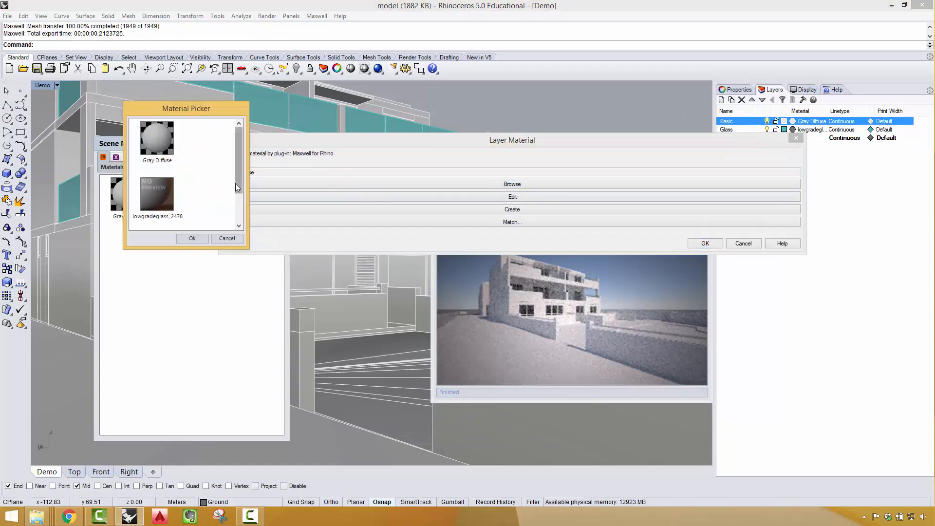
pyautogui.scroll(-3, 236, 183)
pyautogui.click(166, 207)
pyautogui.click(192, 239)
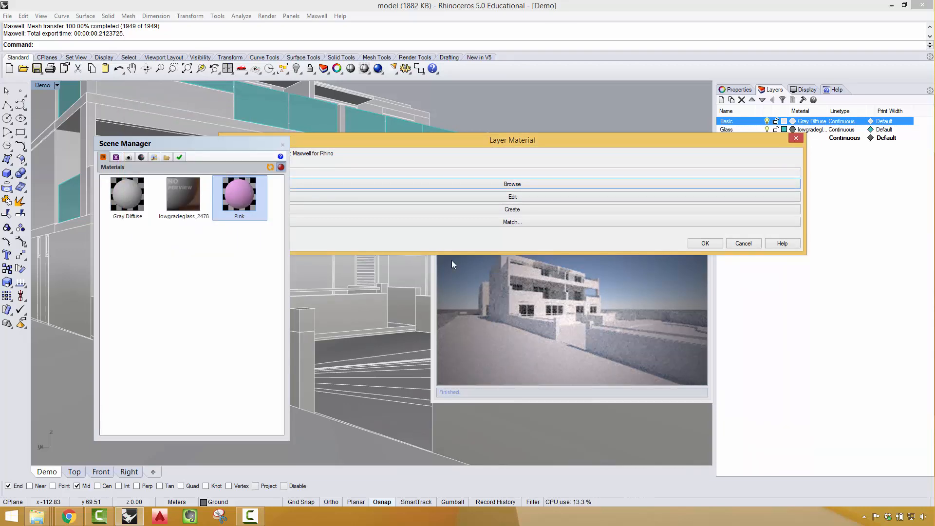
pyautogui.click(705, 244)
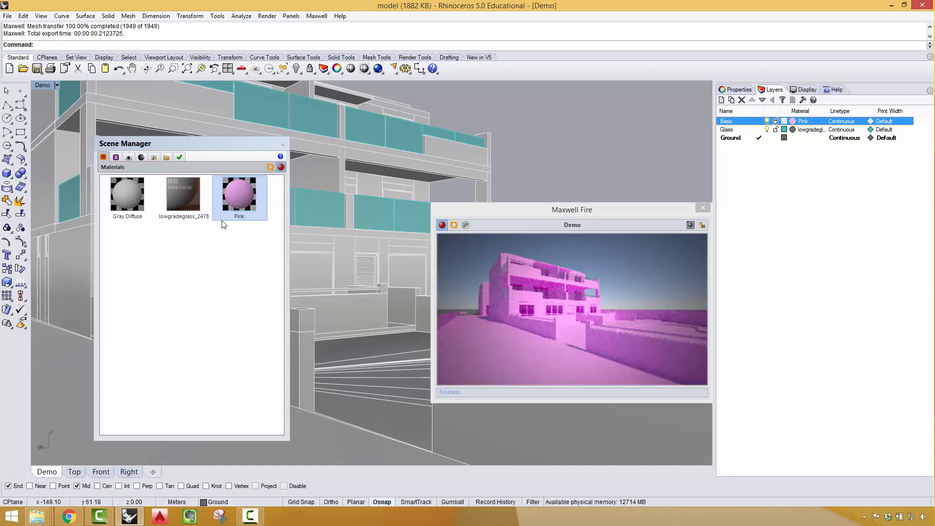
# Step: Set the saturation of Pink's Reflectance 0° color to 150, refresh the material preview and bring the Maxwell Fire render to the front
pyautogui.doubleClick(249, 194)
pyautogui.click(341, 165)
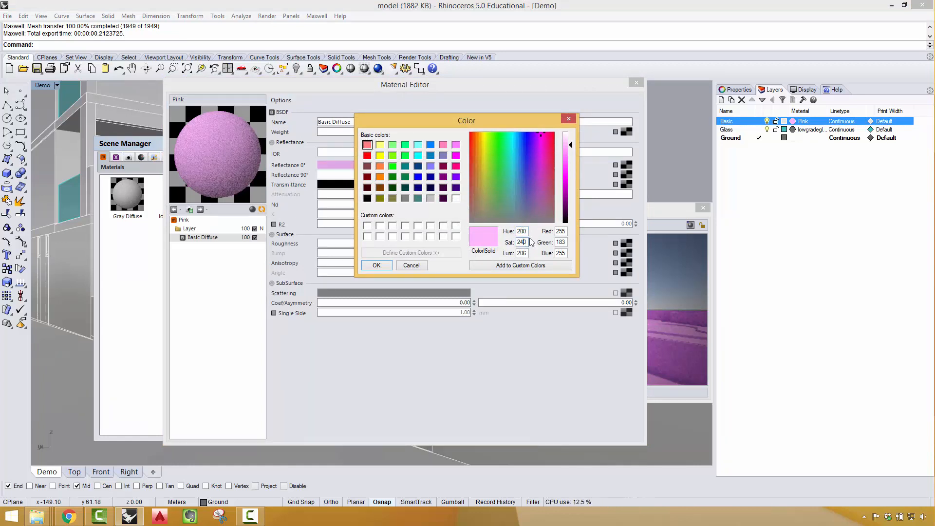
pyautogui.moveTo(526, 241); pyautogui.dragTo(464, 238)
pyautogui.write('200')
pyautogui.moveTo(528, 239); pyautogui.dragTo(502, 239)
pyautogui.write('150')
pyautogui.click(389, 264)
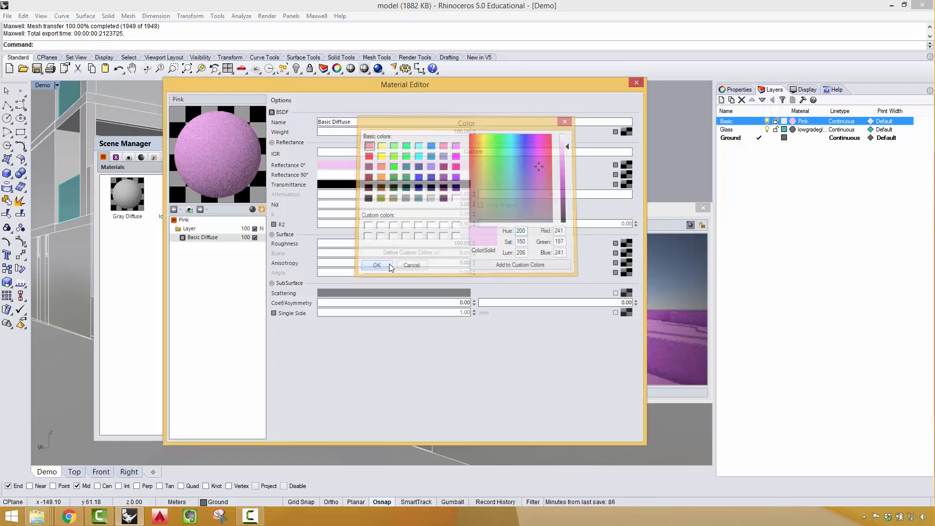
pyautogui.click(263, 210)
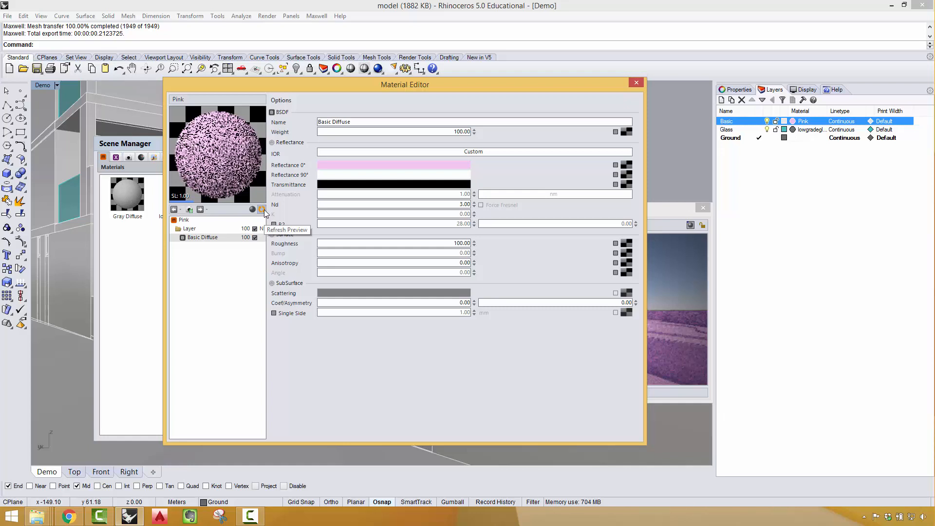
pyautogui.click(676, 210)
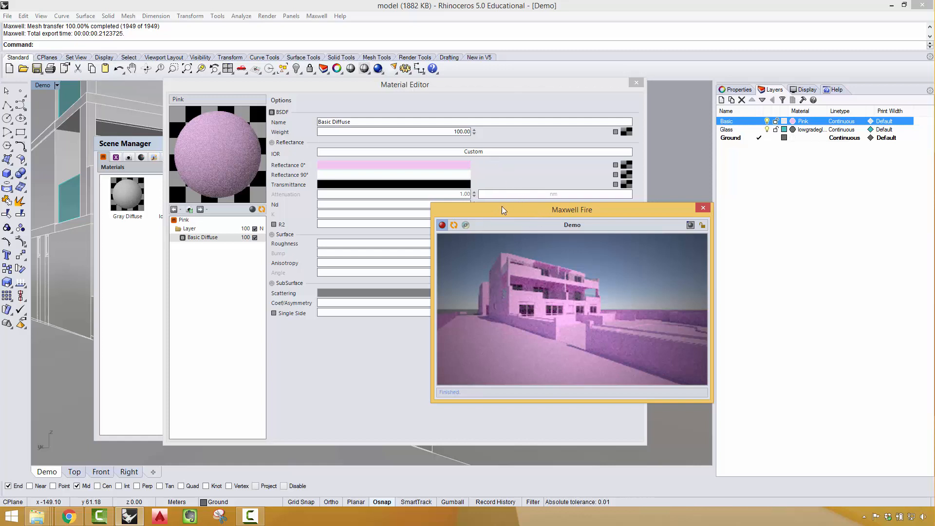
# Step: Close the Material Editor showing the Pink material
pyautogui.click(148, 262)
pyautogui.click(305, 96)
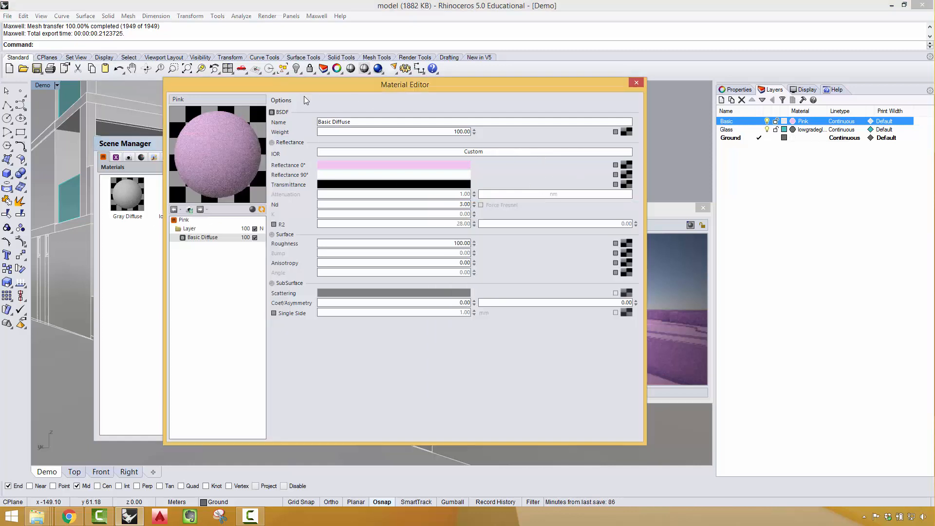
pyautogui.click(637, 82)
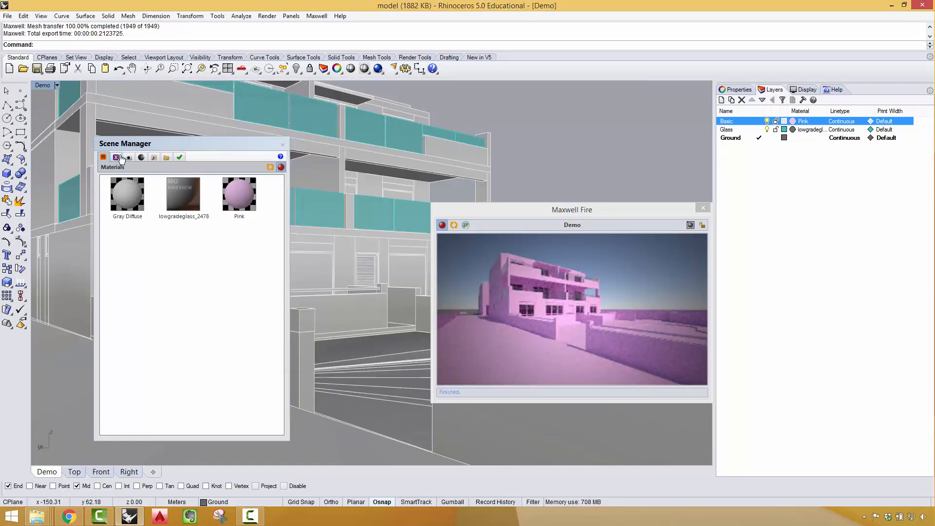
# Step: Test the Demo camera's exposure at EV 13.94 and 15.94 in the Maxwell Fire render, and return it to EV 14.94
pyautogui.click(153, 157)
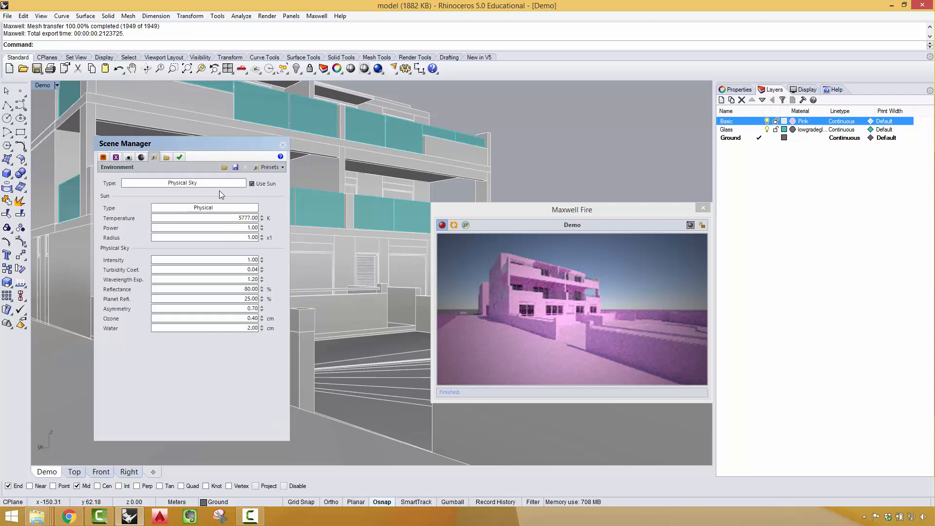
pyautogui.click(129, 157)
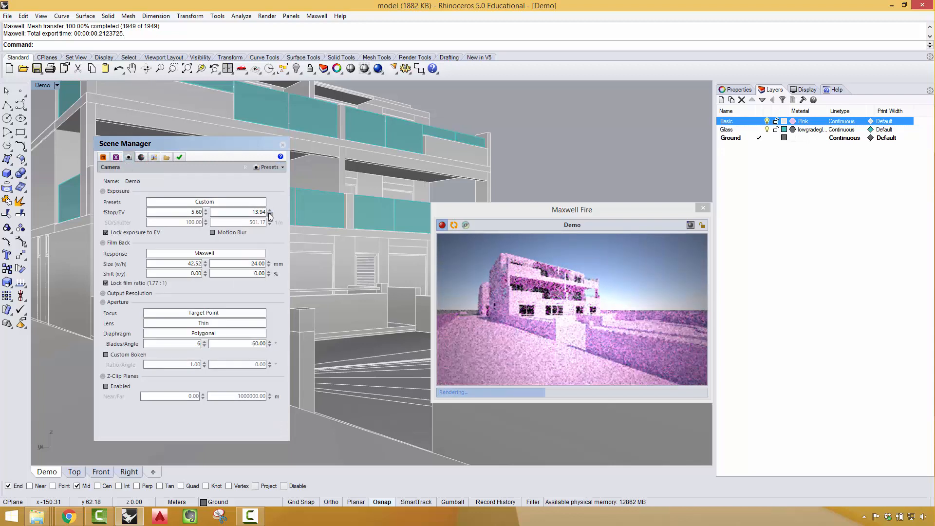
pyautogui.click(269, 210)
pyautogui.click(269, 210)
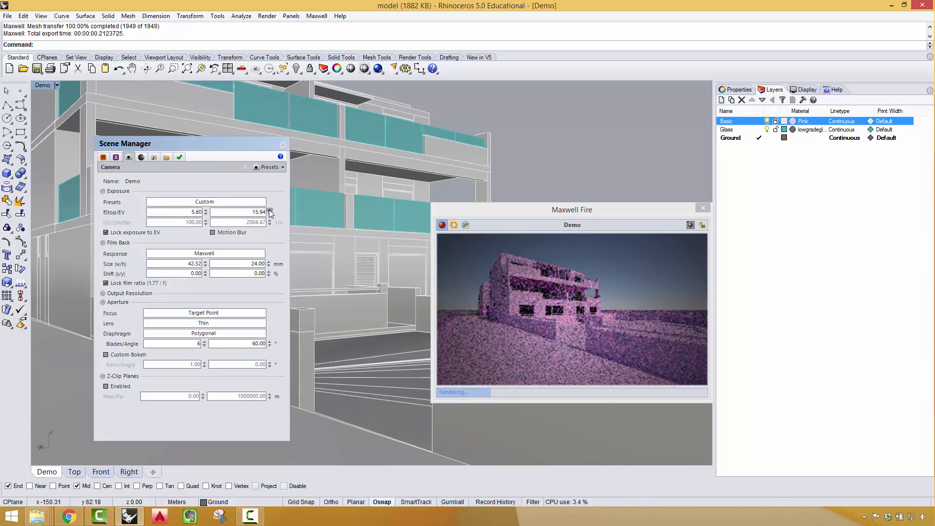
pyautogui.click(270, 214)
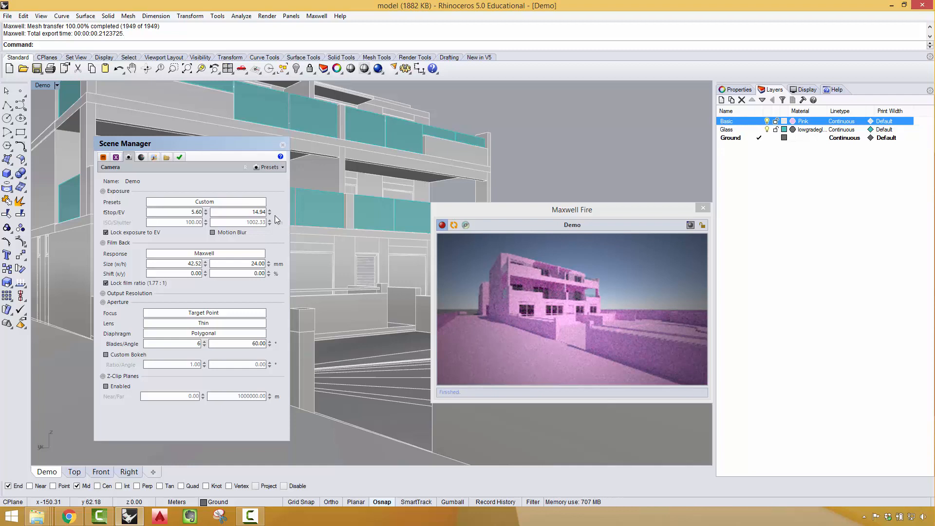
# Step: Open the Pink material from the scene's materials to review its settings, and close the editor
pyautogui.click(108, 156)
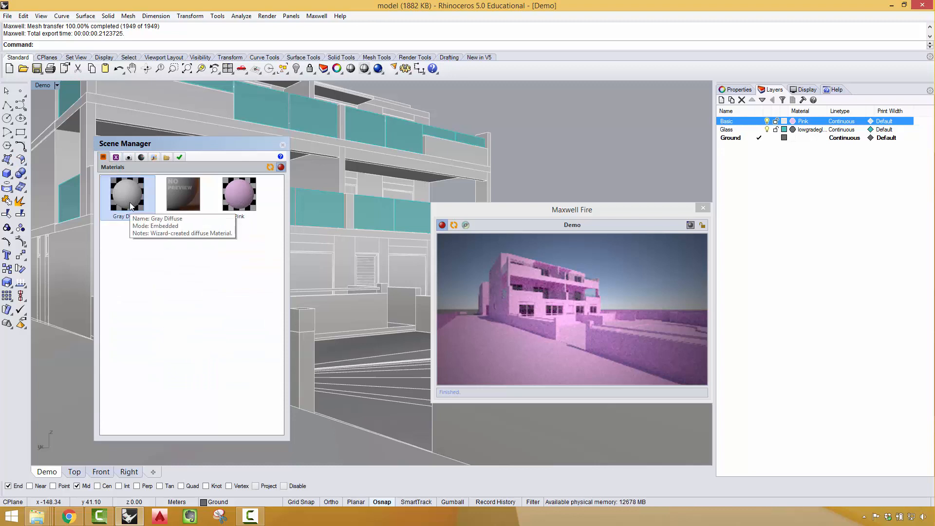
pyautogui.doubleClick(243, 194)
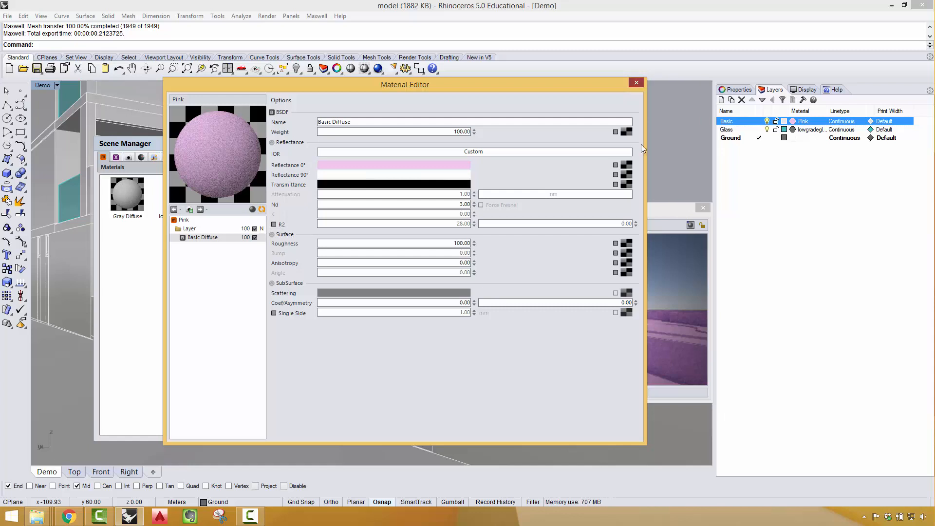
pyautogui.click(636, 82)
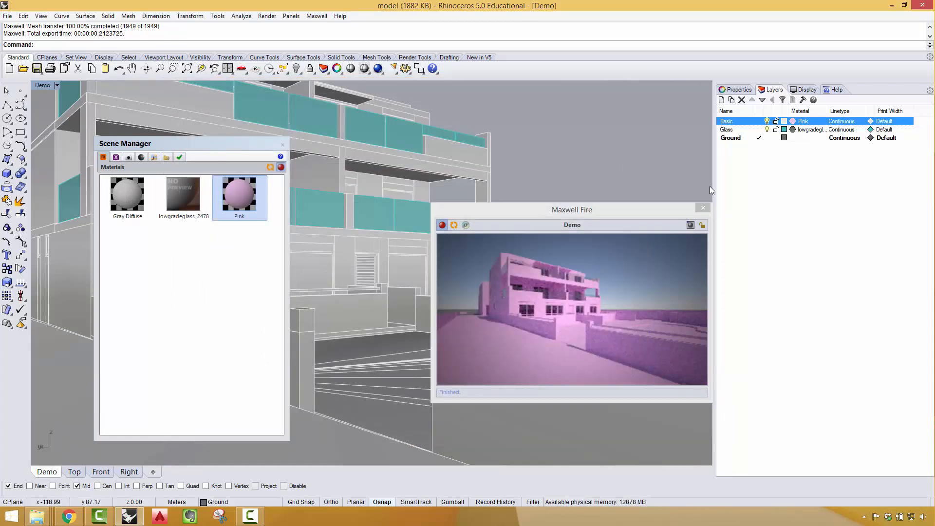
# Step: Open the Basic layer's material assignment, browse the Maxwell materials available in the scene, and accept the dialog
pyautogui.click(122, 198)
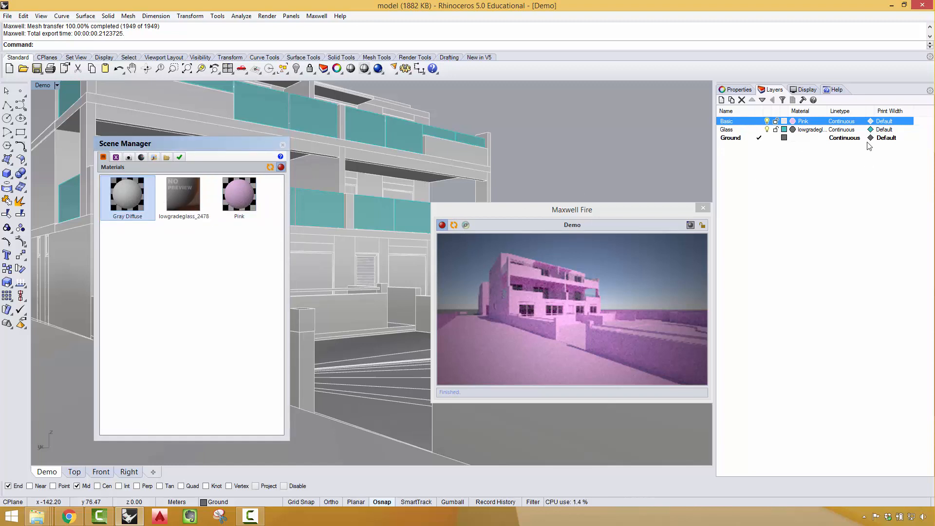
pyautogui.click(803, 121)
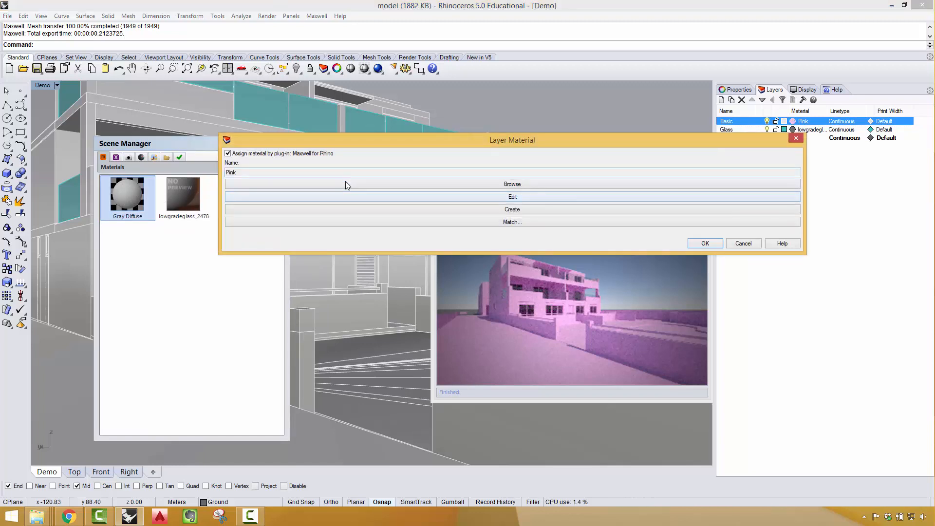
pyautogui.click(346, 184)
pyautogui.click(195, 236)
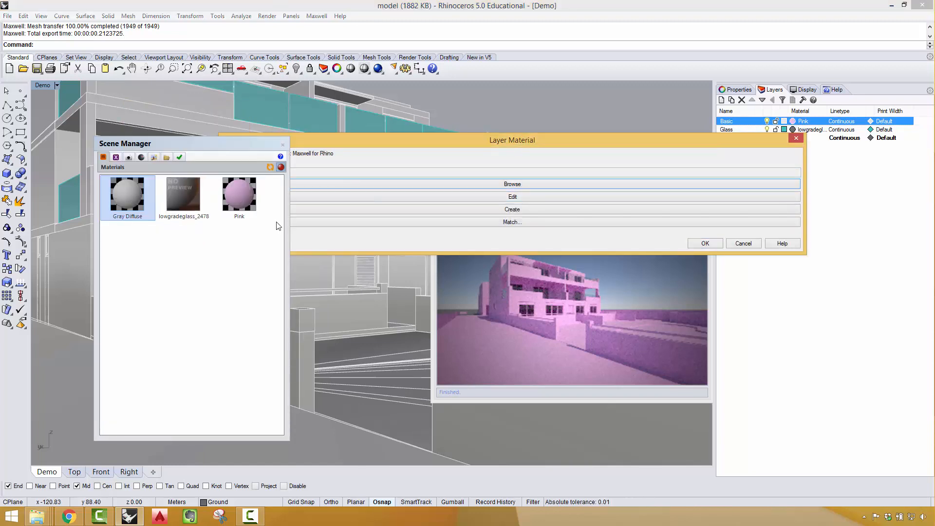
pyautogui.click(704, 243)
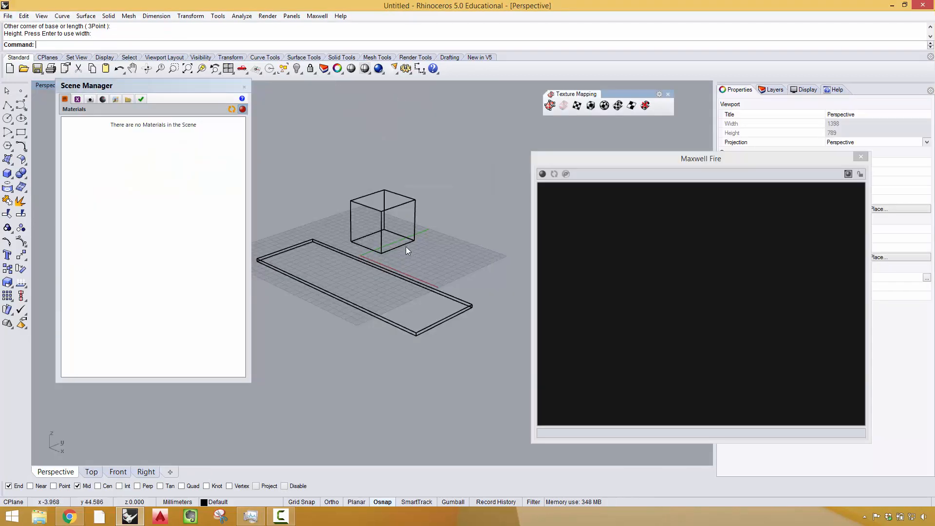
# Step: Examine the box and the thin rectangular slab from several angles in the Perspective view of the untitled model
pyautogui.moveTo(409, 236); pyautogui.dragTo(382, 227, button='right')
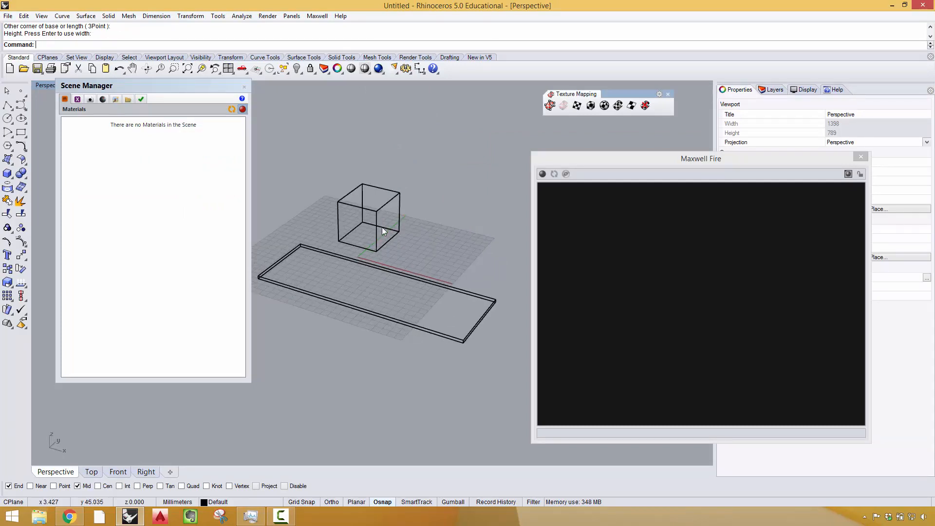
pyautogui.scroll(4, 382, 210)
pyautogui.click(375, 209)
pyautogui.click(428, 290)
pyautogui.scroll(-5, 442, 287)
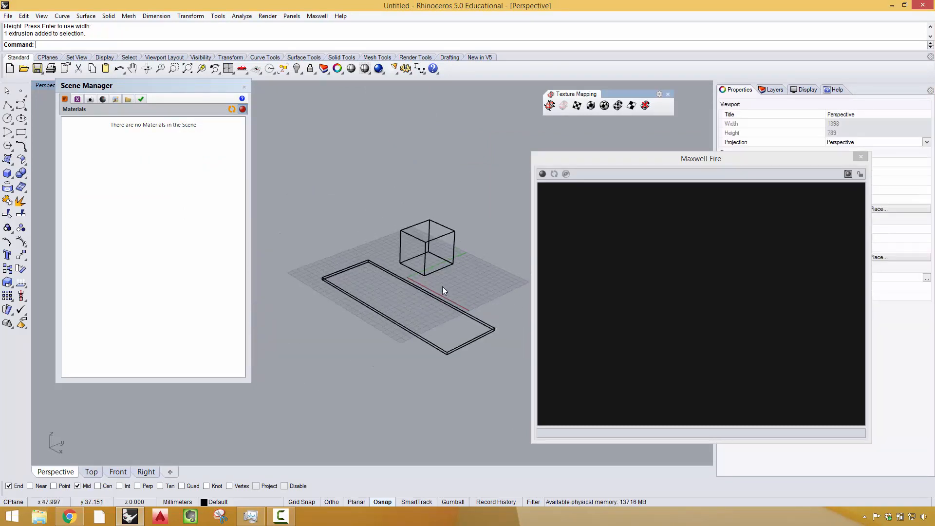
pyautogui.scroll(5, 463, 321)
pyautogui.click(472, 308)
pyautogui.click(475, 265)
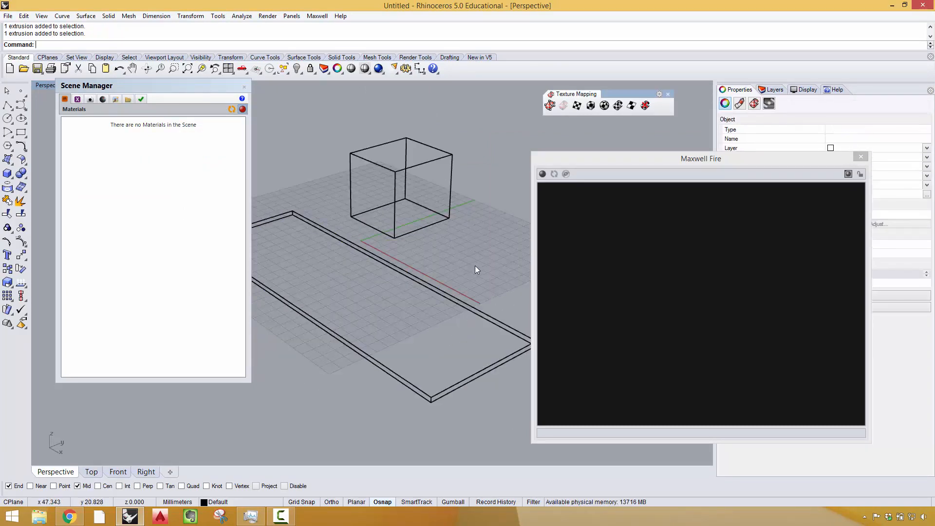
pyautogui.scroll(-4, 475, 265)
pyautogui.moveTo(455, 269); pyautogui.dragTo(433, 290, button='right')
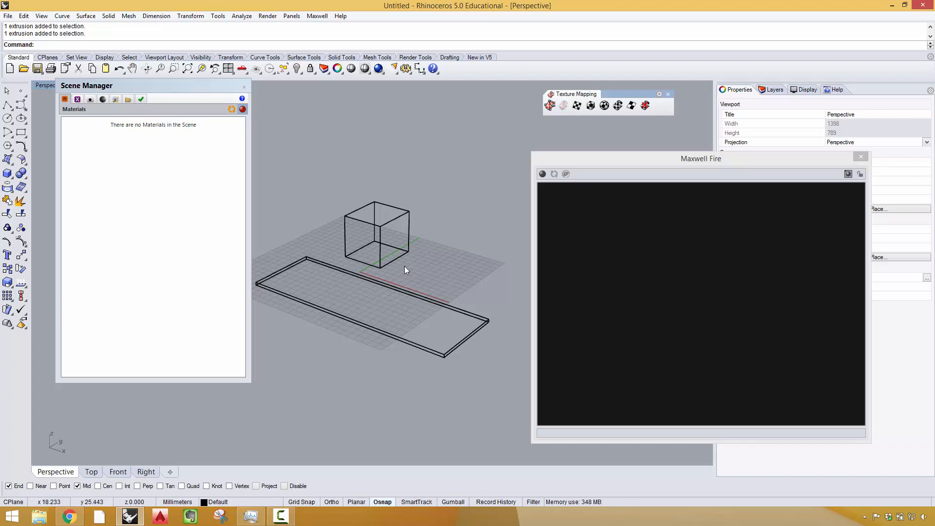
pyautogui.scroll(3, 399, 265)
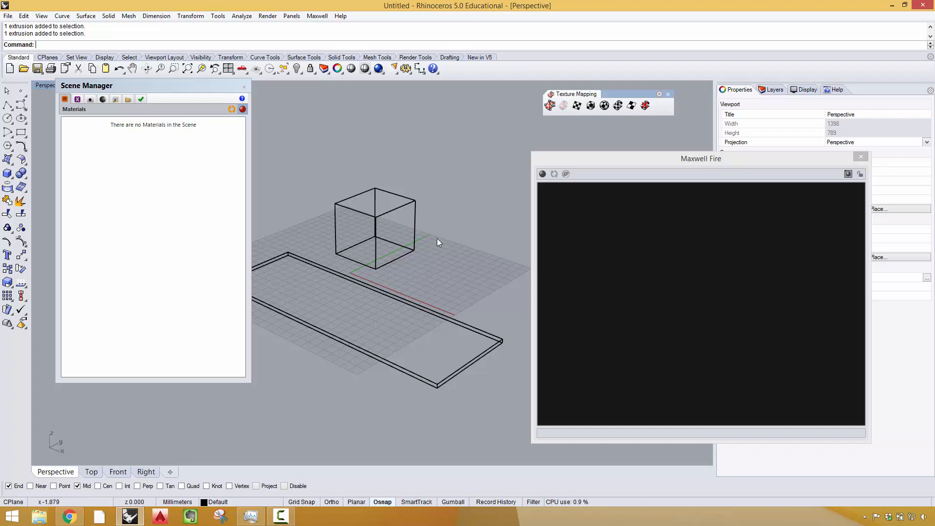
pyautogui.moveTo(460, 245); pyautogui.dragTo(416, 250, button='right')
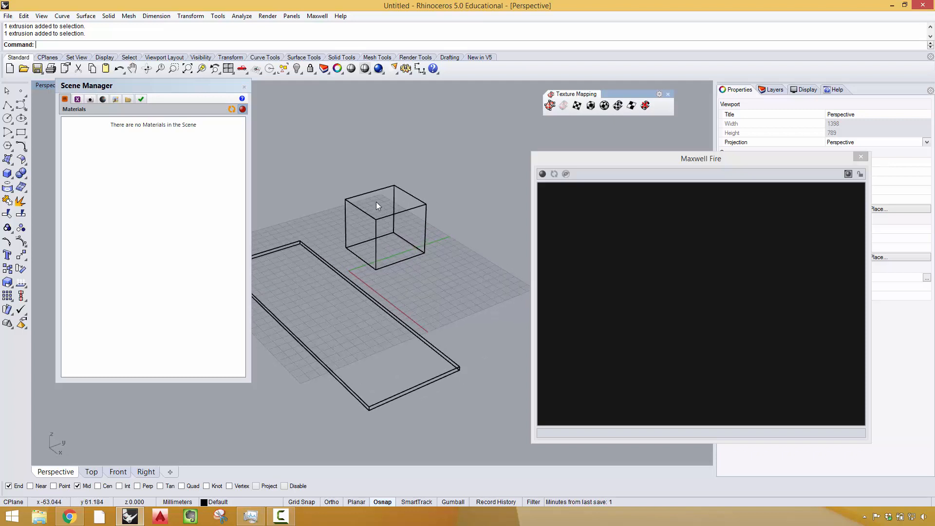
pyautogui.moveTo(337, 230); pyautogui.dragTo(469, 256, button='right')
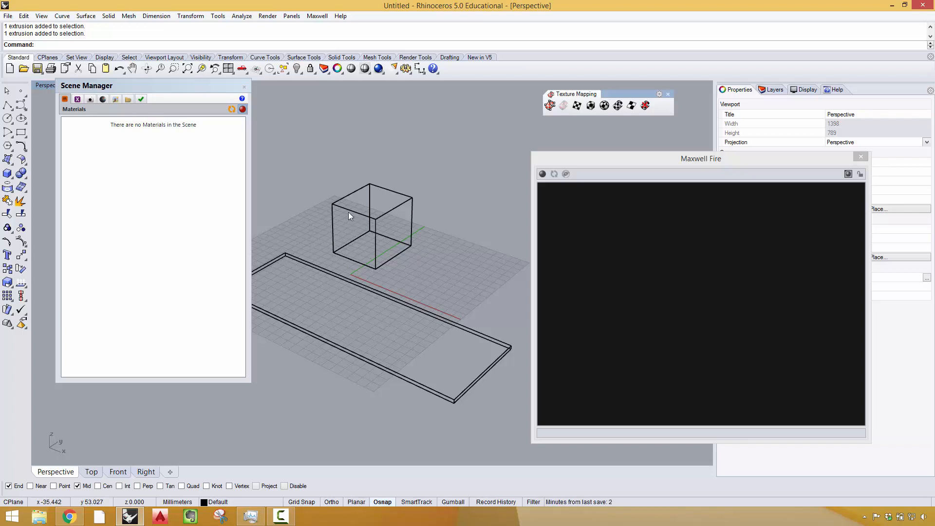
# Step: Move the Scene Manager clear of the viewport title and set the Perspective view to Rendered display mode
pyautogui.moveTo(138, 118); pyautogui.dragTo(131, 155)
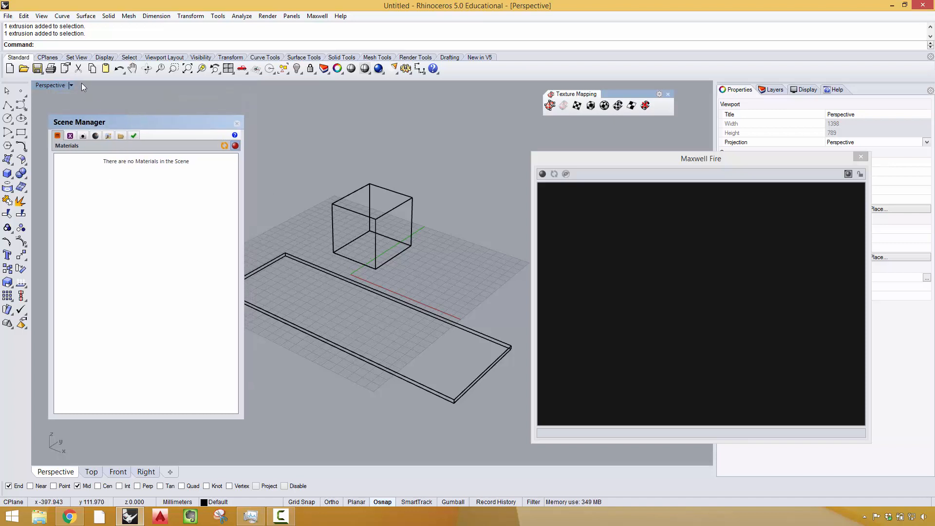
pyautogui.click(73, 85)
pyautogui.click(78, 132)
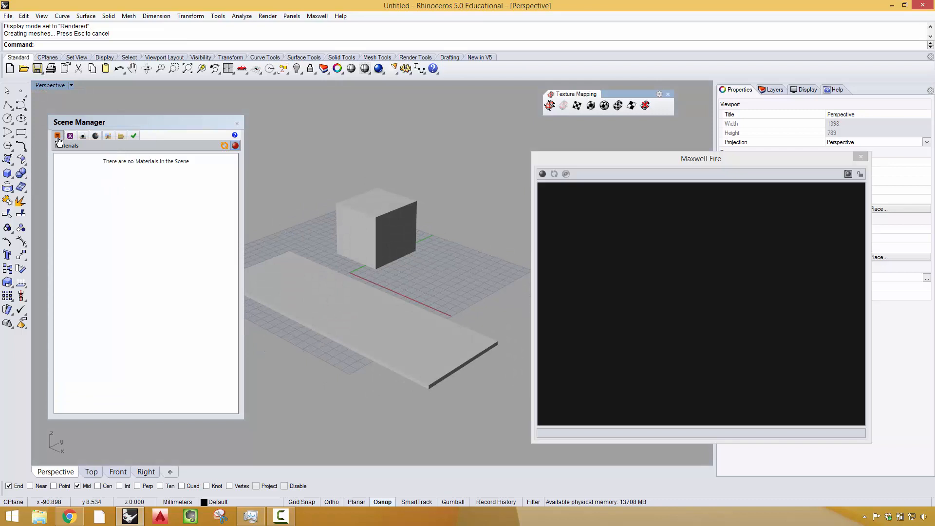
# Step: Import the boards-02 MXM material from the arroway_v2 folder into the Scene Manager
pyautogui.rightClick(98, 171)
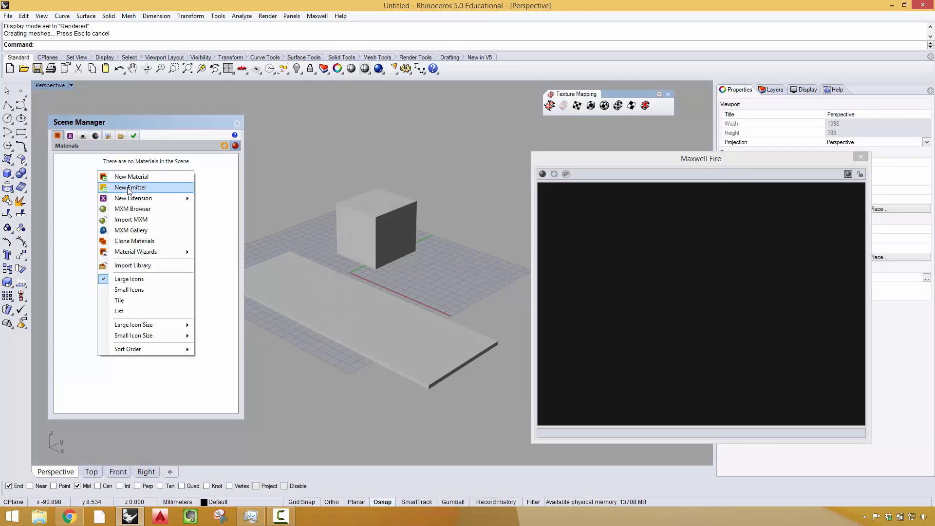
pyautogui.click(132, 219)
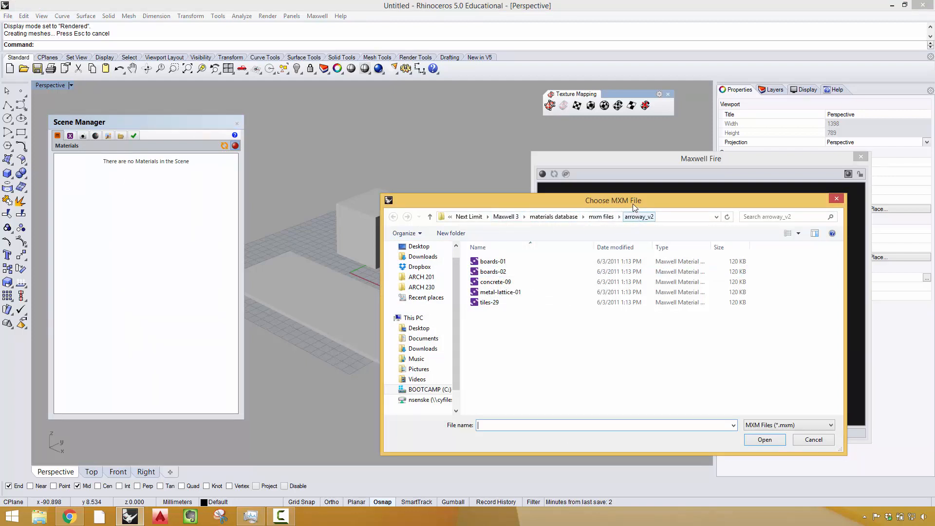
pyautogui.moveTo(633, 204); pyautogui.dragTo(611, 197)
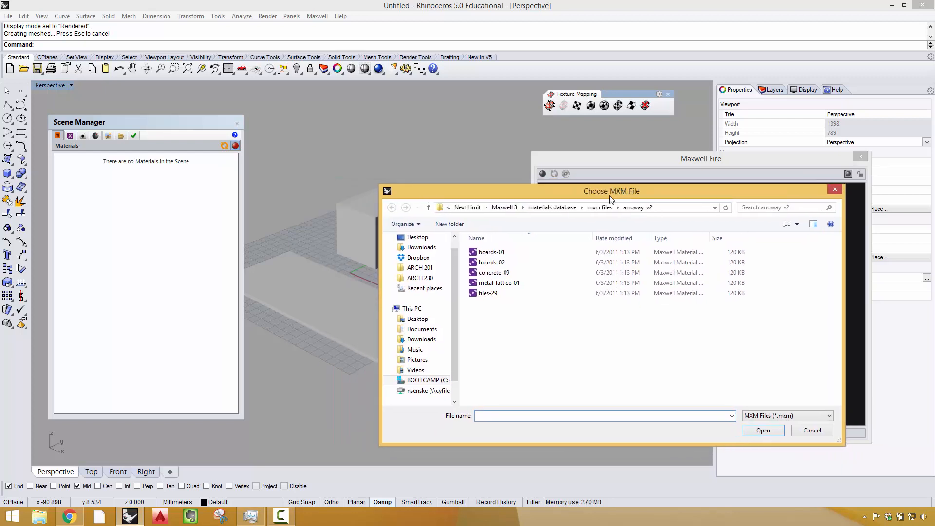
pyautogui.click(495, 265)
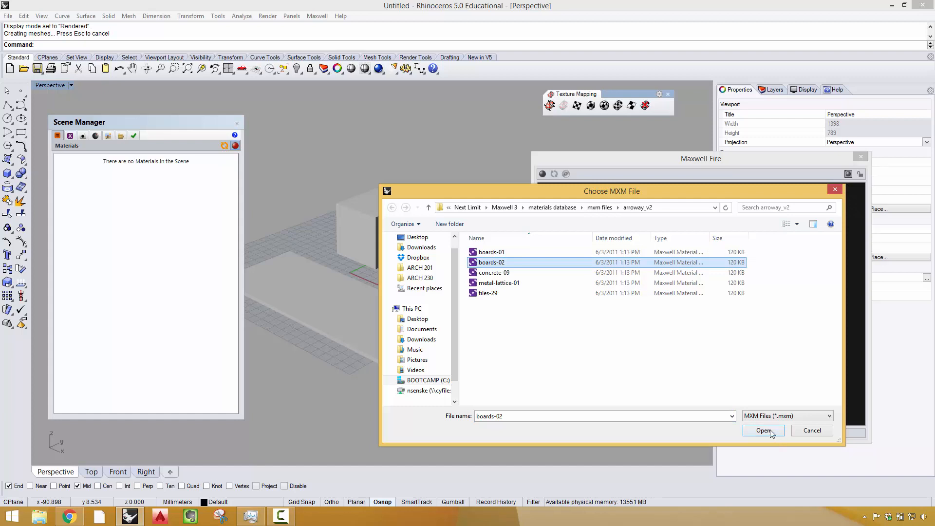
pyautogui.click(772, 431)
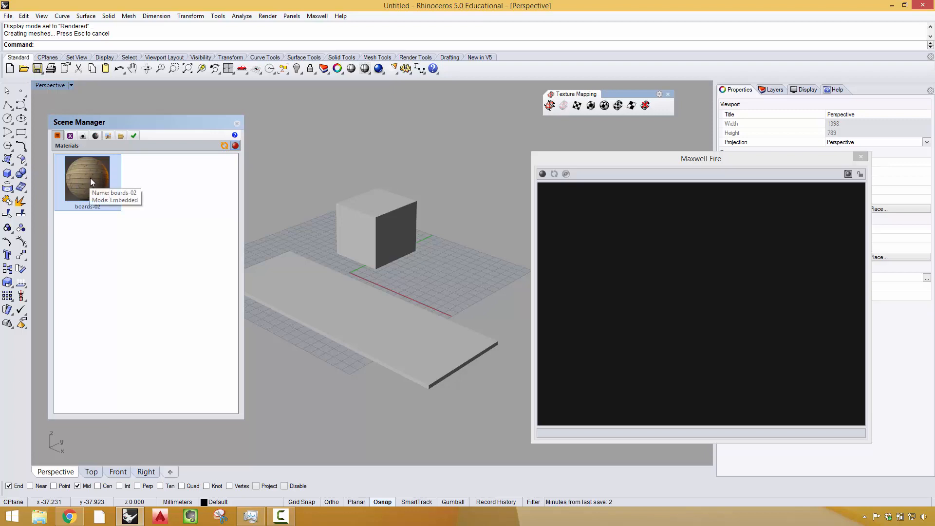
# Step: Apply the boards-02 material to the thin slab and to the box
pyautogui.moveTo(89, 177); pyautogui.dragTo(332, 312)
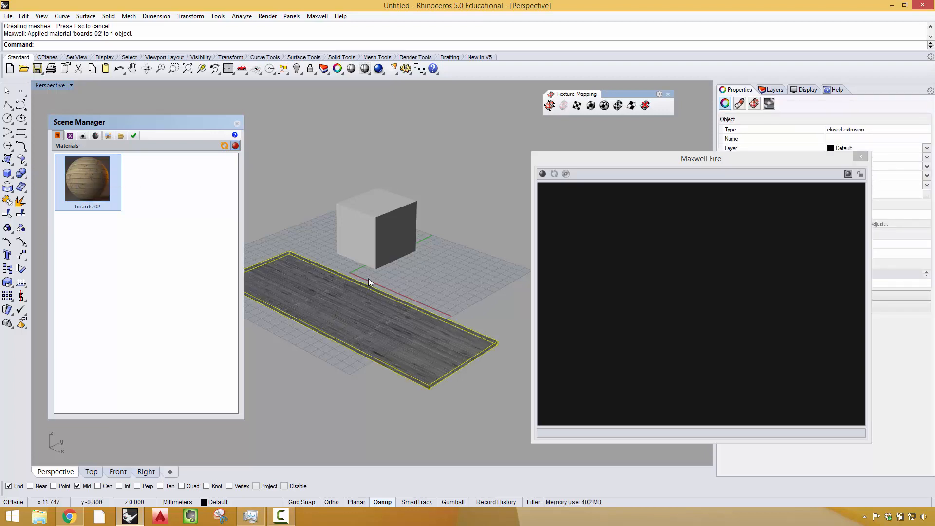
pyautogui.moveTo(378, 279); pyautogui.dragTo(384, 305, button='right')
pyautogui.moveTo(89, 191); pyautogui.dragTo(386, 218)
# Step: Start a Maxwell Fire render of the Perspective view showing the textured slab and box
pyautogui.moveTo(414, 299); pyautogui.dragTo(384, 373, button='right')
pyautogui.scroll(5, 408, 333)
pyautogui.scroll(3, 379, 377)
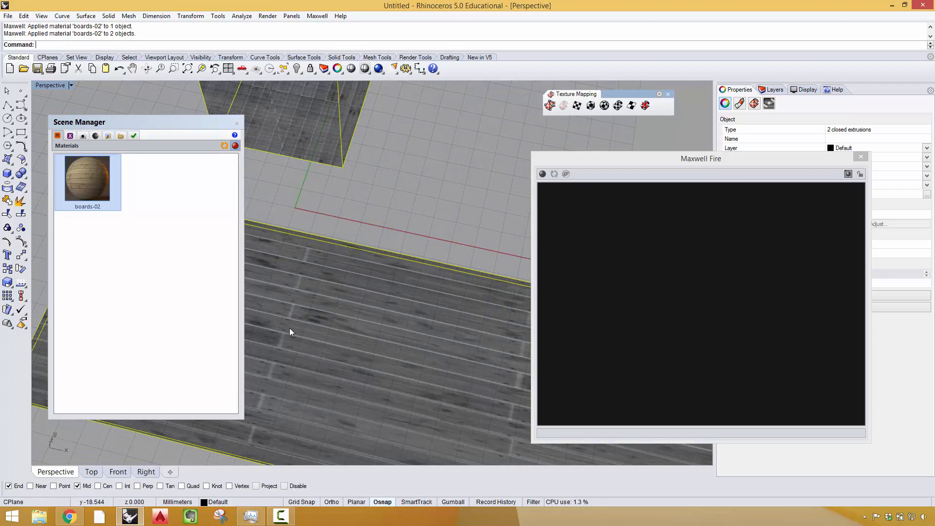
pyautogui.scroll(-5, 311, 365)
pyautogui.moveTo(375, 356); pyautogui.dragTo(524, 200, button='right')
pyautogui.click(544, 174)
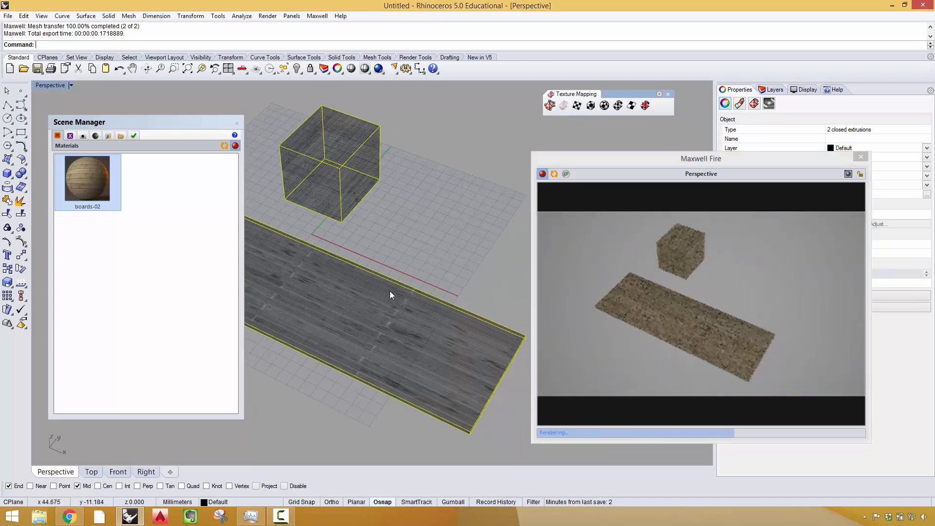
# Step: Examine the scale and direction of the boards-02 texture on the slab and the box's faces in the viewport and Maxwell Fire
pyautogui.scroll(6, 389, 291)
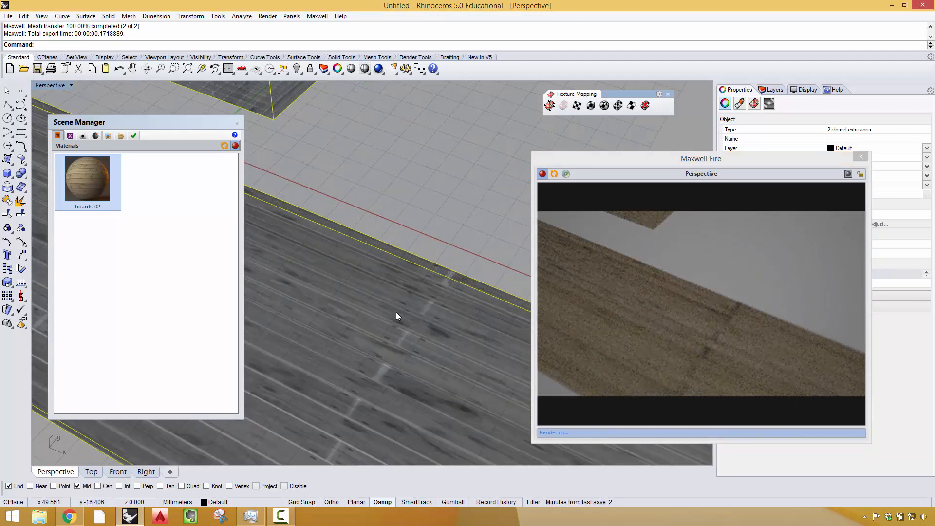
pyautogui.scroll(-5, 396, 312)
pyautogui.keyDown('shift'); pyautogui.moveTo(439, 326); pyautogui.dragTo(505, 307, button='right'); pyautogui.keyUp('shift')
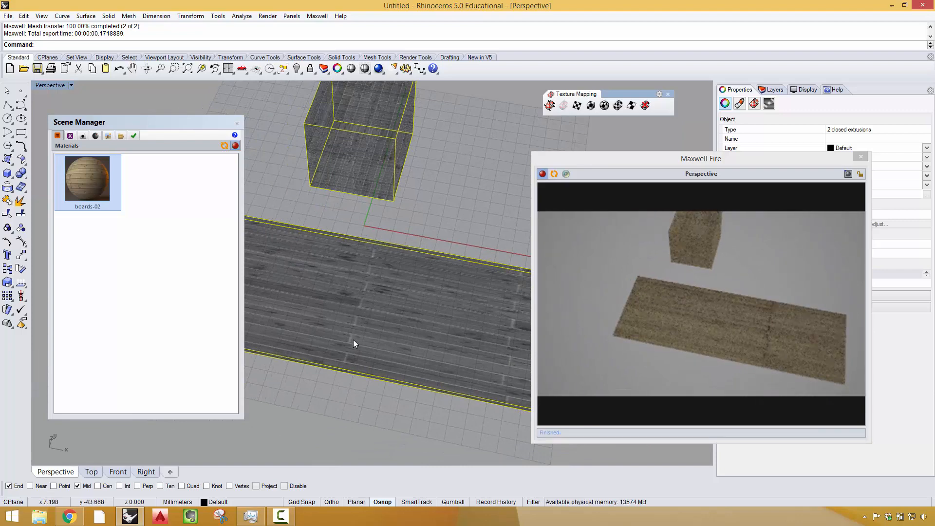
pyautogui.moveTo(399, 312); pyautogui.dragTo(345, 277, button='right')
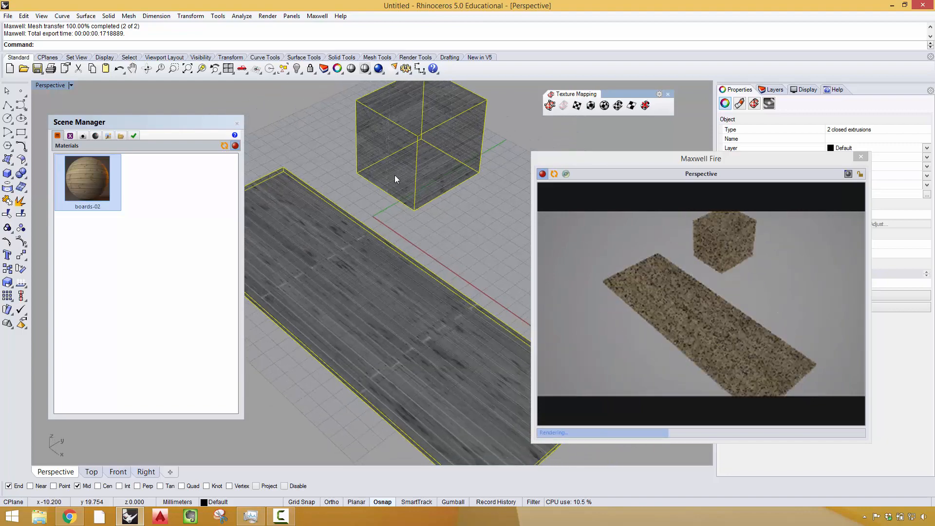
pyautogui.scroll(5, 395, 175)
pyautogui.moveTo(435, 223)
pyautogui.keyDown('shift'); pyautogui.mouseDown(button='right')
pyautogui.moveTo(411, 244)
pyautogui.moveTo(446, 317)
pyautogui.moveTo(423, 211)
pyautogui.mouseUp(button='right'); pyautogui.keyUp('shift')
pyautogui.scroll(-3, 428, 322)
pyautogui.moveTo(413, 177); pyautogui.dragTo(408, 233, button='right')
pyautogui.scroll(5, 384, 229)
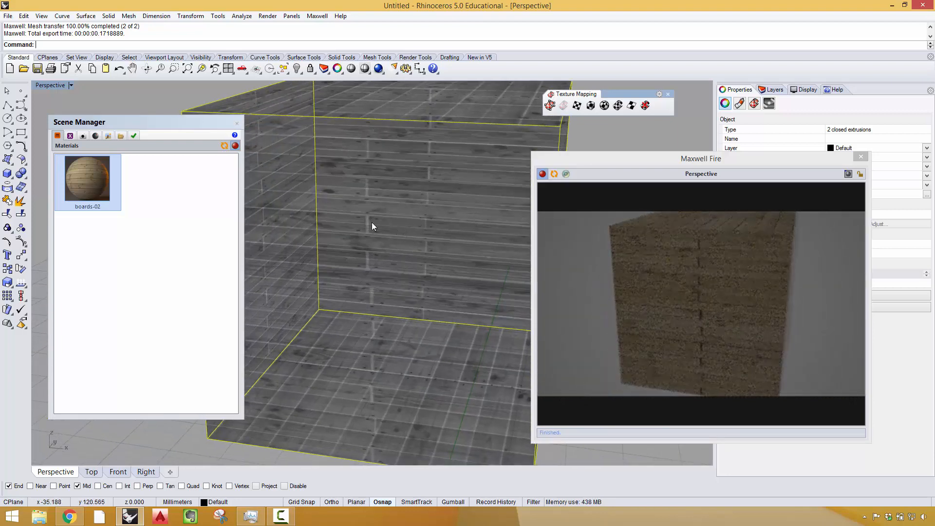
pyautogui.scroll(-5, 367, 168)
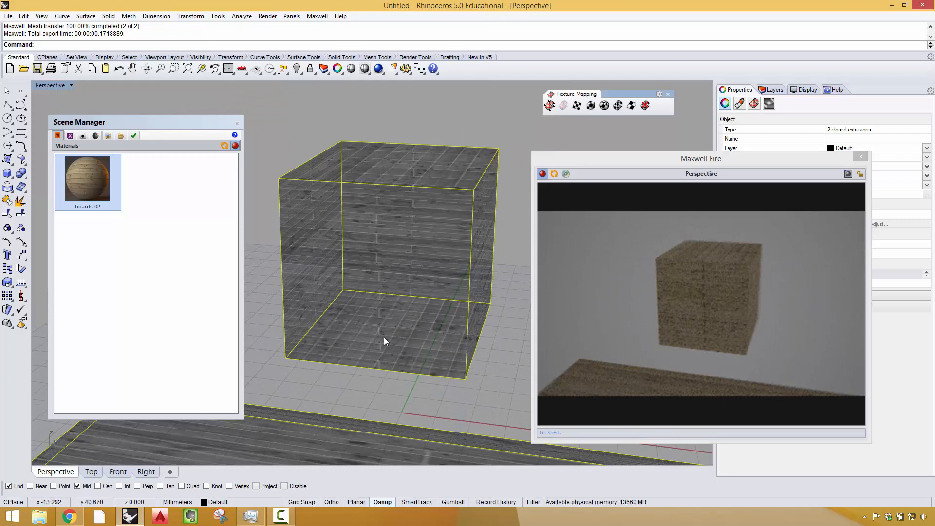
# Step: Examine the boards-02 texture on the slab and box from several angles in the viewport and Maxwell Fire
pyautogui.moveTo(390, 228); pyautogui.dragTo(399, 263, button='right')
pyautogui.scroll(-5, 442, 298)
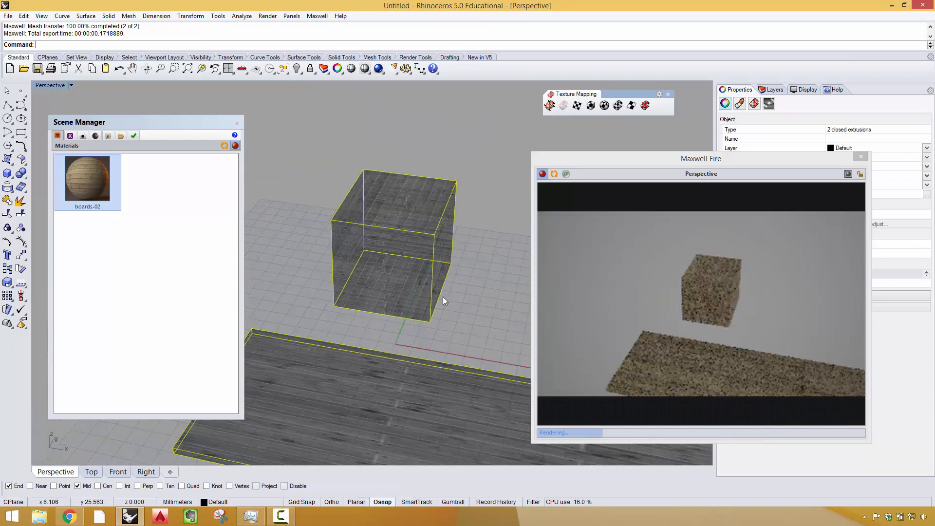
pyautogui.keyDown('shift'); pyautogui.moveTo(448, 373); pyautogui.dragTo(382, 314, button='right'); pyautogui.keyUp('shift')
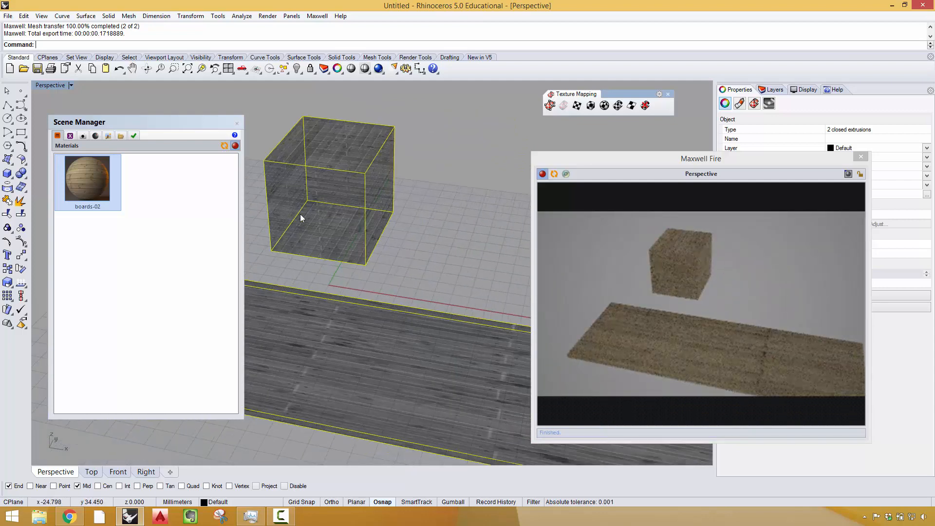
pyautogui.scroll(-3, 353, 294)
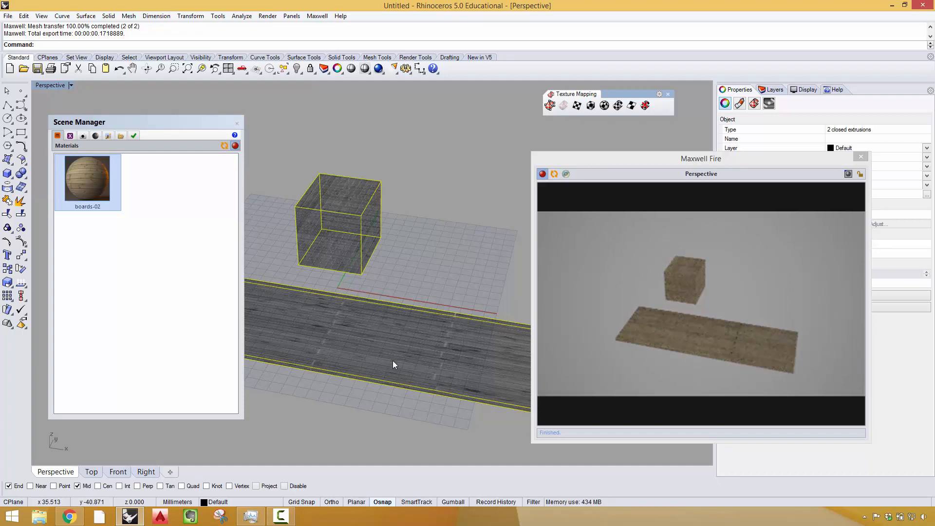
pyautogui.moveTo(392, 361); pyautogui.dragTo(354, 341, button='right')
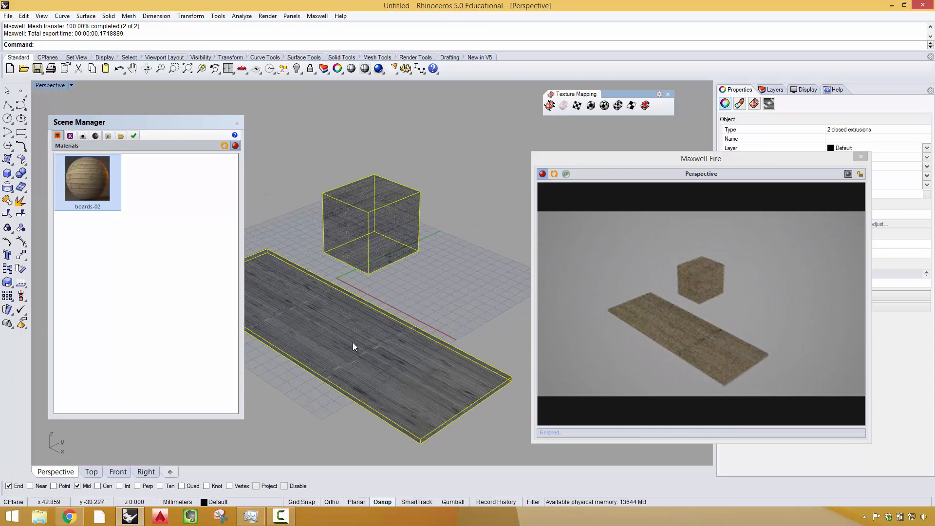
pyautogui.keyDown('shift'); pyautogui.moveTo(361, 322); pyautogui.dragTo(431, 303, button='right'); pyautogui.keyUp('shift')
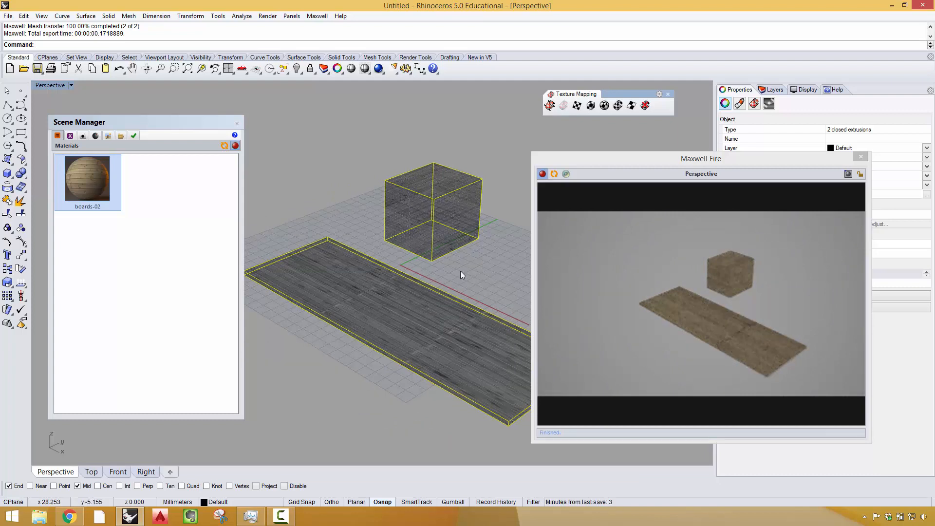
pyautogui.click(494, 262)
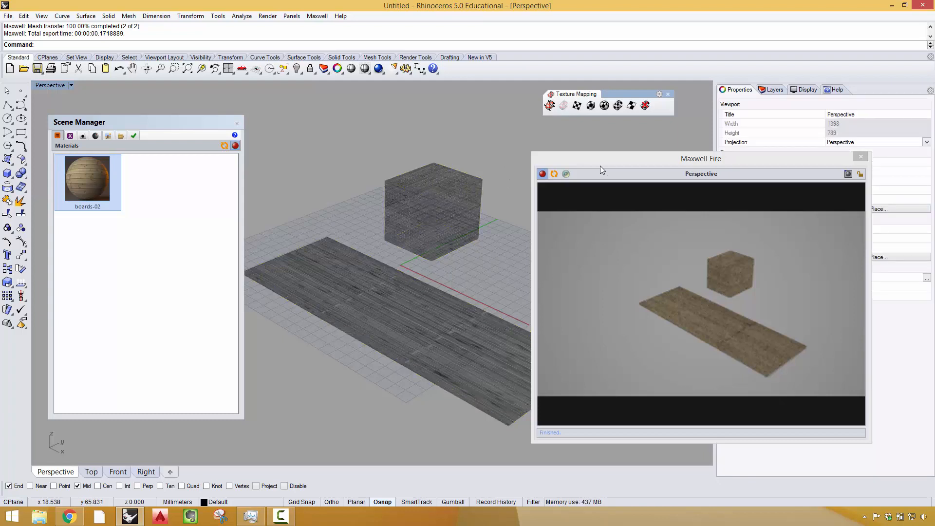
# Step: Close the floating Texture Mapping toolbar and reposition the Maxwell Fire window
pyautogui.moveTo(600, 163); pyautogui.dragTo(483, 307)
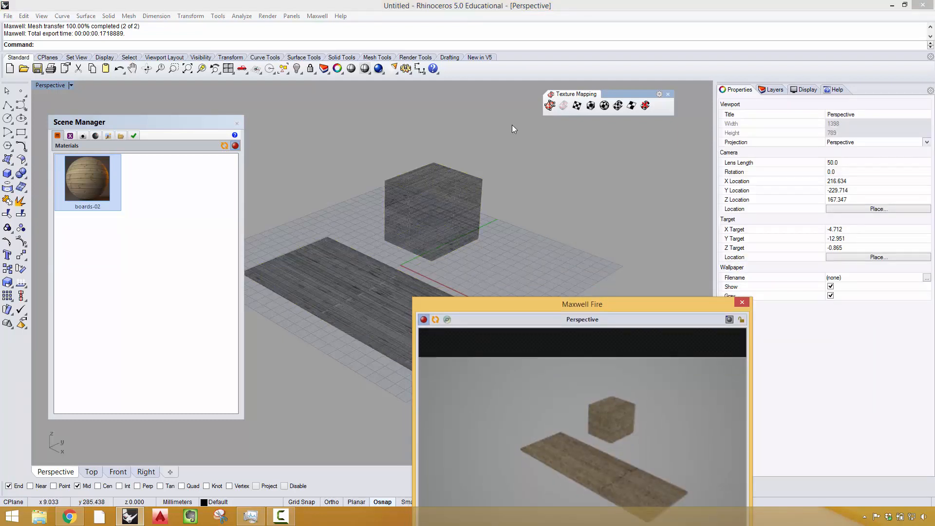
pyautogui.click(668, 94)
pyautogui.moveTo(668, 305); pyautogui.dragTo(766, 190)
# Step: Show the slab's texture mapping properties and close the Maxwell Fire window
pyautogui.click(440, 317)
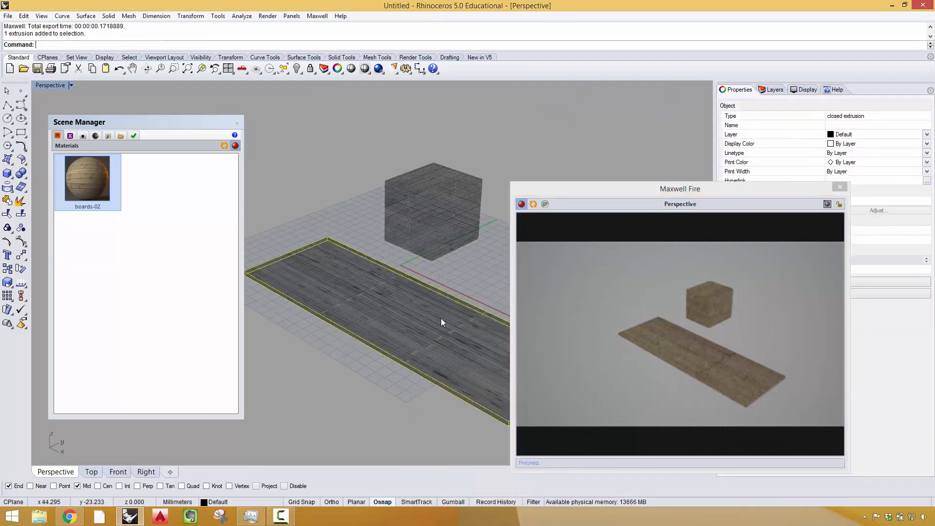
pyautogui.moveTo(687, 192); pyautogui.dragTo(661, 193)
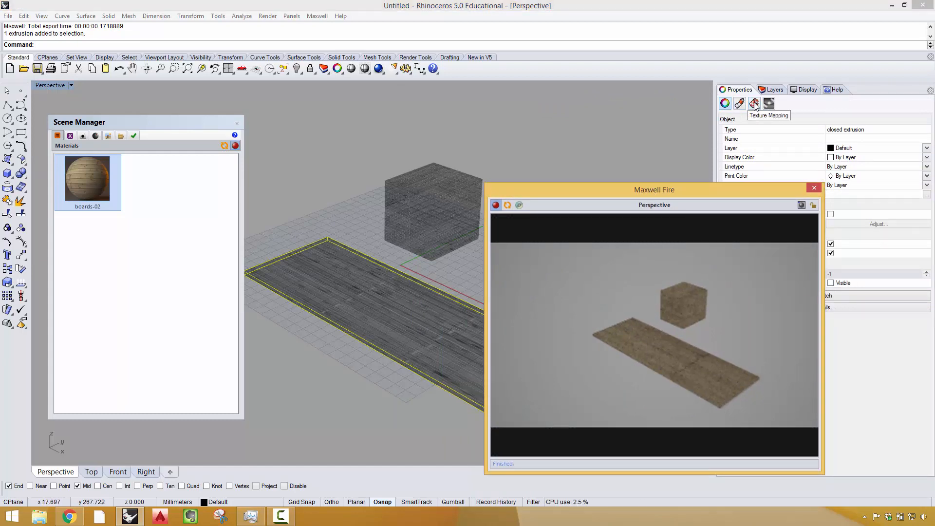
pyautogui.click(755, 104)
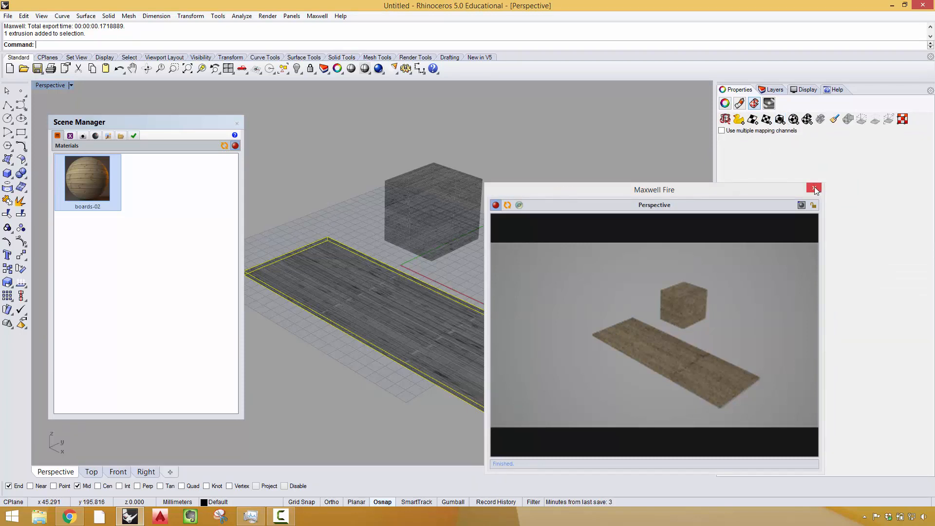
pyautogui.click(815, 189)
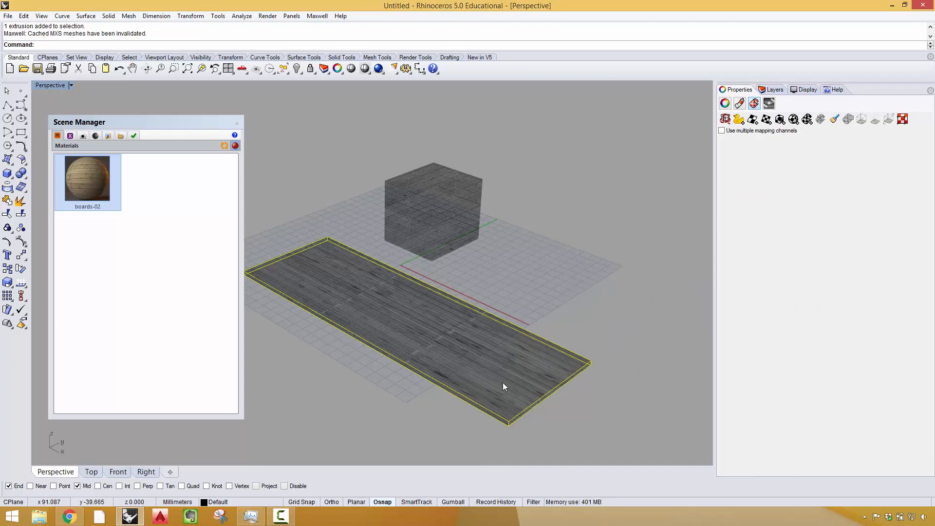
# Step: Apply a capped box mapping to the slab using its bounding box and the World coordinate system
pyautogui.moveTo(425, 340); pyautogui.dragTo(336, 278, button='right')
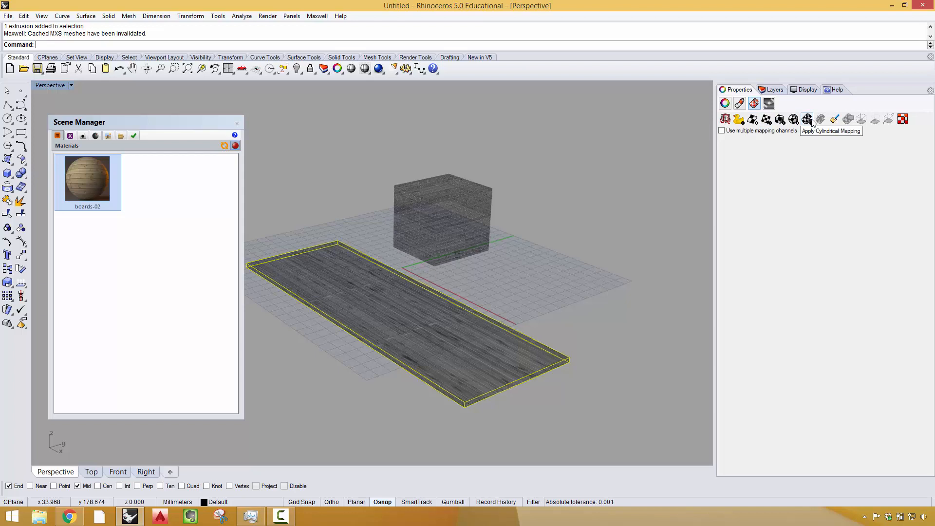
pyautogui.click(780, 120)
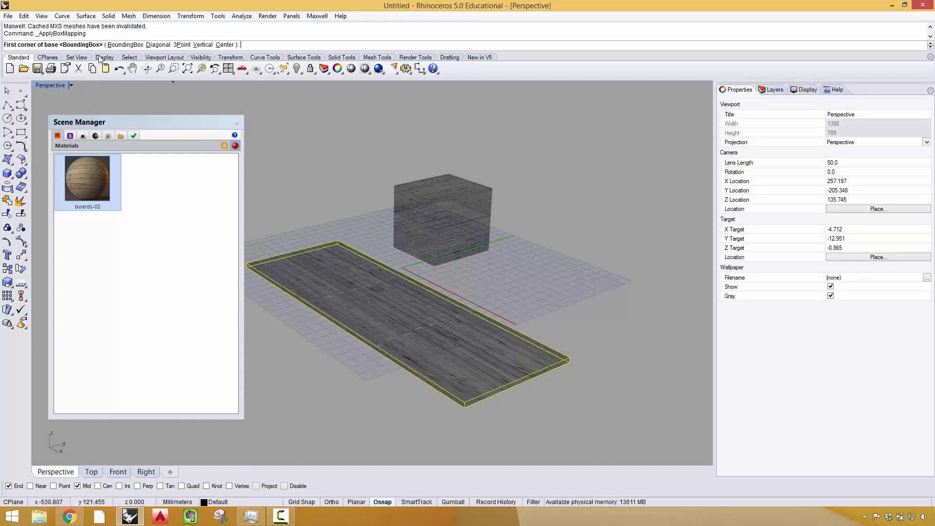
pyautogui.click(117, 45)
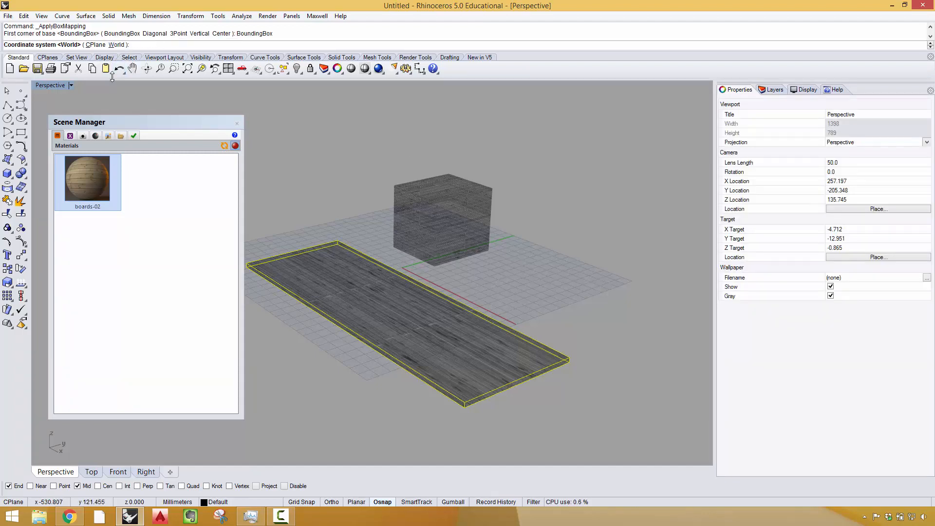
pyautogui.click(116, 44)
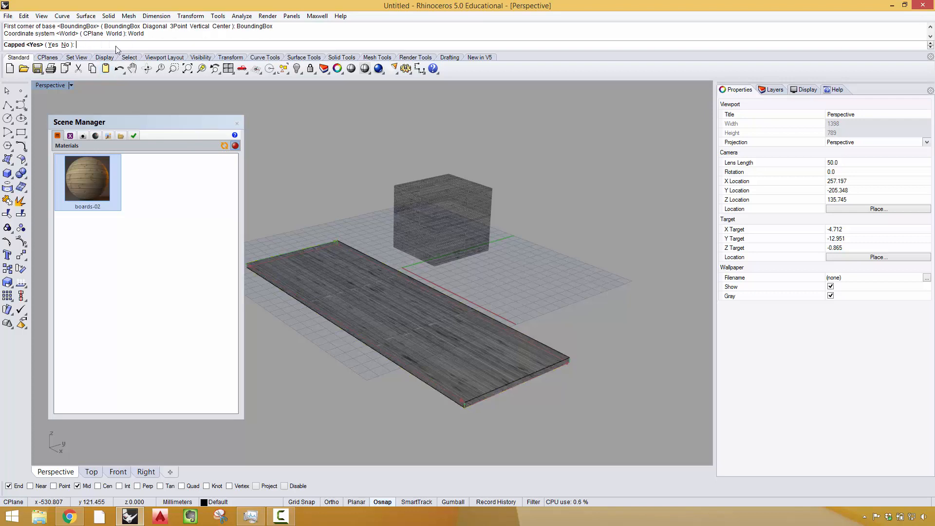
pyautogui.press('Return')
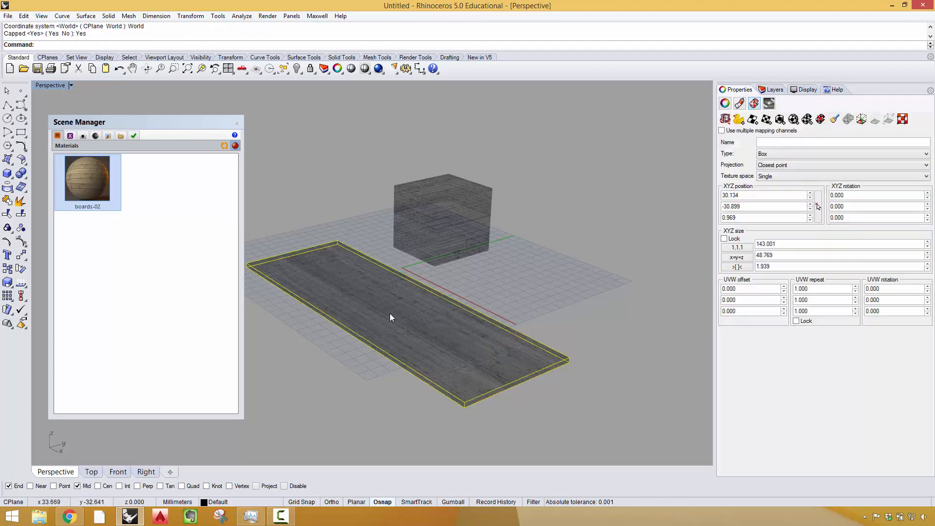
# Step: Set the U repeat of the slab's box mapping to 2
pyautogui.moveTo(389, 314); pyautogui.dragTo(471, 327, button='right')
pyautogui.scroll(3, 466, 308)
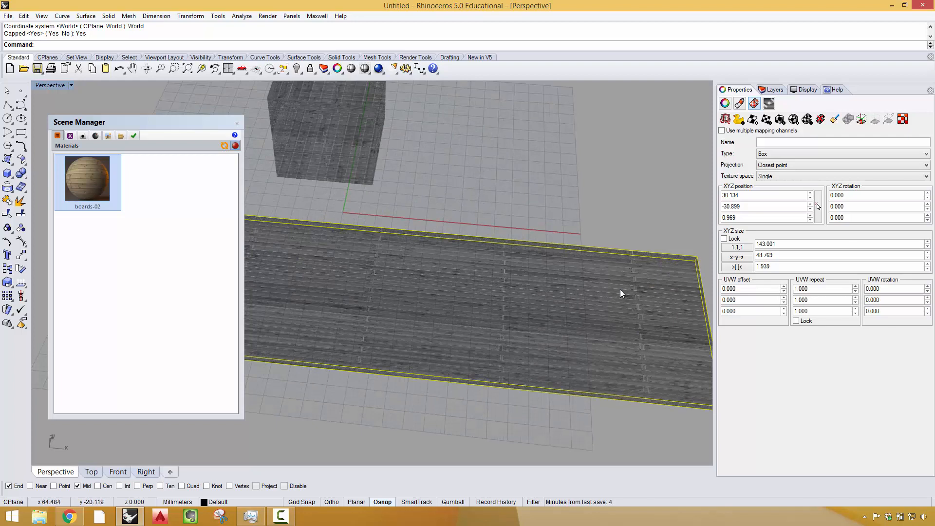
pyautogui.moveTo(576, 293); pyautogui.dragTo(635, 277, button='right')
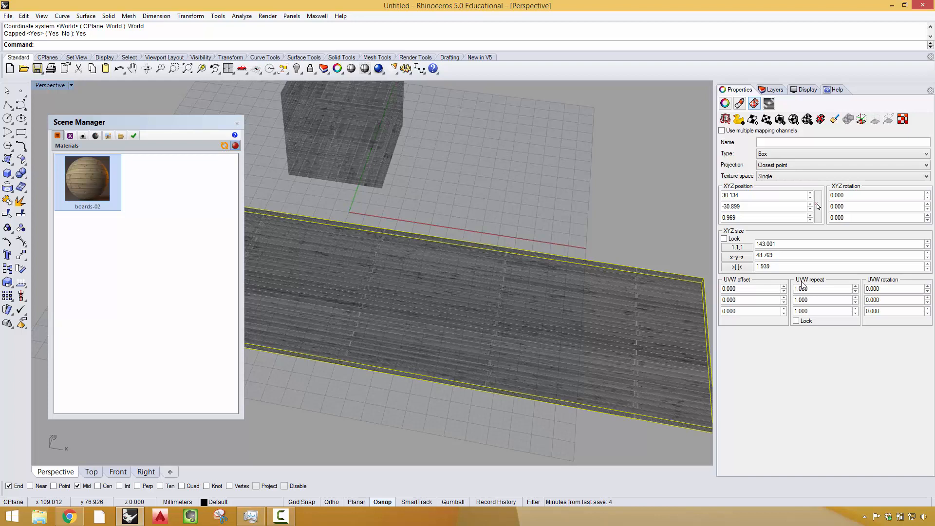
pyautogui.doubleClick(799, 311)
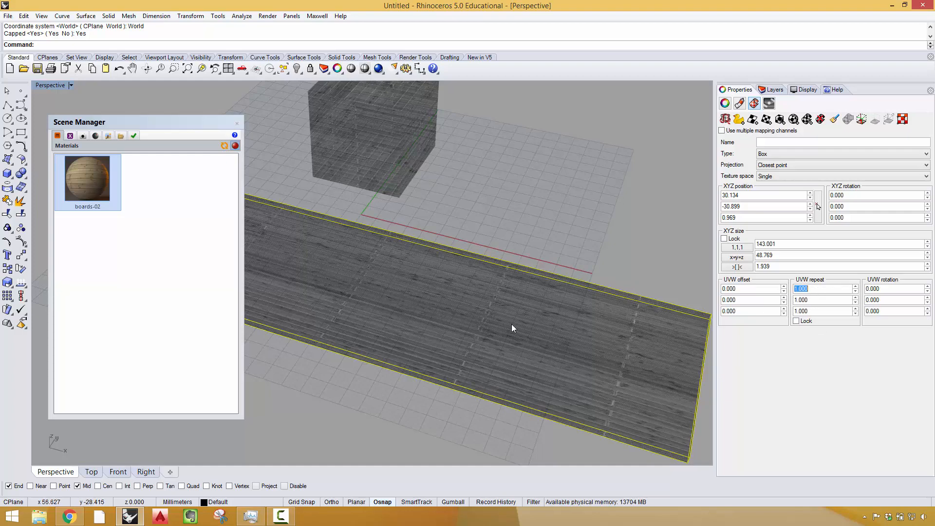
pyautogui.moveTo(512, 325); pyautogui.dragTo(471, 317, button='right')
pyautogui.scroll(-2, 470, 313)
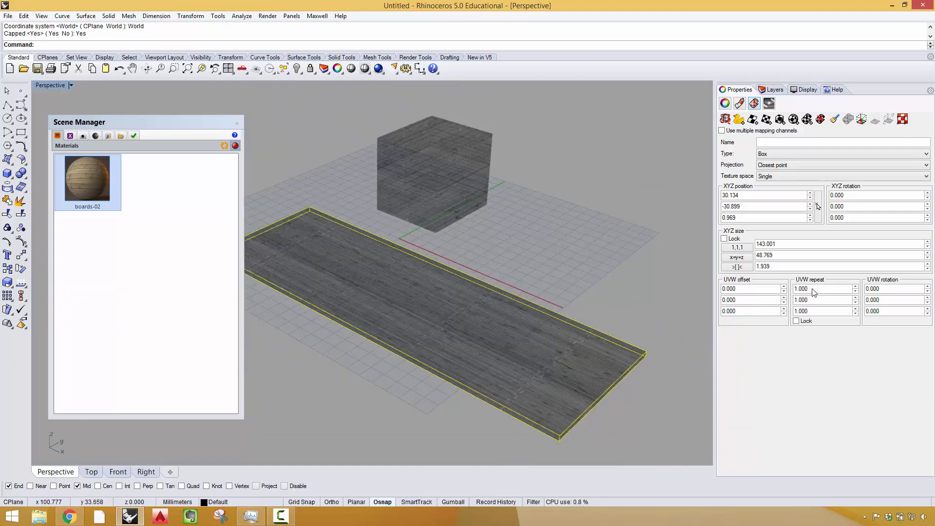
pyautogui.moveTo(814, 291); pyautogui.dragTo(788, 291)
pyautogui.write('2')
pyautogui.press('Return')
# Step: Inspect the planks on the slab and set its U repeat back to 1
pyautogui.moveTo(509, 335); pyautogui.dragTo(504, 310, button='right')
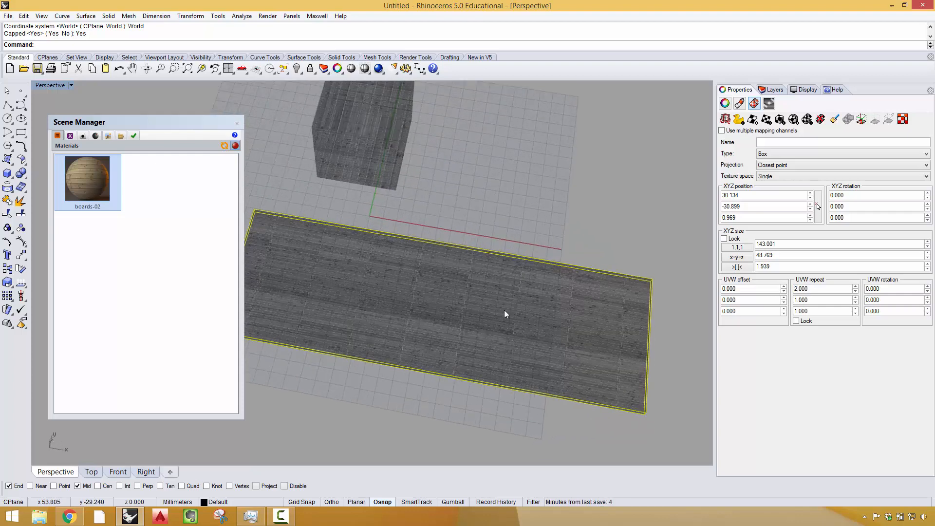
pyautogui.scroll(4, 505, 311)
pyautogui.scroll(-2, 504, 311)
pyautogui.scroll(2, 580, 333)
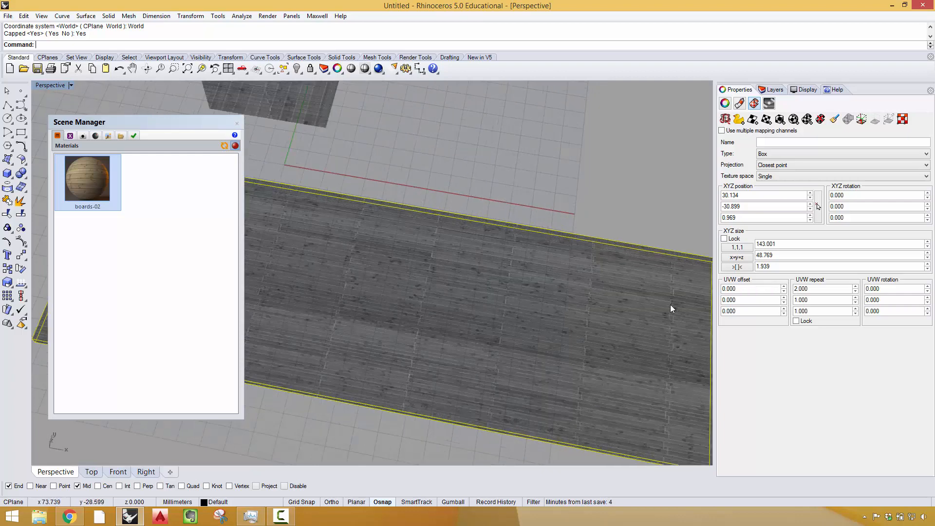
pyautogui.moveTo(815, 291); pyautogui.dragTo(736, 281)
pyautogui.write('1')
pyautogui.press('Return')
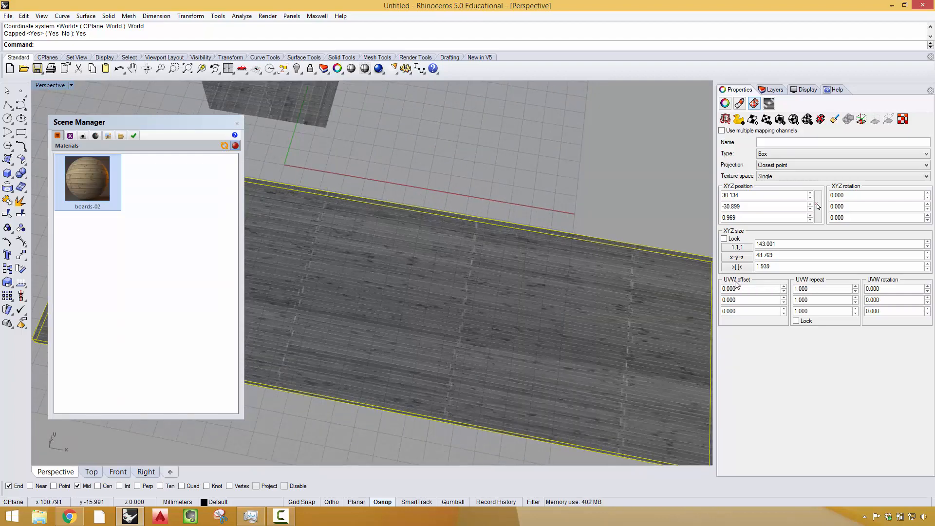
# Step: Set the slab's U repeat to 0.5 to stretch the boards along its length
pyautogui.doubleClick(819, 290)
pyautogui.write('0.5')
pyautogui.press('Return')
# Step: Try a V repeat of 2 on the slab's mapping and change it to 0.5
pyautogui.scroll(-5, 531, 269)
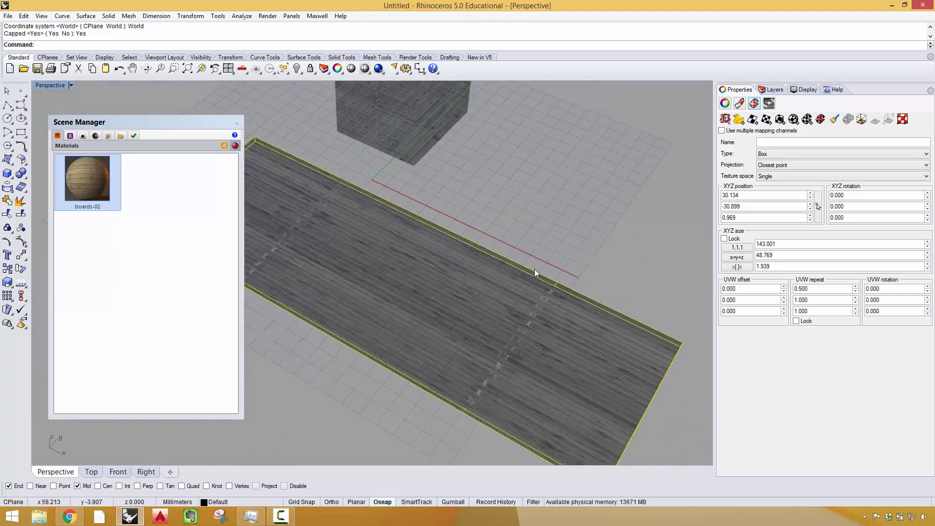
pyautogui.write('2')
pyautogui.press('Return')
pyautogui.doubleClick(829, 297)
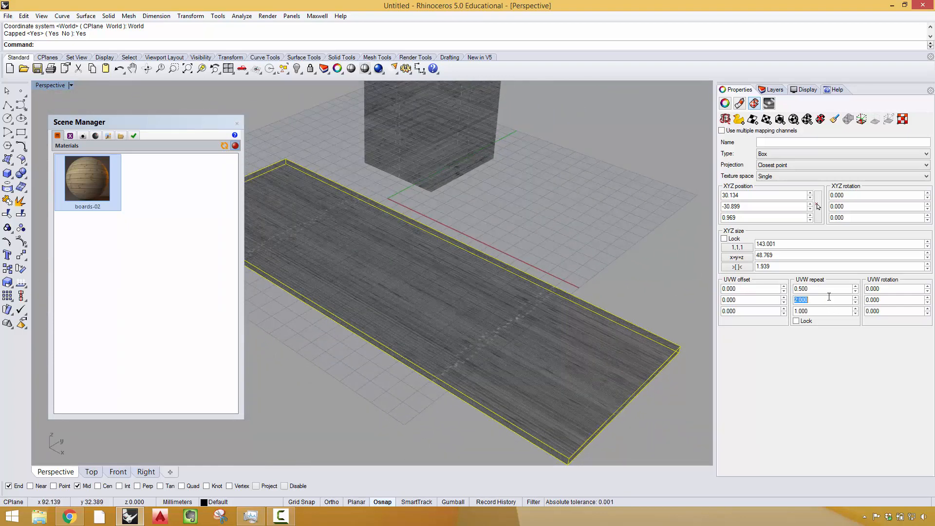
pyautogui.write('0.5')
pyautogui.press('Return')
# Step: Apply a capped box mapping to the box using its bounding box and the World coordinate system
pyautogui.moveTo(683, 308); pyautogui.dragTo(437, 167, button='right')
pyautogui.click(438, 167)
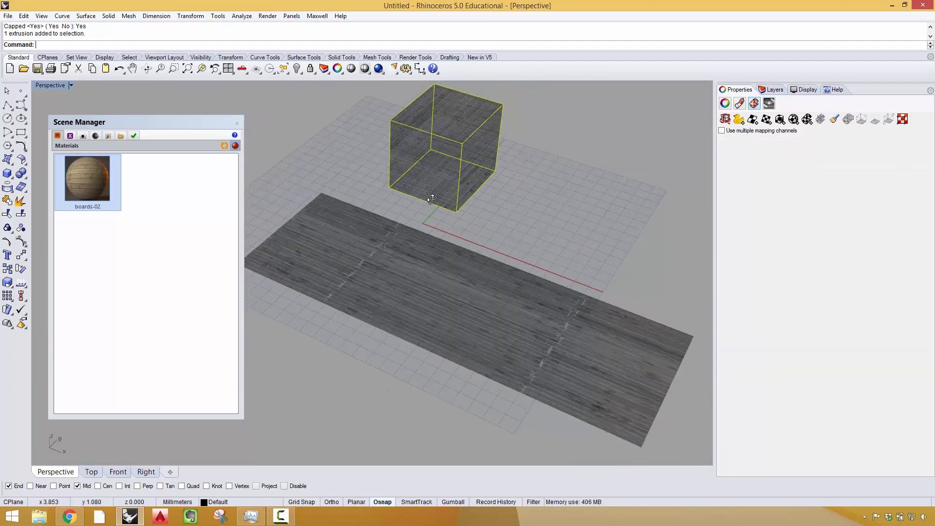
pyautogui.click(779, 120)
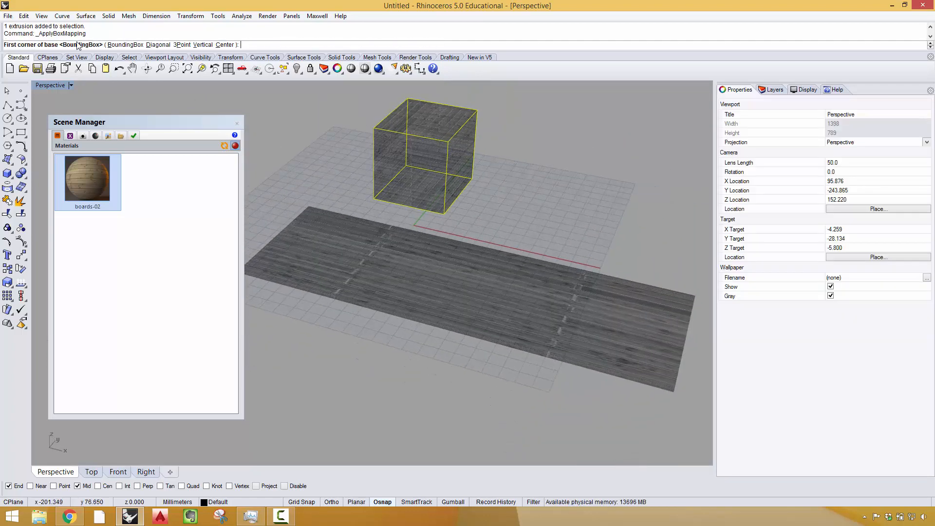
pyautogui.click(120, 45)
pyautogui.press('Return')
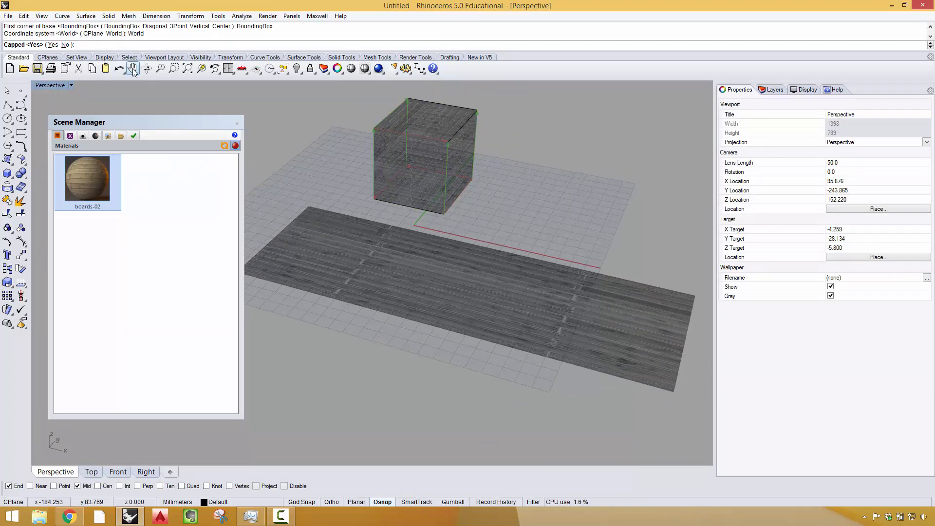
pyautogui.write('y')
pyautogui.press('Return')
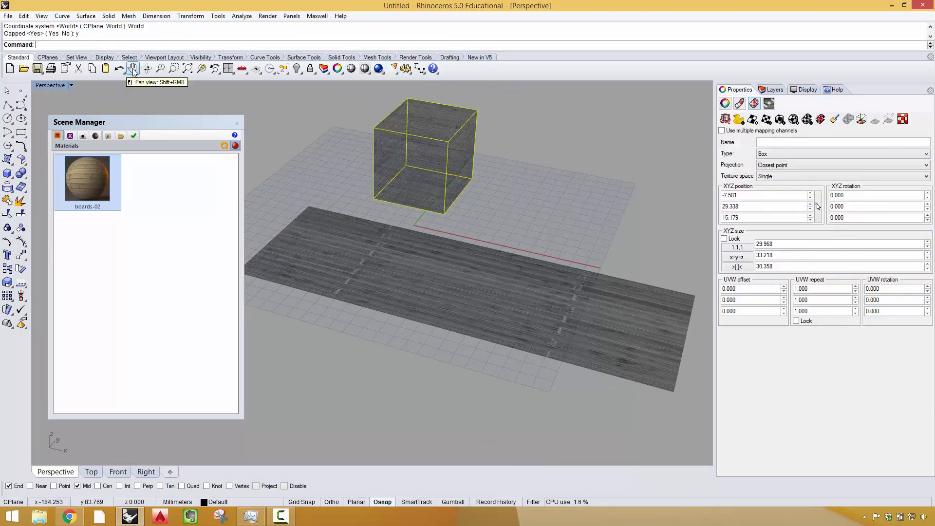
# Step: Set both the U and V repeats of the box's texture mapping to 0.25
pyautogui.scroll(6, 501, 246)
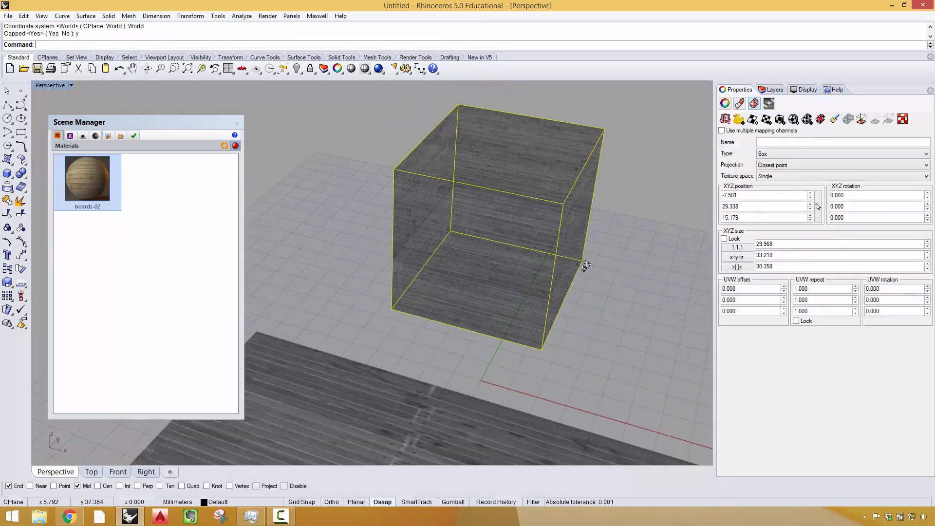
pyautogui.moveTo(563, 280); pyautogui.dragTo(613, 276, button='right')
pyautogui.doubleClick(814, 289)
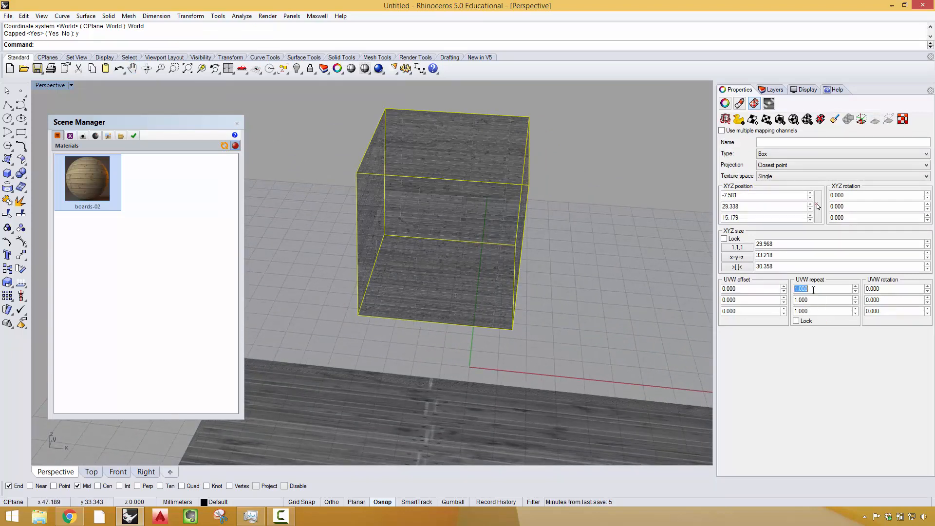
pyautogui.write('.25')
pyautogui.press('Return')
pyautogui.moveTo(544, 243); pyautogui.dragTo(592, 249, button='right')
pyautogui.doubleClick(821, 300)
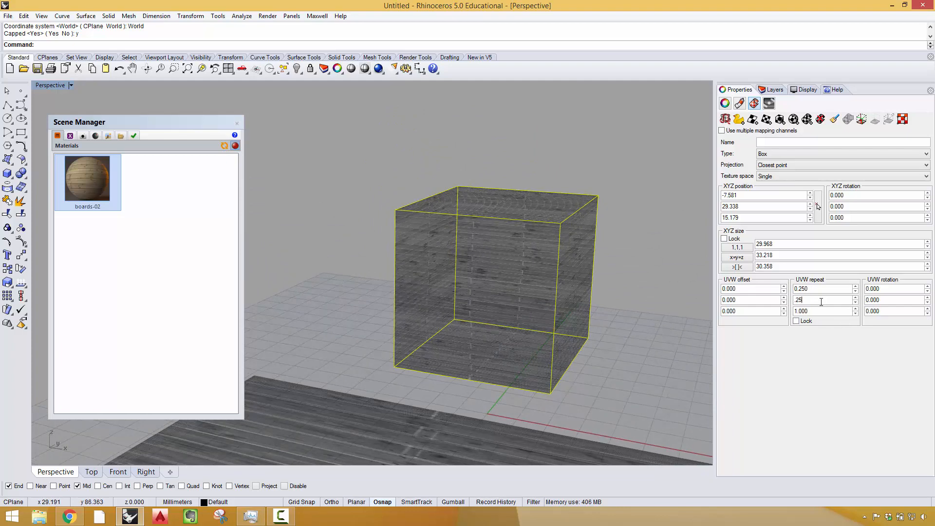
pyautogui.write('.25')
pyautogui.press('Return')
# Step: Set the V repeat of the slab's texture mapping to 0.25
pyautogui.moveTo(597, 365); pyautogui.dragTo(813, 298, button='right')
pyautogui.click(518, 419)
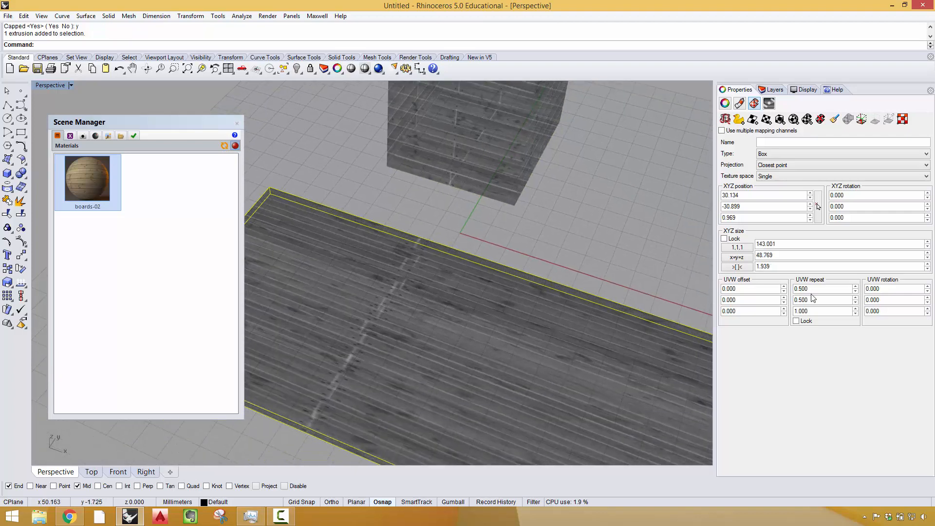
pyautogui.click(813, 289)
pyautogui.click(810, 299)
pyautogui.write('0.25')
pyautogui.press('Return')
# Step: Check the plank width on the slab and set its V repeat to 0.33
pyautogui.moveTo(672, 319); pyautogui.dragTo(691, 325, button='right')
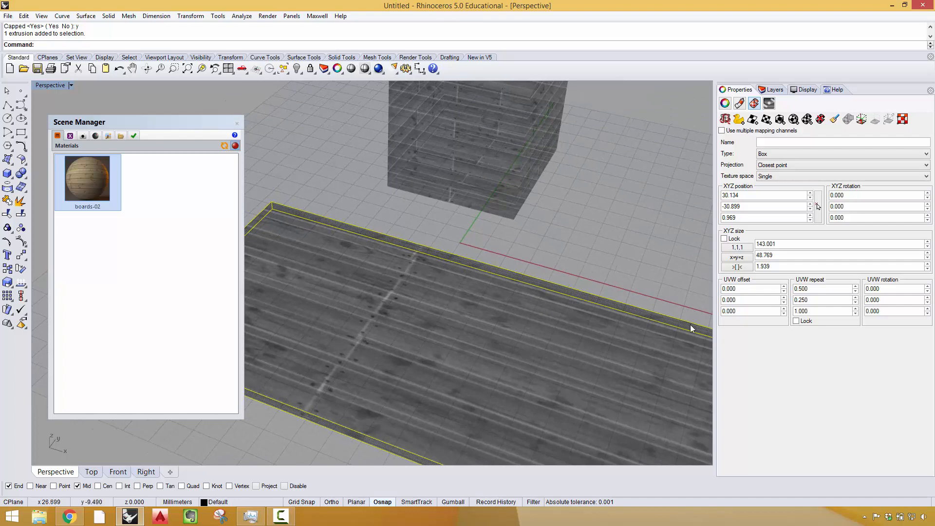
pyautogui.click(818, 300)
pyautogui.write('.33')
pyautogui.press('Return')
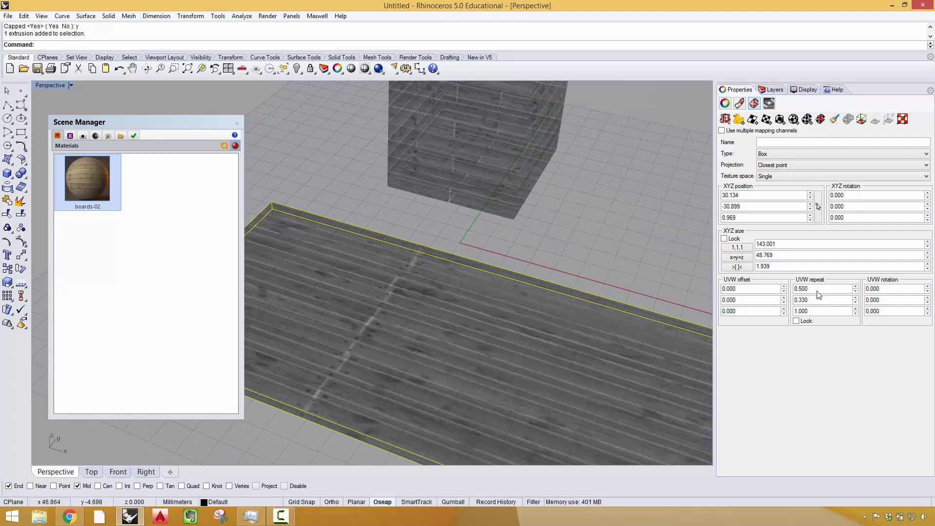
# Step: Check the plank lengths on the slab and set its texture mapping's U repeat to 2
pyautogui.moveTo(579, 318); pyautogui.dragTo(584, 398, button='right')
pyautogui.scroll(-3, 566, 355)
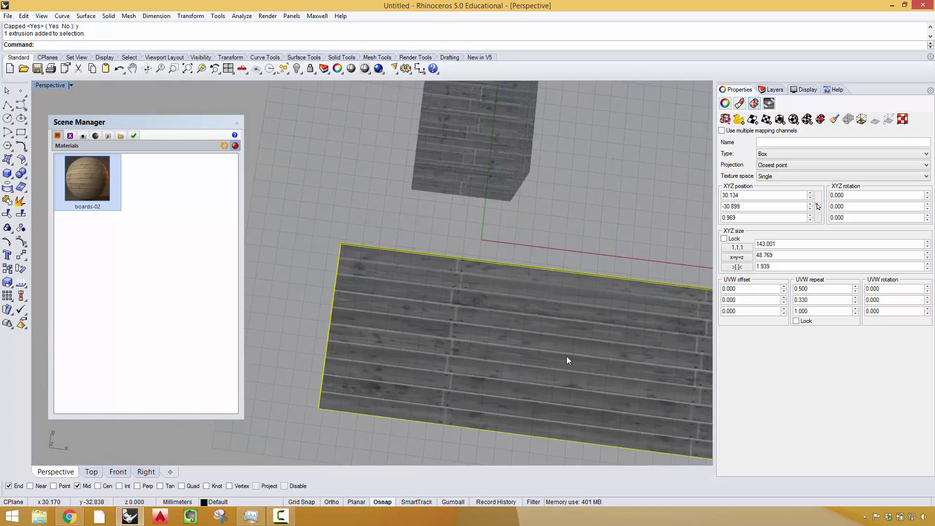
pyautogui.moveTo(566, 355); pyautogui.dragTo(524, 296, button='right')
pyautogui.scroll(2, 527, 294)
pyautogui.scroll(-4, 556, 326)
pyautogui.keyDown('shift'); pyautogui.moveTo(561, 327); pyautogui.dragTo(519, 290, button='right'); pyautogui.keyUp('shift')
pyautogui.keyDown('shift'); pyautogui.moveTo(650, 316); pyautogui.dragTo(548, 298, button='right'); pyautogui.keyUp('shift')
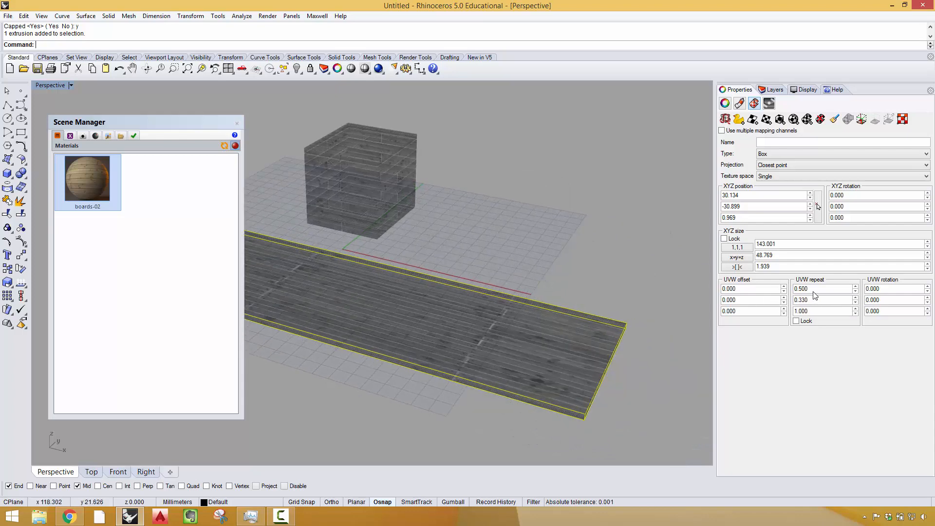
pyautogui.write('2')
pyautogui.press('Return')
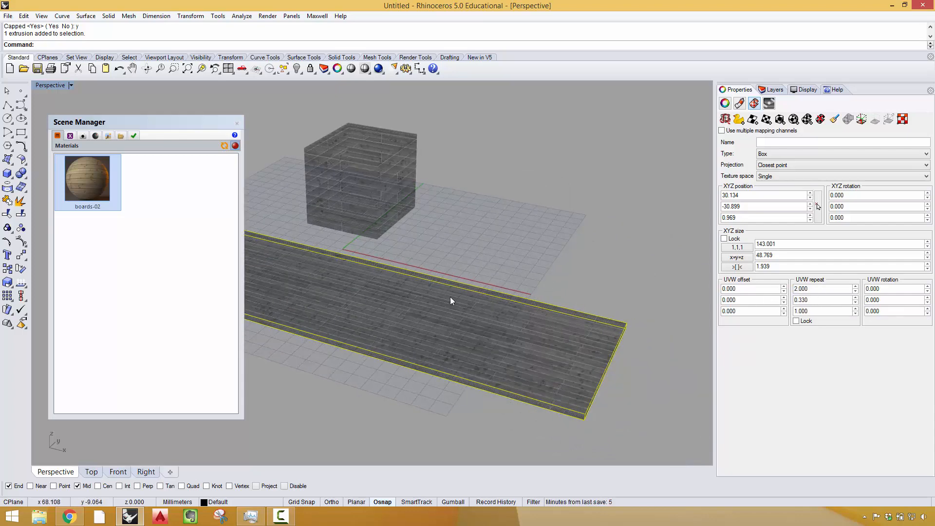
# Step: Set the U repeat of the slab's texture mapping to 1
pyautogui.scroll(3, 450, 297)
pyautogui.keyDown('shift'); pyautogui.moveTo(341, 308); pyautogui.dragTo(440, 323, button='right'); pyautogui.keyUp('shift')
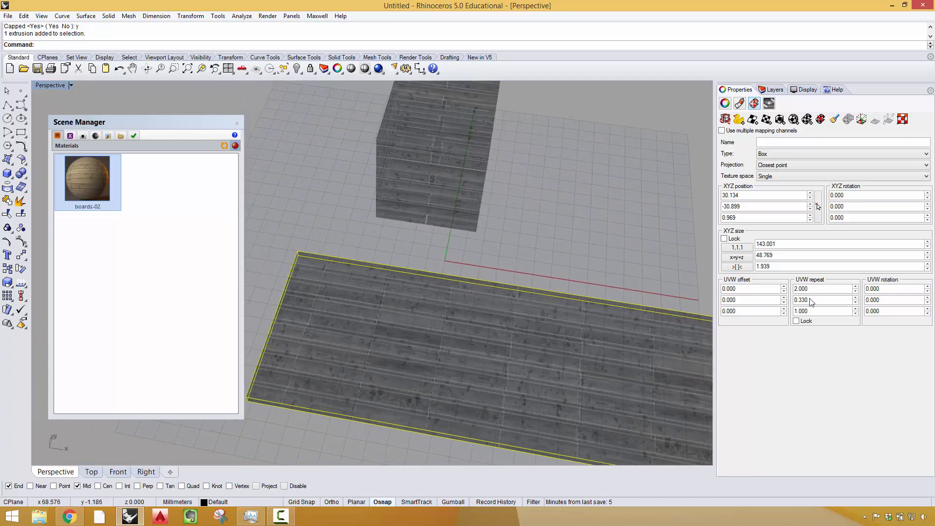
pyautogui.doubleClick(813, 290)
pyautogui.write('1')
pyautogui.press('Return')
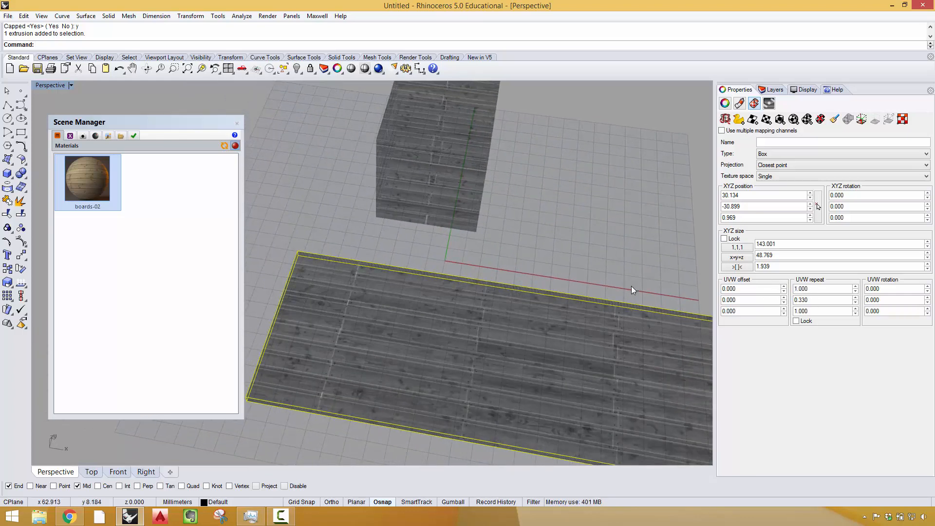
# Step: Open Maxwell Fire and start an interactive preview render of the Perspective view
pyautogui.moveTo(632, 287); pyautogui.dragTo(483, 223, button='right')
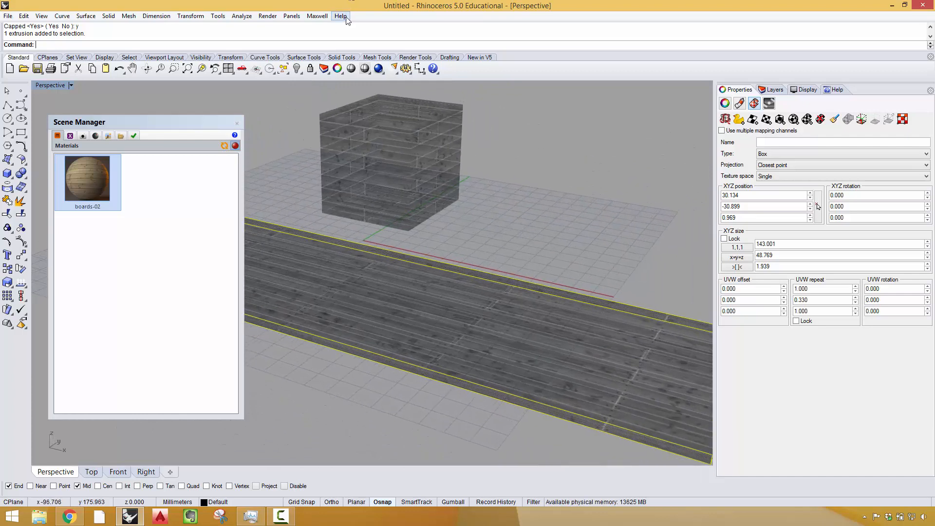
pyautogui.click(317, 15)
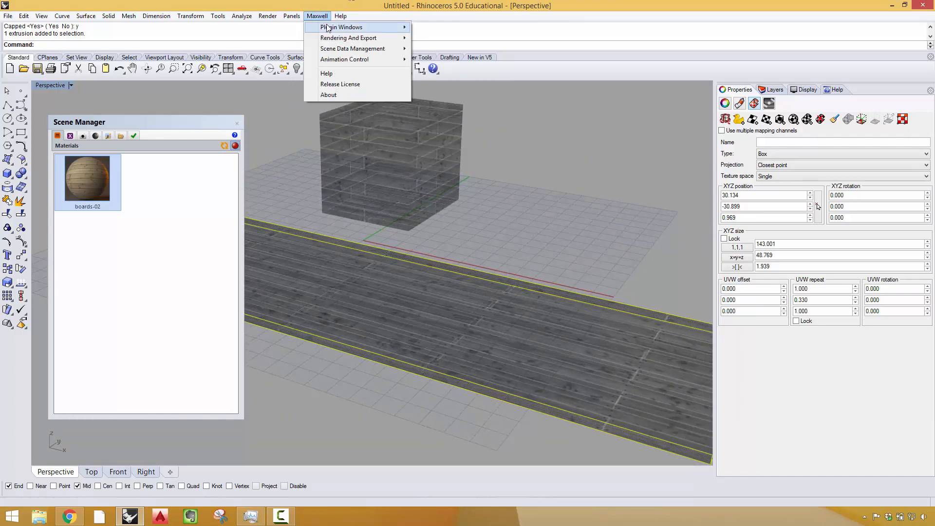
pyautogui.moveTo(351, 27)
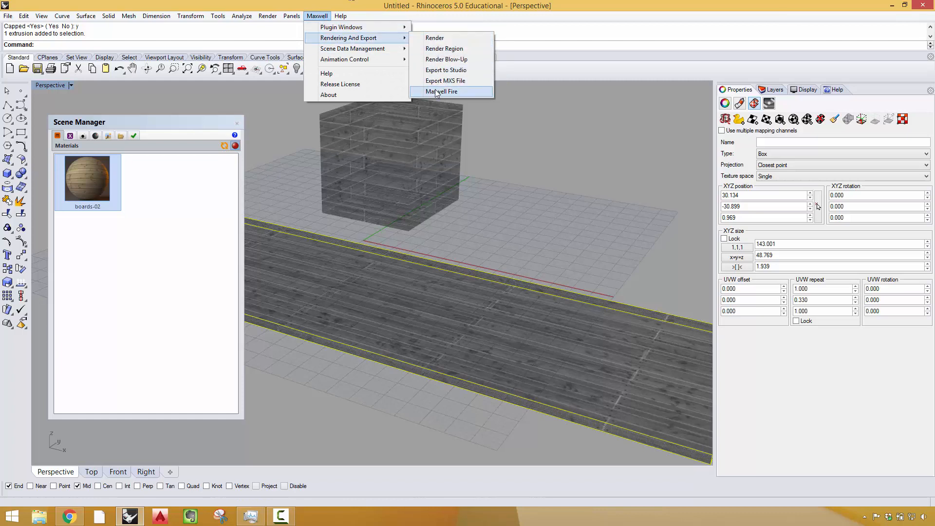
pyautogui.click(443, 92)
pyautogui.click(494, 206)
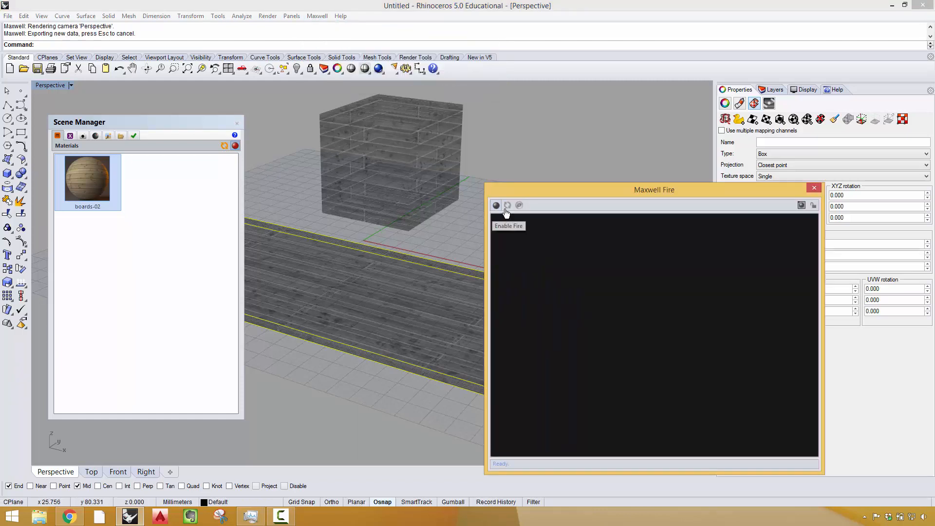
pyautogui.rightClick(643, 352)
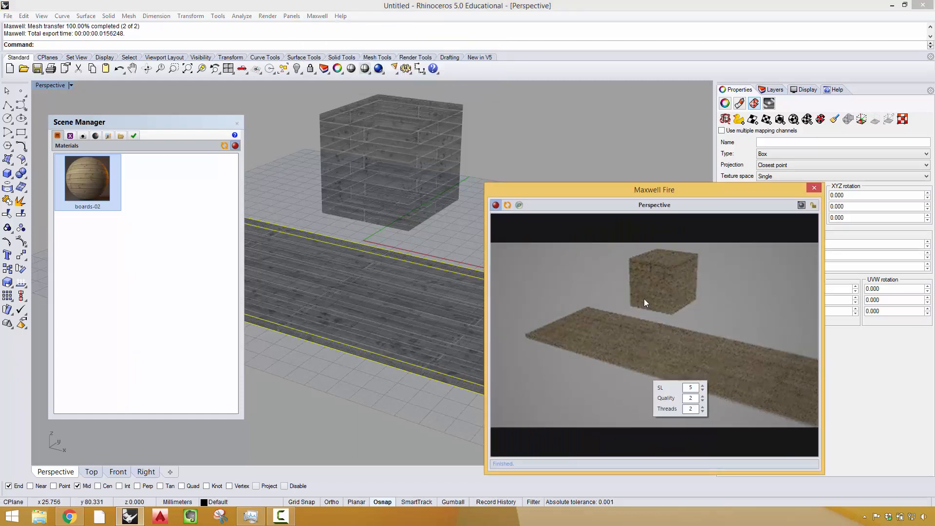
pyautogui.moveTo(372, 294)
pyautogui.mouseDown(button='right')
pyautogui.moveTo(419, 336)
pyautogui.moveTo(369, 294)
pyautogui.mouseUp(button='right')
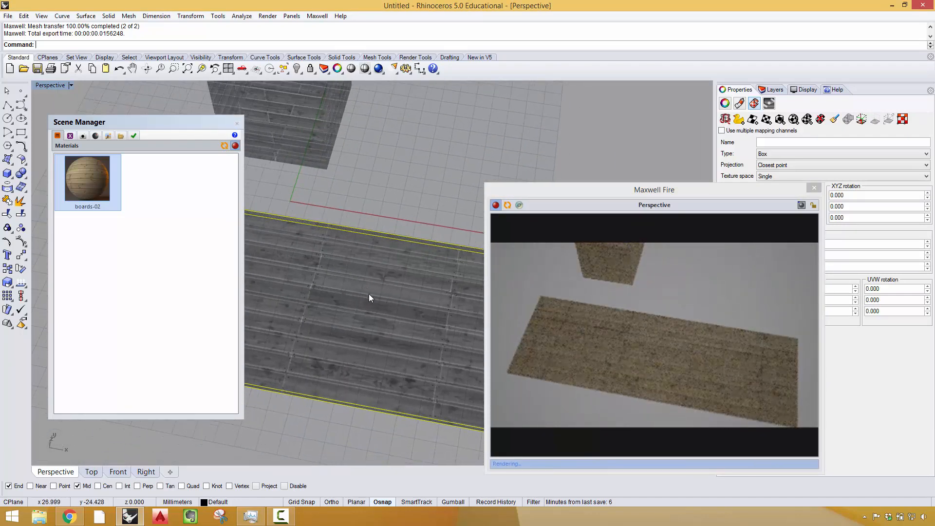
# Step: Enable the sun in the scene's Constant Dome environment settings and check the lighting on the slab
pyautogui.click(107, 136)
pyautogui.click(207, 162)
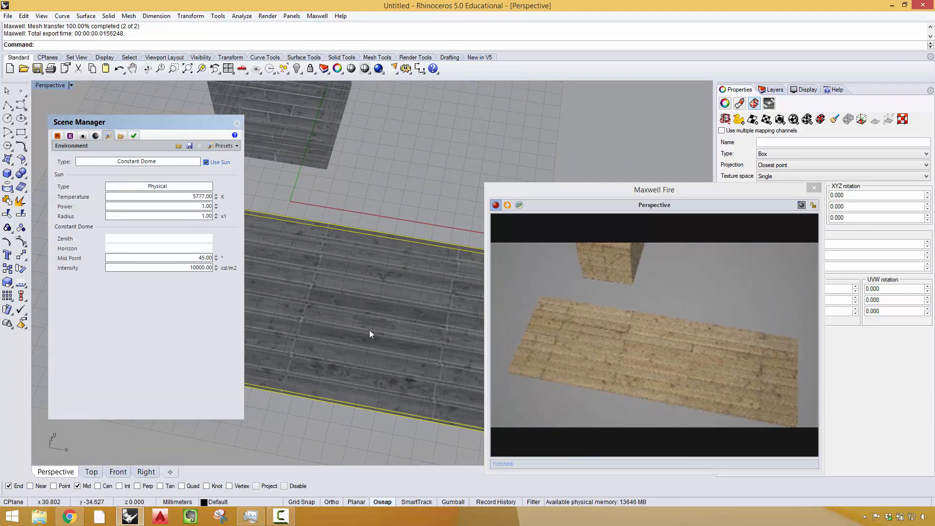
pyautogui.moveTo(369, 329); pyautogui.dragTo(301, 285, button='right')
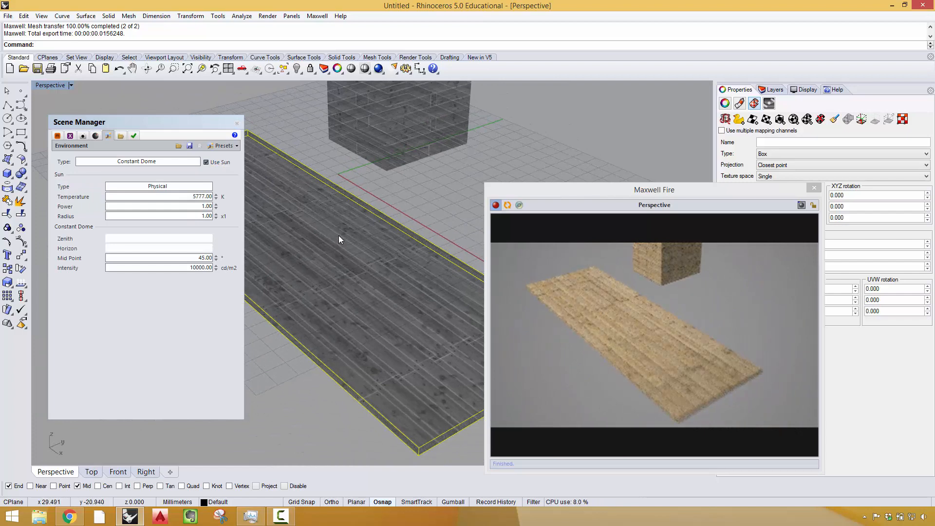
# Step: Set the U repeat of the slab's texture mapping to 1.5 and refresh the Maxwell Fire preview
pyautogui.moveTo(664, 193); pyautogui.dragTo(541, 167)
pyautogui.click(813, 290)
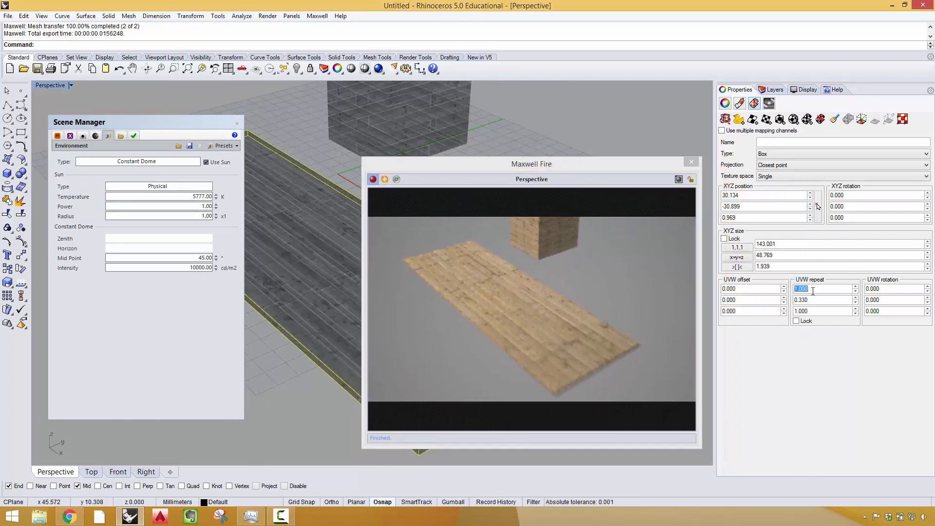
pyautogui.write('1.5')
pyautogui.press('Return')
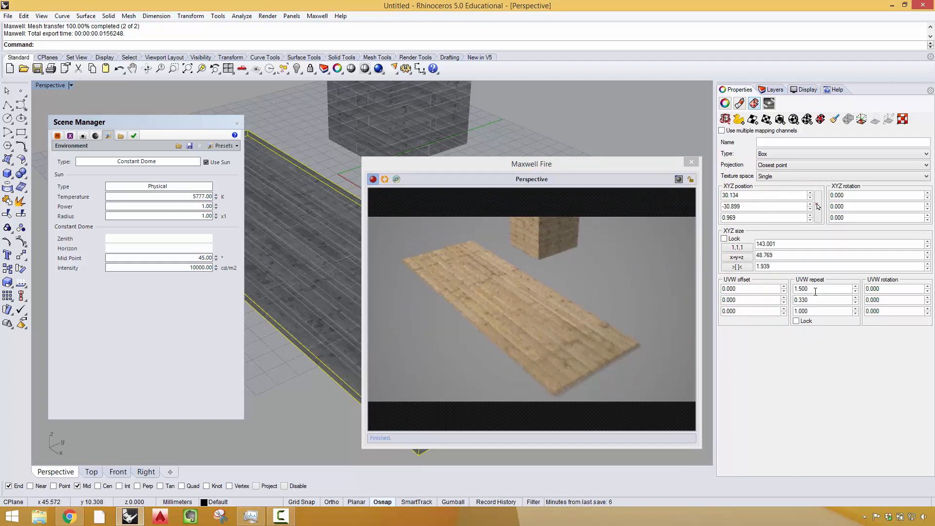
pyautogui.click(388, 182)
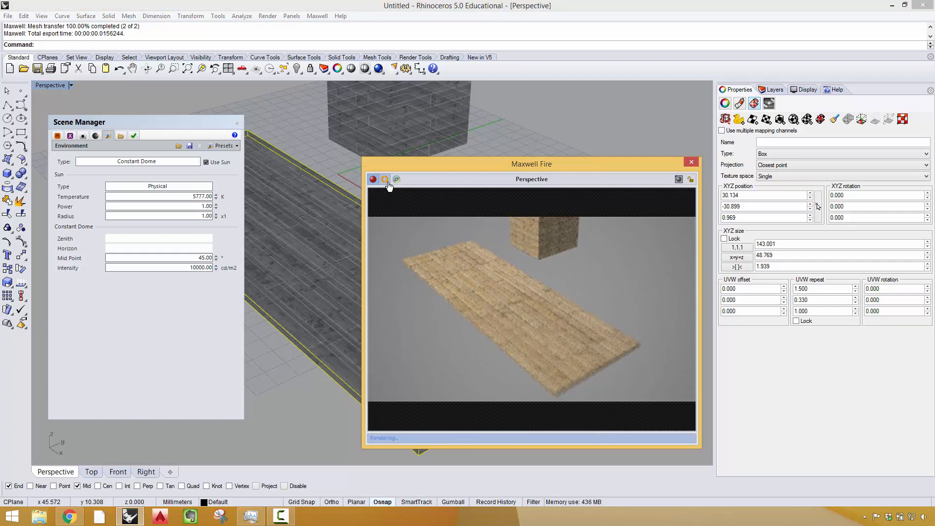
pyautogui.moveTo(309, 221); pyautogui.dragTo(326, 279, button='right')
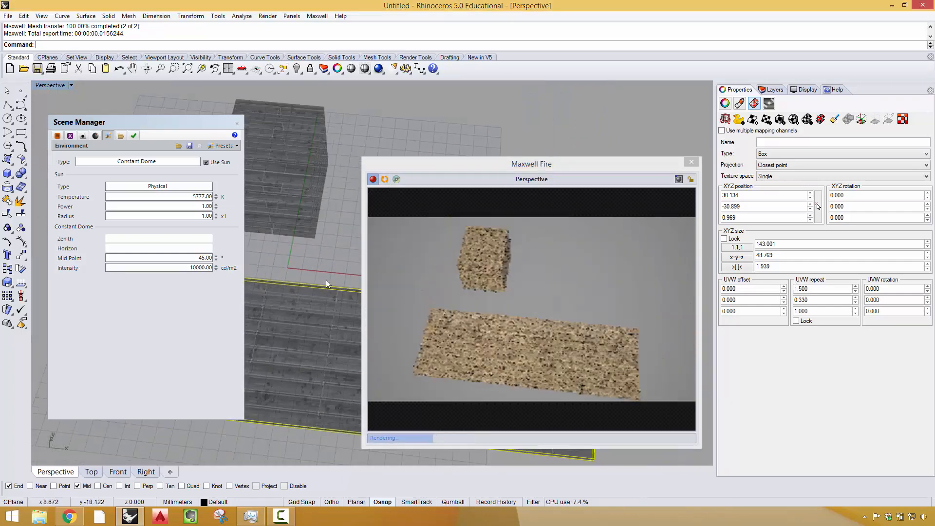
# Step: Close the Maxwell Fire preview and the Scene Manager, and deselect the slab
pyautogui.click(692, 162)
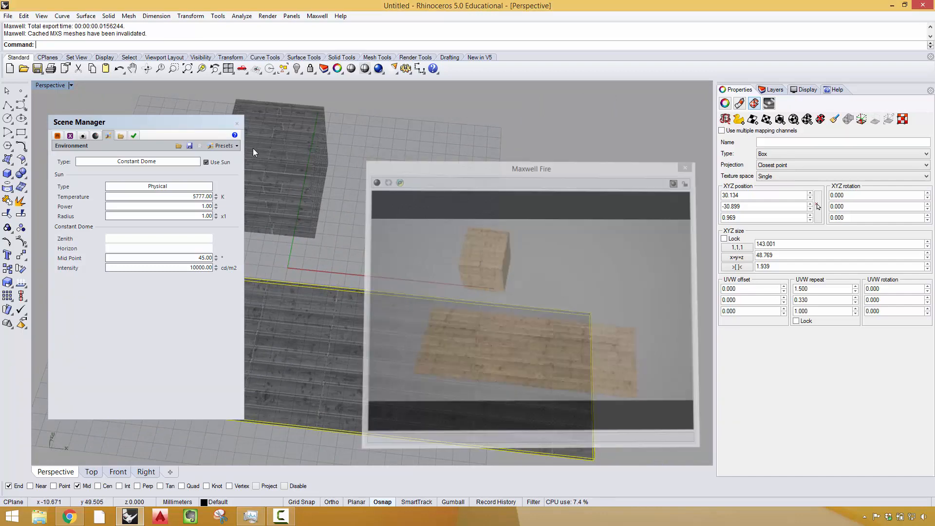
pyautogui.click(237, 123)
pyautogui.moveTo(341, 278); pyautogui.dragTo(413, 242, button='right')
pyautogui.press('Escape')
pyautogui.moveTo(292, 227)
pyautogui.mouseDown(button='right')
pyautogui.moveTo(265, 192)
pyautogui.moveTo(283, 217)
pyautogui.mouseUp(button='right')
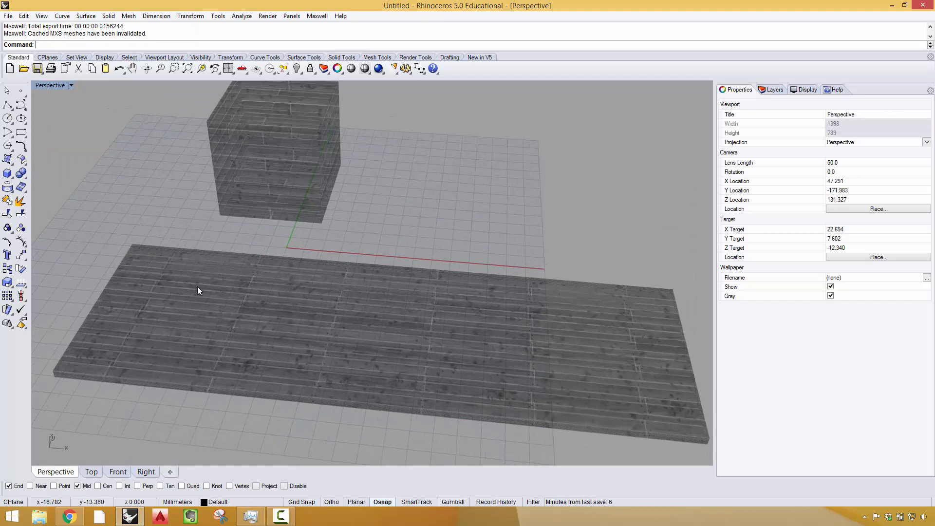
# Step: Set the W repeat of the slab's texture mapping to 0.1, and reduce it further to 0.01
pyautogui.click(367, 321)
pyautogui.moveTo(420, 334); pyautogui.dragTo(415, 326, button='right')
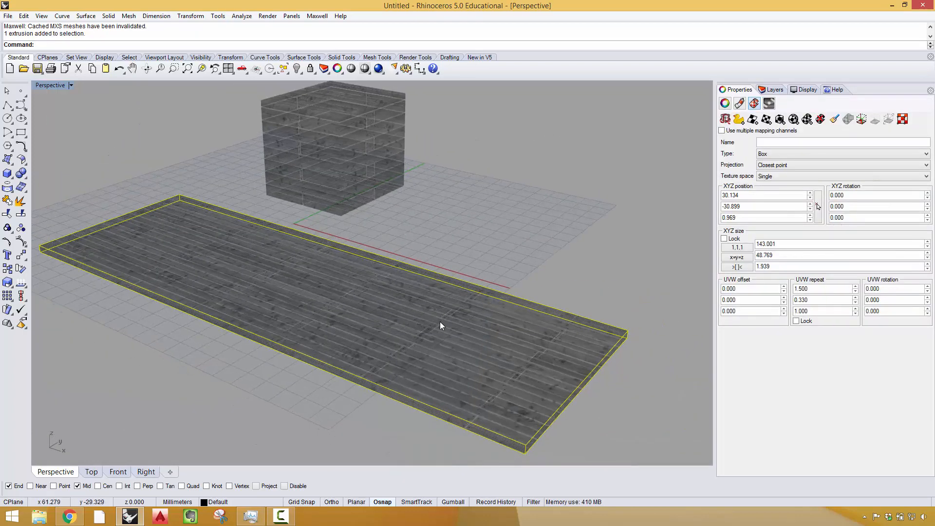
pyautogui.click(538, 249)
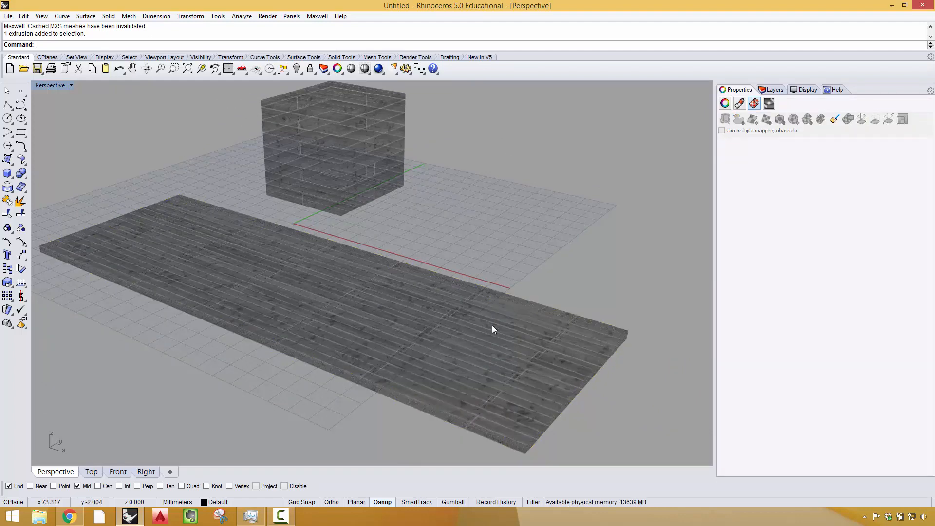
pyautogui.moveTo(495, 328); pyautogui.dragTo(455, 302, button='right')
pyautogui.scroll(5, 431, 280)
pyautogui.scroll(-5, 391, 284)
pyautogui.click(456, 301)
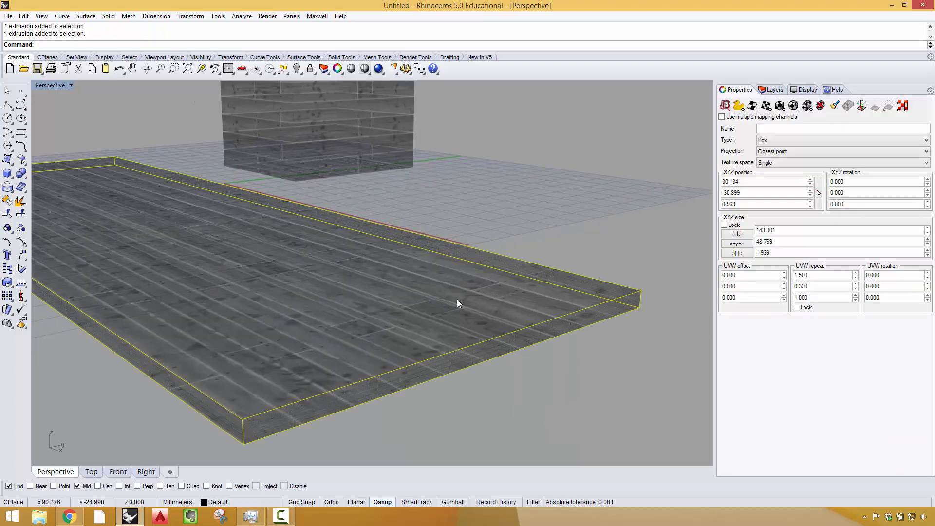
pyautogui.click(814, 309)
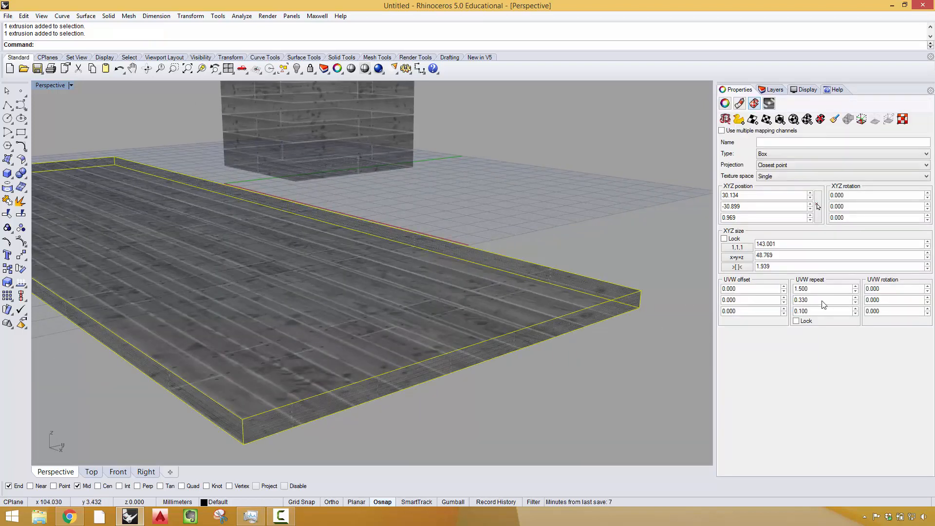
pyautogui.click(822, 311)
pyautogui.write('.01')
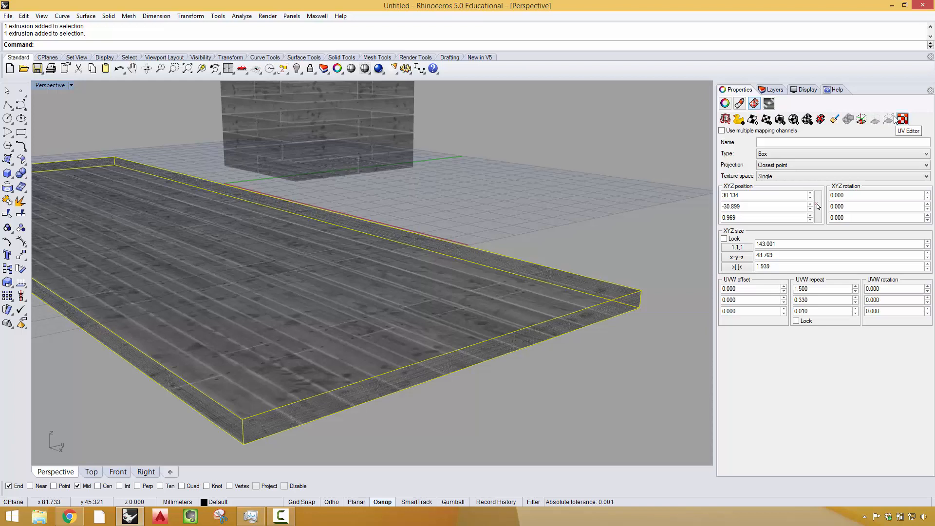
# Step: Show the slab's texture mapping widget and select the widget instead of the extrusion
pyautogui.click(862, 121)
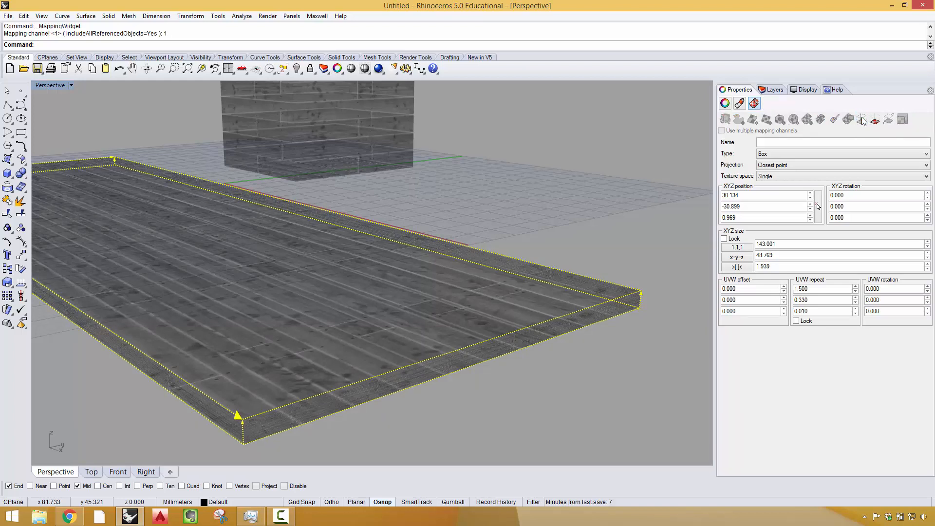
pyautogui.click(641, 292)
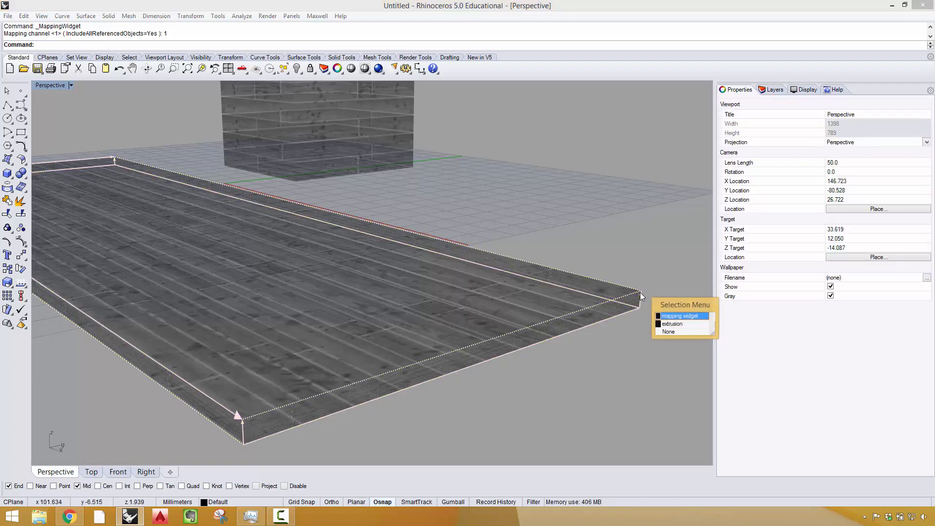
pyautogui.click(665, 315)
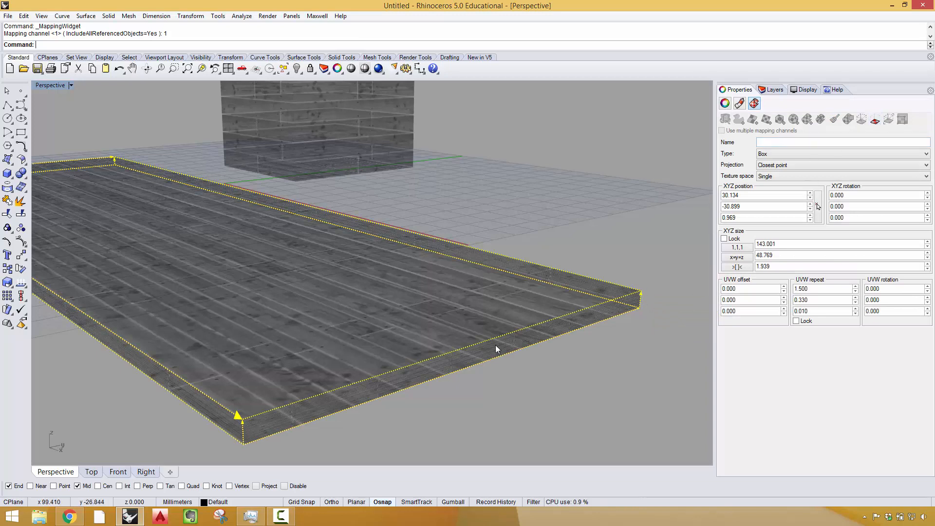
# Step: Try to scale the mapping widget from the slab's lower front corner, using the corner above it as reference
pyautogui.moveTo(495, 345); pyautogui.dragTo(503, 346, button='right')
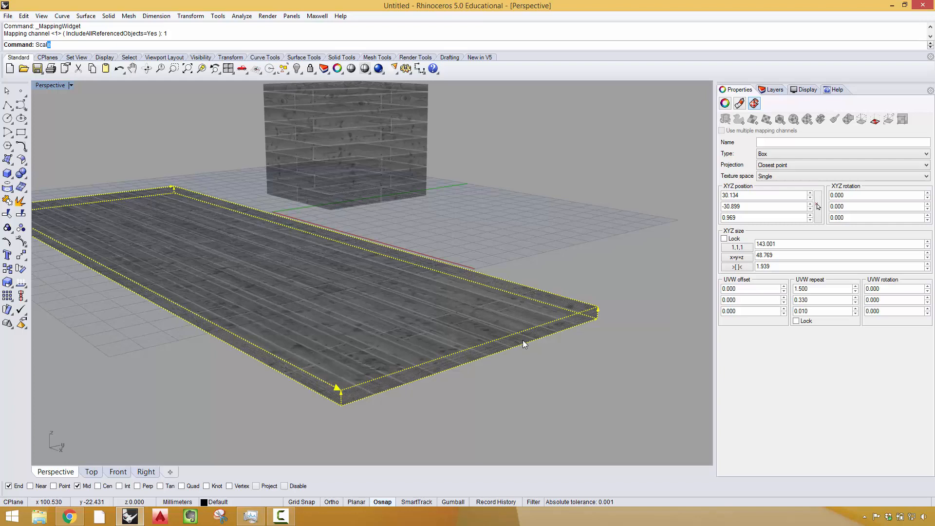
pyautogui.press('Return')
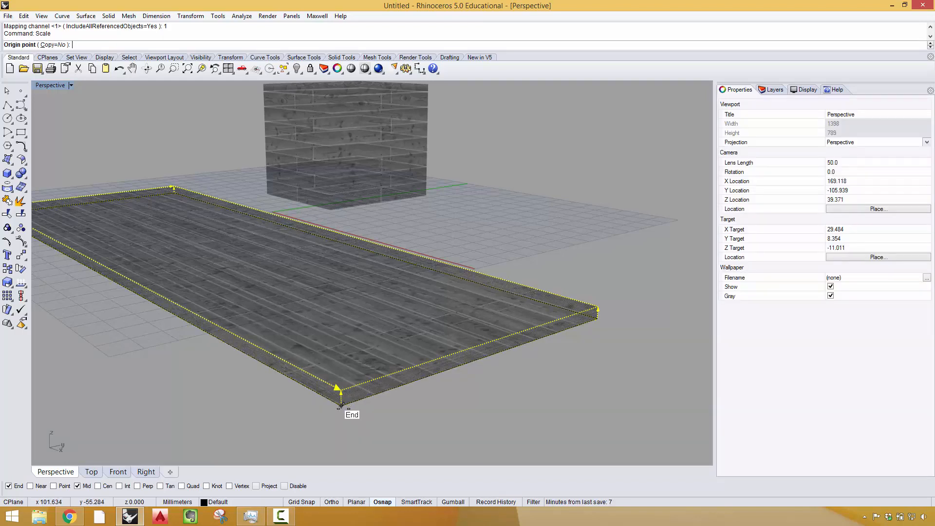
pyautogui.click(341, 405)
pyautogui.click(340, 390)
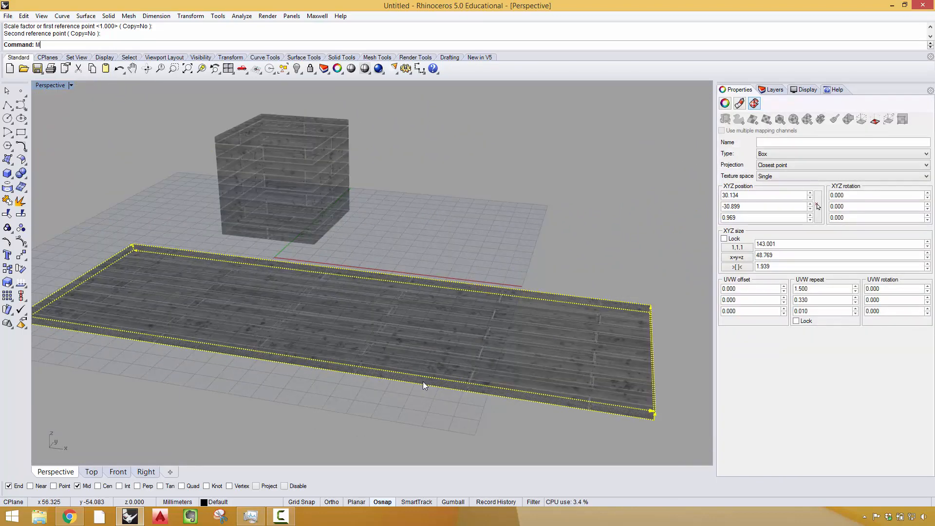
# Step: Move the mapping widget about 35 mm along the slab's length in the negative X direction, starting from its lower front corner
pyautogui.write('ove')
pyautogui.press('Return')
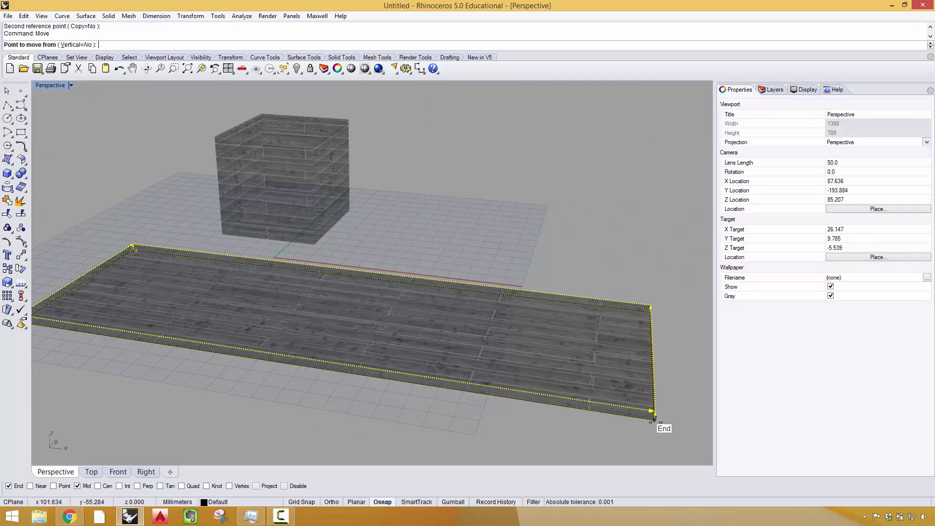
pyautogui.click(663, 424)
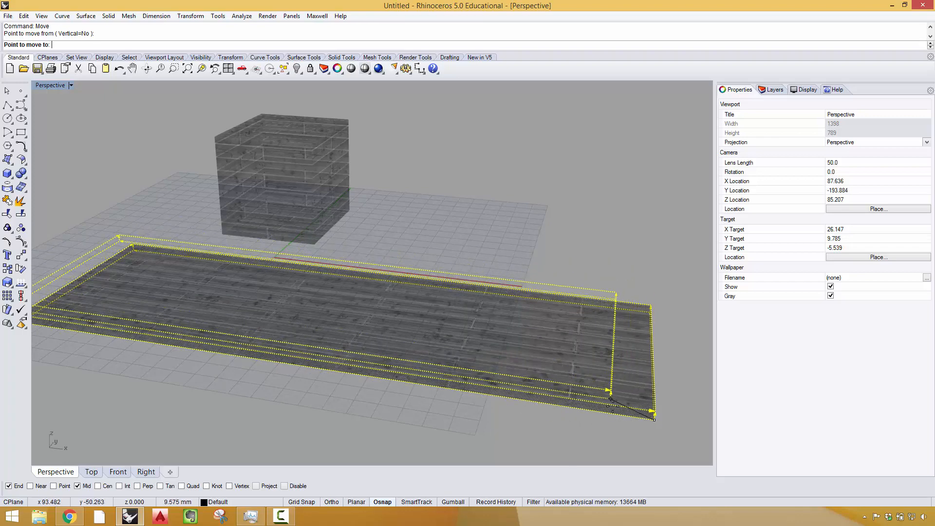
pyautogui.press('shift')
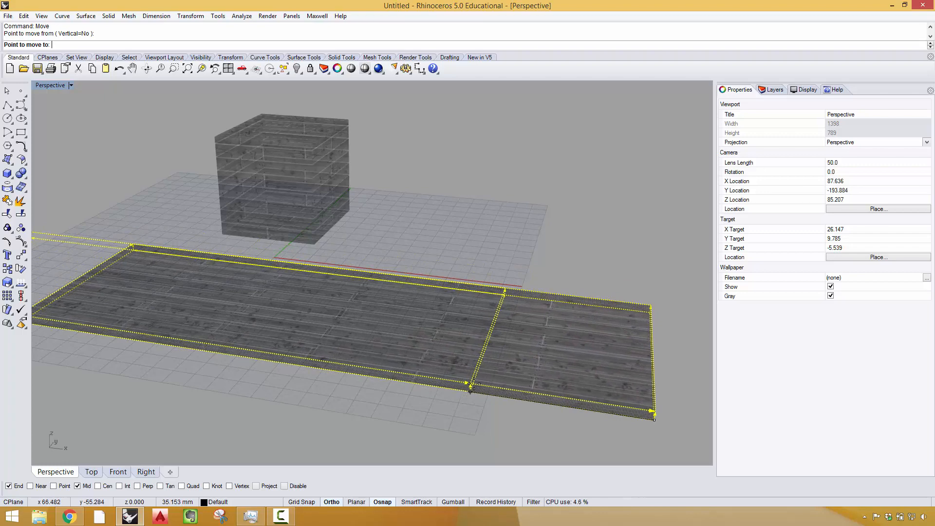
pyautogui.click(471, 387)
pyautogui.scroll(3, 303, 384)
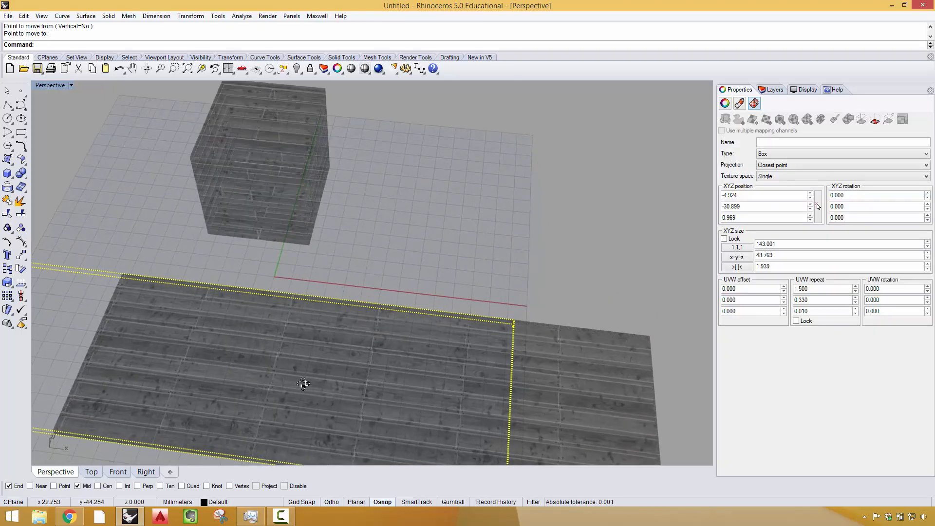
pyautogui.scroll(-5, 303, 384)
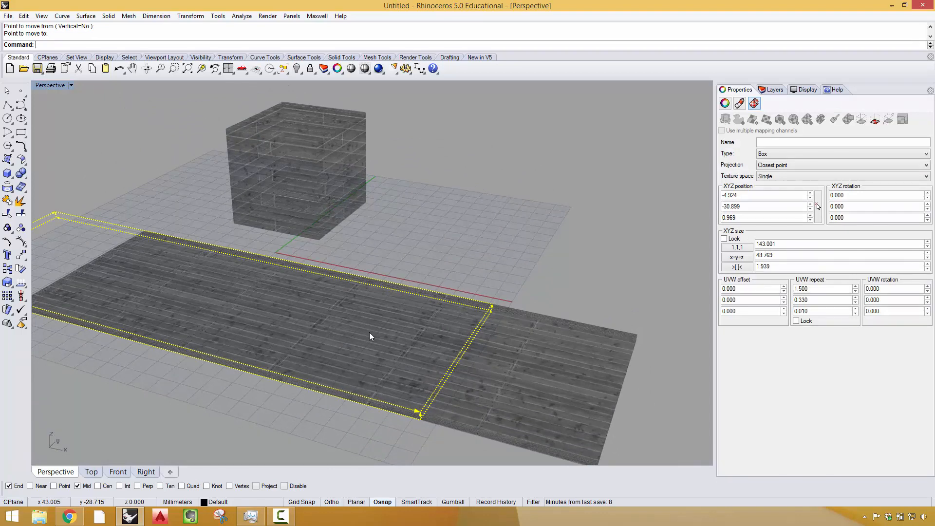
# Step: Rotate the slab's mapping widget 90 degrees in the horizontal plane about a point picked on the slab
pyautogui.write('Ro')
pyautogui.press('Return')
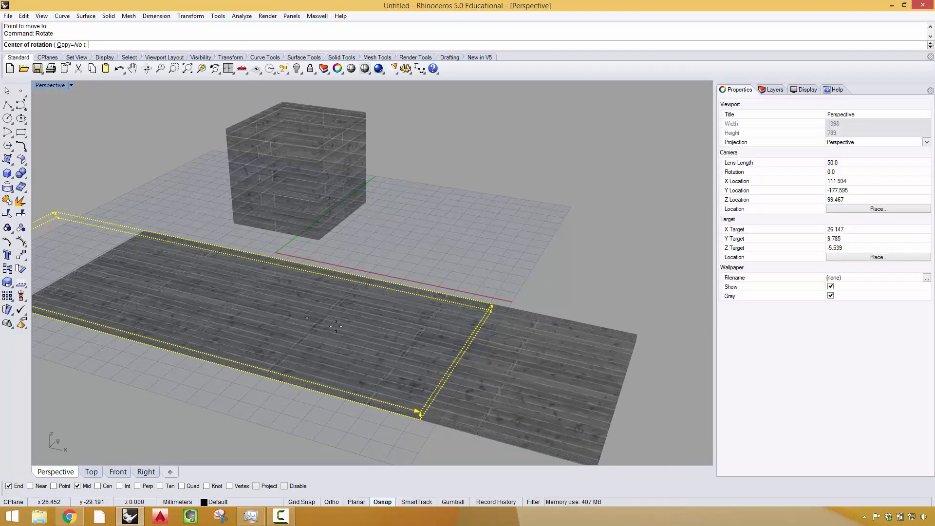
pyautogui.click(337, 326)
pyautogui.click(412, 249)
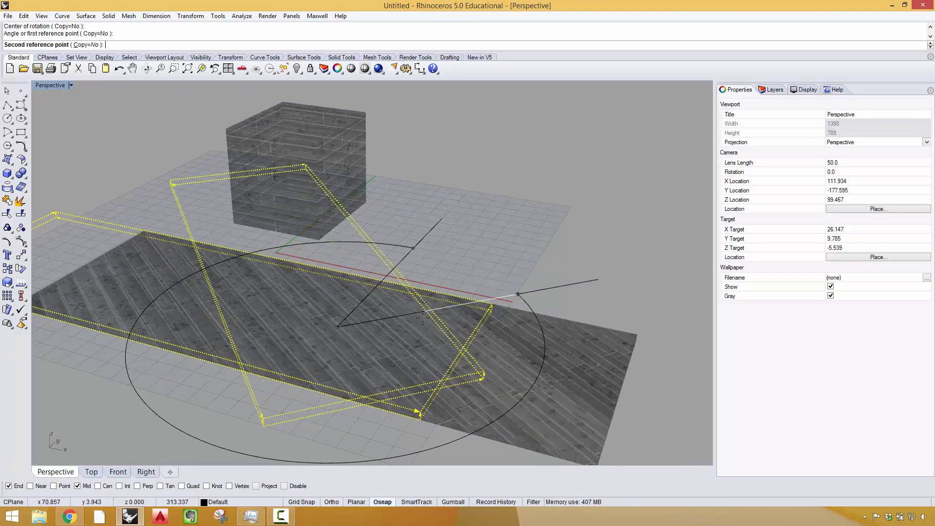
pyautogui.press('shift')
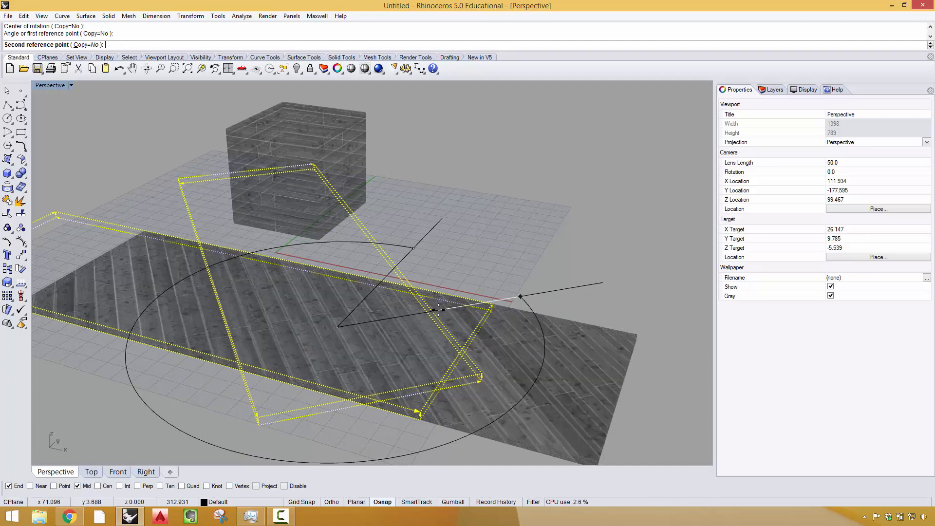
pyautogui.press('shift')
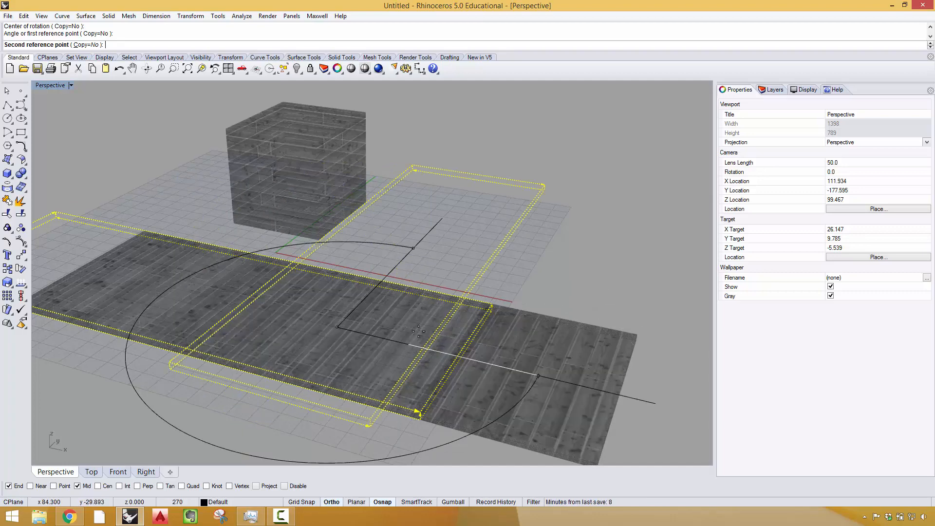
pyautogui.click(419, 332)
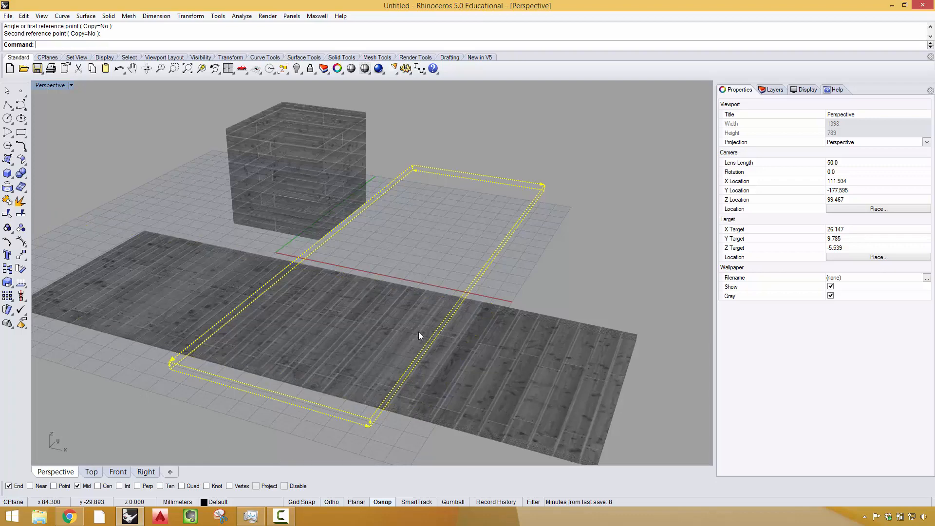
pyautogui.moveTo(531, 295); pyautogui.dragTo(569, 272, button='right')
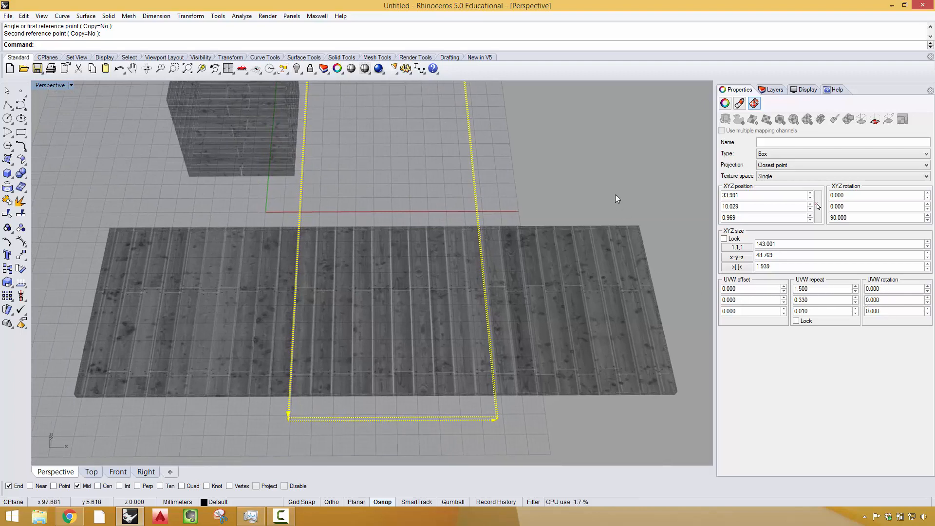
pyautogui.moveTo(571, 263); pyautogui.dragTo(505, 238, button='right')
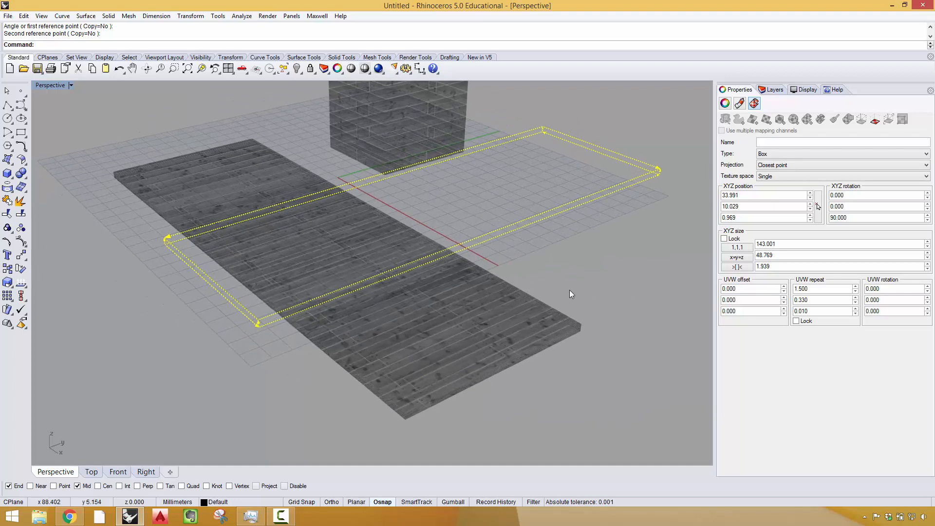
# Step: Scale the mapping widget in the vertical direction only, from its lower front corner, to a height of about 22 mm
pyautogui.click(569, 291)
pyautogui.click(512, 224)
pyautogui.write('S')
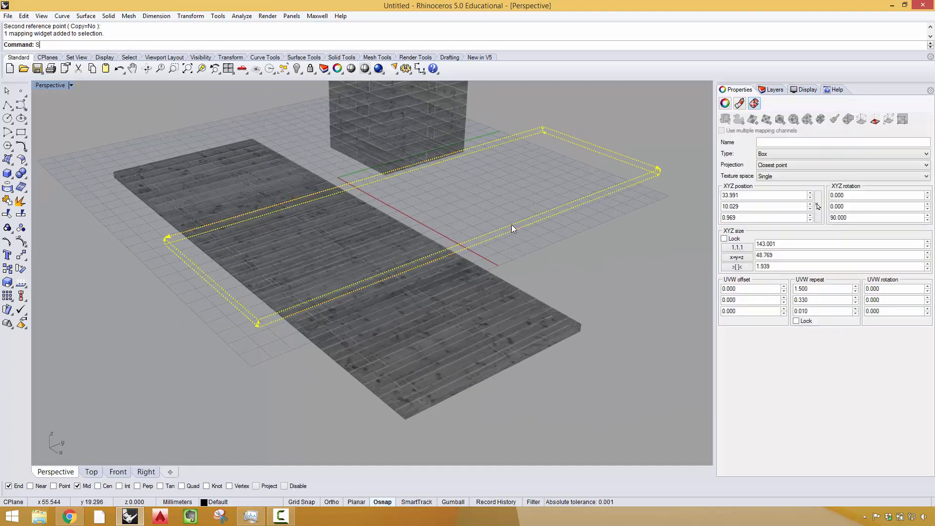
pyautogui.write('ca')
pyautogui.press('BackSpace')
pyautogui.press('BackSpace')
pyautogui.press('BackSpace')
pyautogui.press('BackSpace')
pyautogui.write('Scale')
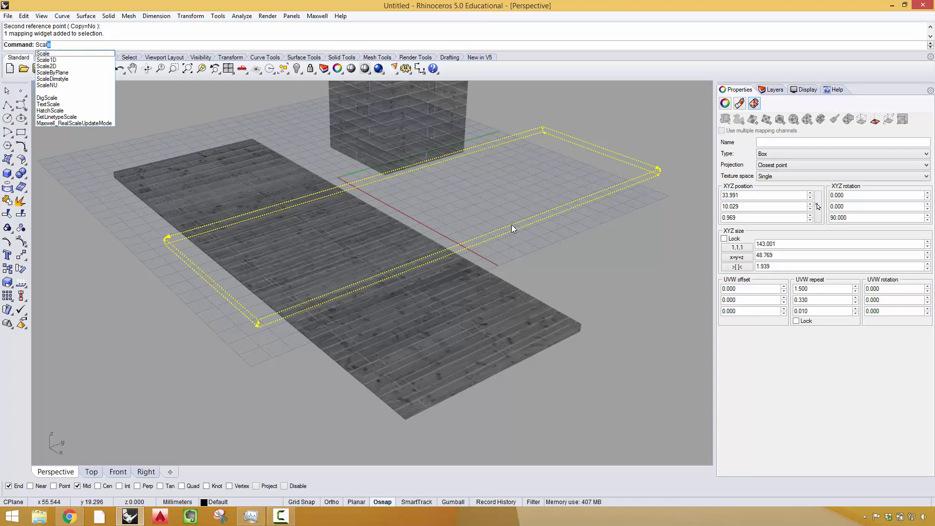
pyautogui.press('Down')
pyautogui.press('Return')
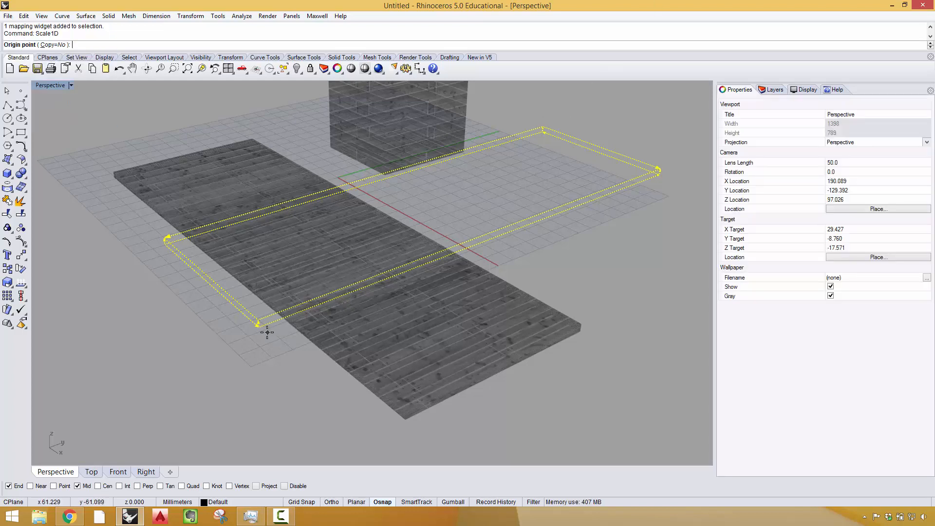
pyautogui.moveTo(258, 325); pyautogui.dragTo(438, 298, button='right')
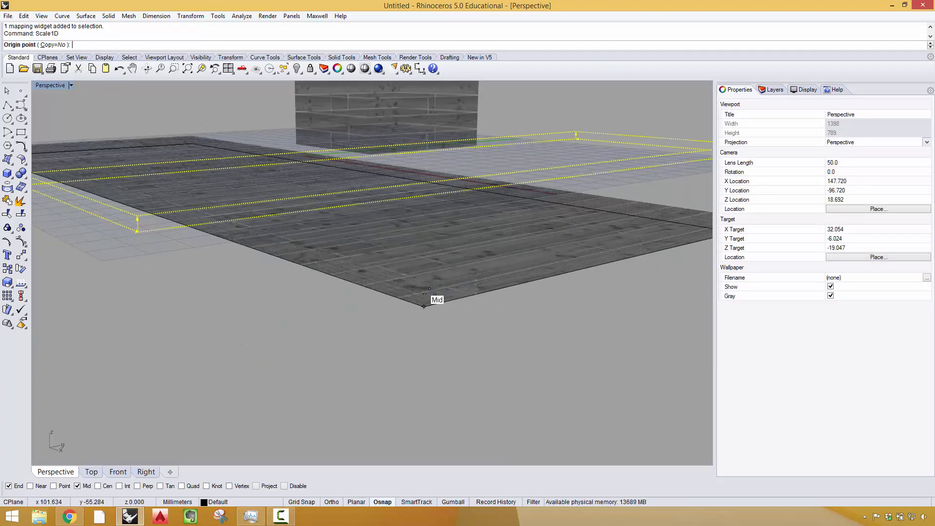
pyautogui.scroll(5, 370, 334)
pyautogui.moveTo(370, 335); pyautogui.dragTo(167, 359, button='right')
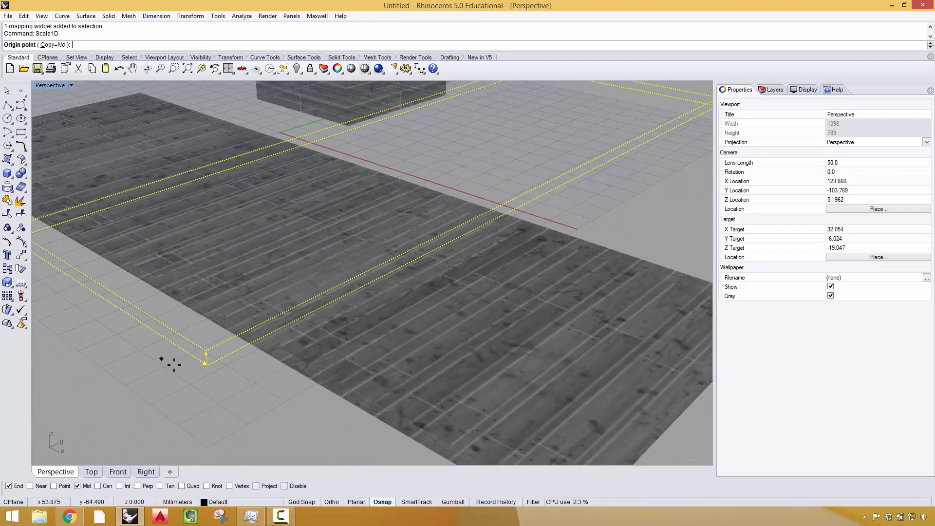
pyautogui.click(205, 350)
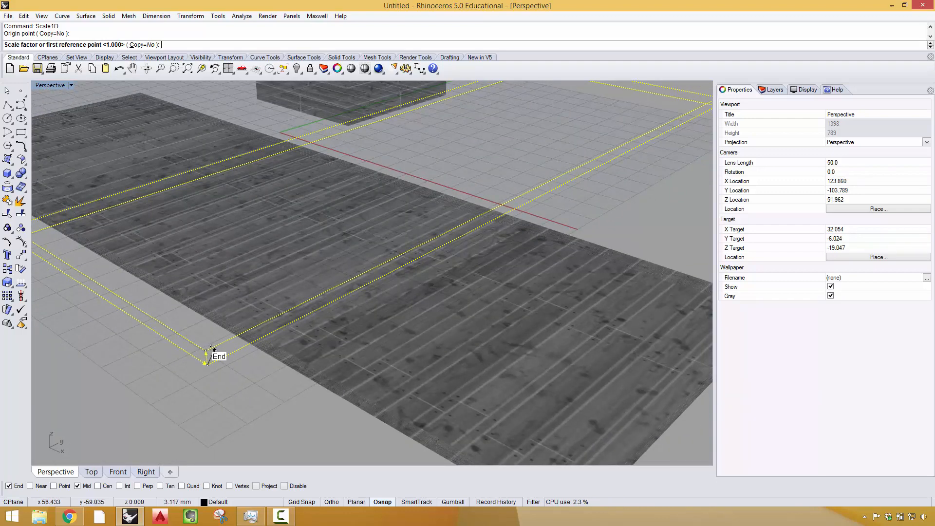
pyautogui.click(205, 350)
pyautogui.scroll(-3, 205, 331)
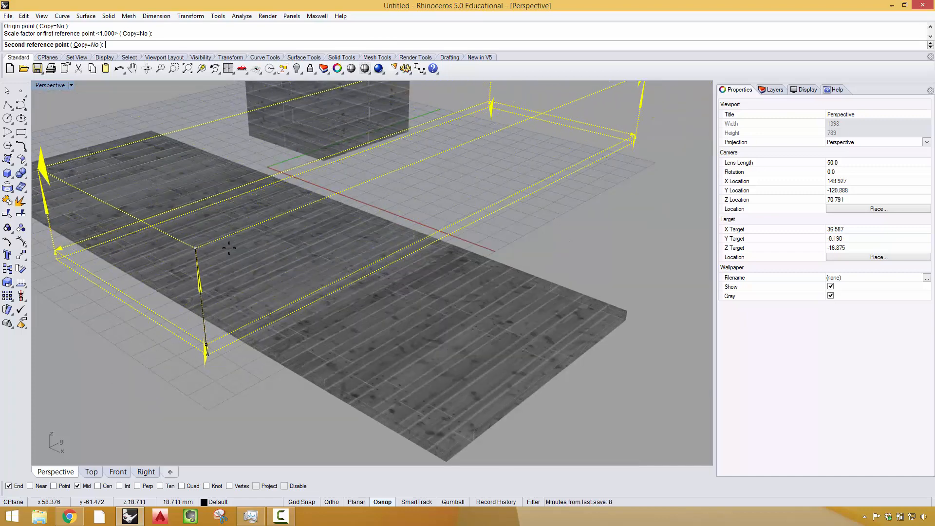
pyautogui.click(235, 225)
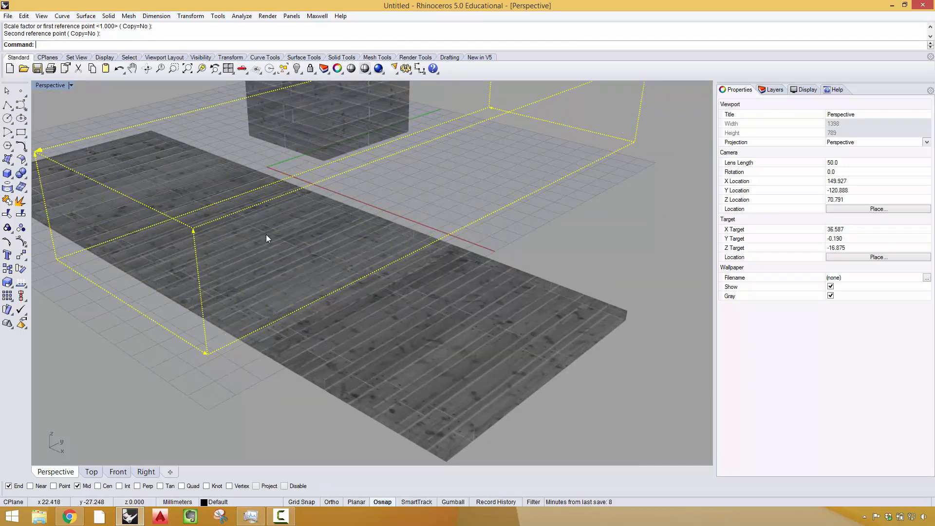
# Step: Select the slab's mapping widget again and hide it
pyautogui.moveTo(464, 300); pyautogui.dragTo(469, 277, button='right')
pyautogui.scroll(1, 484, 281)
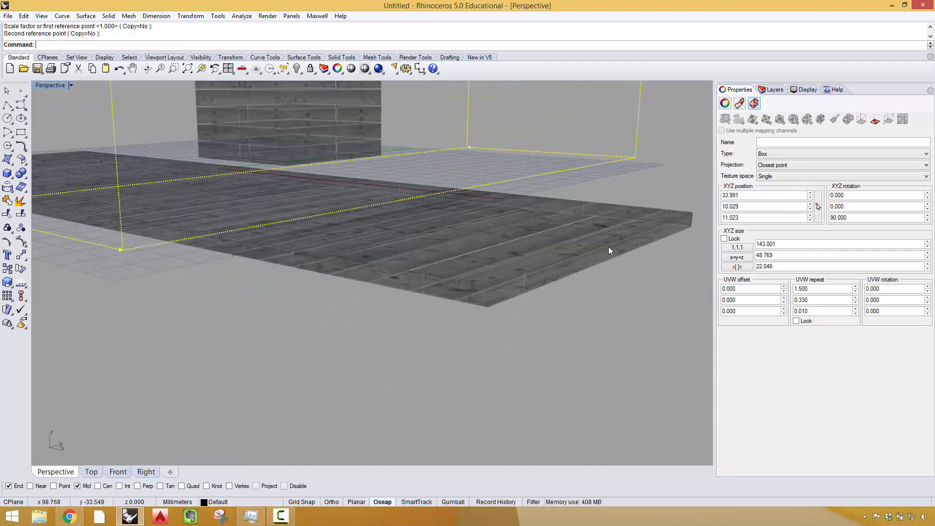
pyautogui.moveTo(425, 283); pyautogui.dragTo(475, 267, button='right')
pyautogui.click(513, 273)
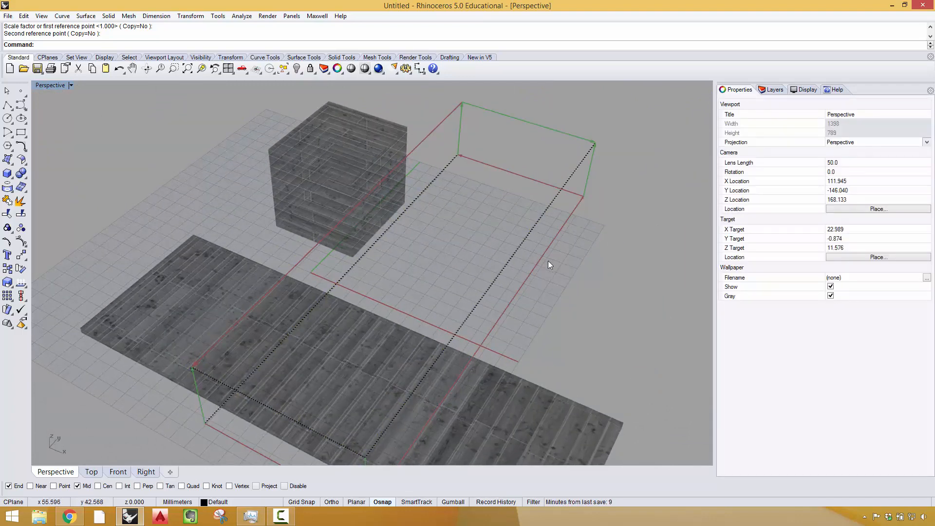
pyautogui.click(555, 243)
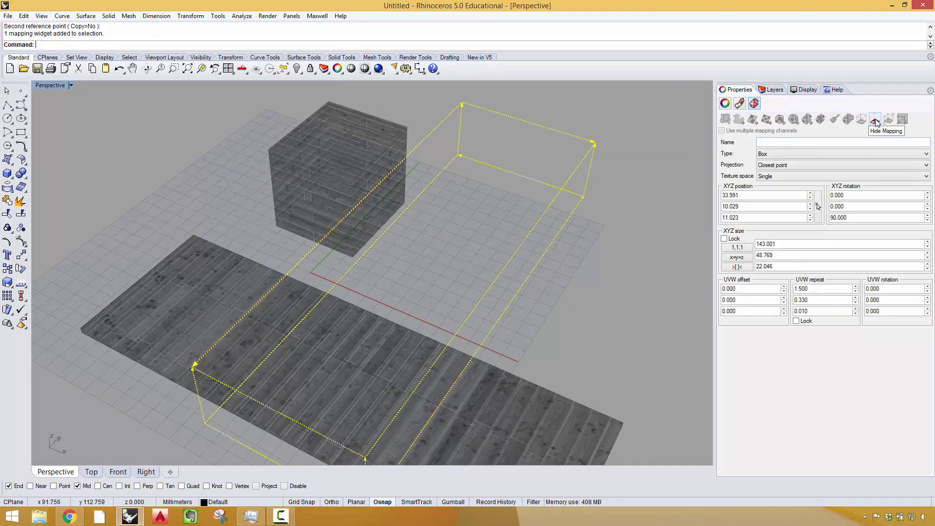
pyautogui.click(875, 121)
# Step: Explode the box into separate surfaces
pyautogui.moveTo(504, 263)
pyautogui.mouseDown(button='right')
pyautogui.moveTo(514, 243)
pyautogui.moveTo(370, 264)
pyautogui.moveTo(409, 208)
pyautogui.moveTo(428, 253)
pyautogui.moveTo(432, 174)
pyautogui.moveTo(492, 337)
pyautogui.moveTo(487, 303)
pyautogui.moveTo(511, 253)
pyautogui.moveTo(555, 261)
pyautogui.moveTo(520, 256)
pyautogui.mouseUp(button='right')
pyautogui.click(432, 174)
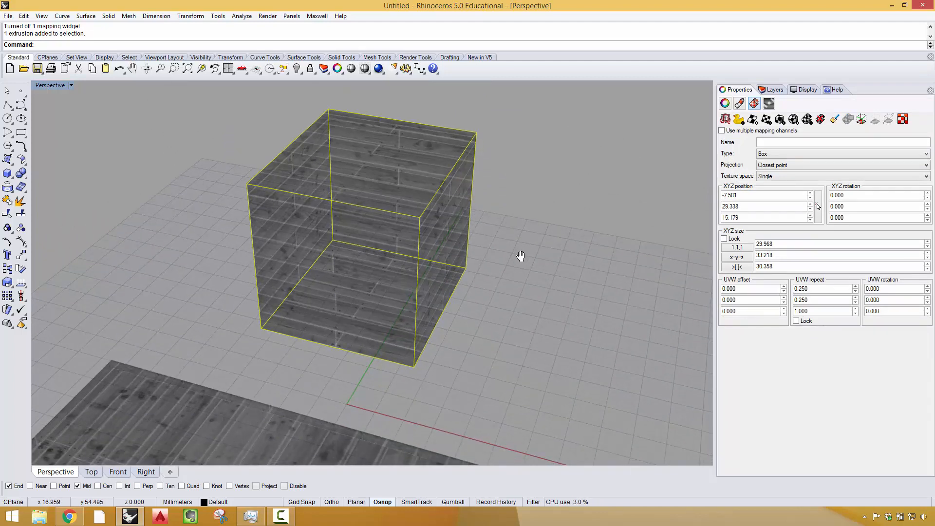
pyautogui.write('explode')
pyautogui.press('Return')
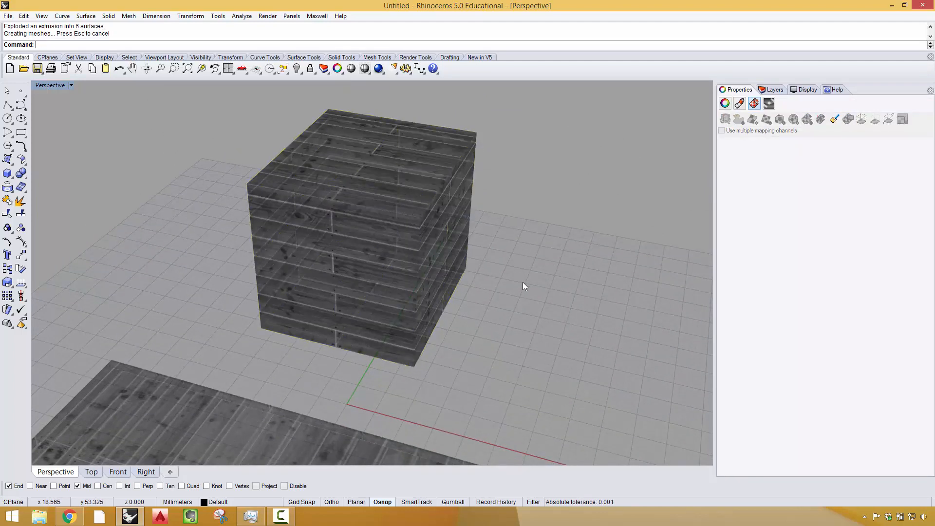
pyautogui.moveTo(522, 282); pyautogui.dragTo(452, 244, button='right')
# Step: Apply surface mapping to the top face of the exploded box
pyautogui.click(449, 207)
pyautogui.moveTo(516, 228); pyautogui.dragTo(531, 252, button='right')
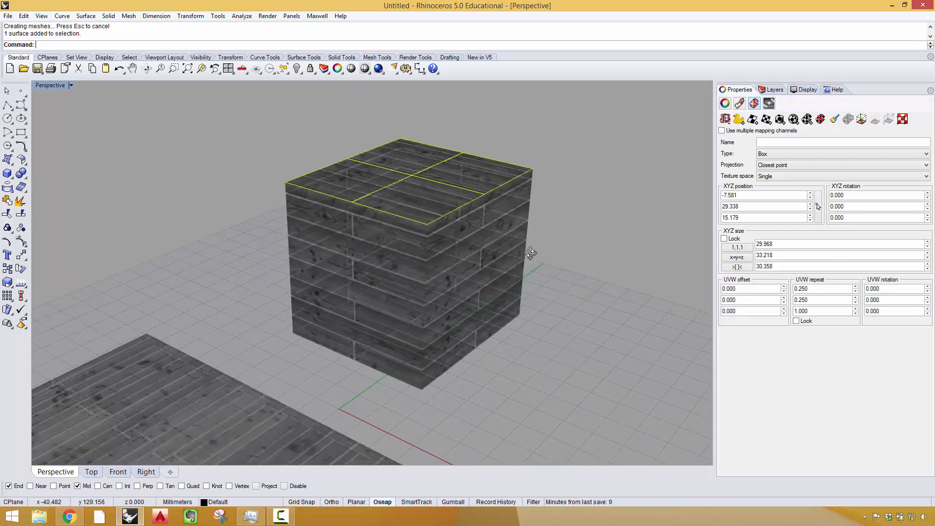
pyautogui.moveTo(609, 236); pyautogui.dragTo(606, 250, button='right')
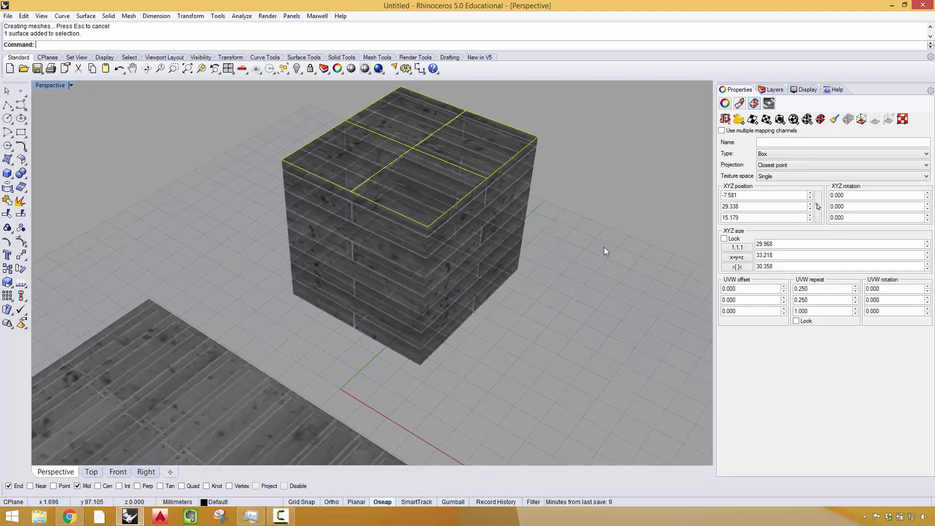
pyautogui.click(752, 120)
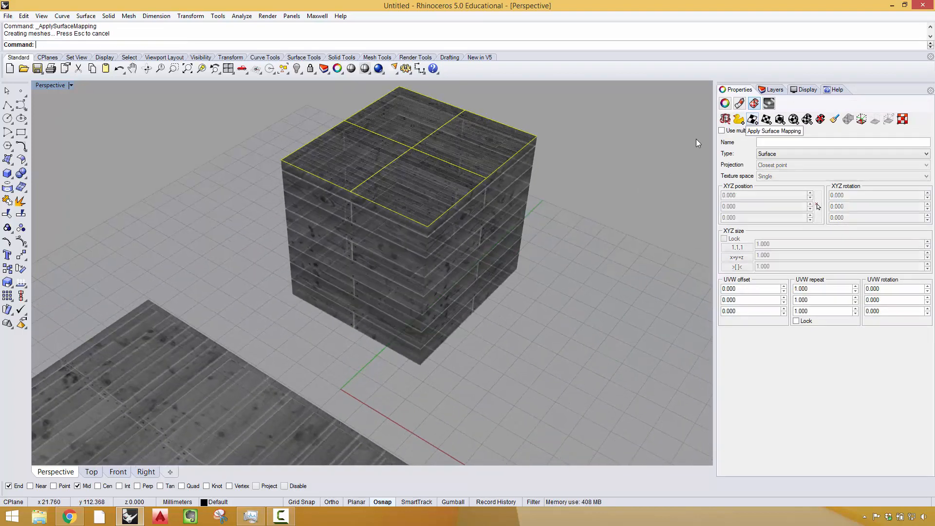
pyautogui.moveTo(571, 179); pyautogui.dragTo(541, 201, button='right')
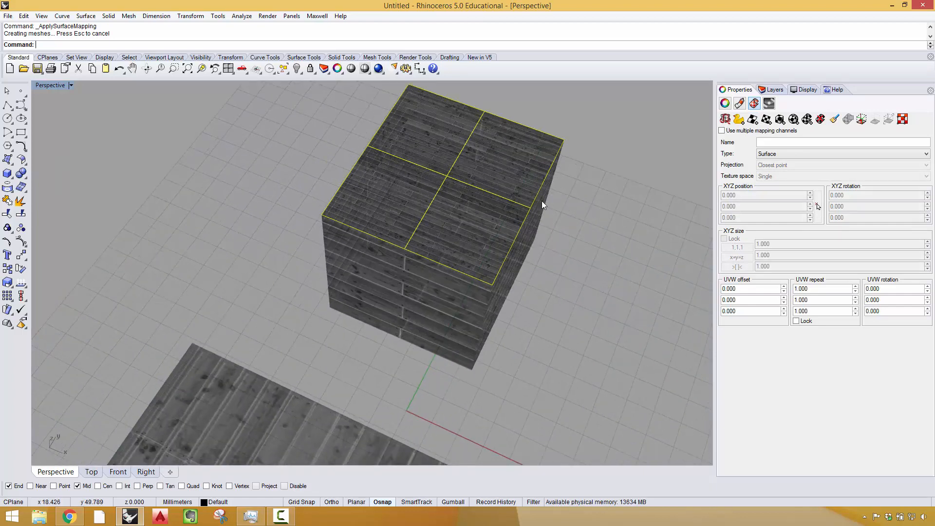
pyautogui.scroll(5, 542, 200)
pyautogui.keyDown('shift'); pyautogui.moveTo(611, 285); pyautogui.dragTo(617, 291, button='right'); pyautogui.keyUp('shift')
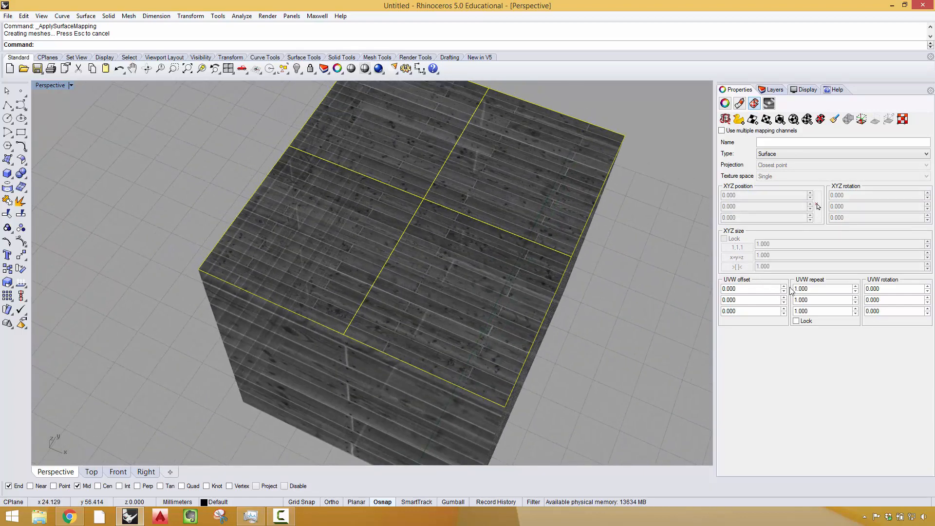
# Step: Set the U and V repeats of the top face's texture mapping to 0.1, and deselect the face
pyautogui.doubleClick(820, 287)
pyautogui.write('0.1')
pyautogui.press('Return')
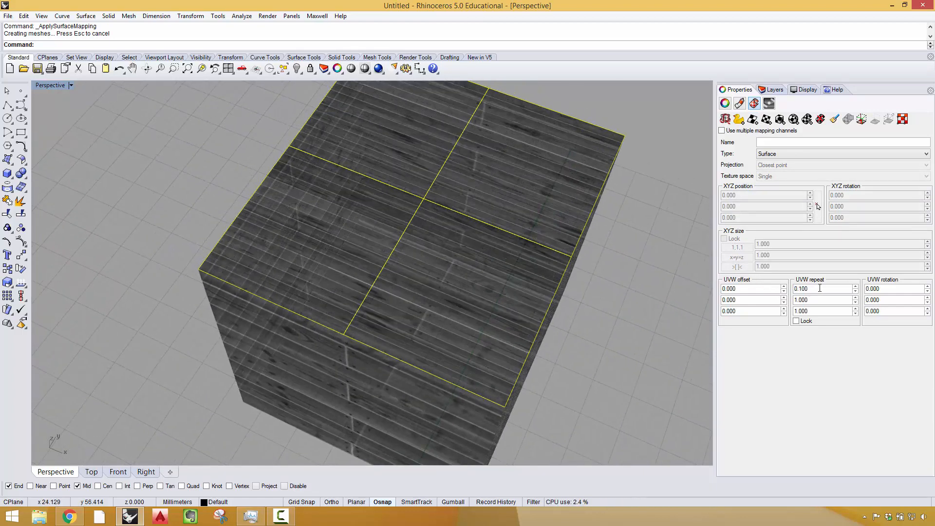
pyautogui.moveTo(579, 294); pyautogui.dragTo(551, 270, button='right')
pyautogui.doubleClick(812, 300)
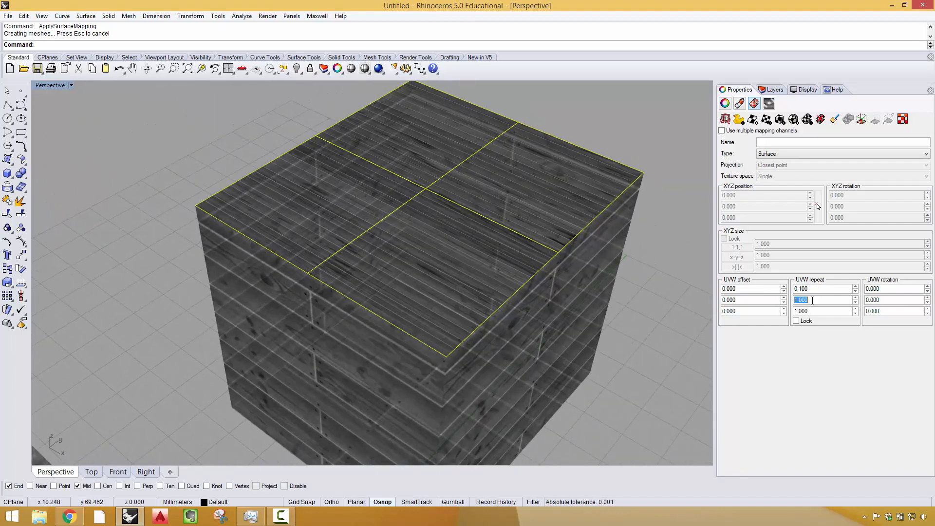
pyautogui.write('0.1')
pyautogui.press('Return')
pyautogui.moveTo(502, 236)
pyautogui.mouseDown(button='right')
pyautogui.moveTo(507, 248)
pyautogui.moveTo(510, 232)
pyautogui.mouseUp(button='right')
pyautogui.click(633, 358)
# Step: Apply planar mapping in UV mode to the box's side face in the positive X direction, using three of its corners
pyautogui.scroll(-5, 633, 359)
pyautogui.keyDown('shift'); pyautogui.moveTo(560, 280); pyautogui.dragTo(504, 250, button='right'); pyautogui.keyUp('shift')
pyautogui.keyDown('ctrl'); pyautogui.keyDown('shift'); pyautogui.click(505, 250); pyautogui.keyUp('shift'); pyautogui.keyUp('ctrl')
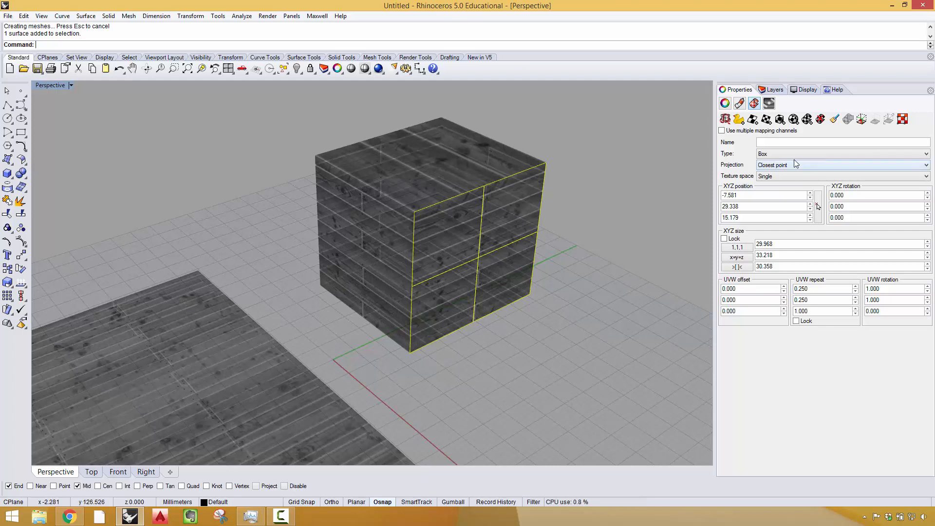
pyautogui.click(767, 120)
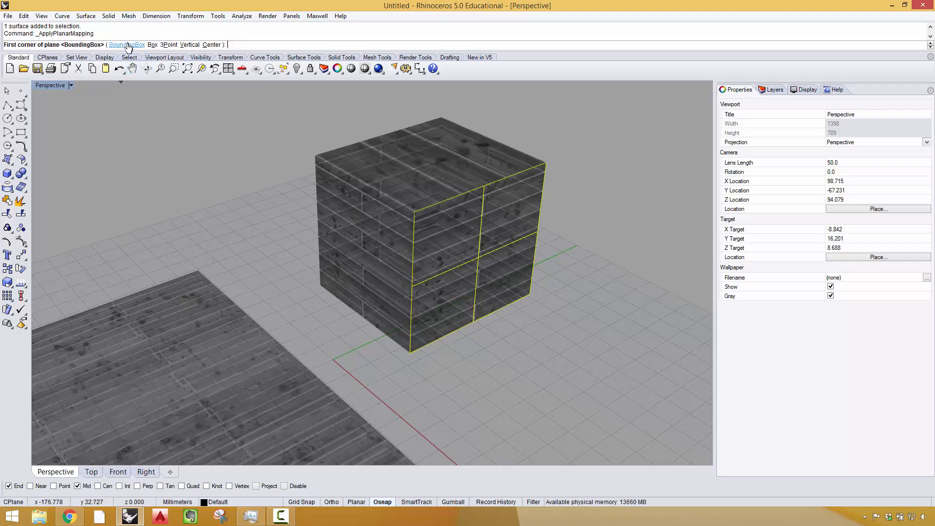
pyautogui.click(169, 45)
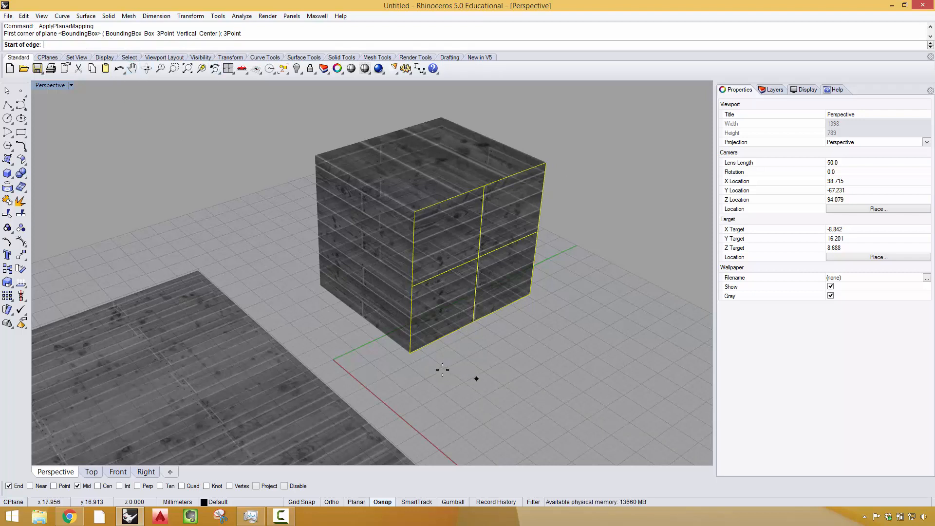
pyautogui.click(411, 353)
pyautogui.click(534, 307)
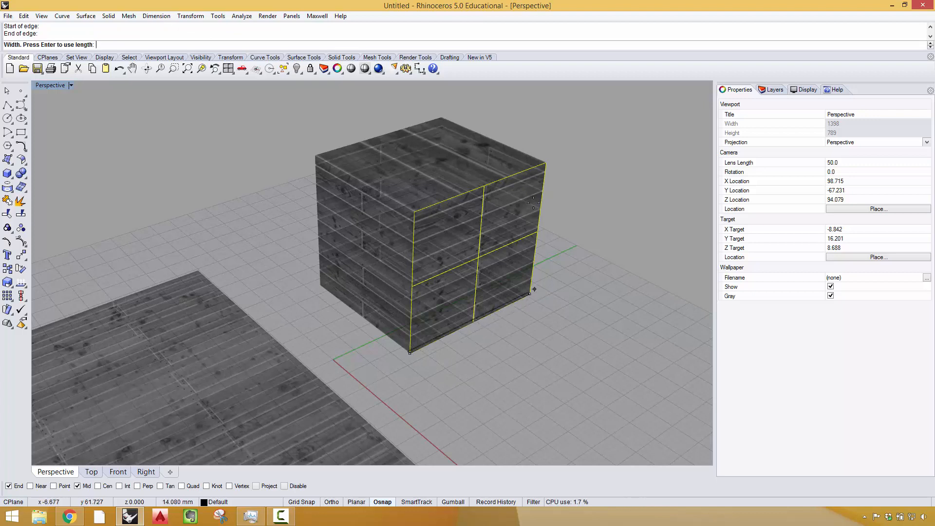
pyautogui.click(545, 164)
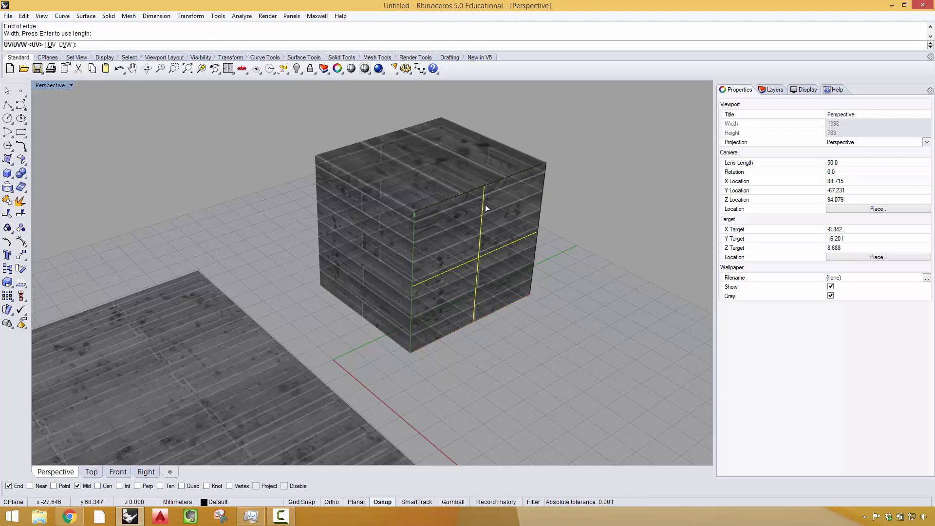
pyautogui.click(51, 45)
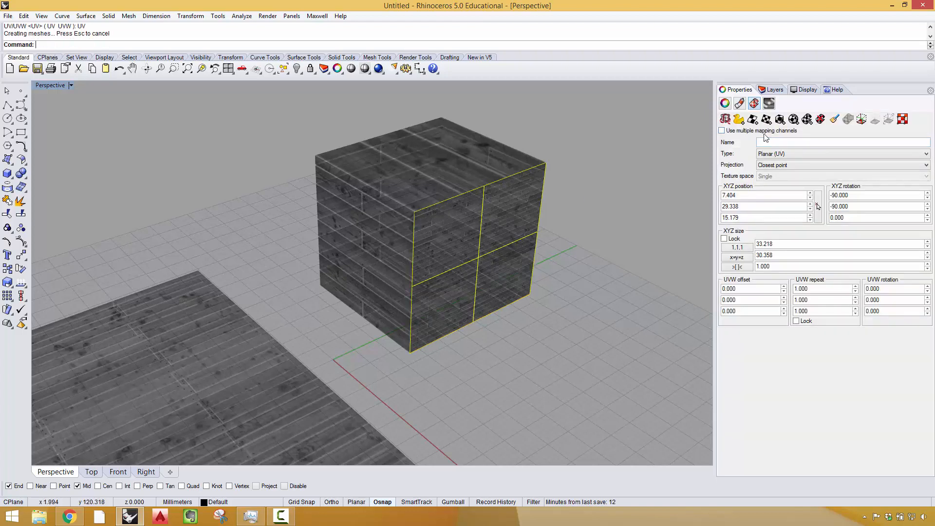
# Step: Set the U and V repeats of the side face's planar mapping to 0.5
pyautogui.doubleClick(816, 289)
pyautogui.write('0.5')
pyautogui.press('Return')
pyautogui.doubleClick(817, 300)
pyautogui.write('0.5')
pyautogui.press('Return')
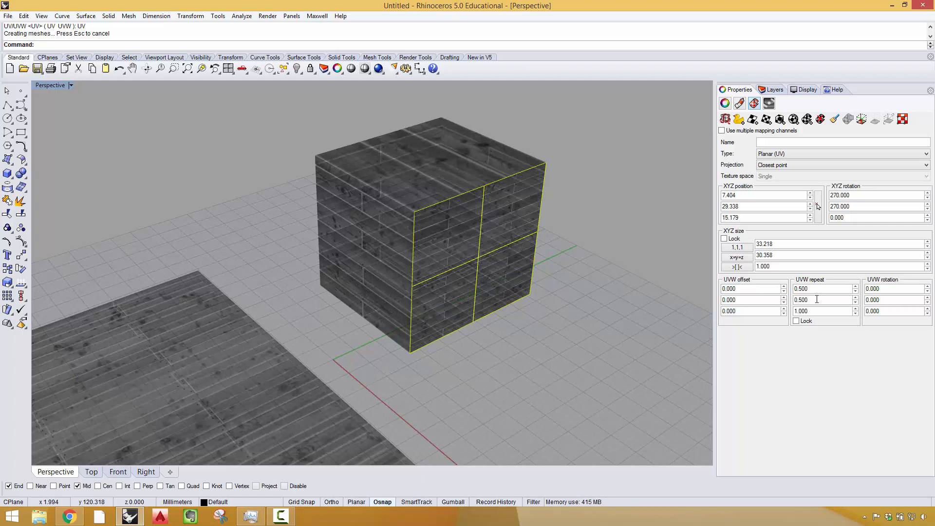
# Step: Show the side face's planar mapping widget and select the widget instead of the surface
pyautogui.click(876, 119)
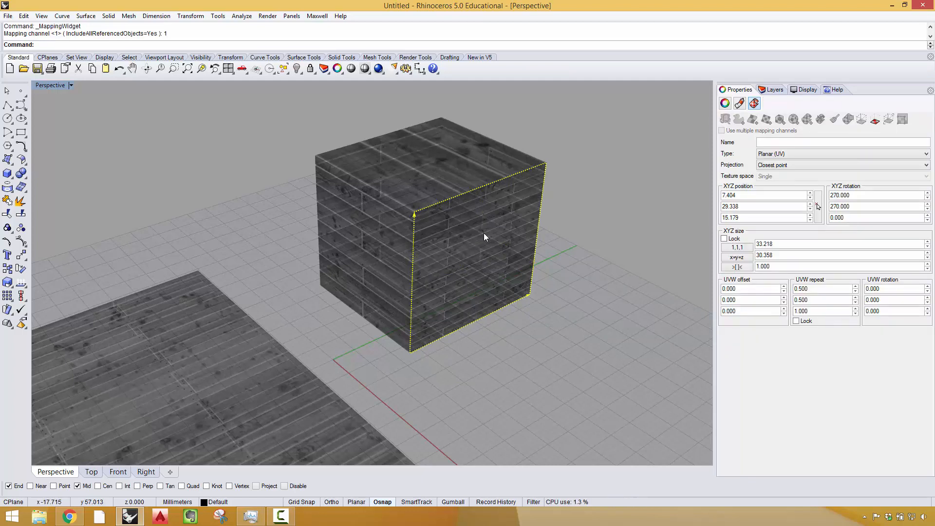
pyautogui.click(542, 214)
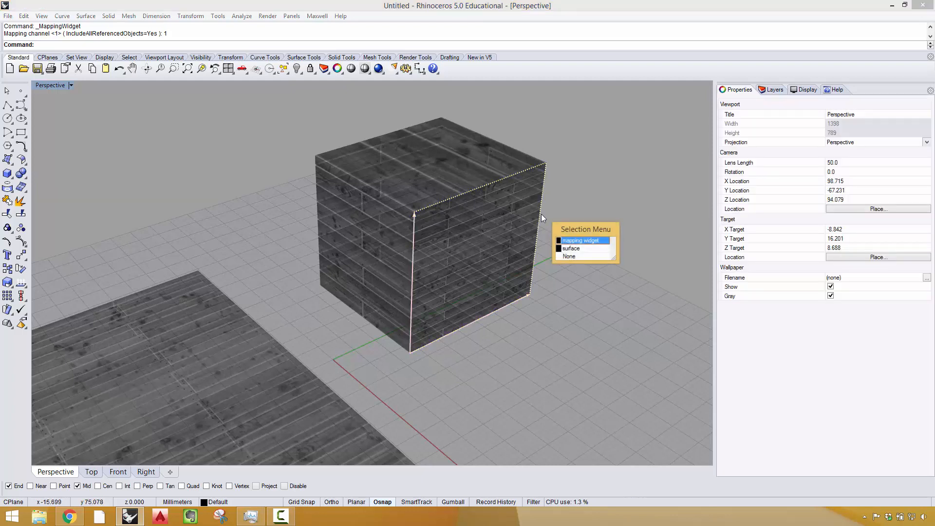
pyautogui.click(566, 238)
# Step: Start a 3D rotation of the side face's planar mapping widget
pyautogui.write('R')
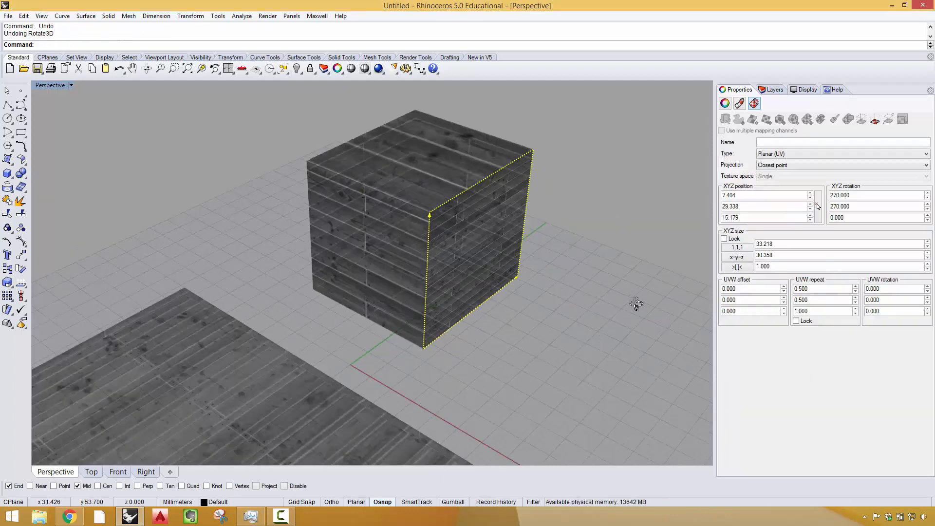
pyautogui.write('Rot')
pyautogui.press('Down')
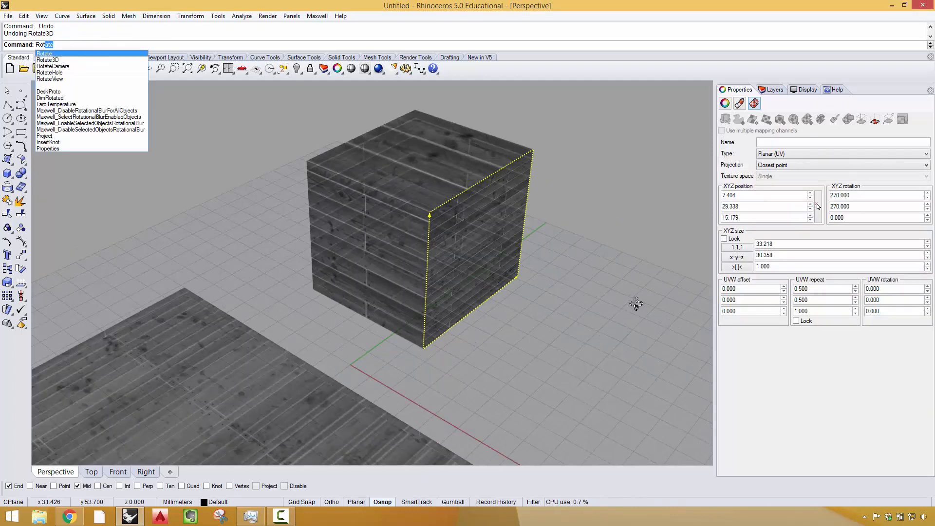
# Step: Rotate the planar mapping widget with Rotate3D about the cube's top front edge, to an X rotation of about -54.4 degrees
pyautogui.press('Down')
pyautogui.press('Return')
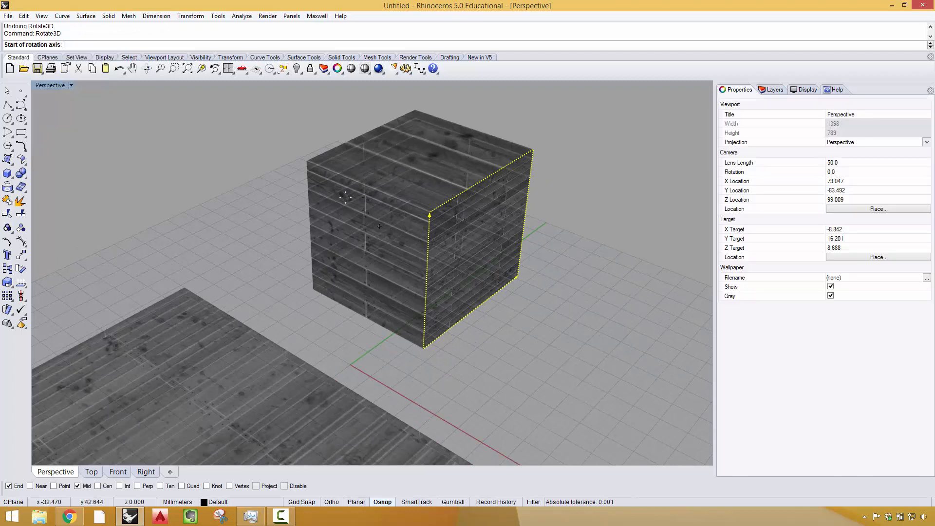
pyautogui.click(307, 161)
pyautogui.click(430, 211)
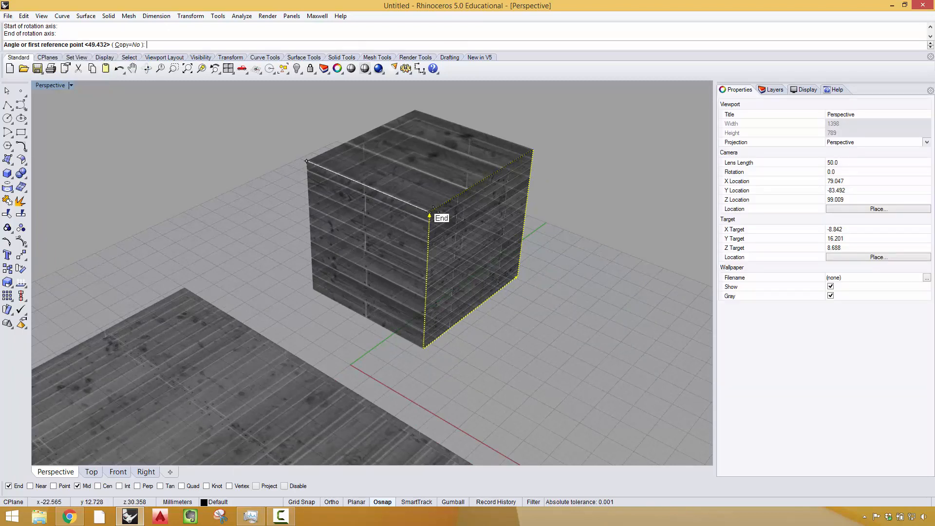
pyautogui.click(415, 110)
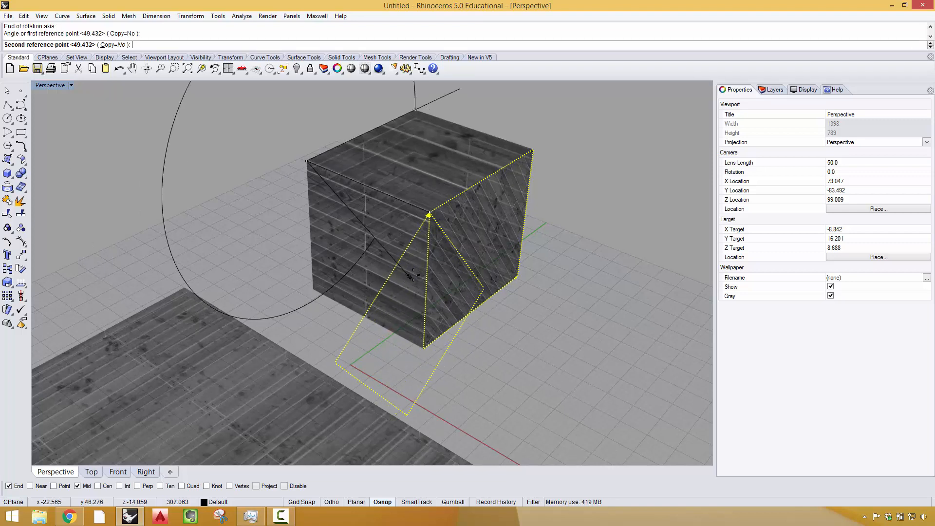
pyautogui.click(490, 241)
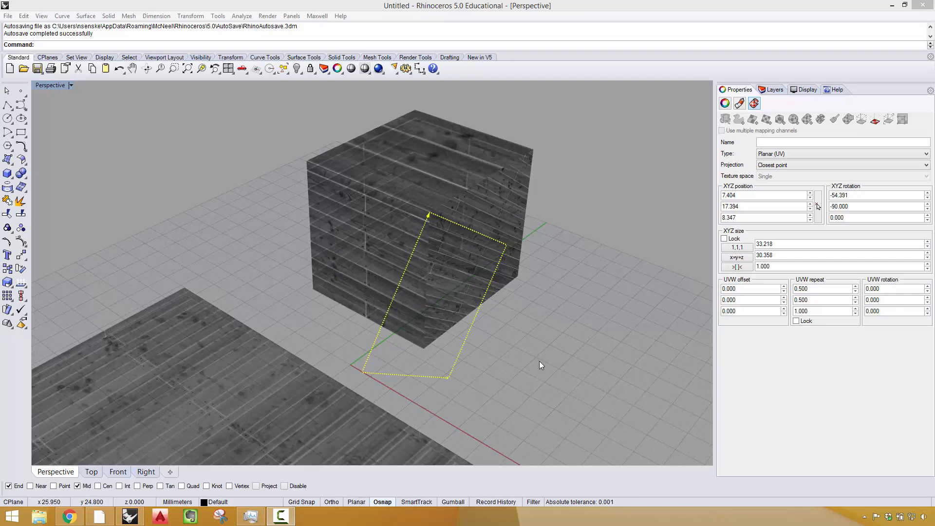
# Step: Examine how the slanted wood texture runs across the cube's faces and compare it with the planks on the flat slab
pyautogui.moveTo(507, 369); pyautogui.dragTo(541, 340, button='right')
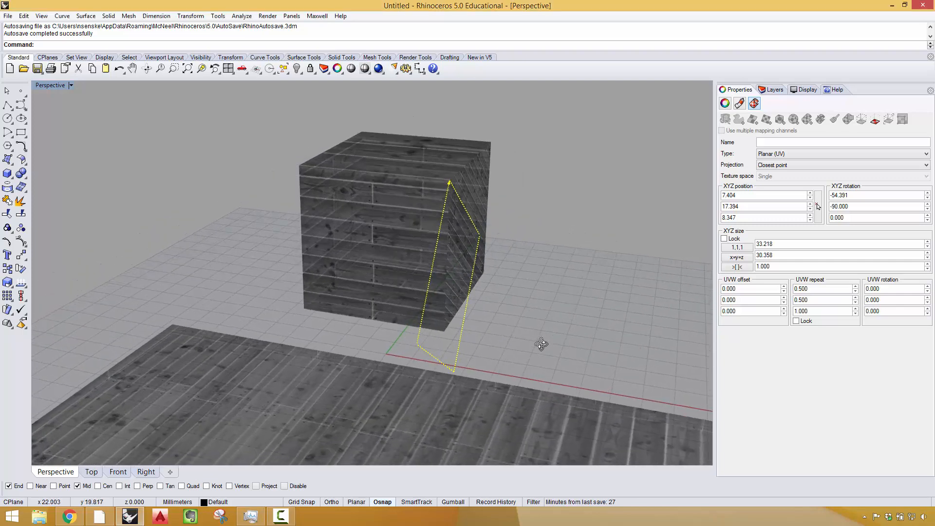
pyautogui.moveTo(341, 292); pyautogui.dragTo(373, 308, button='right')
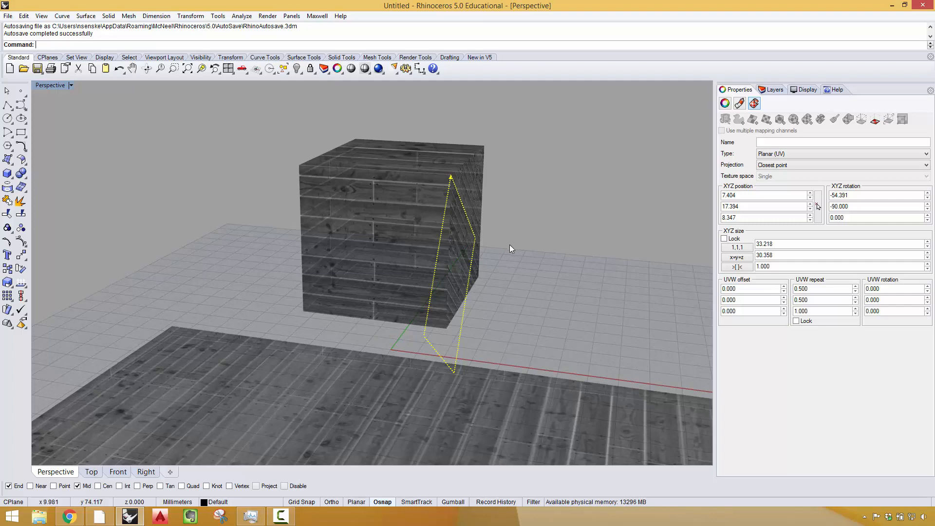
pyautogui.moveTo(505, 242); pyautogui.dragTo(500, 241, button='right')
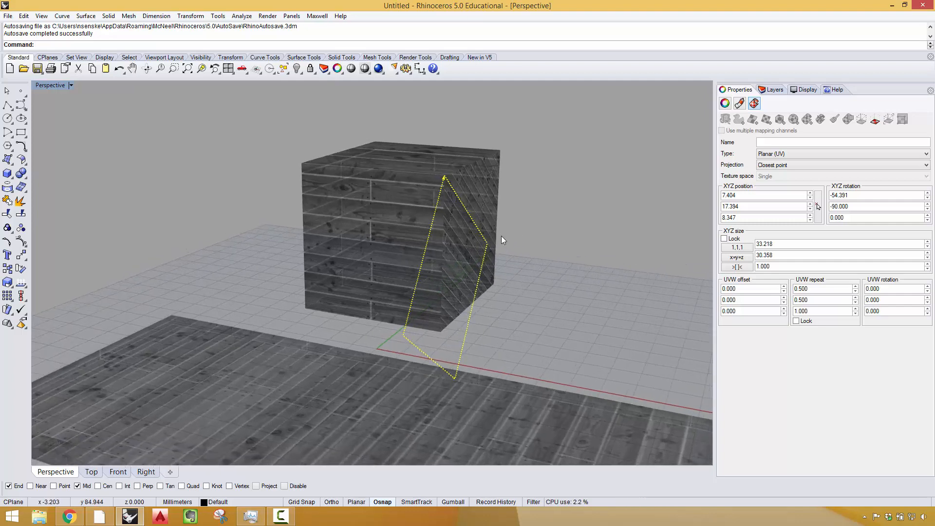
pyautogui.moveTo(512, 223); pyautogui.dragTo(350, 426, button='right')
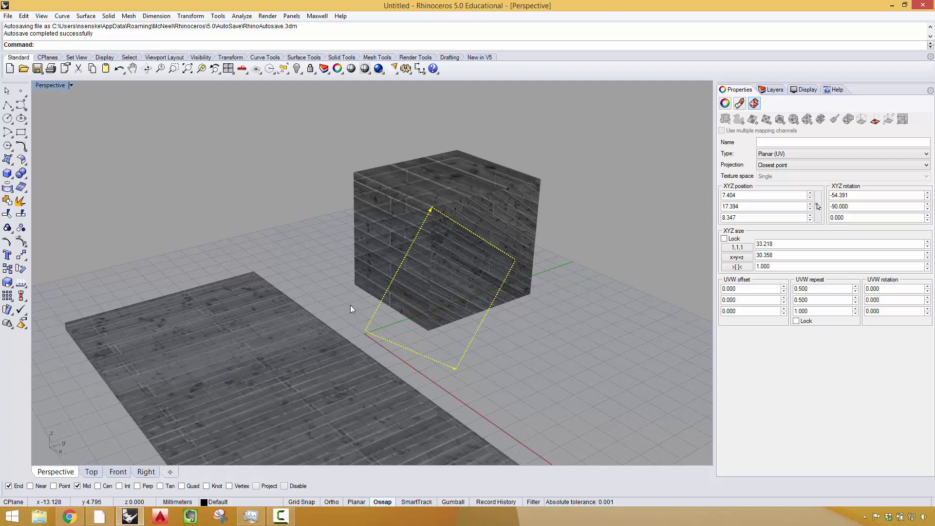
pyautogui.moveTo(349, 307); pyautogui.dragTo(416, 351, button='right')
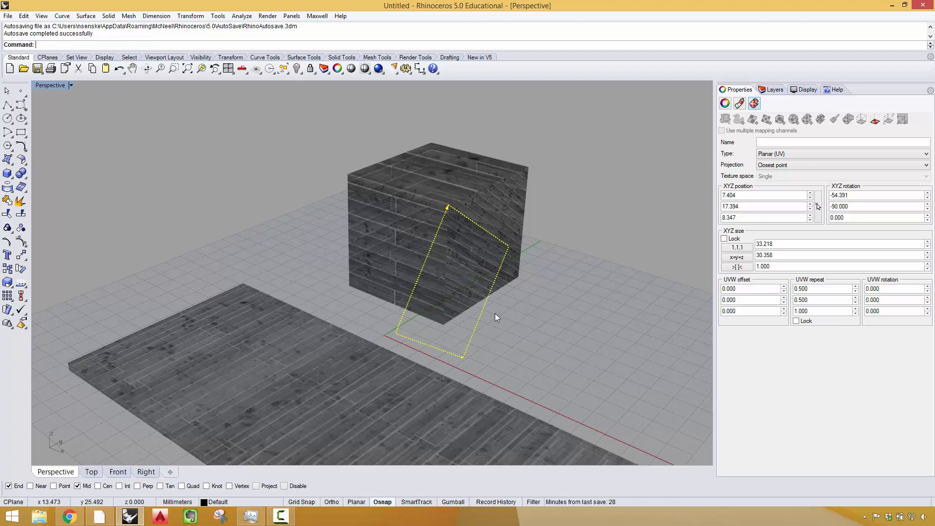
pyautogui.moveTo(505, 315); pyautogui.dragTo(520, 317, button='right')
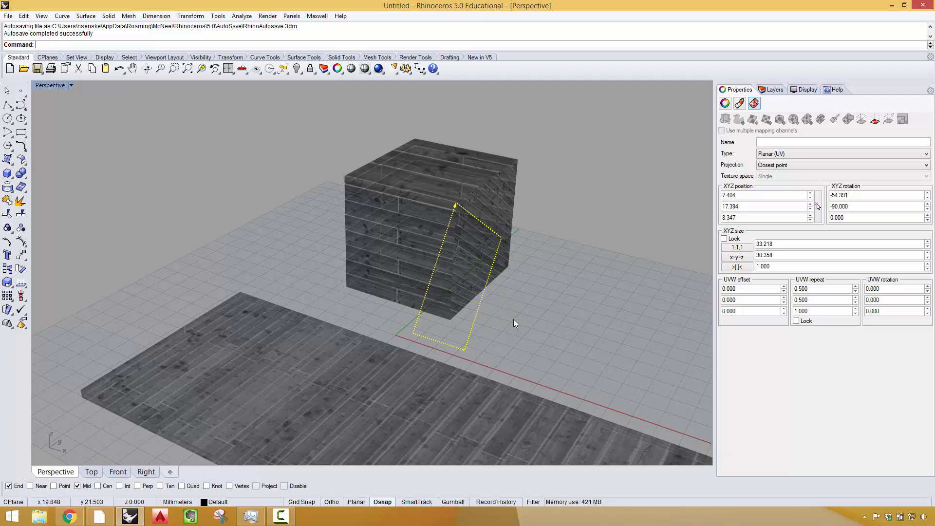
pyautogui.moveTo(514, 319); pyautogui.dragTo(286, 268, button='right')
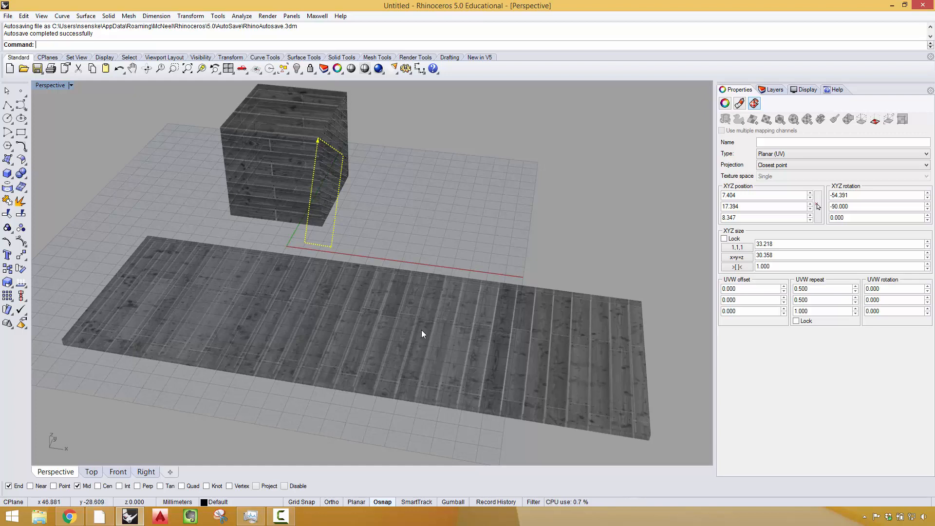
pyautogui.moveTo(397, 326); pyautogui.dragTo(358, 307, button='right')
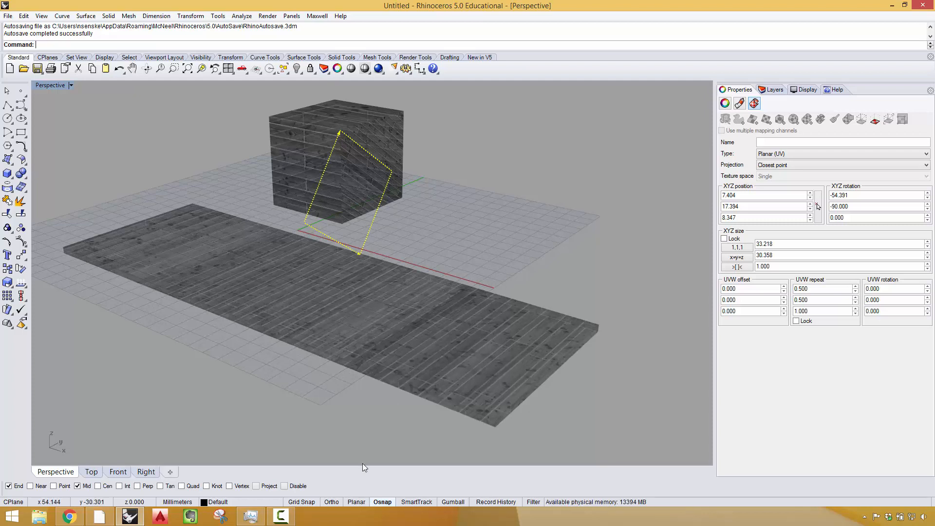
pyautogui.click(286, 518)
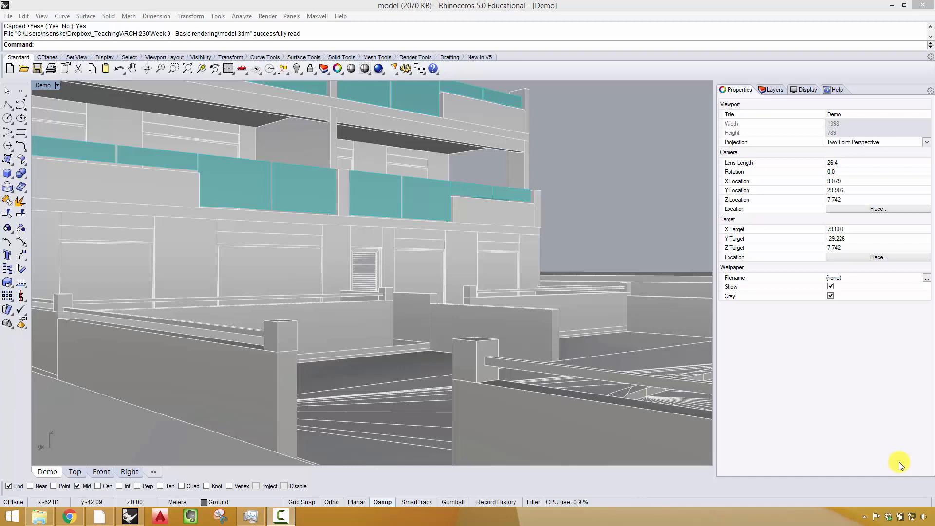
# Step: Open Maxwell Fire alongside the Scene Manager and start a preview render of the Demo view
pyautogui.click(321, 18)
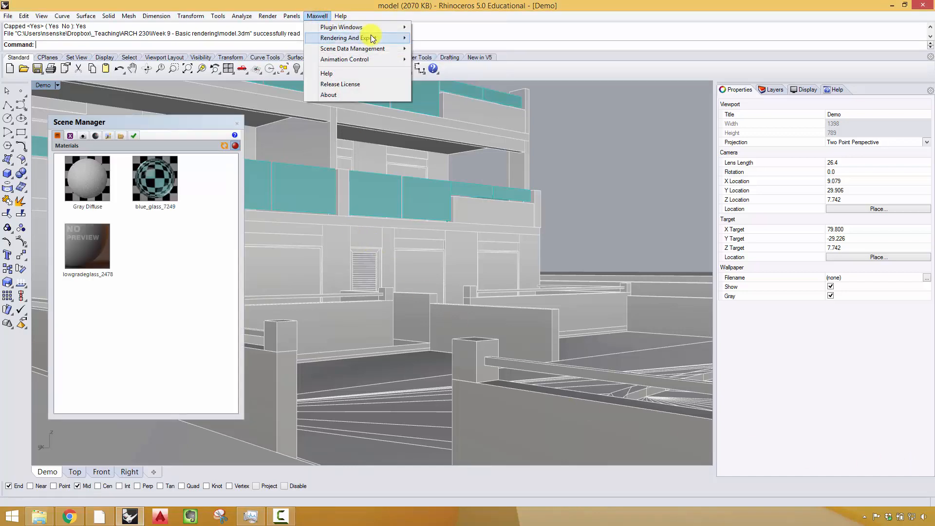
pyautogui.moveTo(373, 39)
pyautogui.click(457, 89)
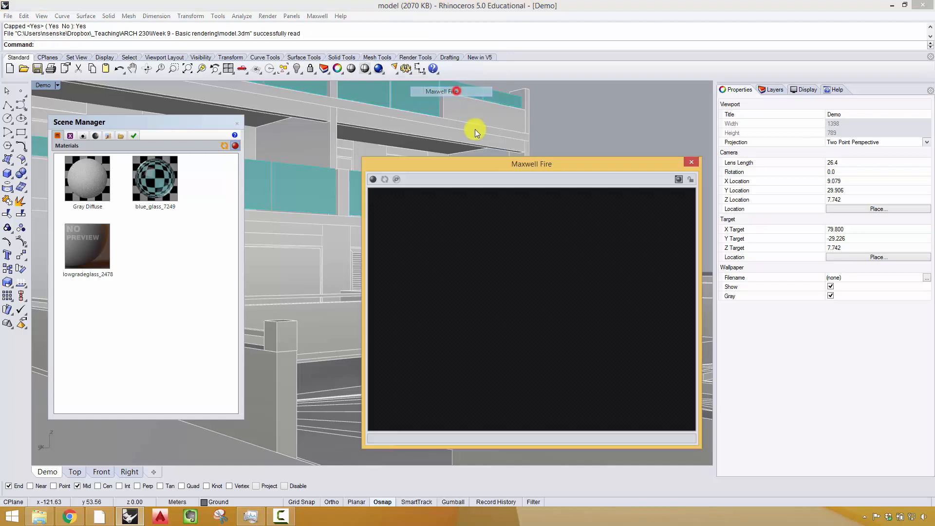
pyautogui.click(374, 180)
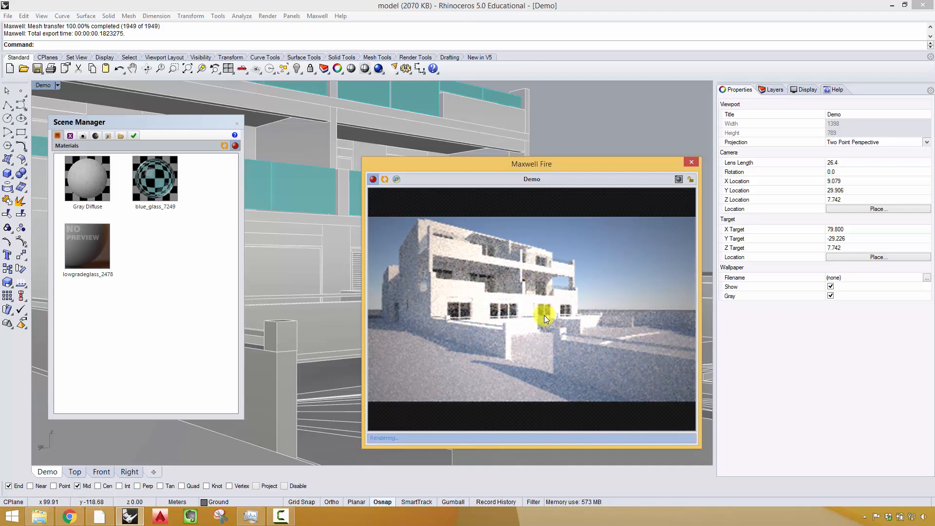
# Step: Start importing an MXM material into the scene and open the Maxwell_Materials folder on the Desktop
pyautogui.rightClick(154, 242)
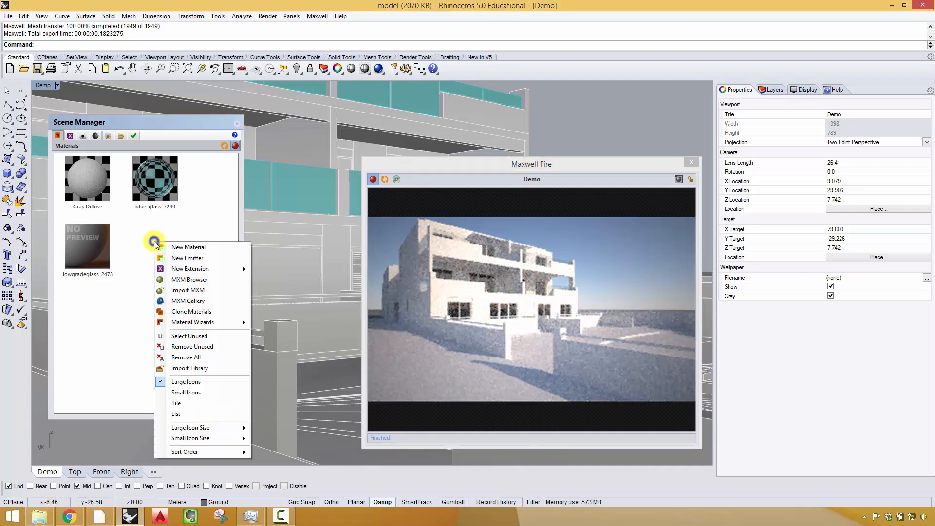
pyautogui.click(194, 290)
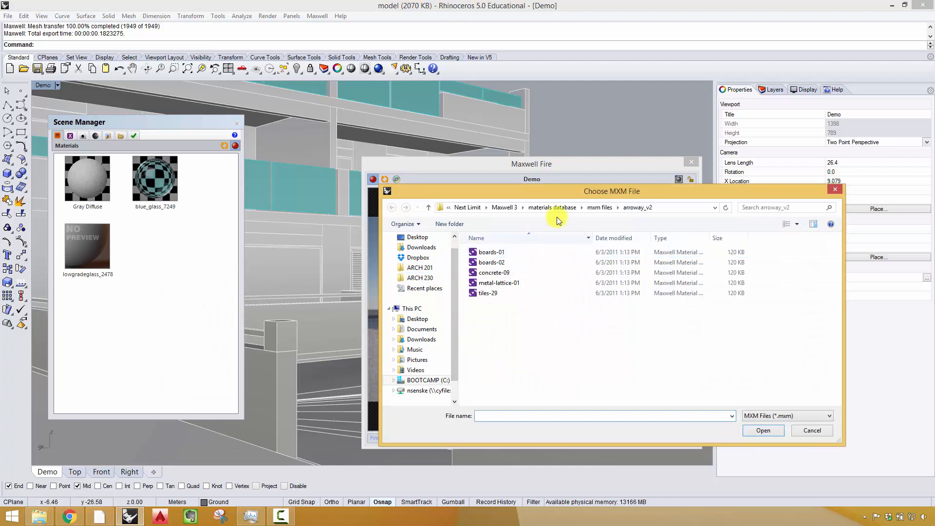
pyautogui.click(432, 237)
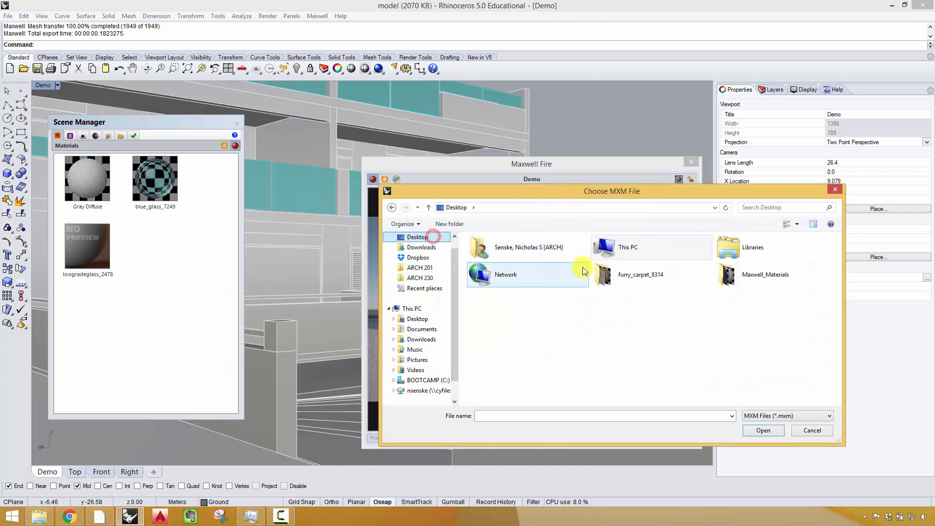
pyautogui.doubleClick(781, 272)
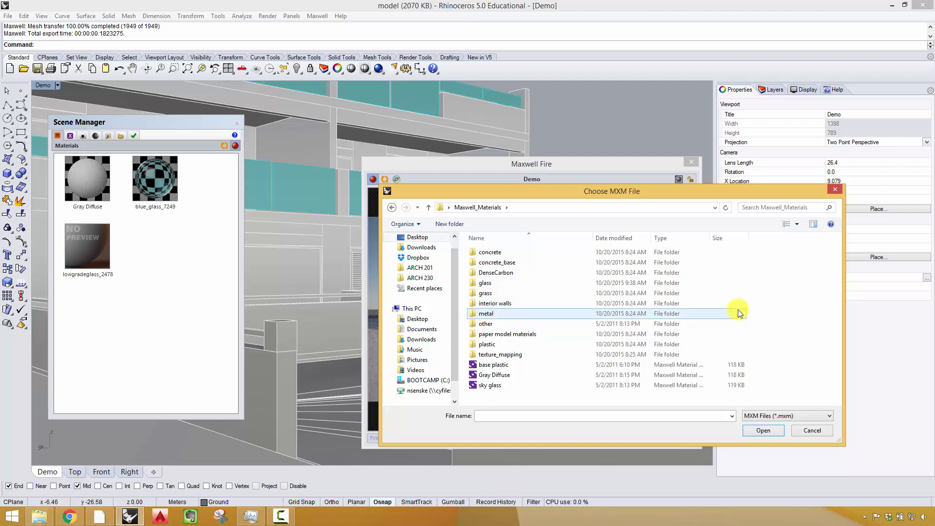
pyautogui.click(490, 355)
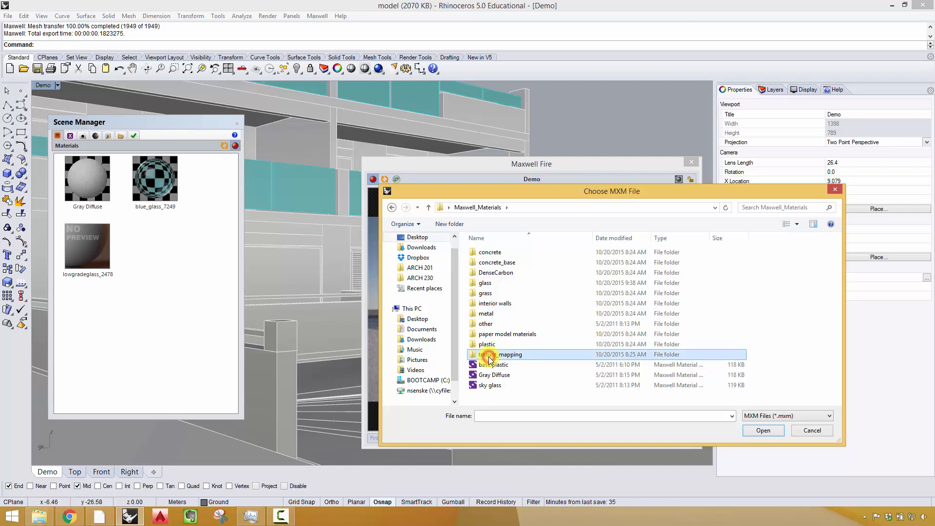
pyautogui.doubleClick(489, 356)
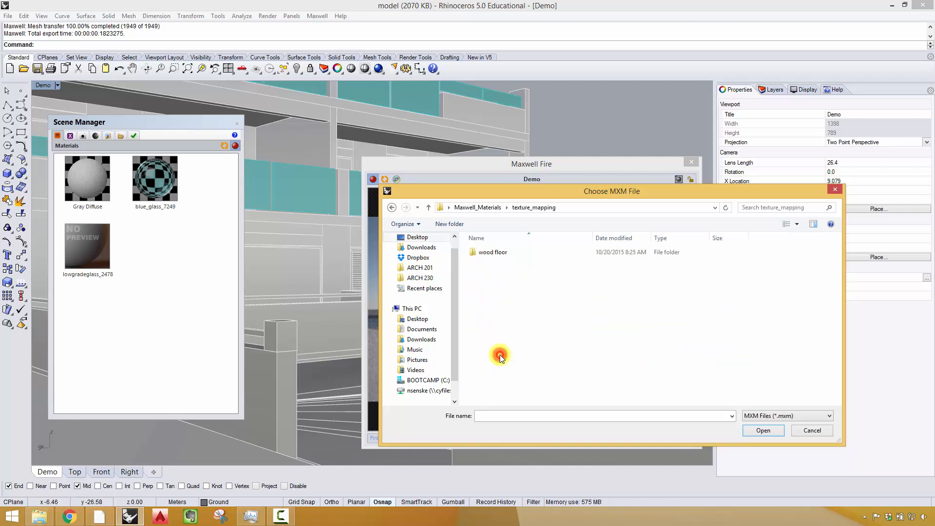
pyautogui.doubleClick(492, 253)
pyautogui.click(534, 208)
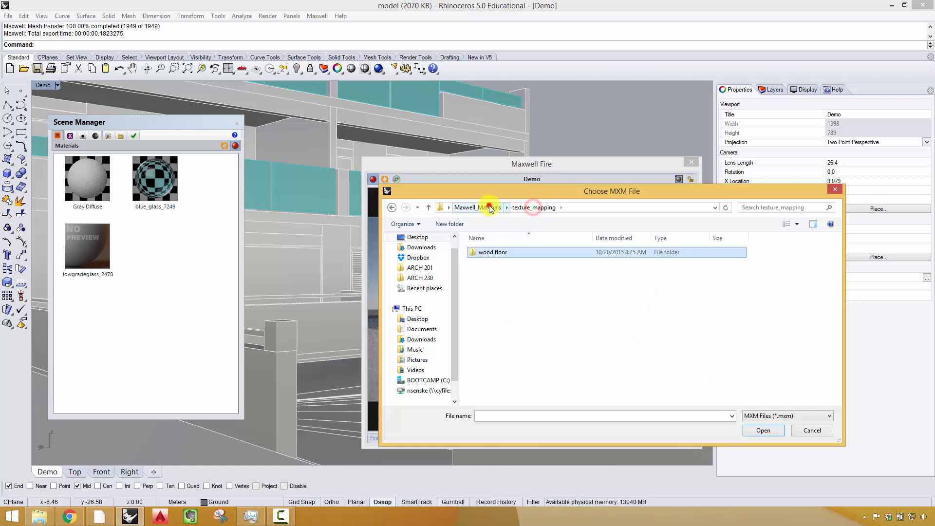
pyautogui.click(480, 207)
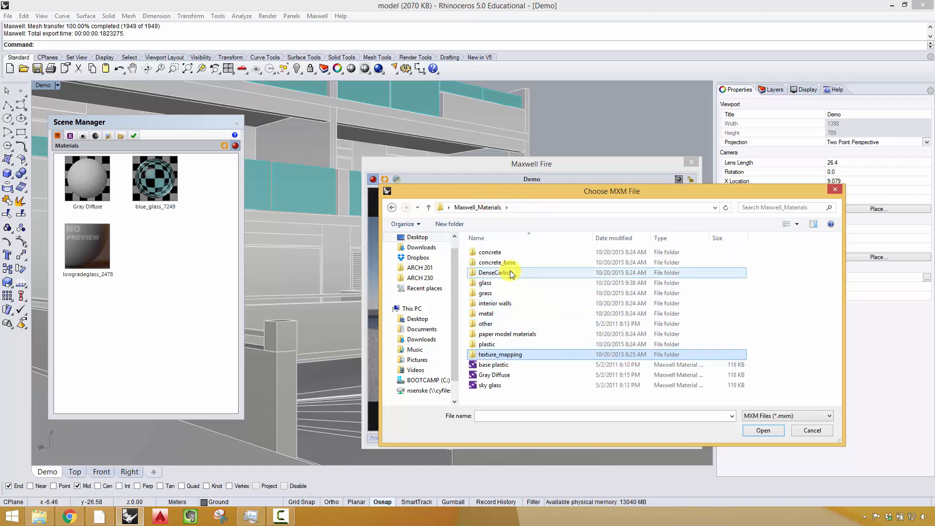
# Step: Import the concrete_tm material from the concrete folder
pyautogui.doubleClick(516, 253)
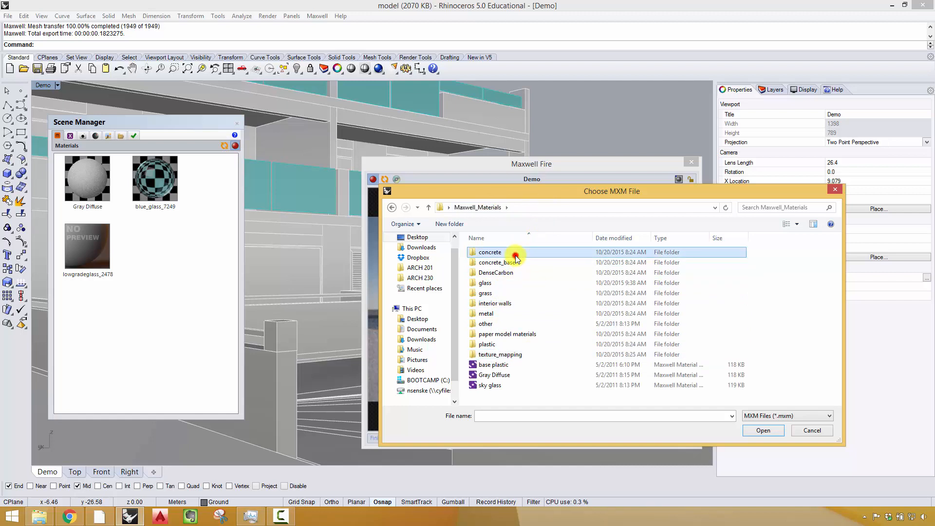
pyautogui.click(509, 253)
pyautogui.click(763, 430)
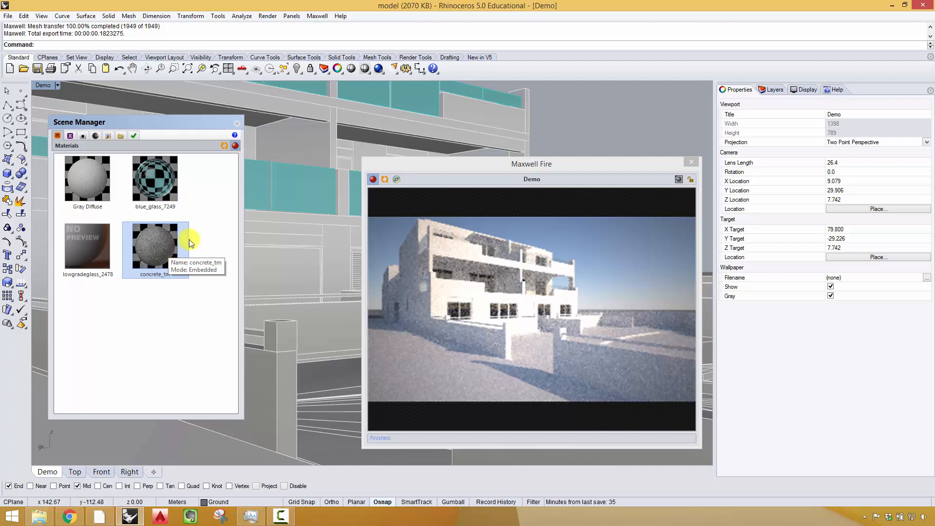
# Step: Close the Maxwell Fire preview and move the Scene Manager clear of the boundary walls
pyautogui.click(277, 378)
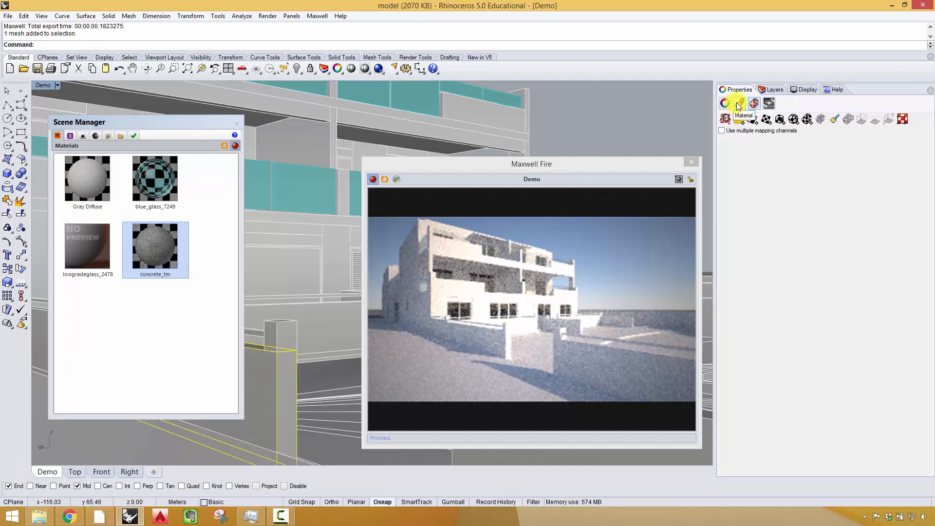
pyautogui.click(692, 161)
pyautogui.moveTo(169, 123); pyautogui.dragTo(486, 120)
# Step: Assign the concrete_tm plug-in material by object to the long boundary wall in group Line18
pyautogui.moveTo(288, 267)
pyautogui.mouseDown(button='right')
pyautogui.moveTo(281, 287)
pyautogui.moveTo(289, 278)
pyautogui.mouseUp(button='right')
pyautogui.scroll(-10, 288, 278)
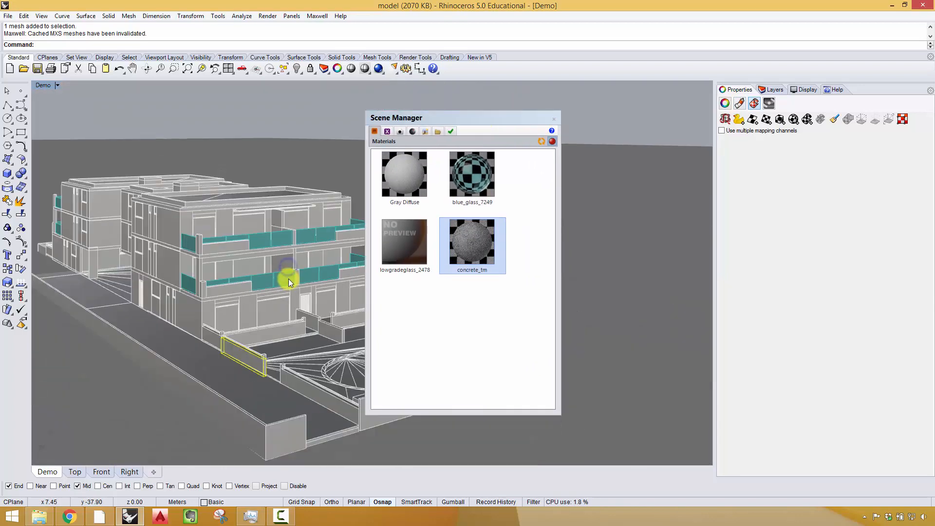
pyautogui.click(224, 363)
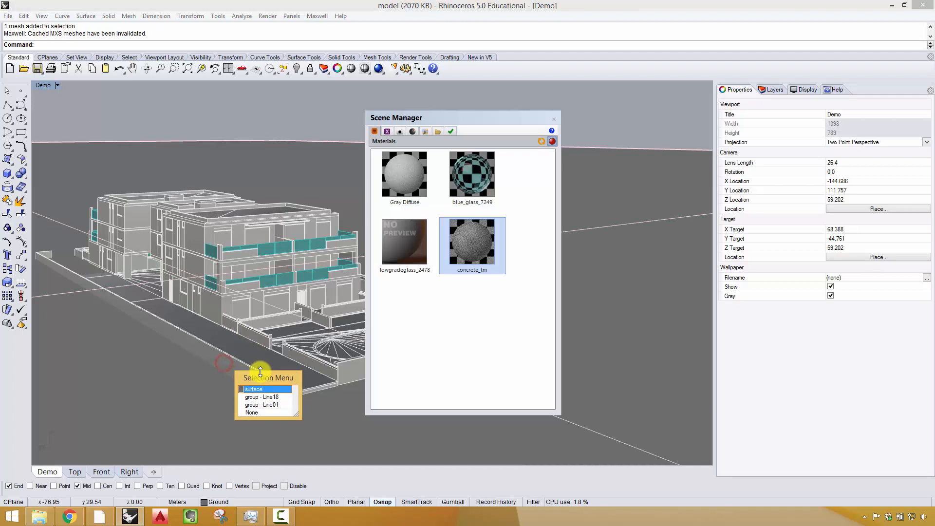
pyautogui.click(282, 398)
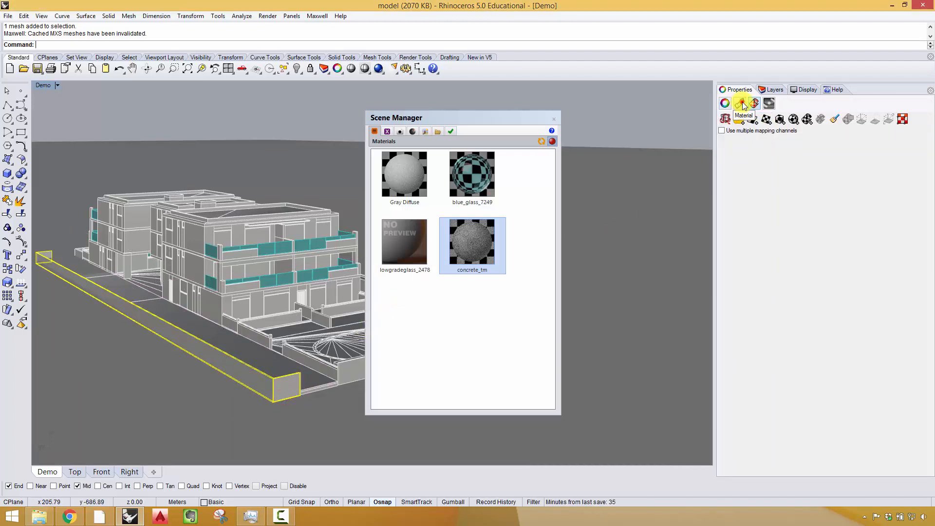
pyautogui.click(725, 104)
pyautogui.click(780, 117)
pyautogui.click(784, 138)
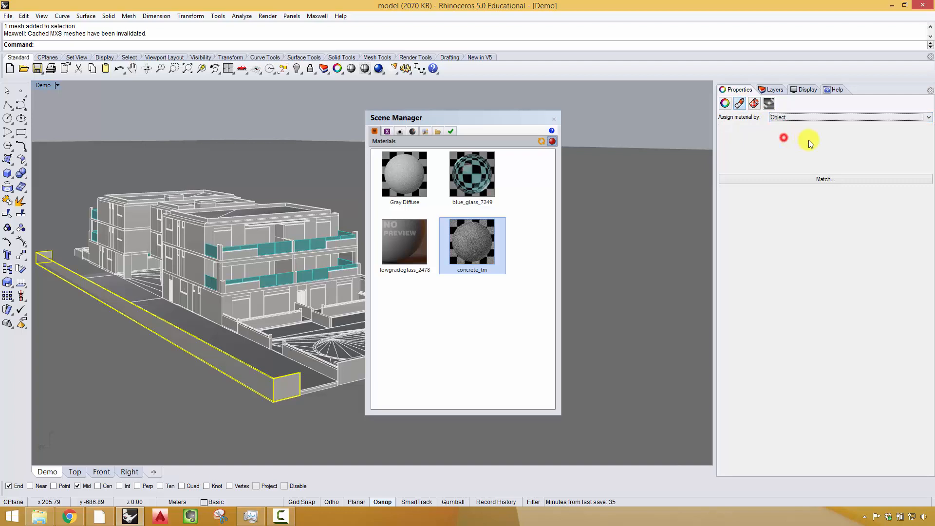
pyautogui.click(773, 127)
pyautogui.click(776, 147)
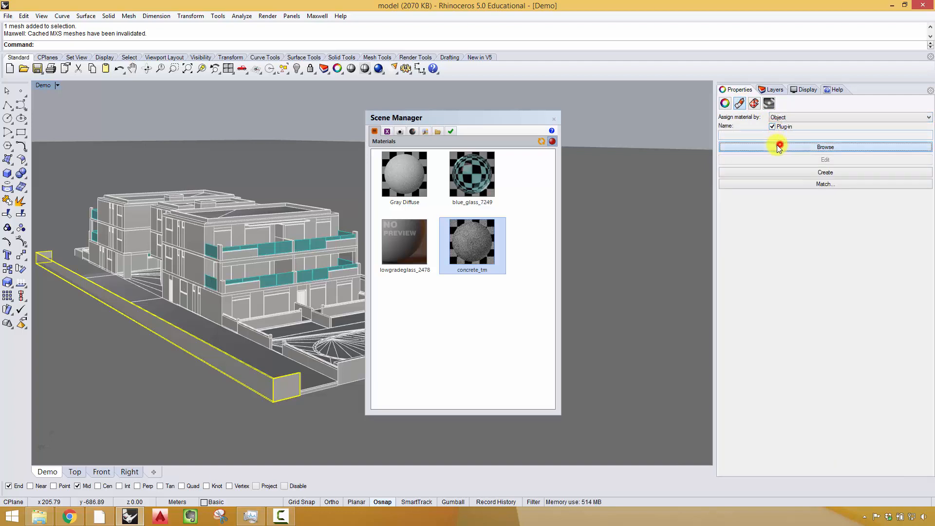
pyautogui.scroll(-3, 232, 190)
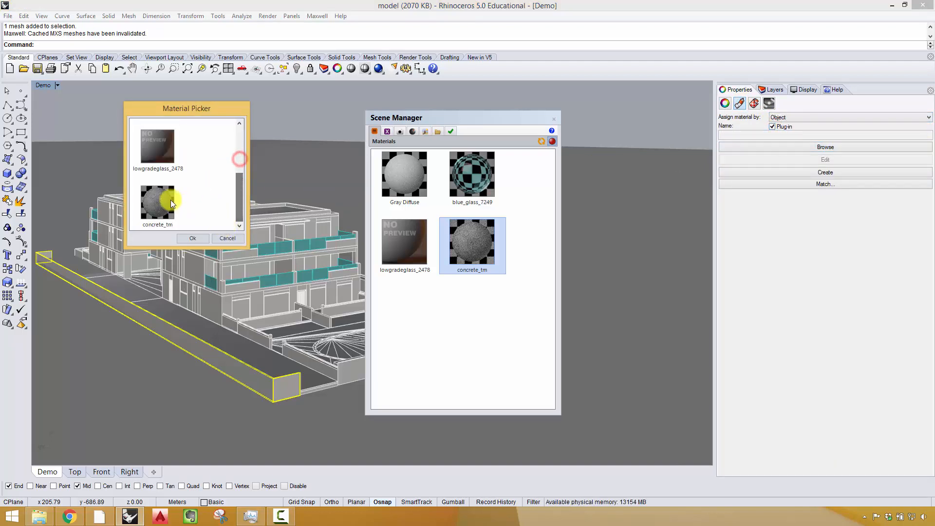
pyautogui.click(158, 195)
pyautogui.click(192, 238)
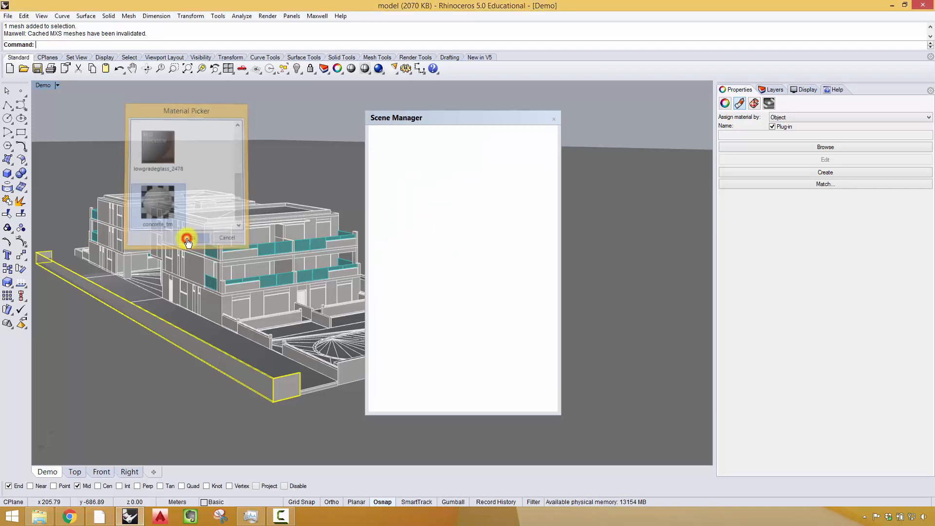
# Step: Switch the Demo viewport to Rendered display mode and inspect the end of the long boundary wall up close
pyautogui.click(58, 85)
pyautogui.click(60, 127)
pyautogui.moveTo(248, 372); pyautogui.dragTo(258, 364, button='right')
pyautogui.scroll(4, 309, 343)
pyautogui.moveTo(325, 330); pyautogui.dragTo(301, 327, button='right')
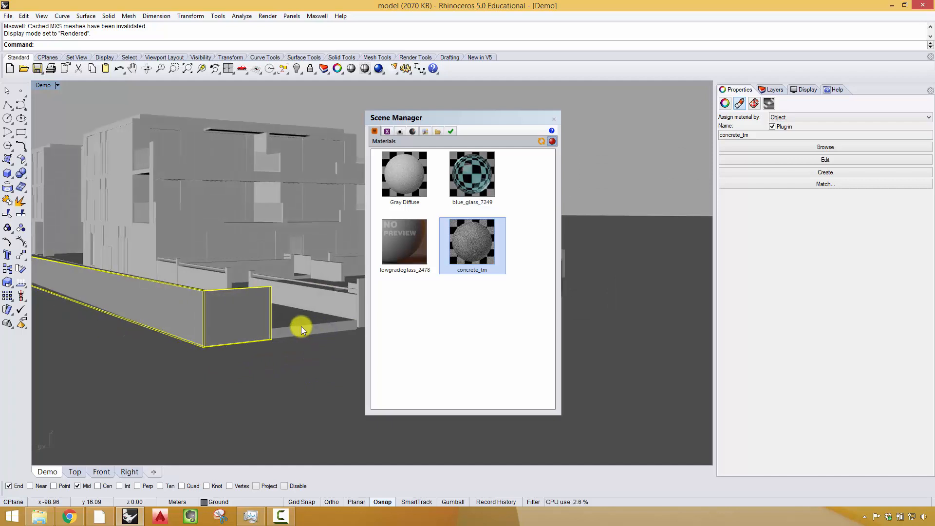
# Step: Close the Scene Manager and start a Maxwell Fire preview of the Demo view
pyautogui.scroll(3, 298, 304)
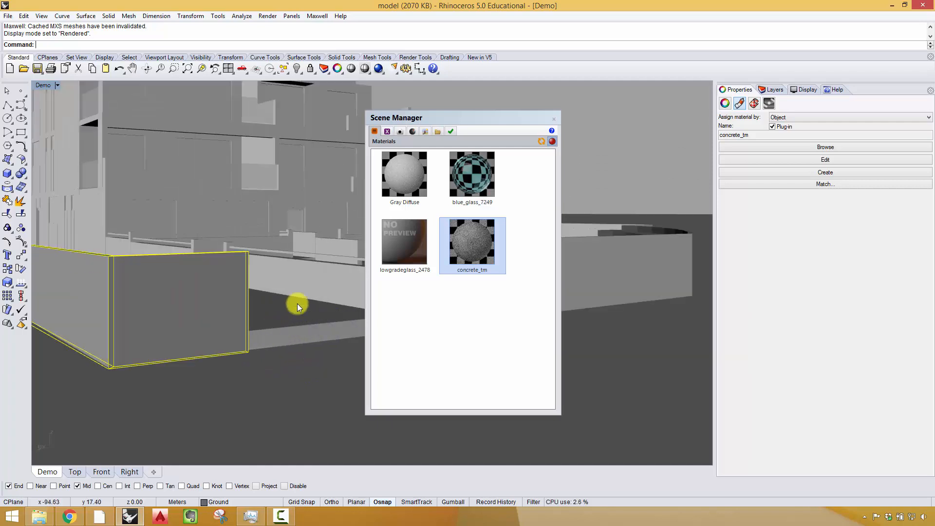
pyautogui.click(554, 117)
pyautogui.click(317, 16)
pyautogui.moveTo(338, 30)
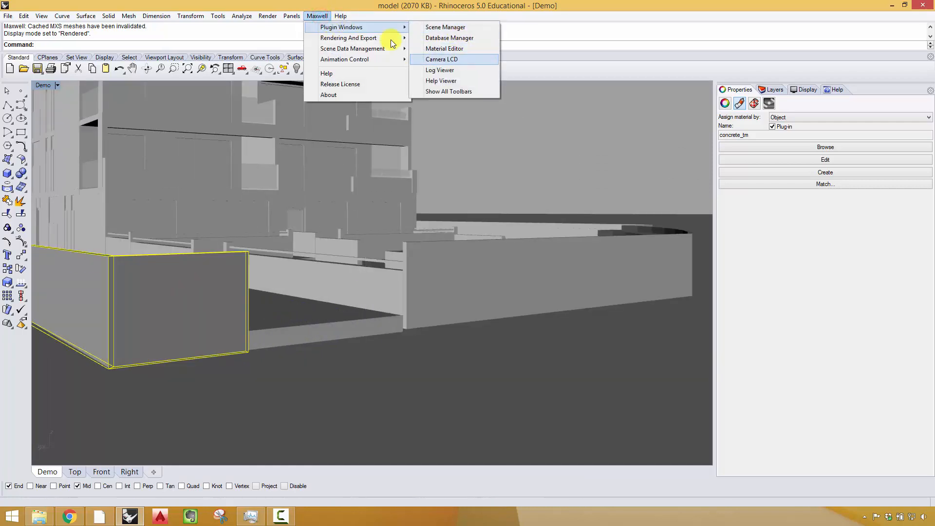
pyautogui.moveTo(389, 38)
pyautogui.click(459, 88)
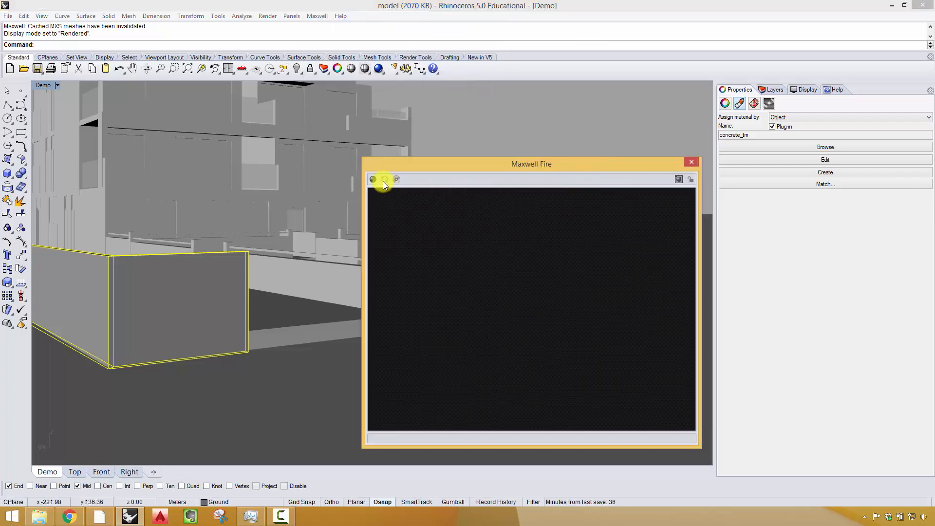
pyautogui.click(373, 179)
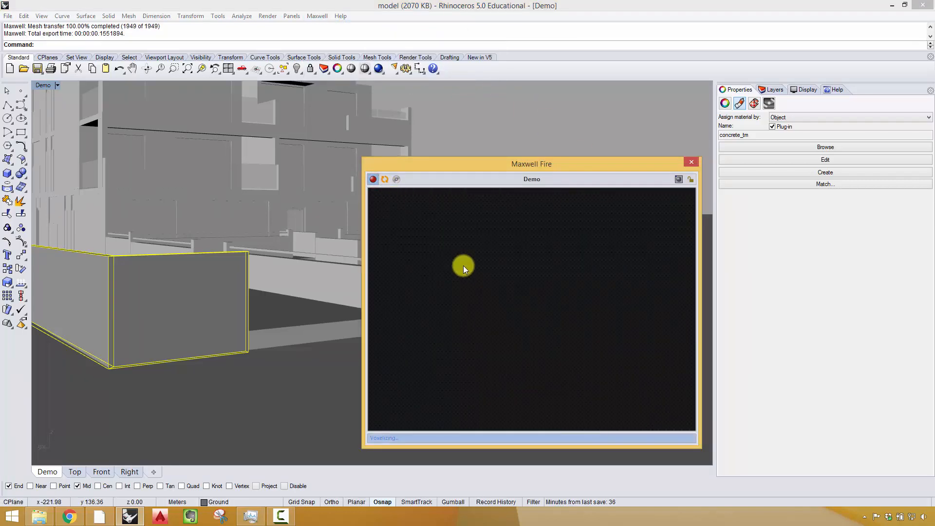
# Step: Apply a capped box mapping to the long boundary wall, using its bounding box and the World coordinate system
pyautogui.scroll(3, 222, 264)
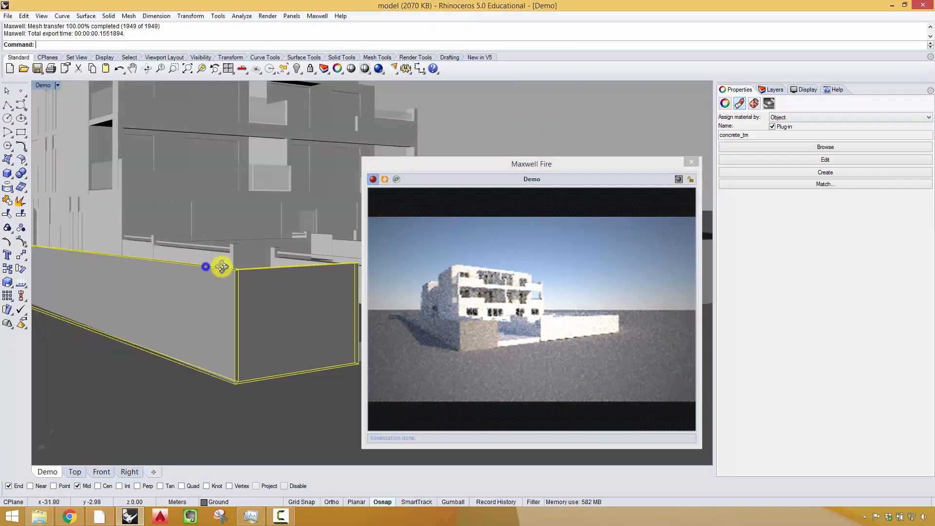
pyautogui.scroll(3, 219, 265)
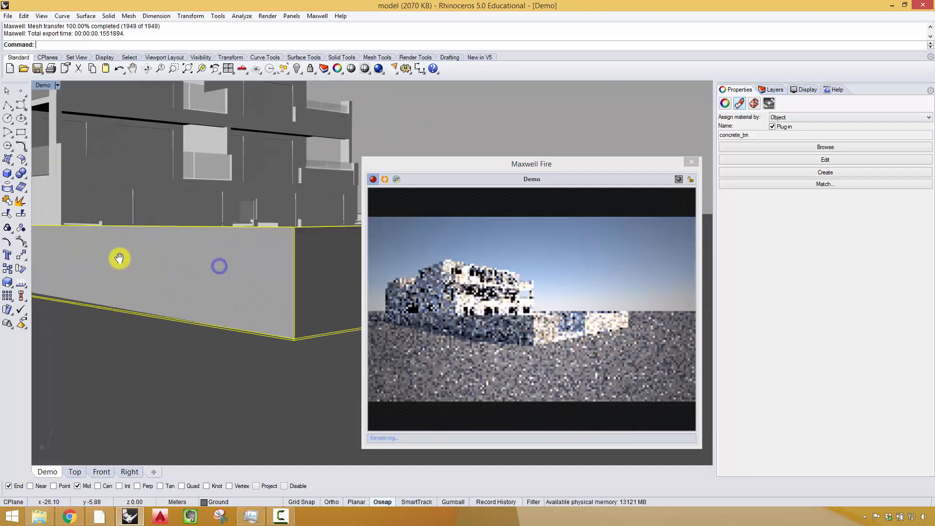
pyautogui.scroll(3, 204, 249)
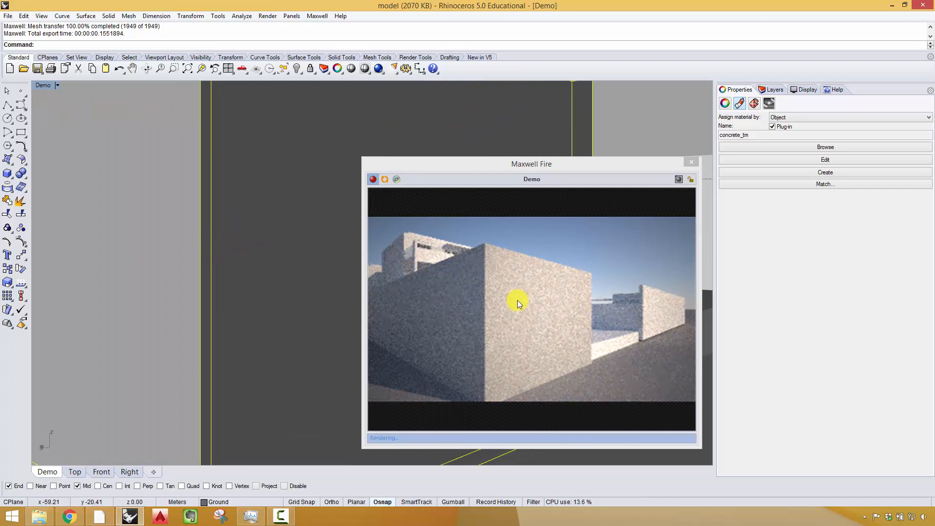
pyautogui.scroll(-5, 304, 279)
pyautogui.keyDown('shift'); pyautogui.moveTo(303, 272); pyautogui.dragTo(267, 271, button='right'); pyautogui.keyUp('shift')
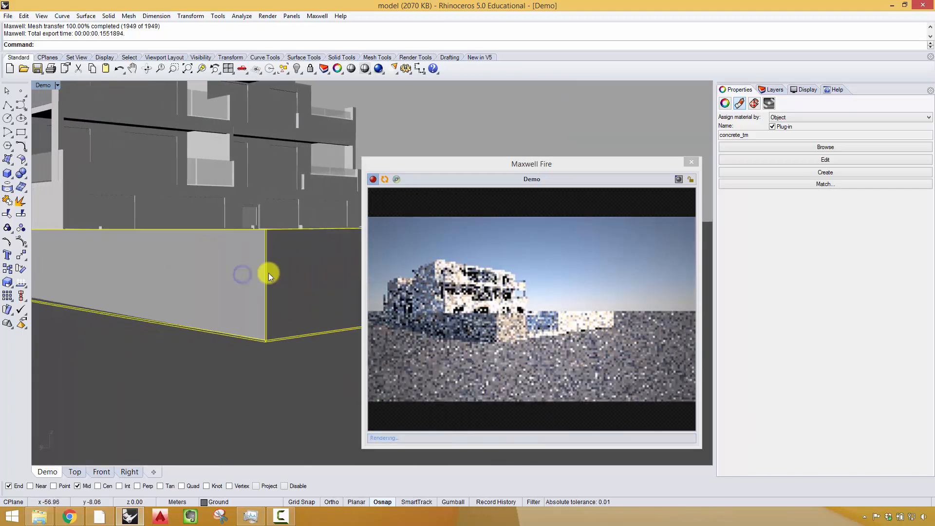
pyautogui.scroll(5, 267, 272)
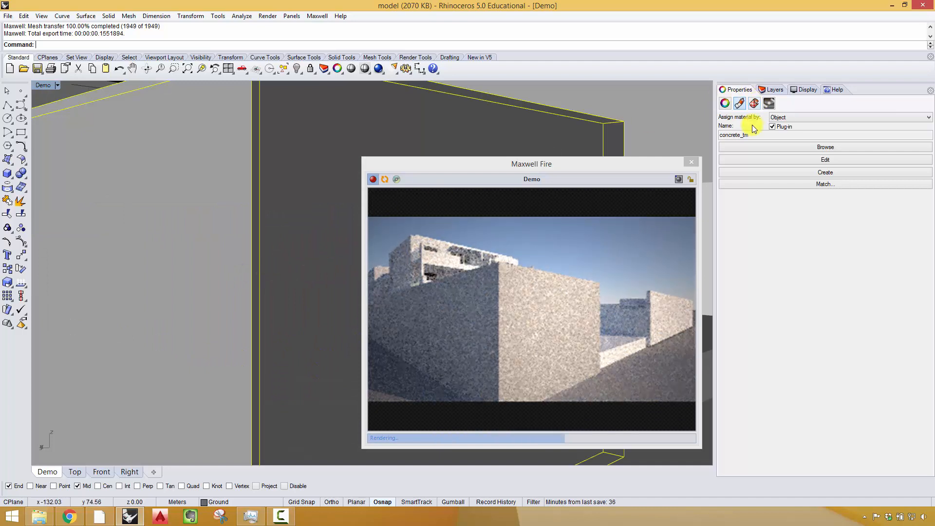
pyautogui.click(768, 107)
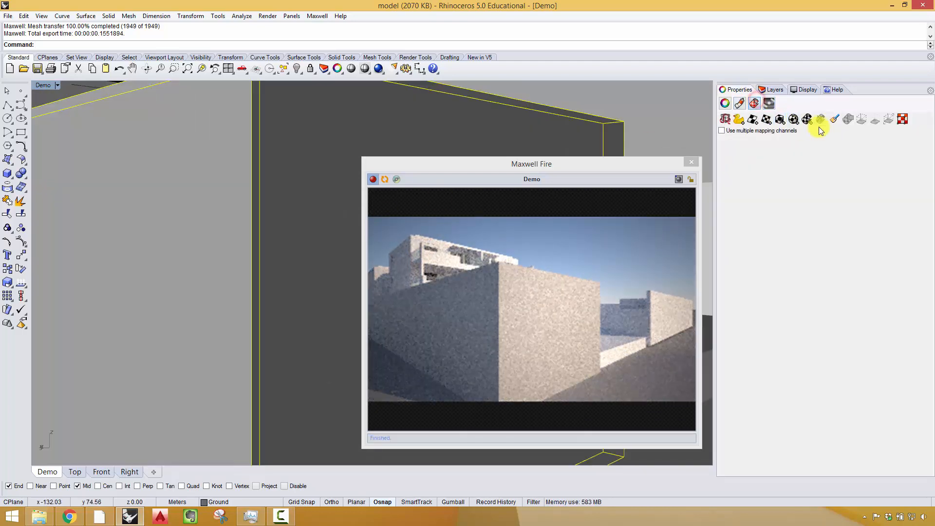
pyautogui.click(777, 121)
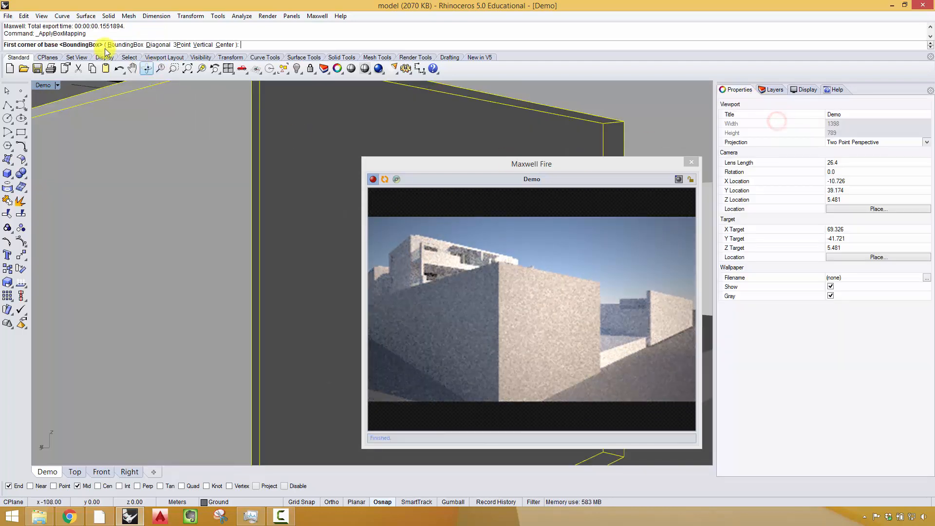
pyautogui.click(125, 44)
pyautogui.click(112, 45)
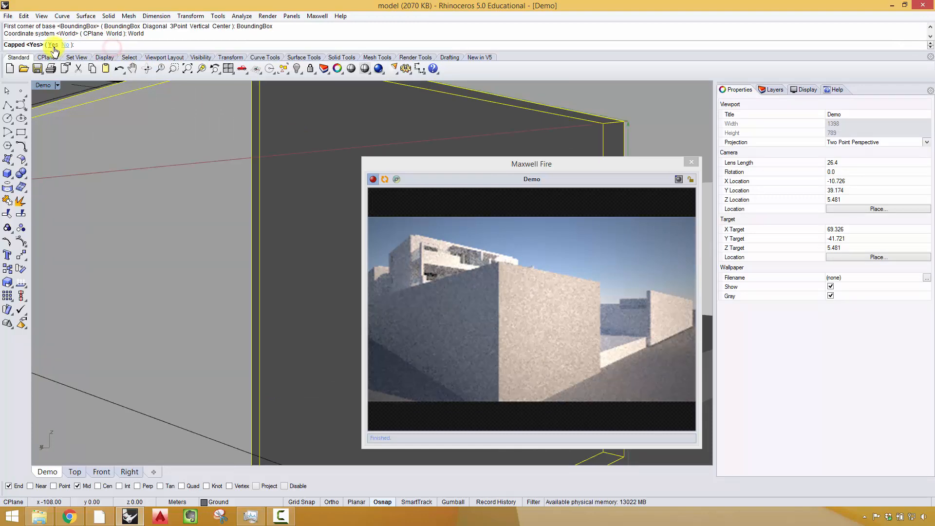
pyautogui.press('Return')
# Step: Examine the box-mapped concrete texture on the wall's end and long face, and close the Maxwell Fire preview
pyautogui.moveTo(316, 201); pyautogui.dragTo(306, 200, button='right')
pyautogui.scroll(-4, 304, 202)
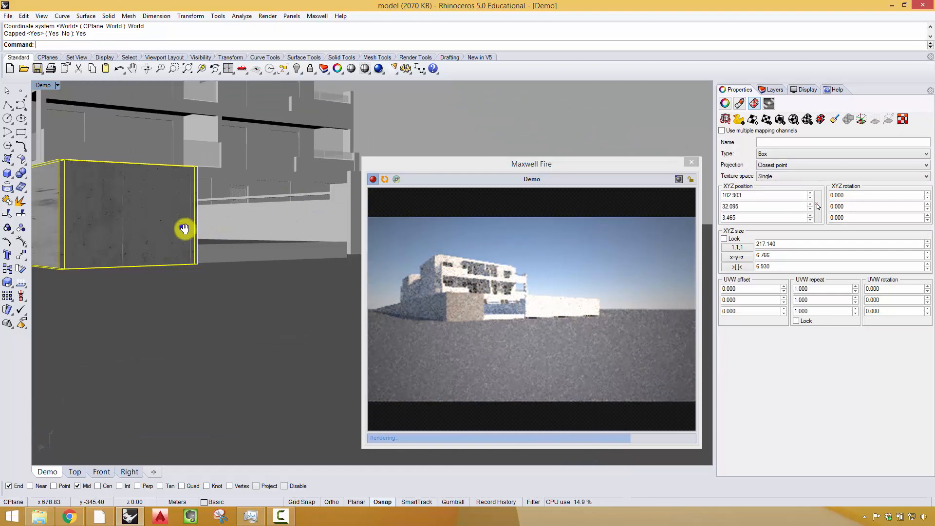
pyautogui.moveTo(183, 230); pyautogui.dragTo(125, 192, button='right')
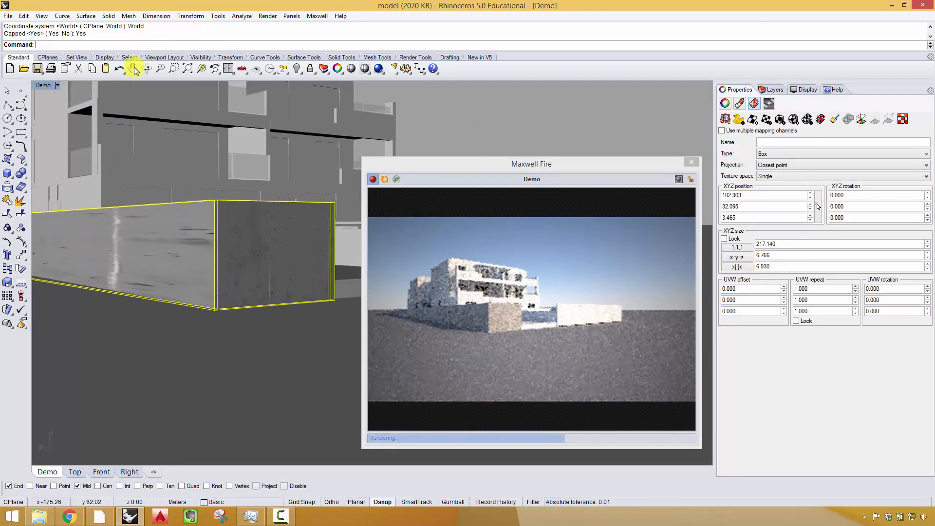
pyautogui.click(161, 68)
pyautogui.moveTo(267, 288); pyautogui.dragTo(280, 275)
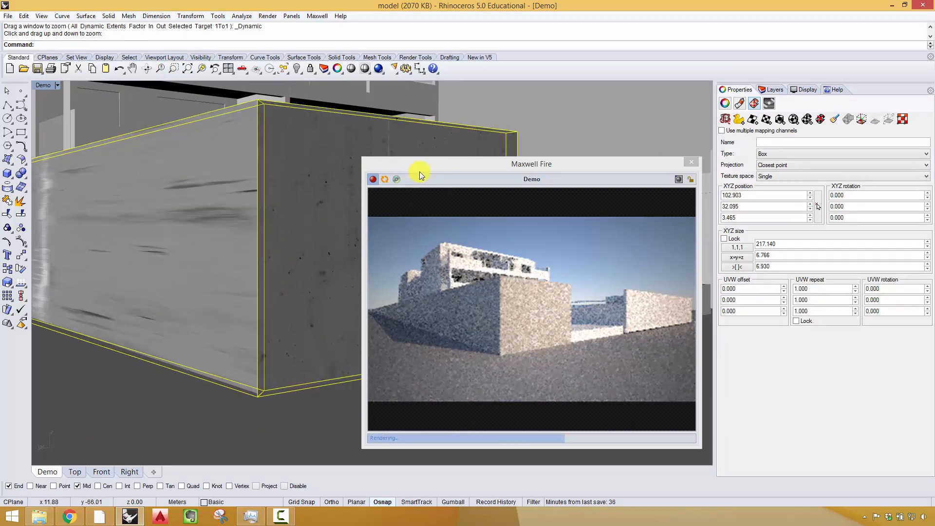
pyautogui.moveTo(419, 172); pyautogui.dragTo(584, 186)
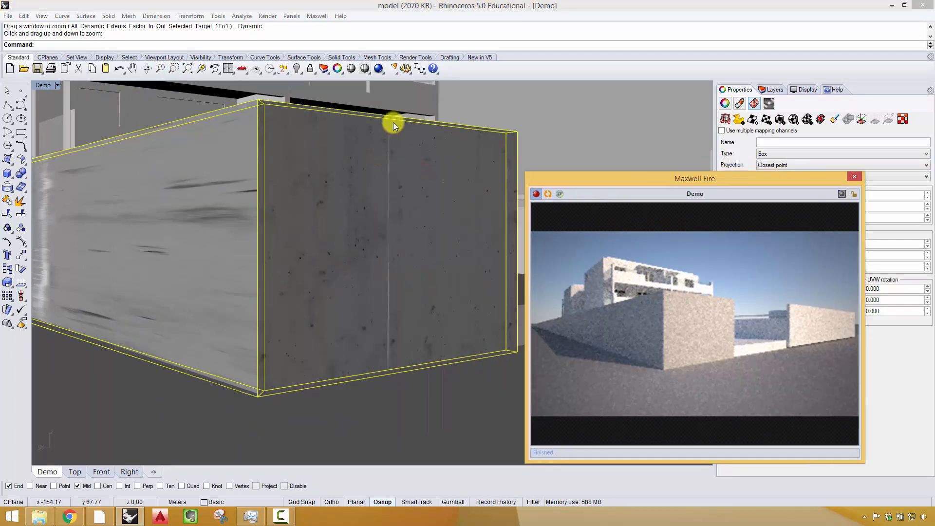
pyautogui.moveTo(343, 271); pyautogui.dragTo(258, 276, button='right')
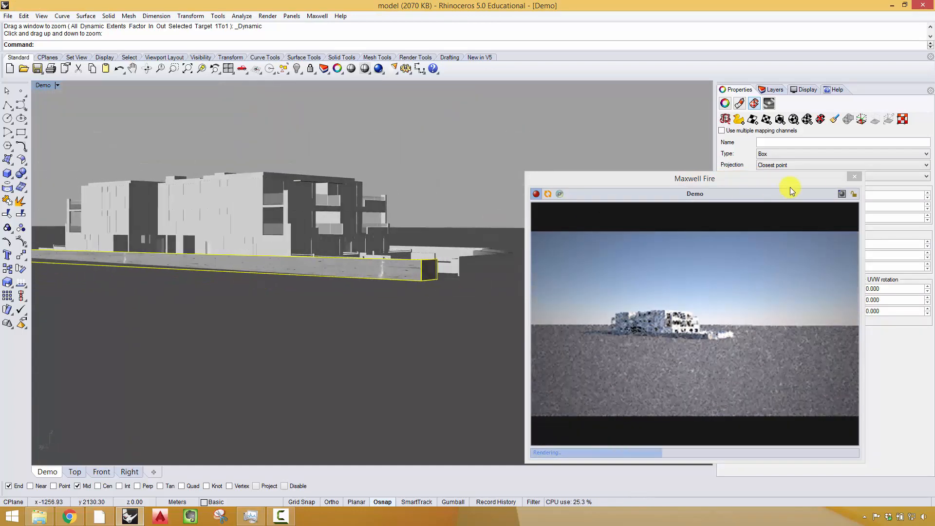
pyautogui.moveTo(824, 181); pyautogui.dragTo(676, 145)
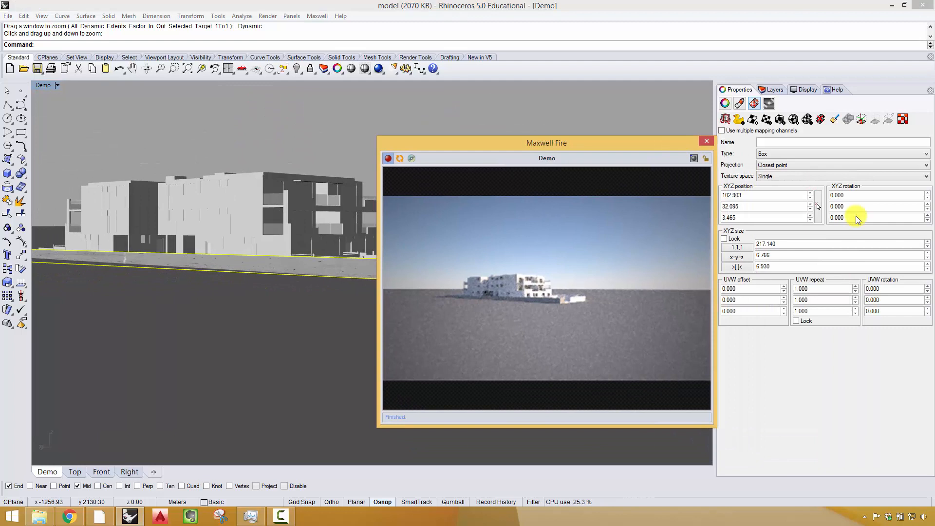
pyautogui.click(822, 289)
pyautogui.click(701, 143)
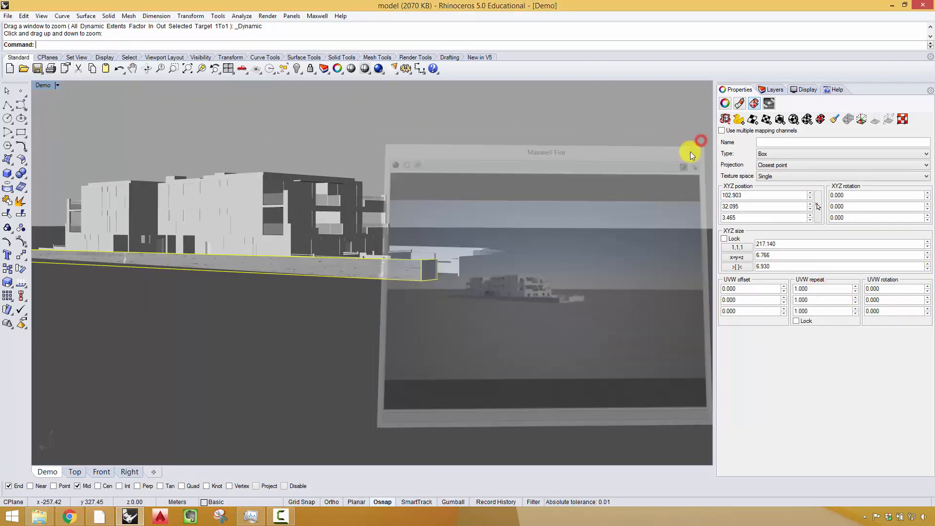
# Step: Try U repeat values of 5, 10 and 15 for the boundary wall's box mapping
pyautogui.click(822, 288)
pyautogui.write('5')
pyautogui.press('Return')
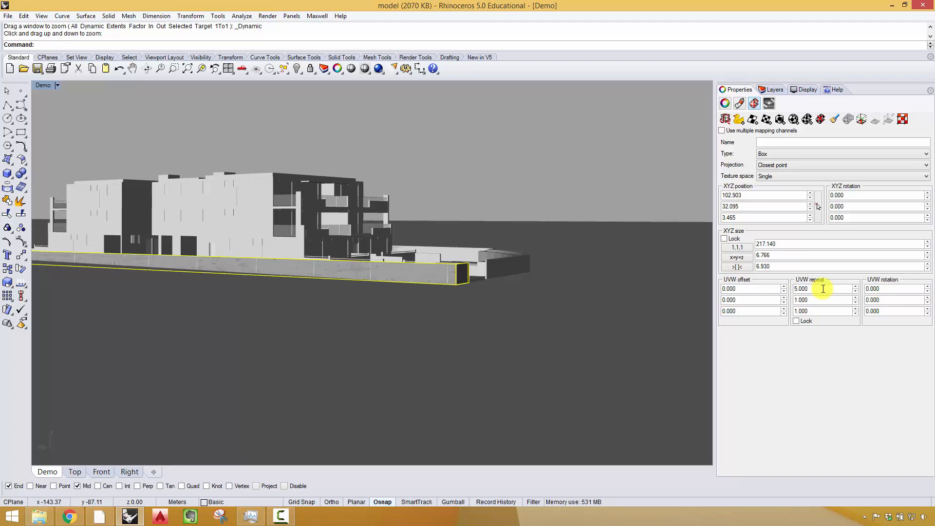
pyautogui.click(826, 289)
pyautogui.write('10')
pyautogui.scroll(5, 507, 293)
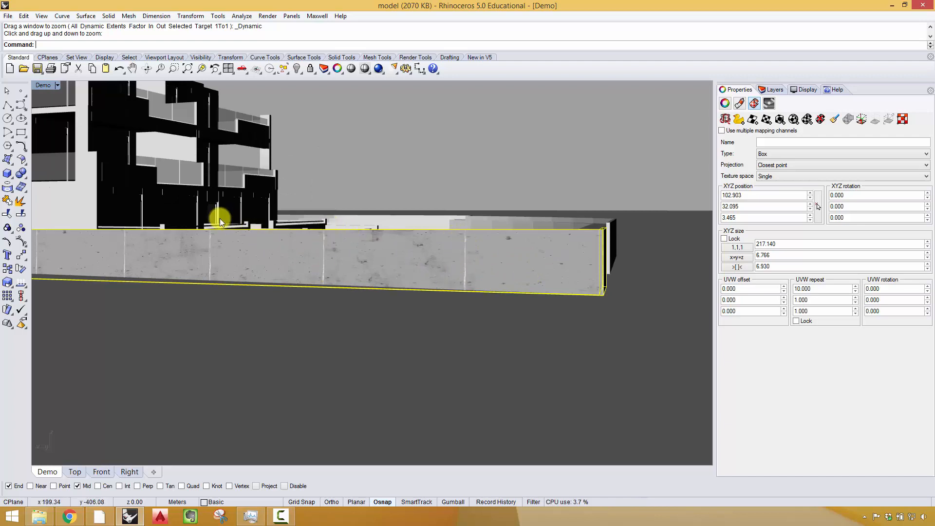
pyautogui.click(818, 289)
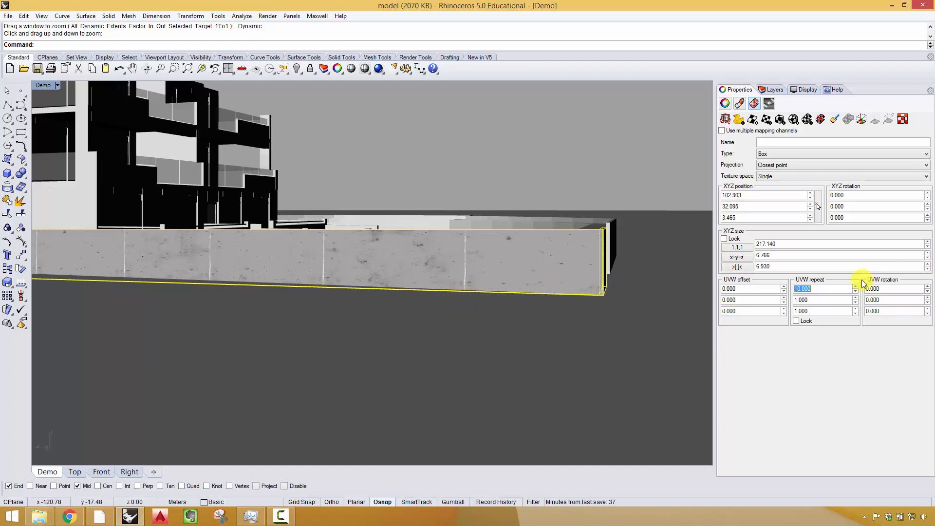
pyautogui.write('15')
pyautogui.press('Return')
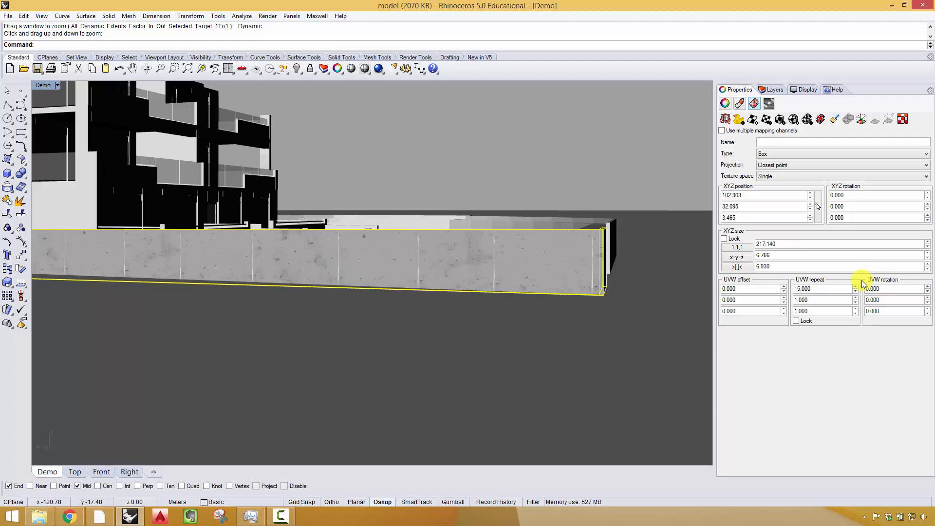
# Step: Set the U repeat of the boundary wall's box mapping to 20
pyautogui.doubleClick(817, 288)
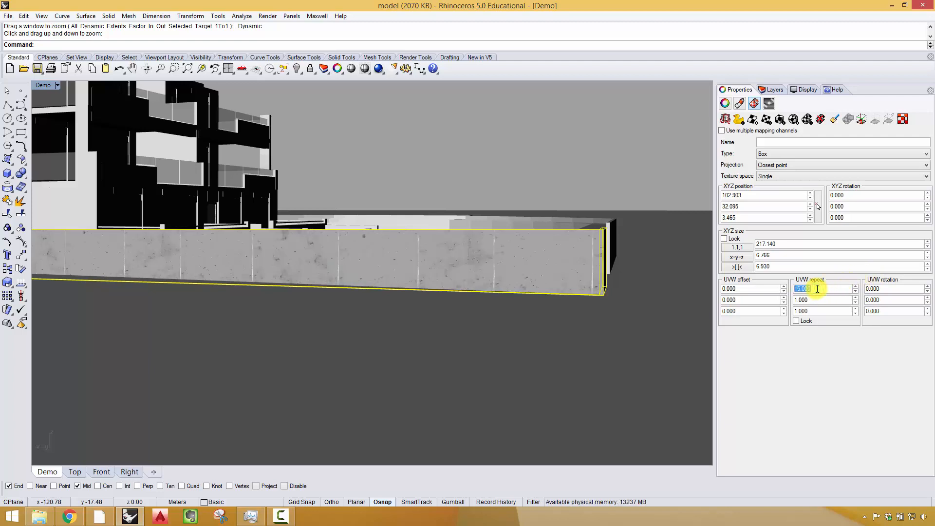
pyautogui.write('20')
pyautogui.press('Return')
# Step: Render the full scene in Maxwell Render with the wall's end in view, overwriting the existing output files
pyautogui.moveTo(565, 291); pyautogui.dragTo(485, 313)
pyautogui.moveTo(421, 313); pyautogui.dragTo(417, 283, button='right')
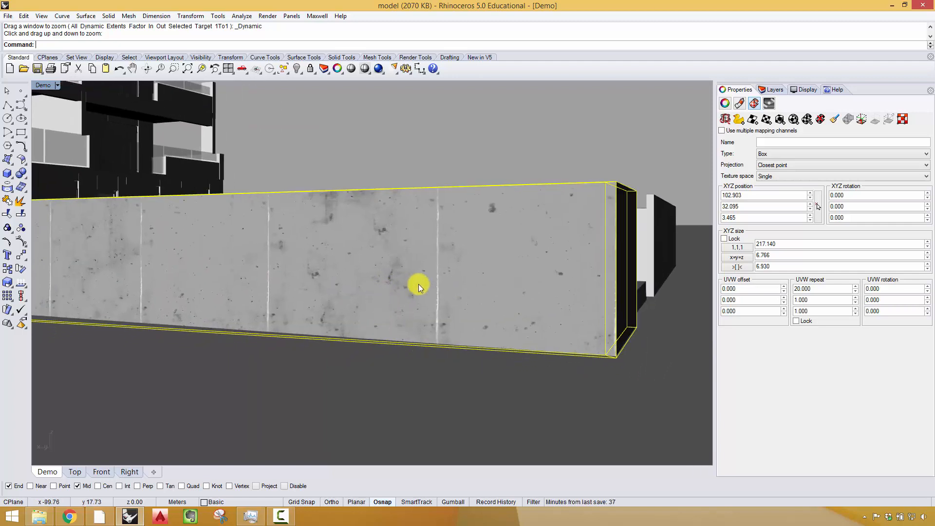
pyautogui.click(310, 17)
pyautogui.click(432, 38)
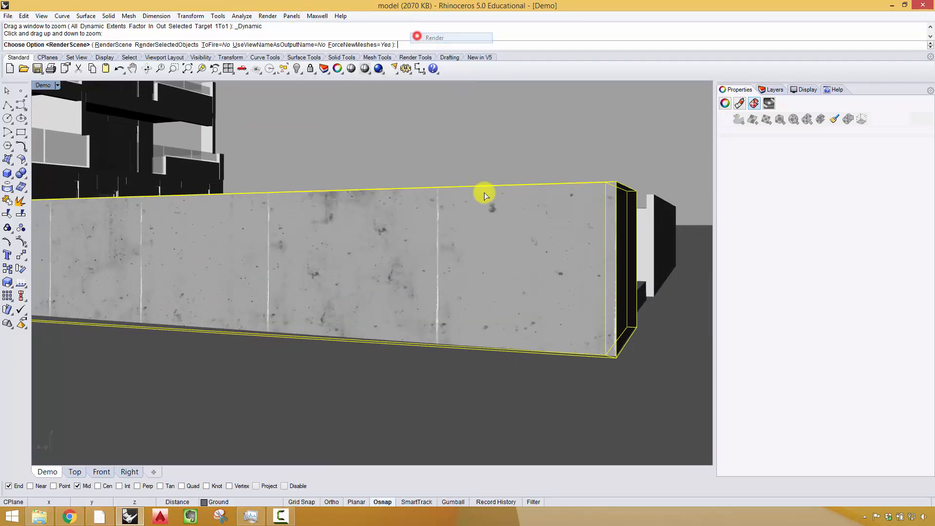
pyautogui.click(117, 44)
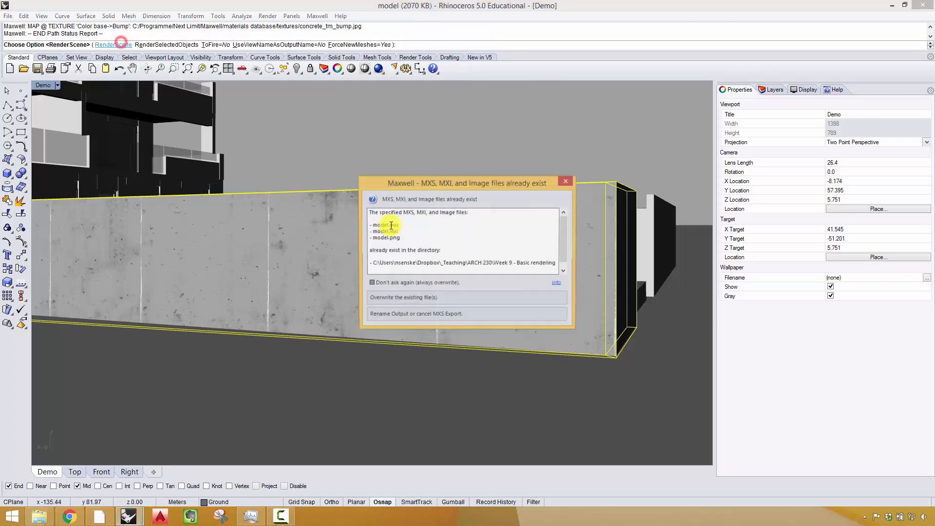
pyautogui.click(455, 300)
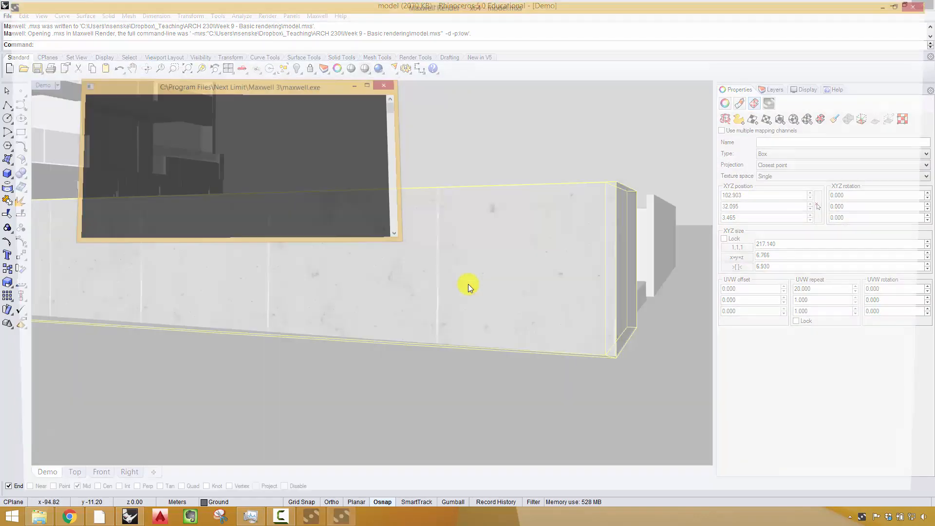
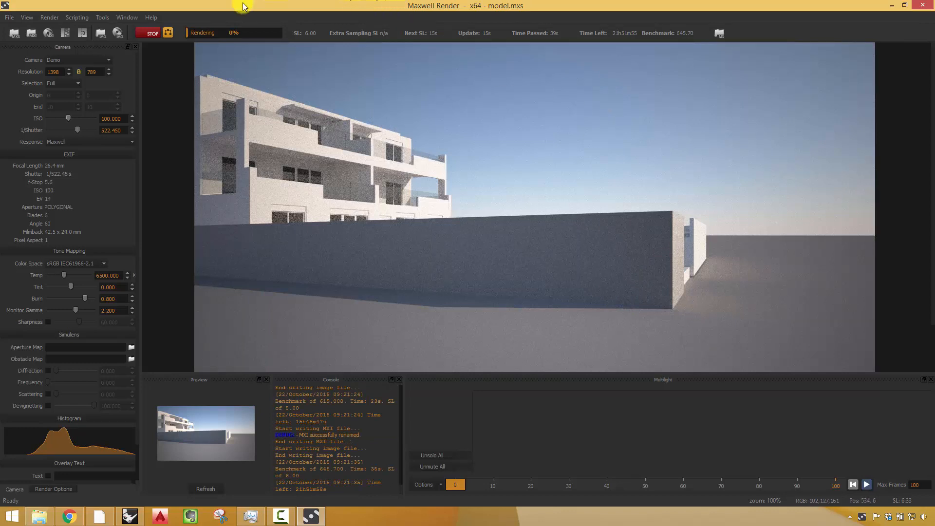
# Step: Stop the running render and close Maxwell Render to return to the Rhino model
pyautogui.click(153, 33)
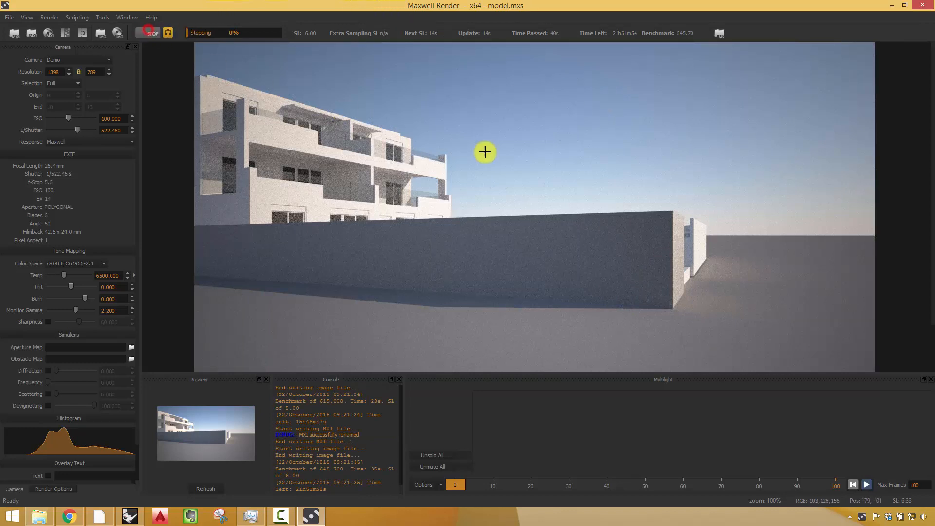
pyautogui.click(923, 4)
pyautogui.click(435, 271)
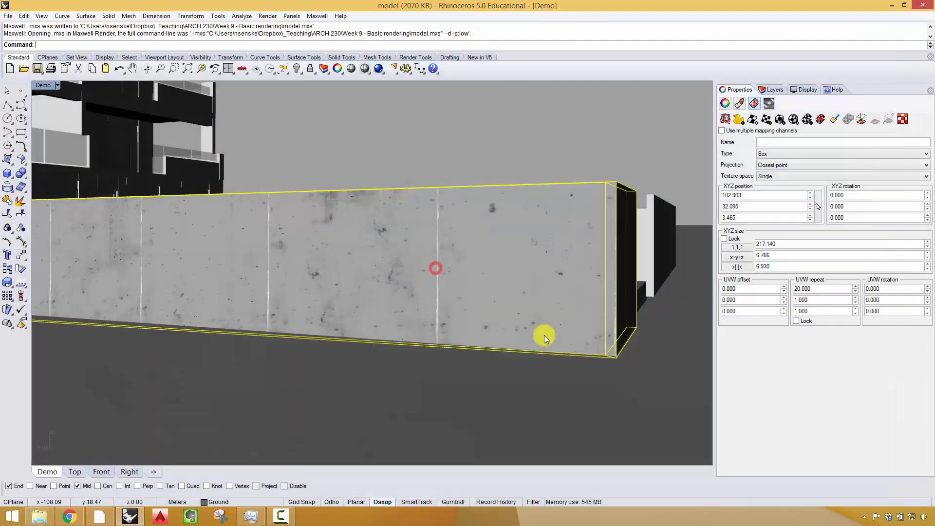
# Step: Set the V repeat of the boundary wall's box mapping to 2 and check the texture around the wall's corner
pyautogui.moveTo(534, 330); pyautogui.dragTo(529, 334, button='right')
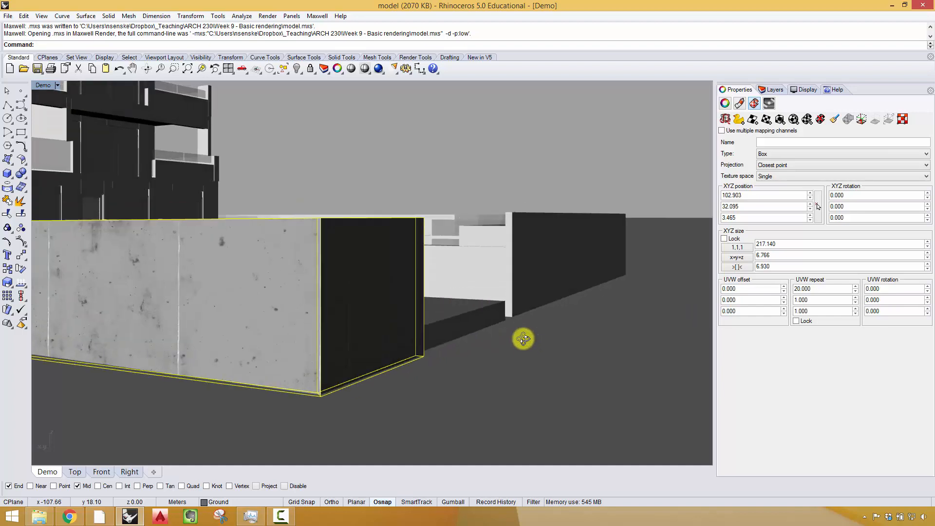
pyautogui.scroll(3, 518, 338)
pyautogui.keyDown('shift'); pyautogui.moveTo(431, 324); pyautogui.dragTo(478, 309, button='right'); pyautogui.keyUp('shift')
pyautogui.keyDown('shift'); pyautogui.moveTo(387, 322); pyautogui.dragTo(426, 317, button='right'); pyautogui.keyUp('shift')
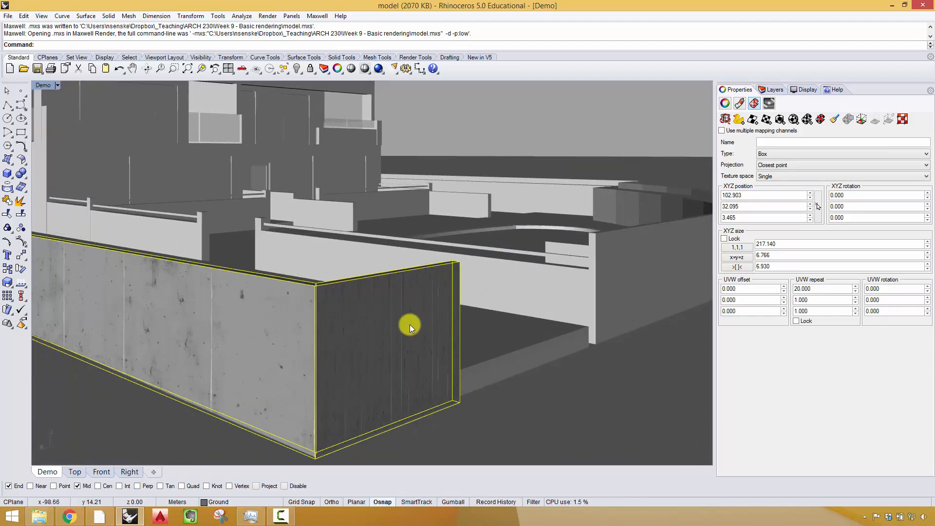
pyautogui.doubleClick(805, 300)
pyautogui.write('2')
pyautogui.press('Return')
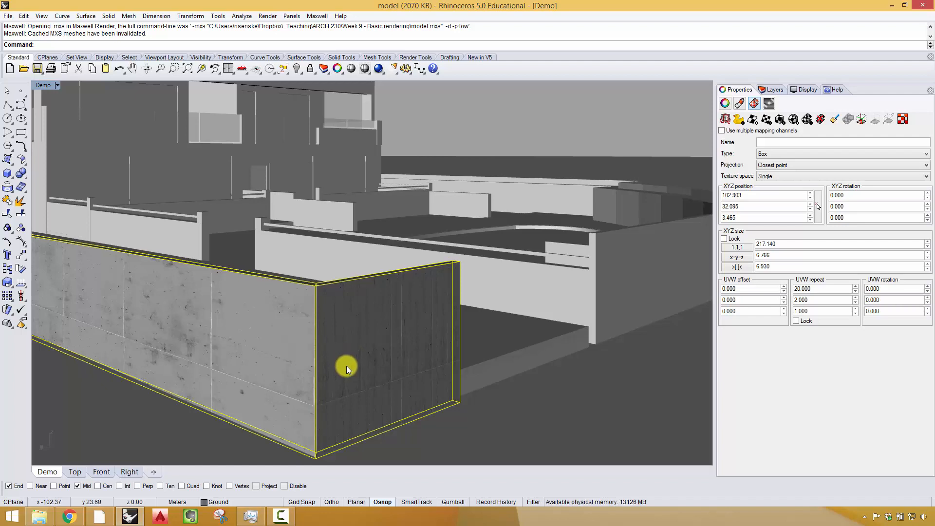
pyautogui.moveTo(347, 366); pyautogui.dragTo(404, 286, button='right')
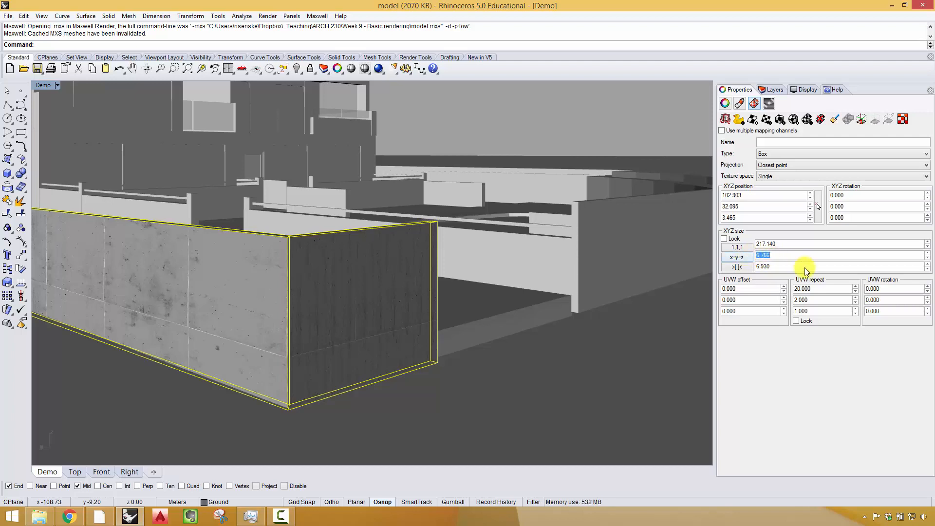
# Step: Try Y sizes of 10 and 20 for the boundary wall's box mapping
pyautogui.moveTo(779, 254); pyautogui.dragTo(726, 251)
pyautogui.write('10')
pyautogui.press('Return')
pyautogui.moveTo(774, 256); pyautogui.dragTo(719, 257)
pyautogui.write('20')
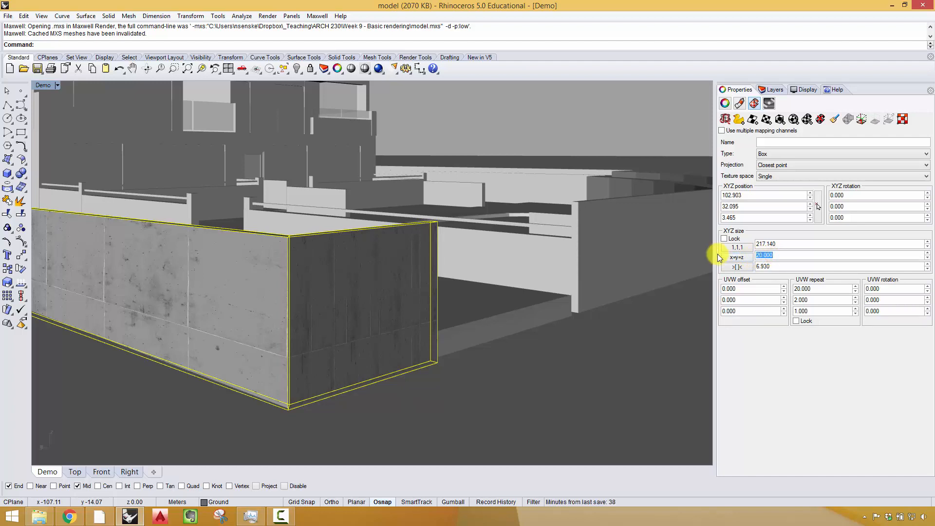
pyautogui.write('10')
# Step: Try smaller Y sizes of 1 and 0.5 for the wall's box mapping
pyautogui.doubleClick(800, 258)
pyautogui.write('1')
pyautogui.press('Return')
pyautogui.doubleClick(801, 258)
pyautogui.write('0.5')
pyautogui.press('Return')
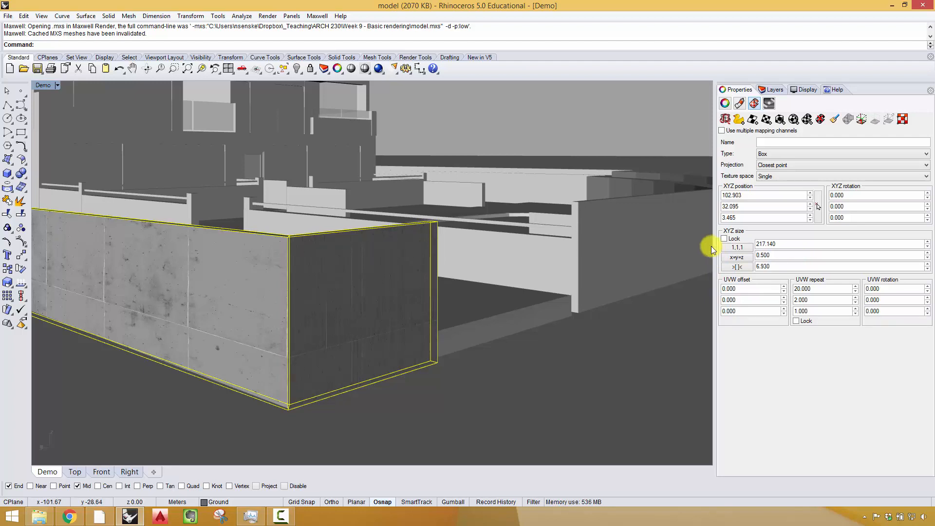
# Step: Try a Y size of 0.1 for the box mapping and inspect the texture on the wall's end face
pyautogui.doubleClick(774, 255)
pyautogui.write('0.1')
pyautogui.press('Return')
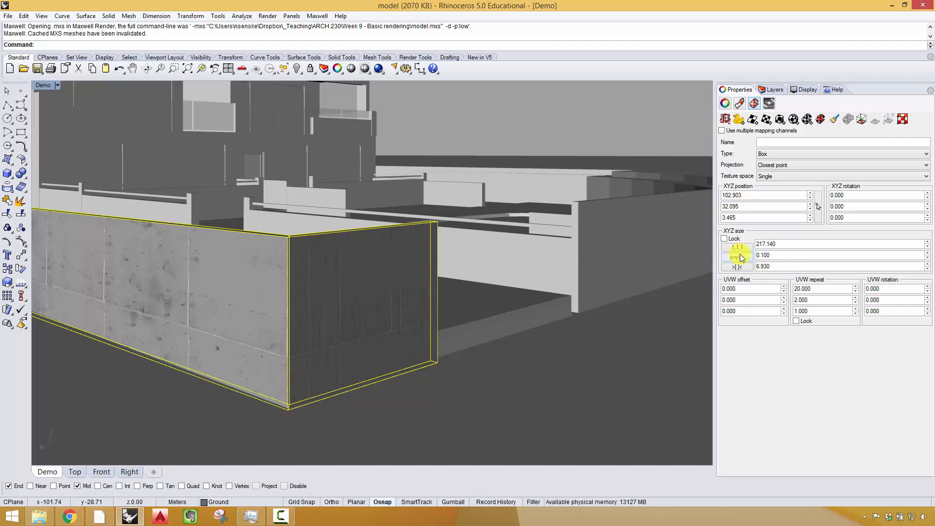
pyautogui.moveTo(777, 256); pyautogui.dragTo(712, 253)
pyautogui.moveTo(422, 340); pyautogui.dragTo(331, 322, button='right')
pyautogui.moveTo(330, 322); pyautogui.dragTo(460, 306, button='right')
pyautogui.scroll(5, 319, 236)
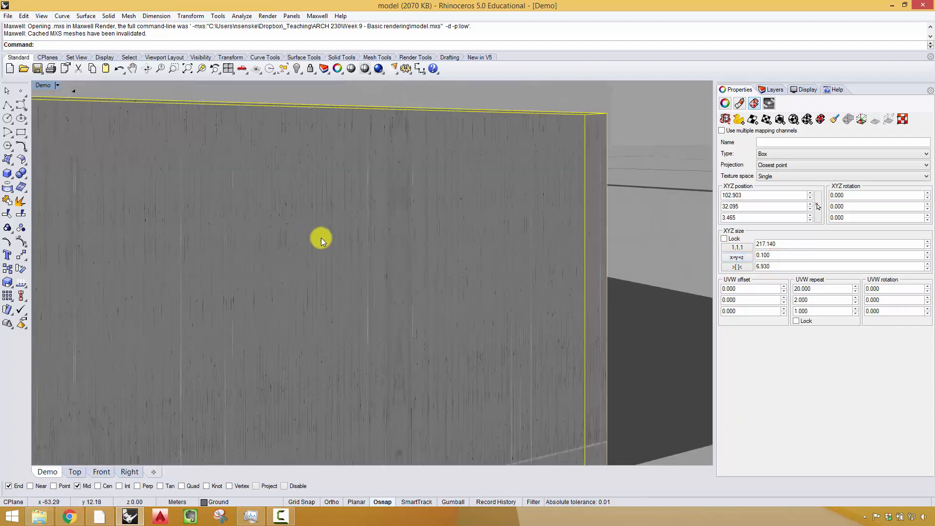
pyautogui.scroll(-5, 324, 236)
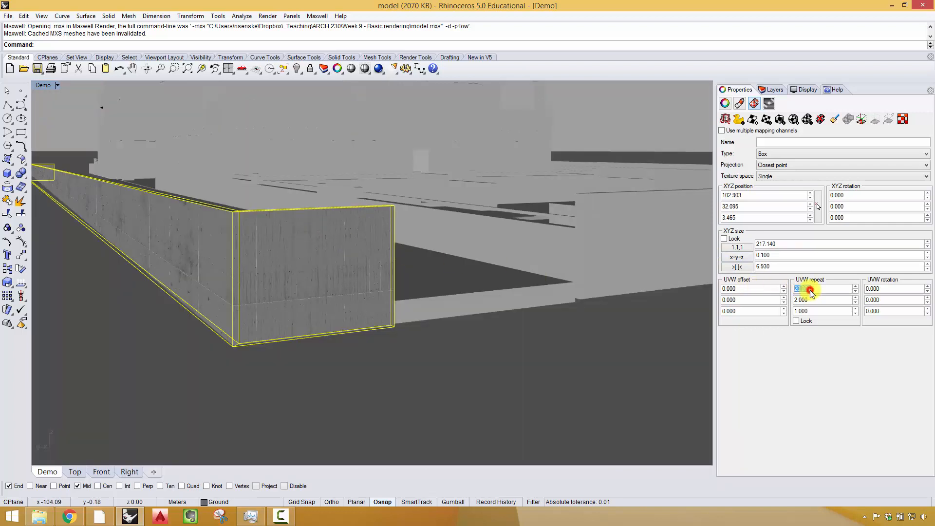
# Step: Set the U repeat of the wall's box mapping to 10 and compare the end face with the long side
pyautogui.moveTo(803, 289); pyautogui.dragTo(836, 289)
pyautogui.write('10')
pyautogui.press('Return')
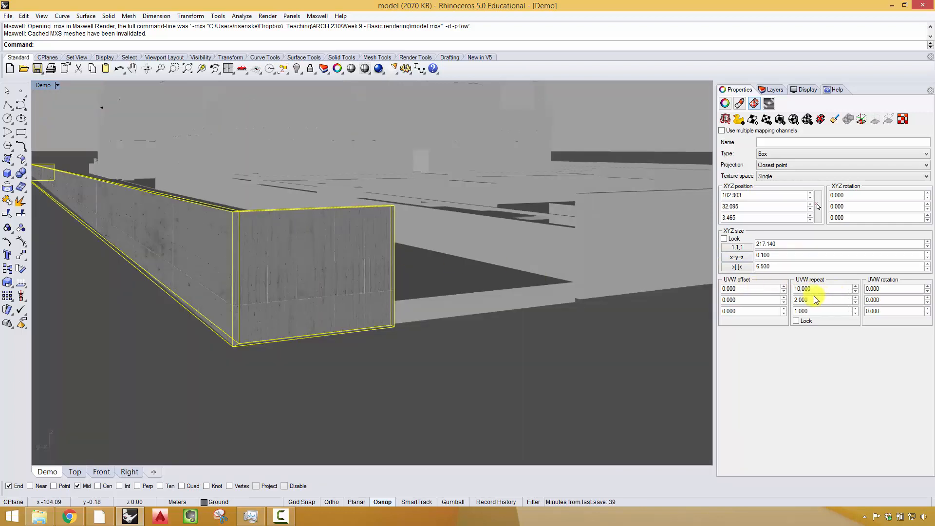
pyautogui.doubleClick(814, 290)
pyautogui.scroll(5, 401, 259)
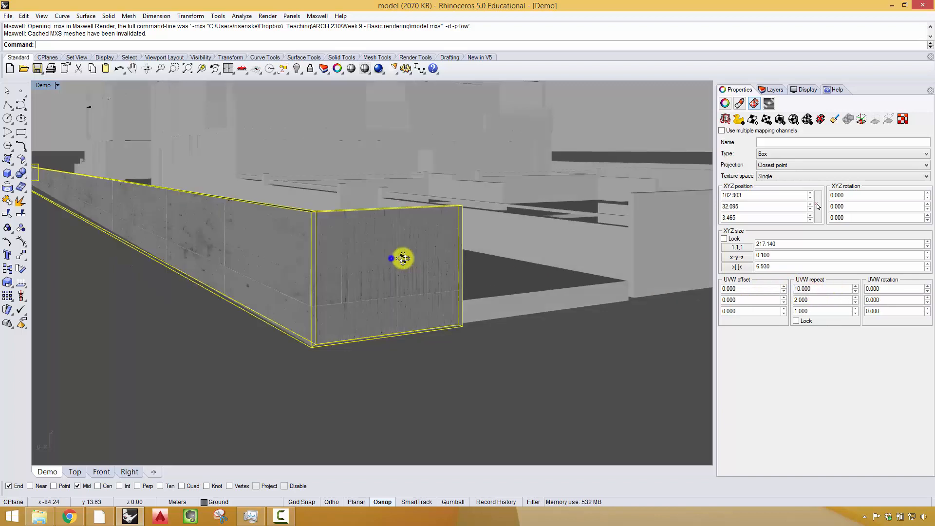
pyautogui.scroll(-3, 409, 258)
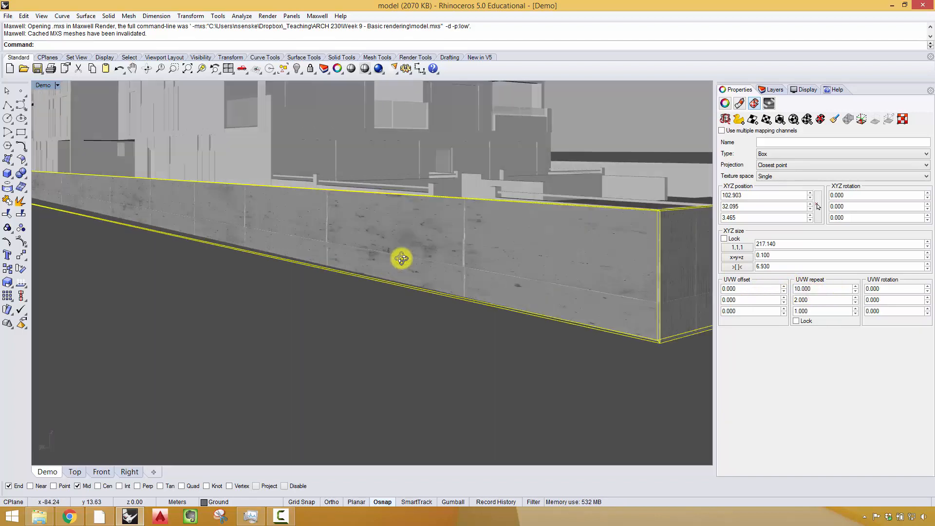
# Step: Try V repeats of 1 and 3 for the boundary wall's box mapping
pyautogui.doubleClick(813, 299)
pyautogui.write('1')
pyautogui.press('Return')
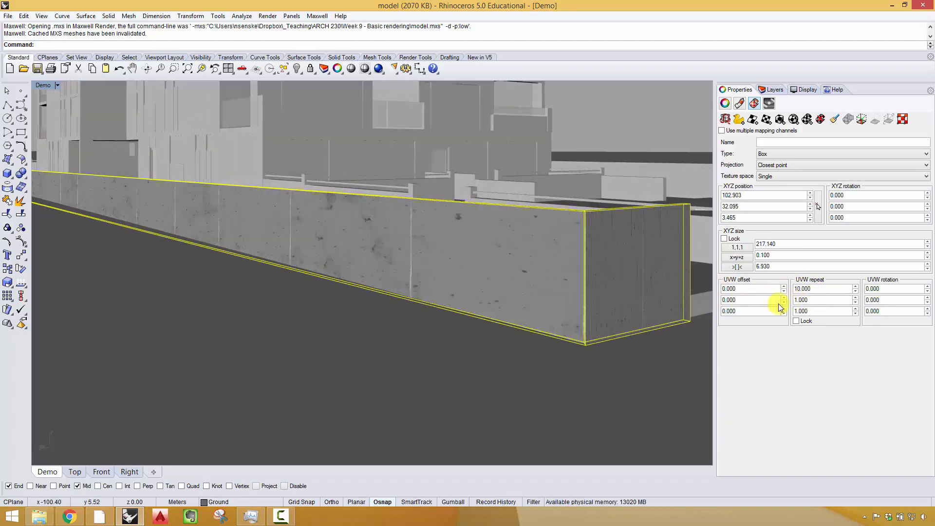
pyautogui.doubleClick(817, 300)
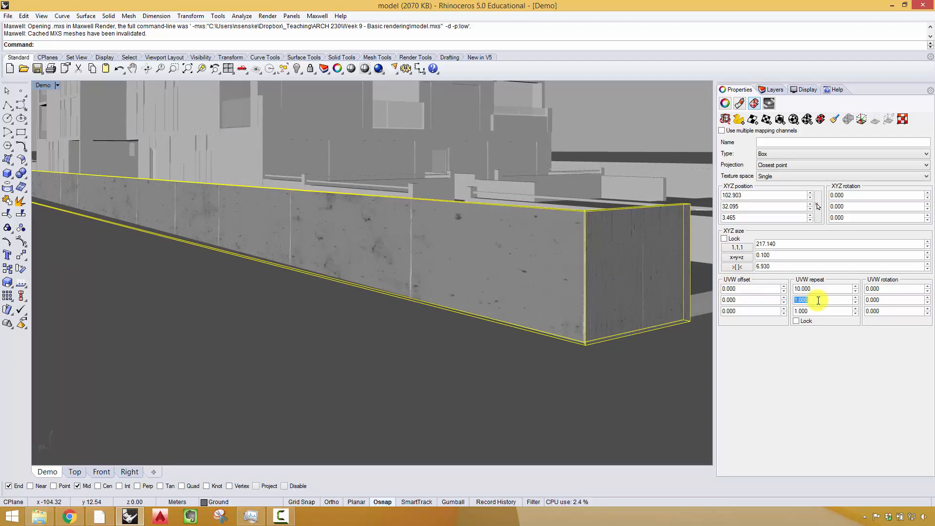
pyautogui.write('3')
pyautogui.press('Return')
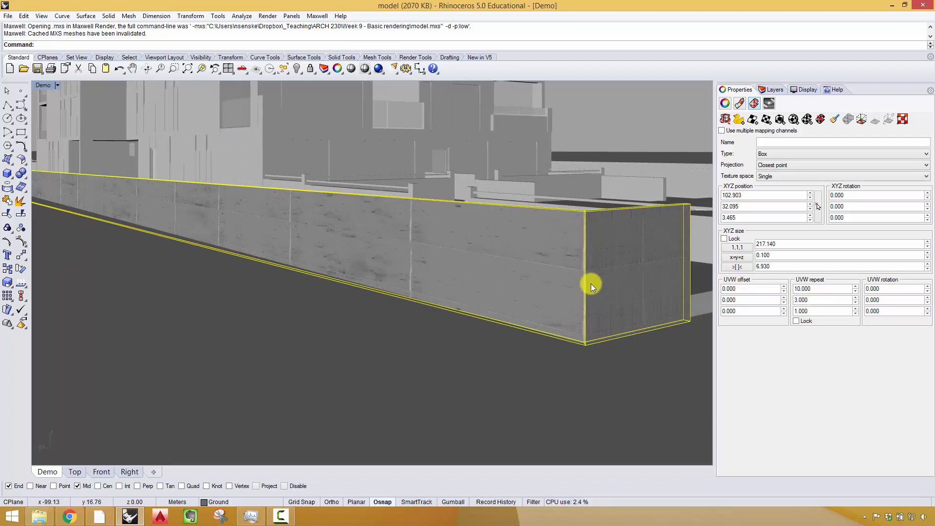
# Step: Set the V repeat of the wall's box mapping to 1 and inspect the end face up close
pyautogui.click(809, 294)
pyautogui.doubleClick(810, 297)
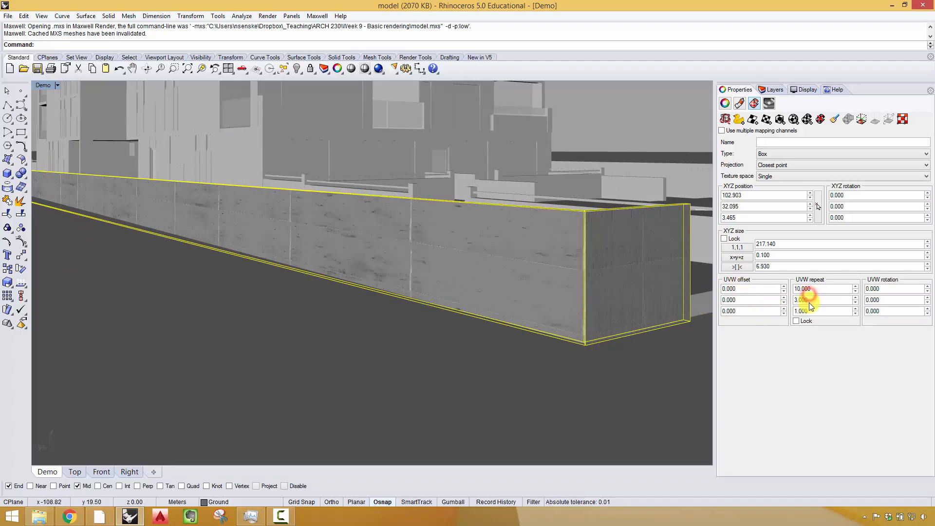
pyautogui.write('1')
pyautogui.press('Return')
pyautogui.moveTo(652, 287); pyautogui.dragTo(578, 292, button='right')
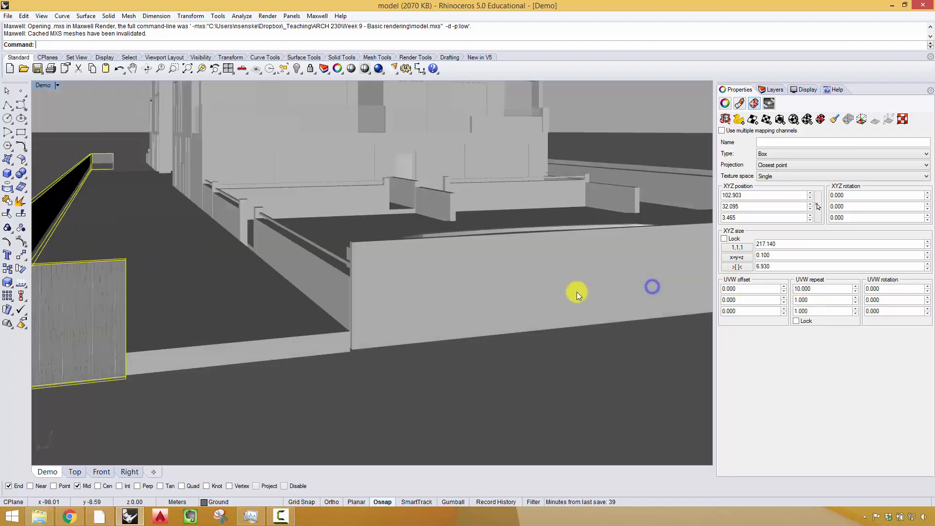
pyautogui.moveTo(497, 294); pyautogui.dragTo(567, 285, button='right')
pyautogui.scroll(5, 342, 260)
pyautogui.scroll(3, 342, 259)
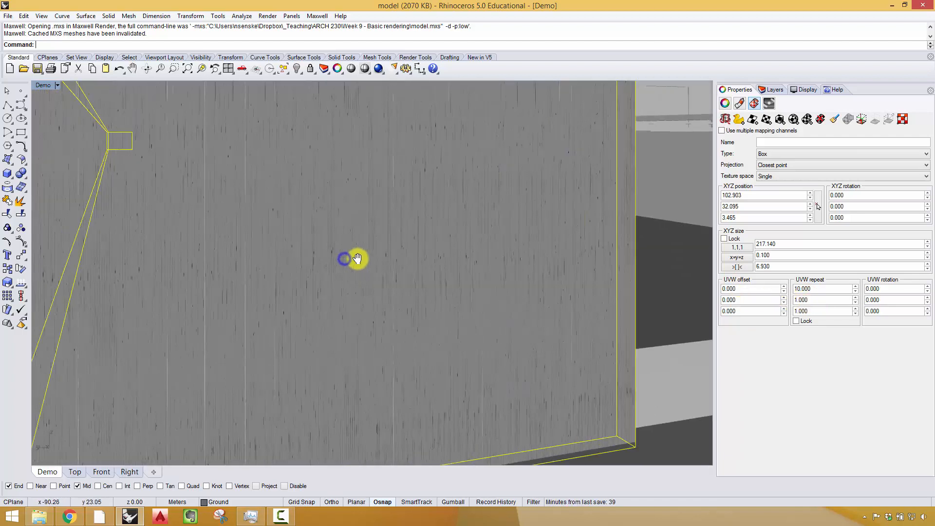
# Step: Try Y sizes of 1 and 6 for the box mapping while viewing the wall's end face
pyautogui.doubleClick(781, 255)
pyautogui.write('1')
pyautogui.press('Return')
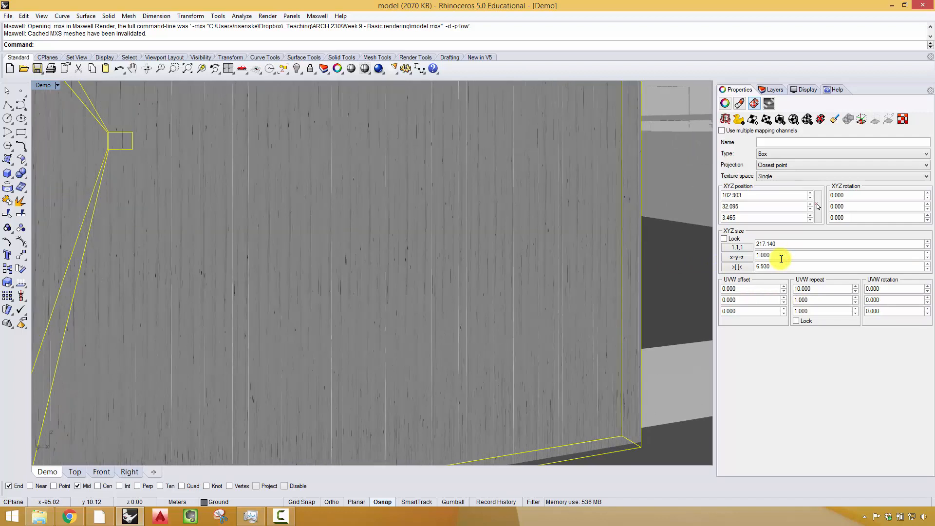
pyautogui.doubleClick(778, 256)
pyautogui.write('6')
pyautogui.press('Return')
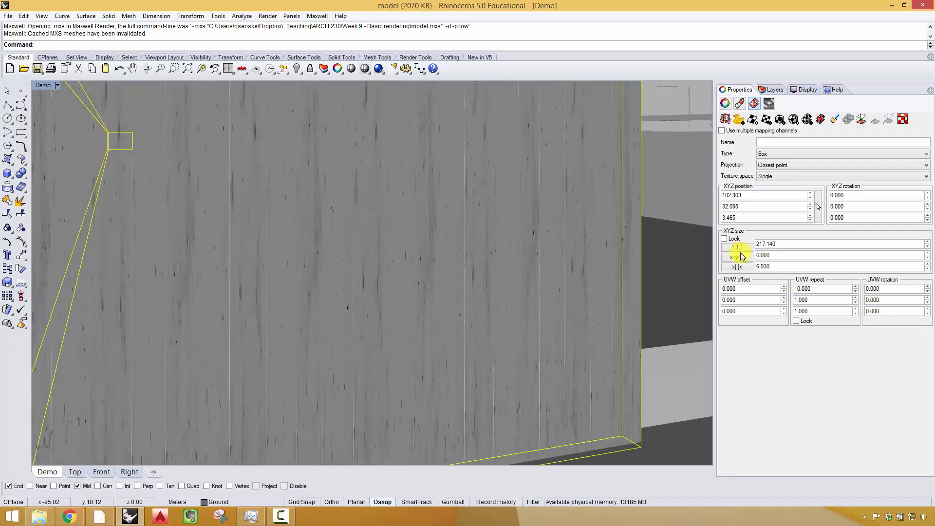
pyautogui.scroll(-3, 548, 268)
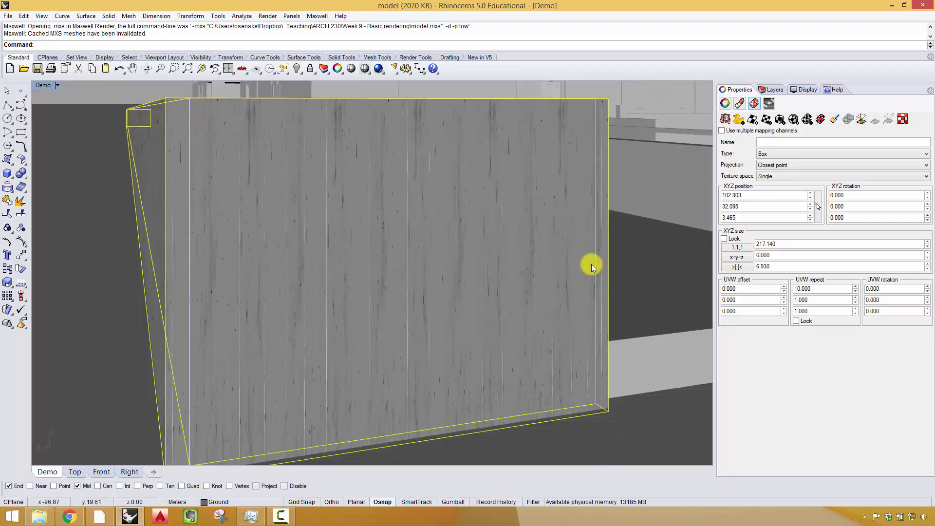
# Step: Try a Y size of 60 for the box mapping and compare the texture on both sides of the corner
pyautogui.doubleClick(776, 255)
pyautogui.write('0')
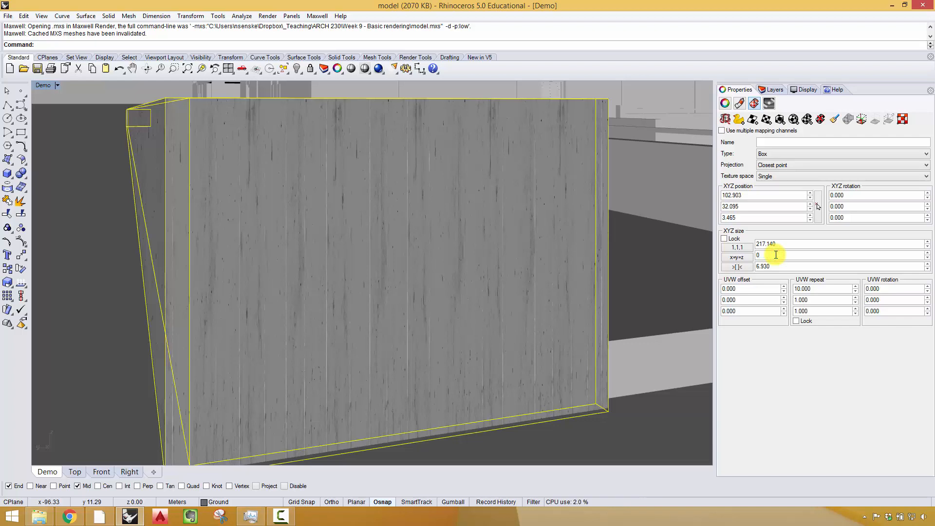
pyautogui.write('60')
pyautogui.press('Return')
pyautogui.scroll(3, 536, 266)
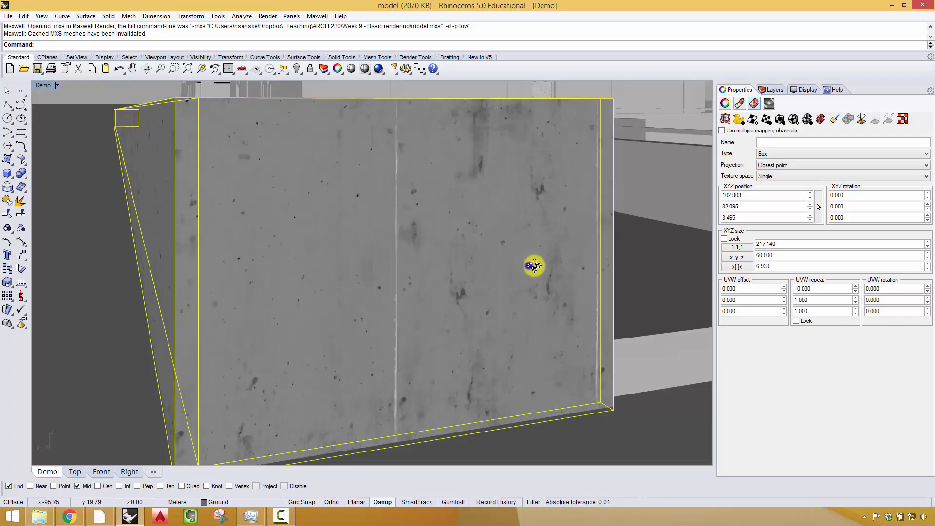
pyautogui.scroll(-3, 536, 266)
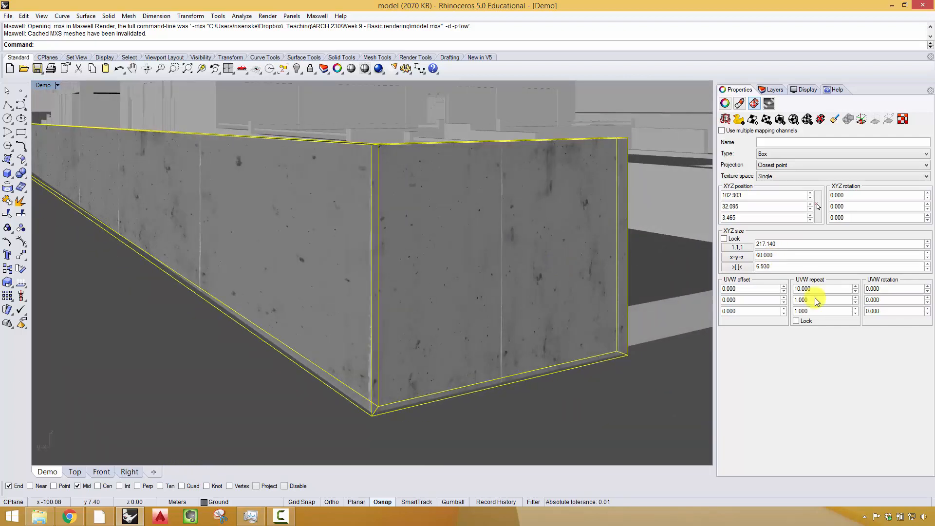
# Step: Set the Y size of the boundary wall's box mapping to 200
pyautogui.doubleClick(789, 255)
pyautogui.write('2')
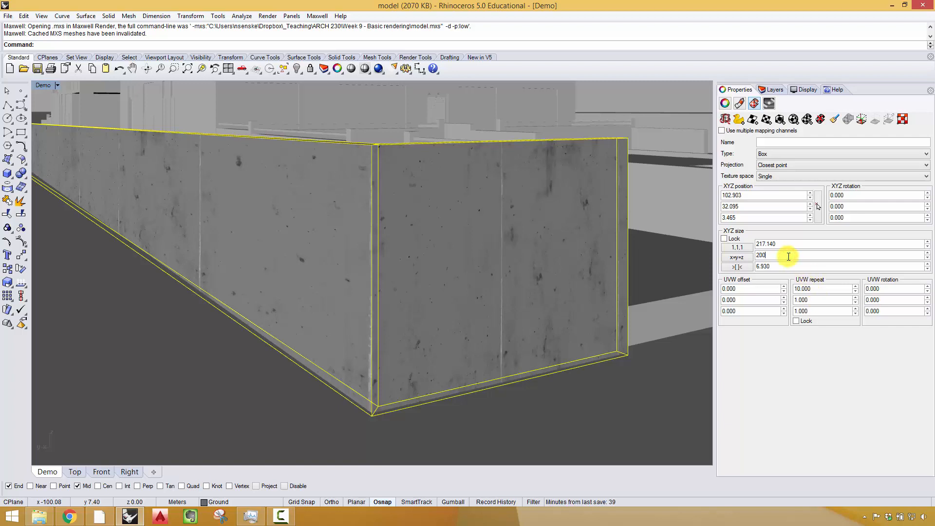
pyautogui.press('Return')
pyautogui.moveTo(599, 251); pyautogui.dragTo(398, 240, button='right')
pyautogui.moveTo(434, 421); pyautogui.dragTo(463, 331, button='right')
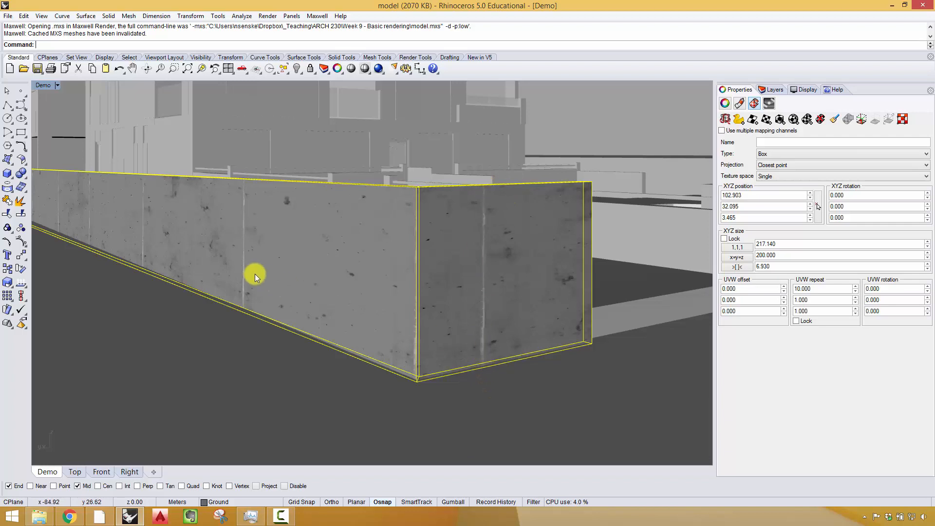
# Step: Examine the concrete's scale and direction on the wall's long side and end face from several angles
pyautogui.moveTo(253, 273); pyautogui.dragTo(244, 180, button='right')
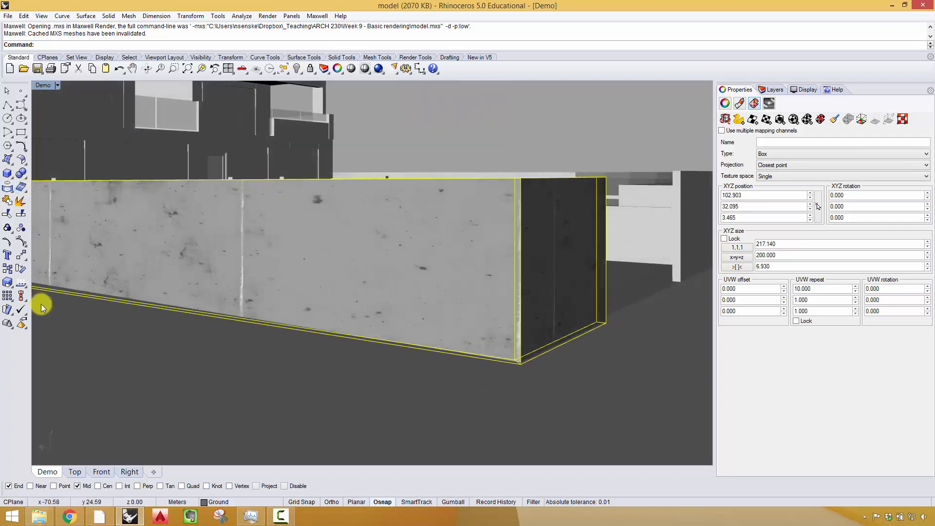
pyautogui.moveTo(321, 277); pyautogui.dragTo(256, 281, button='right')
pyautogui.scroll(3, 405, 297)
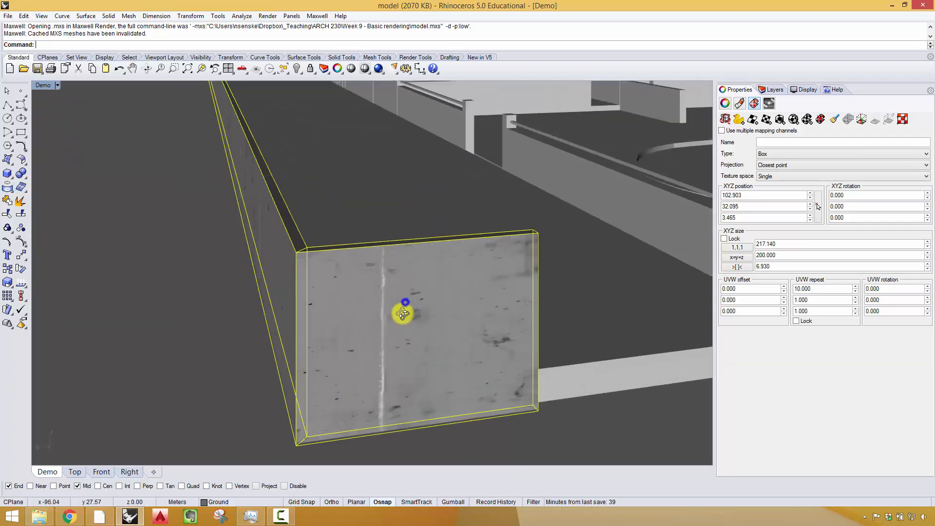
pyautogui.scroll(2, 401, 370)
pyautogui.scroll(-4, 426, 357)
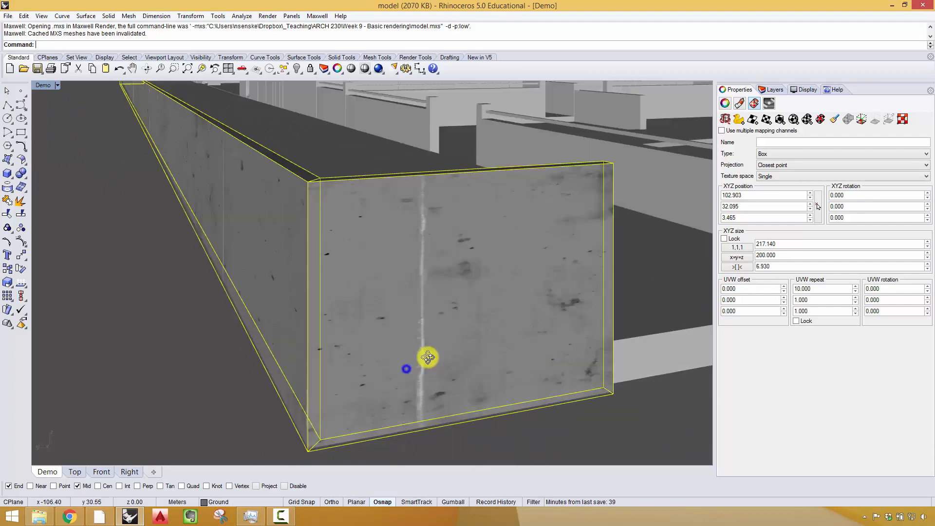
pyautogui.scroll(4, 416, 367)
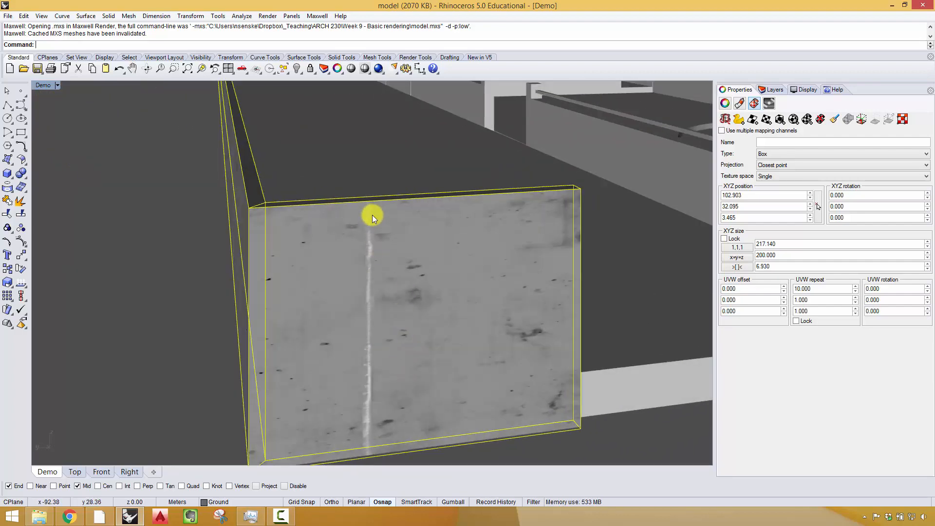
pyautogui.scroll(-5, 394, 271)
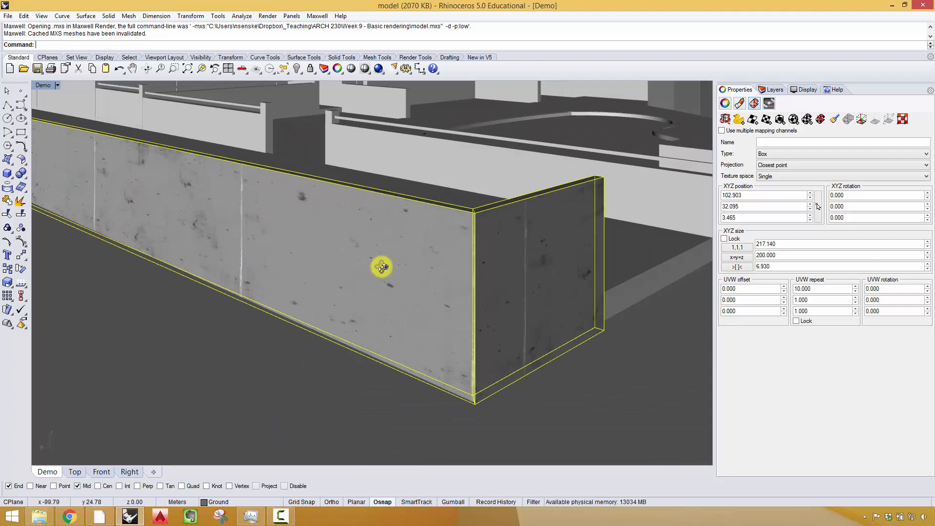
pyautogui.scroll(3, 377, 263)
pyautogui.scroll(2, 368, 263)
# Step: Frame the wall's end face, start a Maxwell Fire preview of the Demo view and refresh its scene
pyautogui.moveTo(462, 270); pyautogui.dragTo(460, 243, button='right')
pyautogui.keyDown('shift'); pyautogui.moveTo(460, 243); pyautogui.dragTo(409, 253, button='right'); pyautogui.keyUp('shift')
pyautogui.click(317, 16)
pyautogui.moveTo(341, 27)
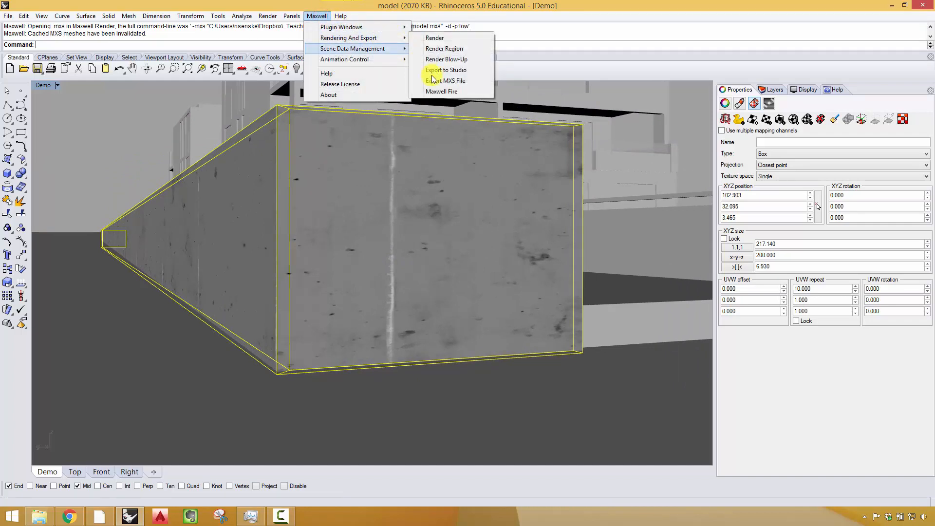
pyautogui.click(435, 90)
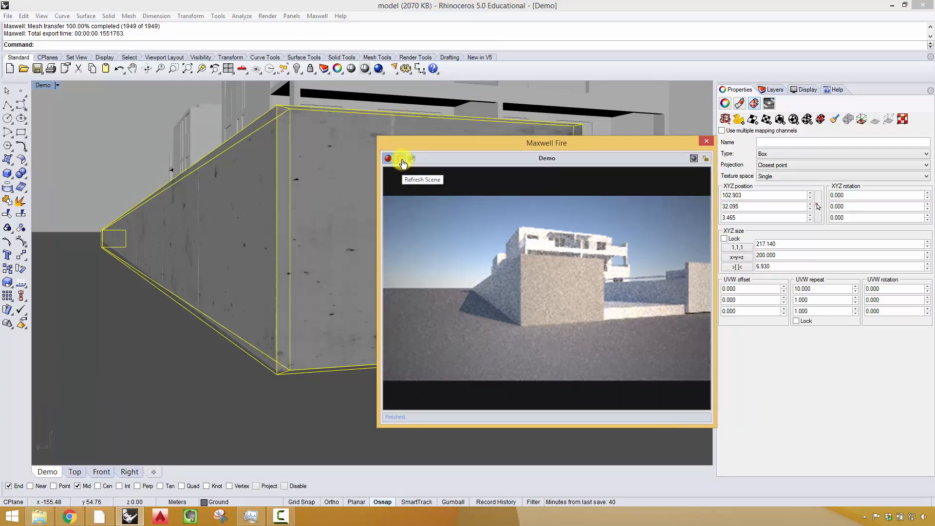
pyautogui.click(402, 163)
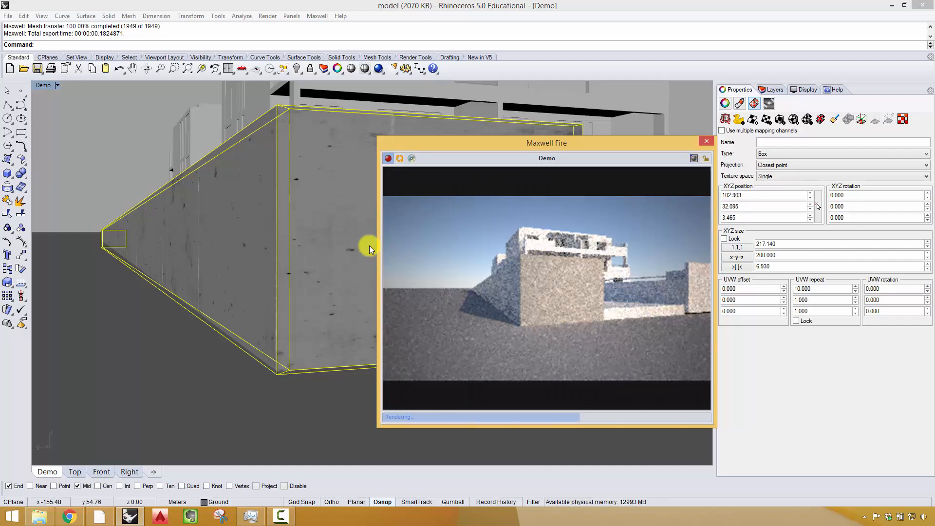
# Step: Bring the wall's end face closer in the Demo view and examine its concrete texture in the Maxwell Fire preview
pyautogui.click(173, 69)
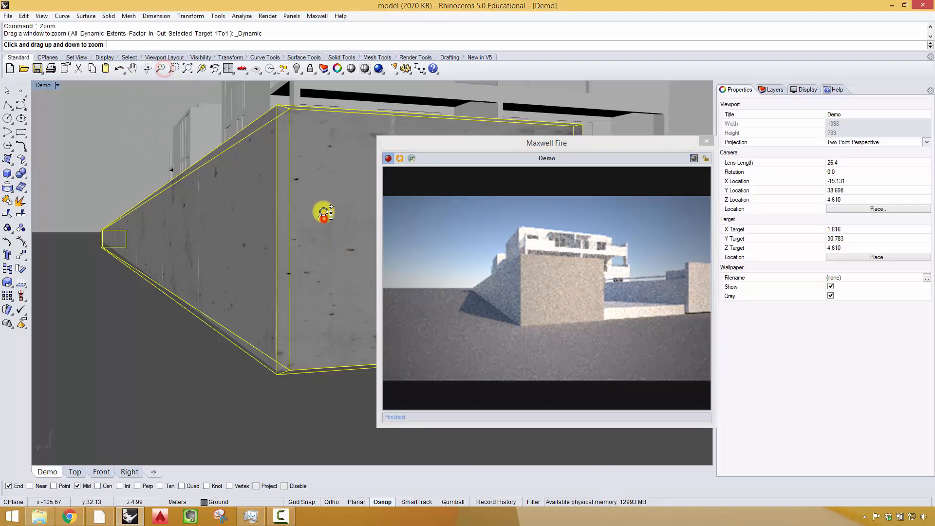
pyautogui.moveTo(324, 211); pyautogui.dragTo(324, 192)
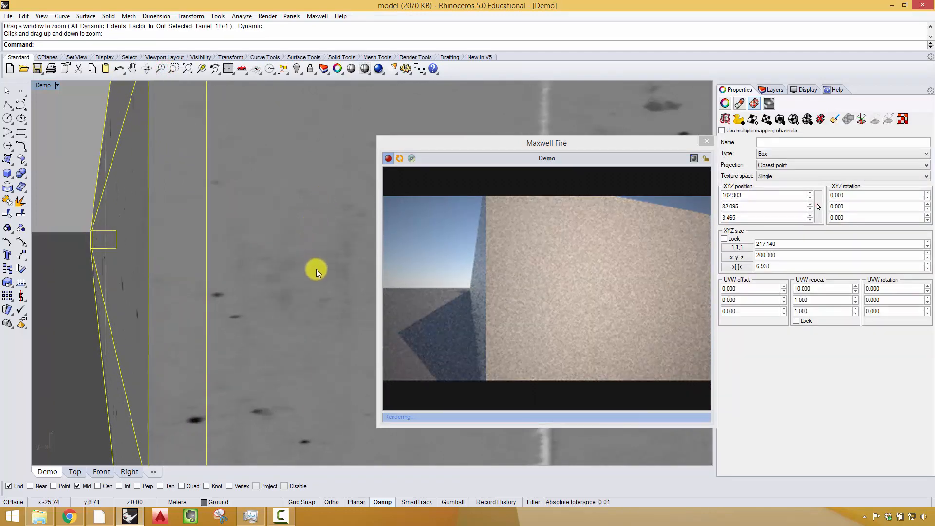
pyautogui.keyDown('shift'); pyautogui.moveTo(317, 268); pyautogui.dragTo(232, 259, button='right'); pyautogui.keyUp('shift')
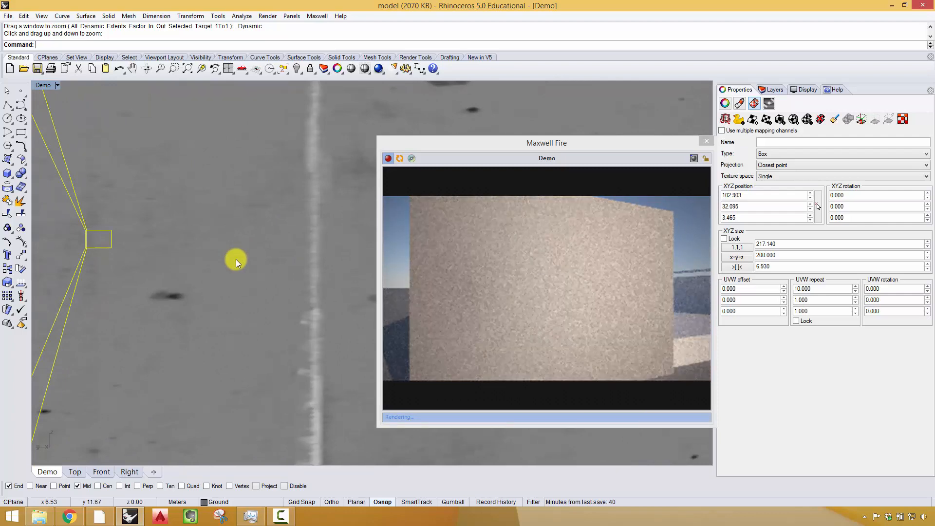
pyautogui.moveTo(236, 259)
pyautogui.keyDown('shift'); pyautogui.mouseDown(button='right')
pyautogui.moveTo(269, 259)
pyautogui.moveTo(244, 259)
pyautogui.mouseUp(button='right'); pyautogui.keyUp('shift')
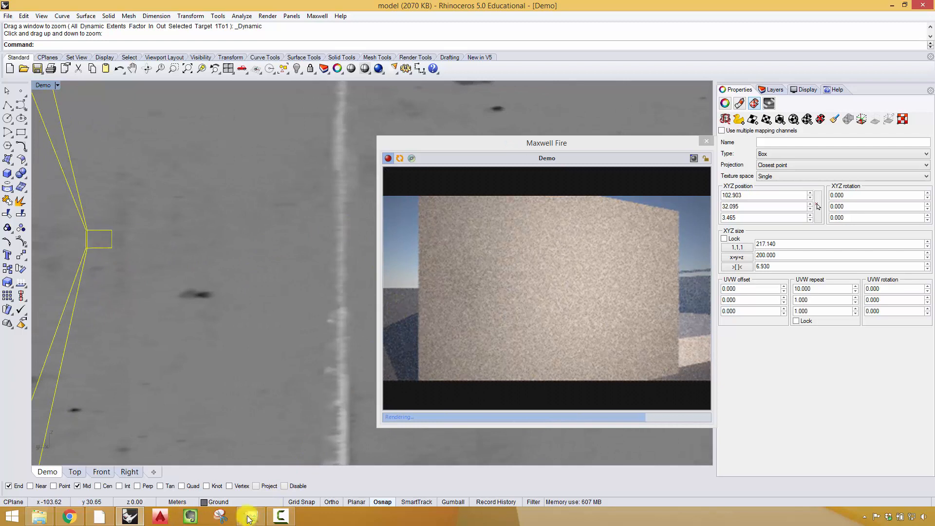
pyautogui.moveTo(289, 522)
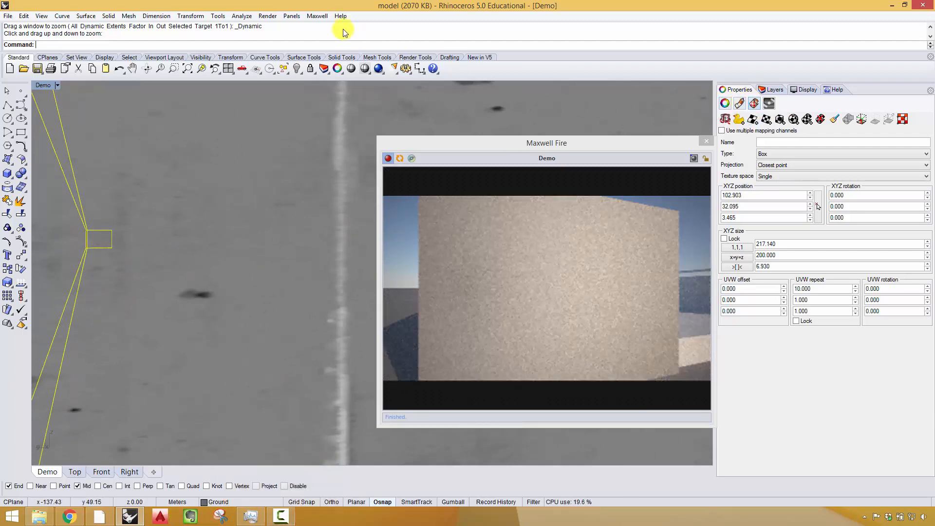
# Step: Open the concrete_tm material from the Scene Manager in the Material Editor and read its invalid paths report
pyautogui.click(317, 16)
pyautogui.moveTo(341, 27)
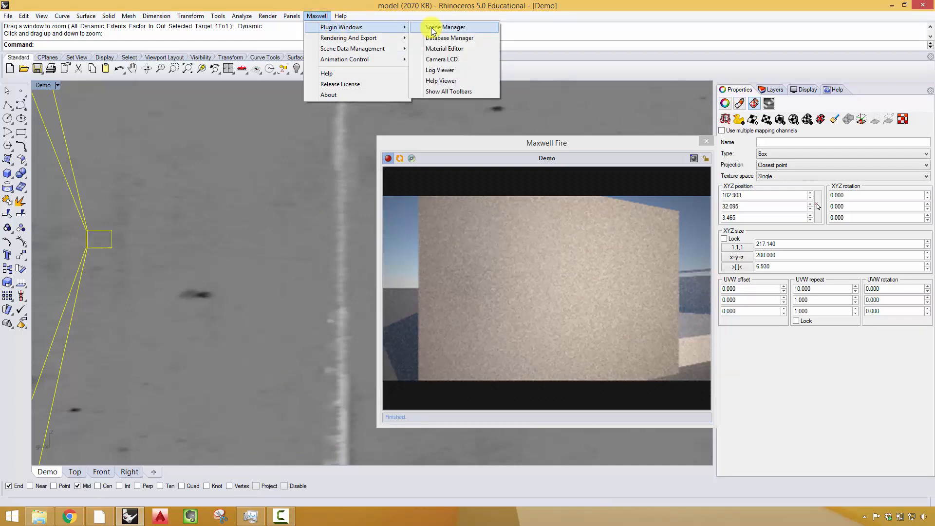
pyautogui.click(433, 28)
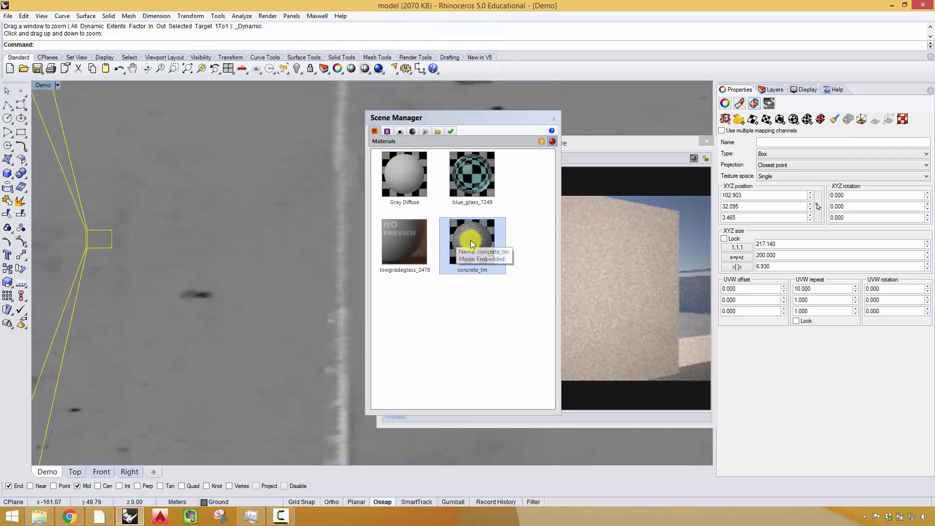
pyautogui.doubleClick(471, 241)
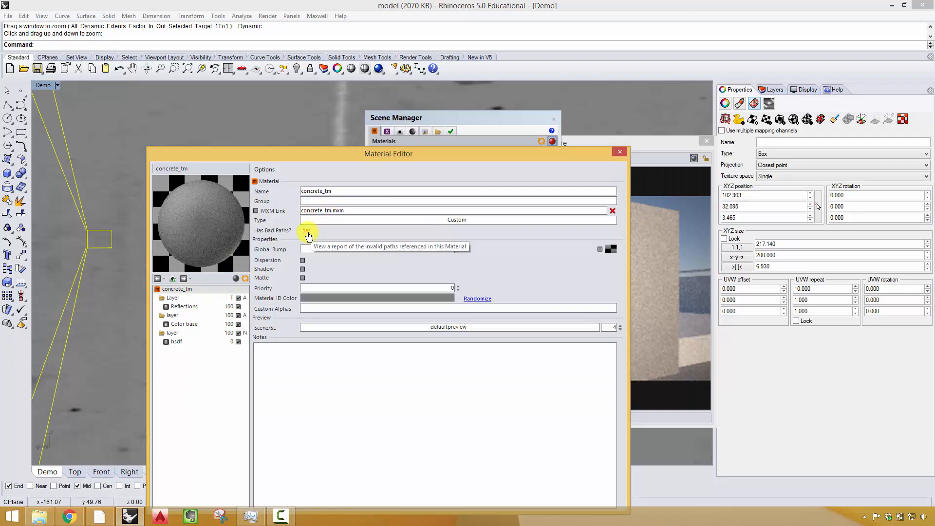
pyautogui.click(307, 232)
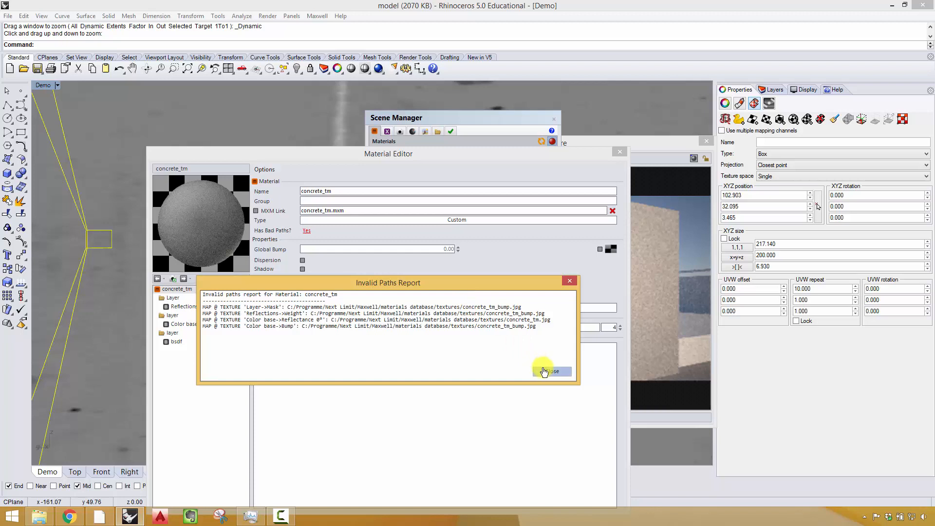
pyautogui.click(570, 280)
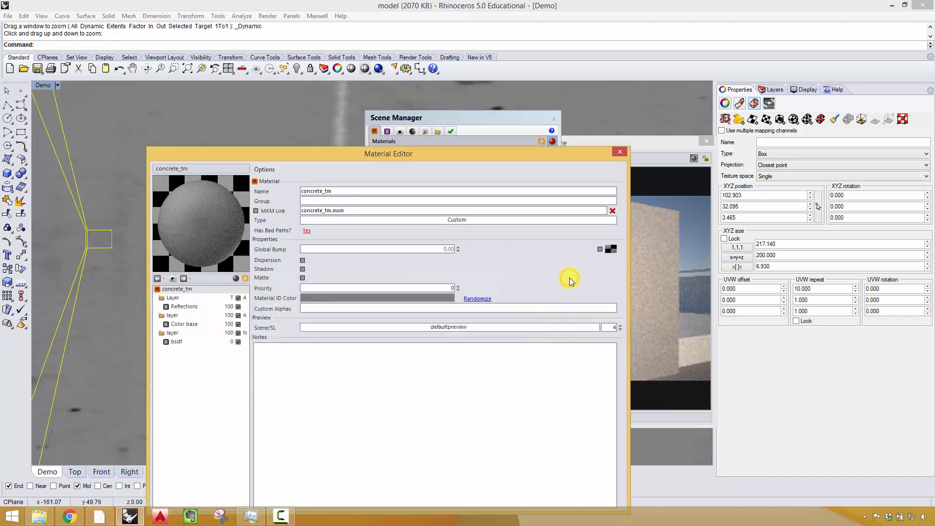
# Step: Relink the Reflections BSDF's weight map to concrete_tm_bump from the concrete folder of Maxwell_Materials on the Desktop
pyautogui.click(200, 307)
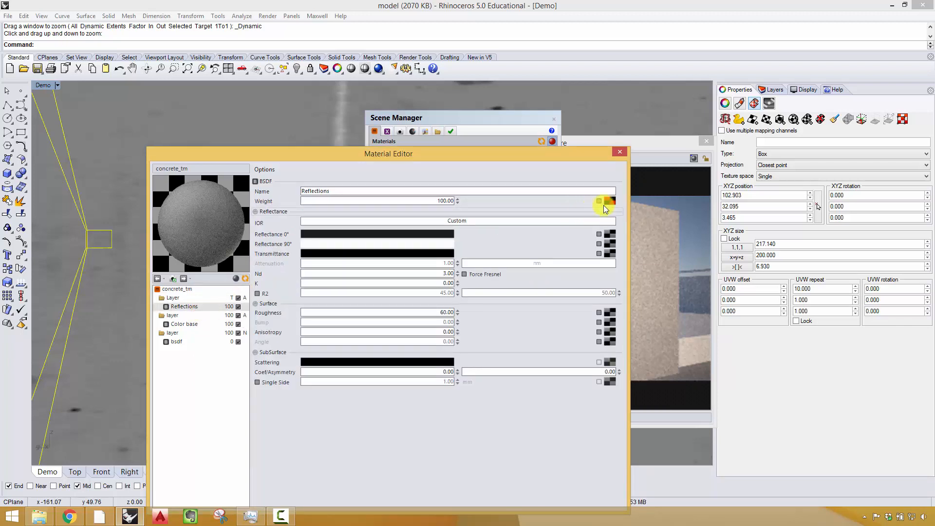
pyautogui.moveTo(609, 200)
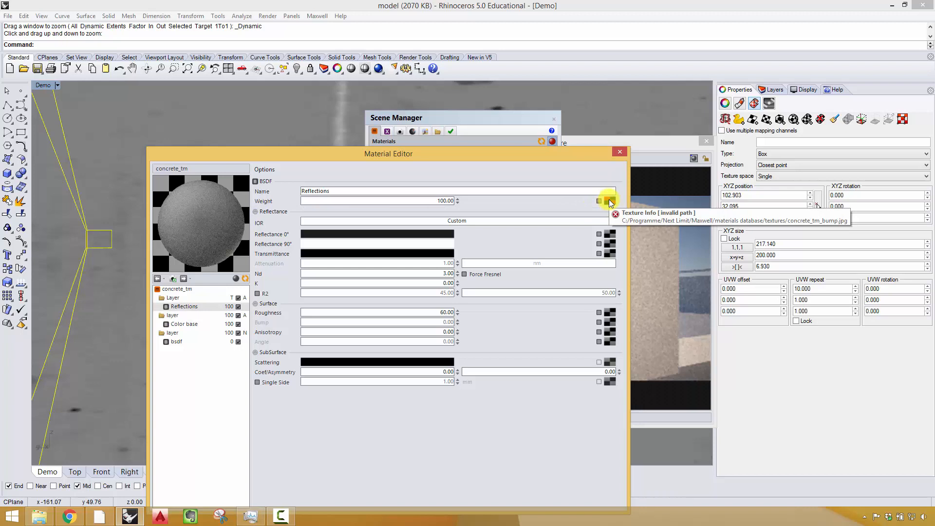
pyautogui.click(609, 200)
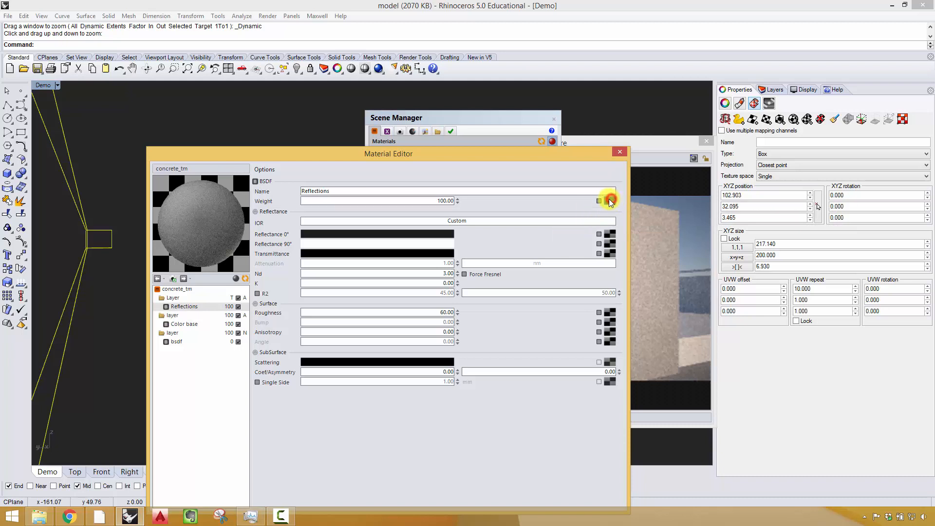
pyautogui.click(611, 202)
pyautogui.click(612, 201)
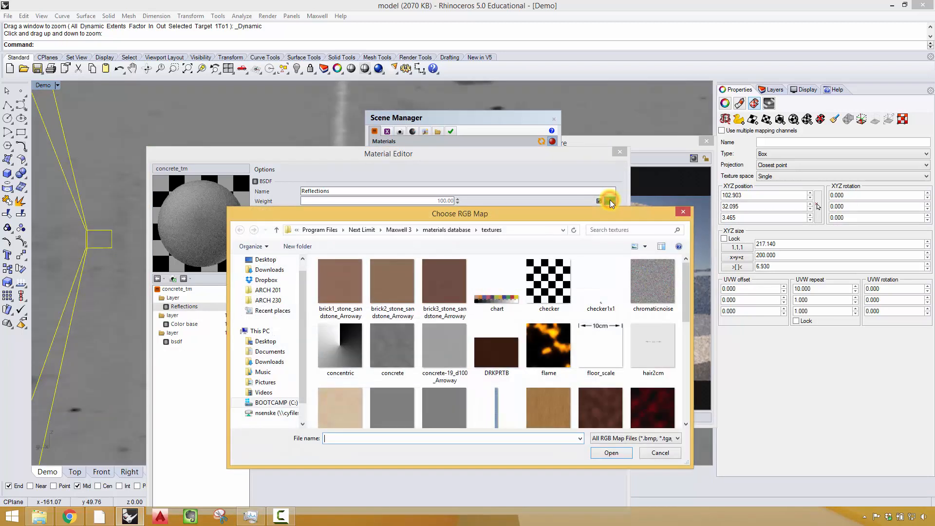
pyautogui.moveTo(302, 268); pyautogui.dragTo(302, 259)
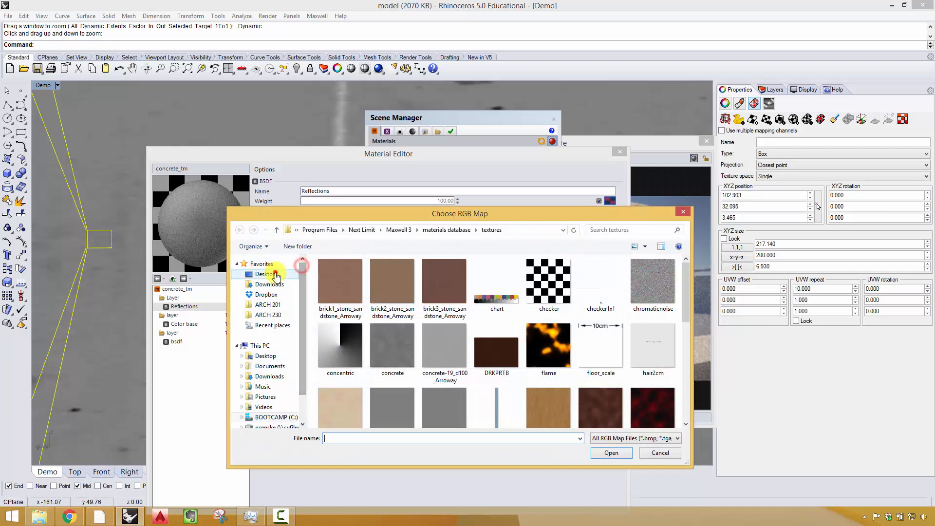
pyautogui.click(266, 273)
pyautogui.click(561, 297)
pyautogui.doubleClick(580, 297)
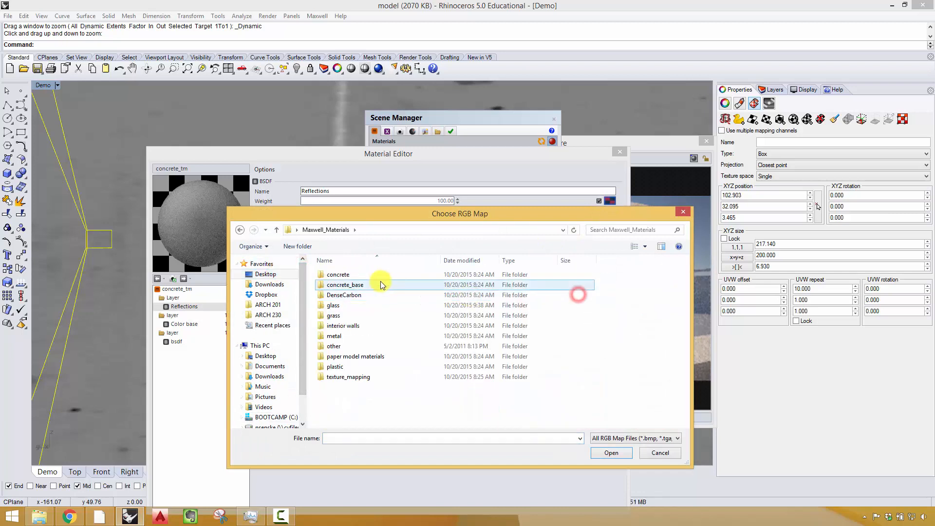
pyautogui.doubleClick(381, 282)
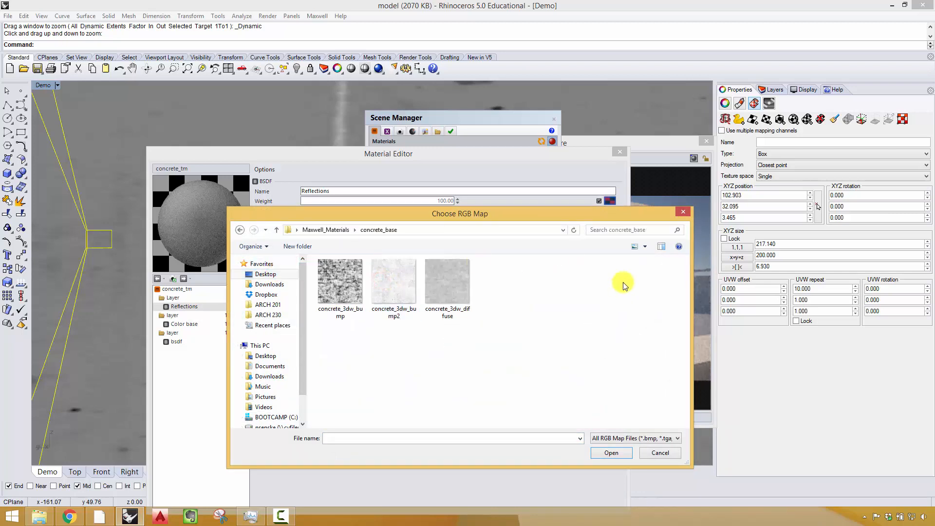
pyautogui.click(250, 231)
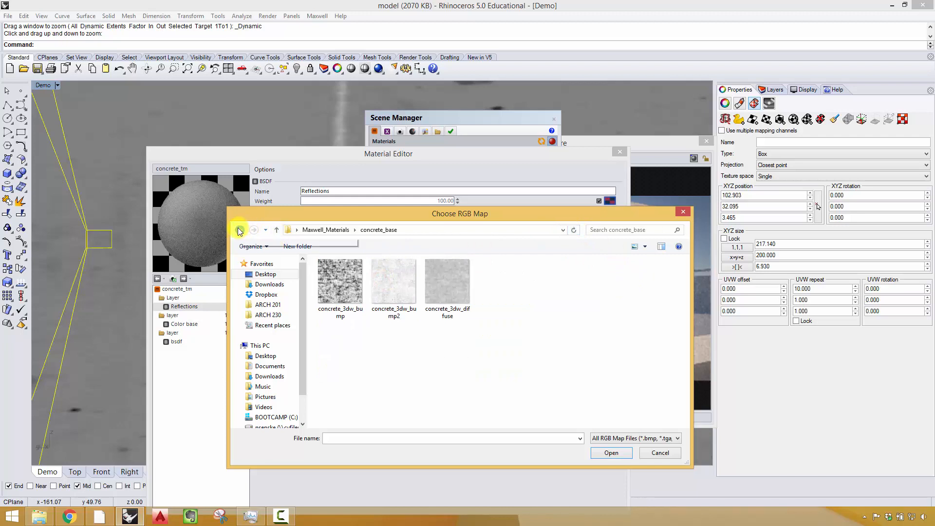
pyautogui.doubleClick(351, 274)
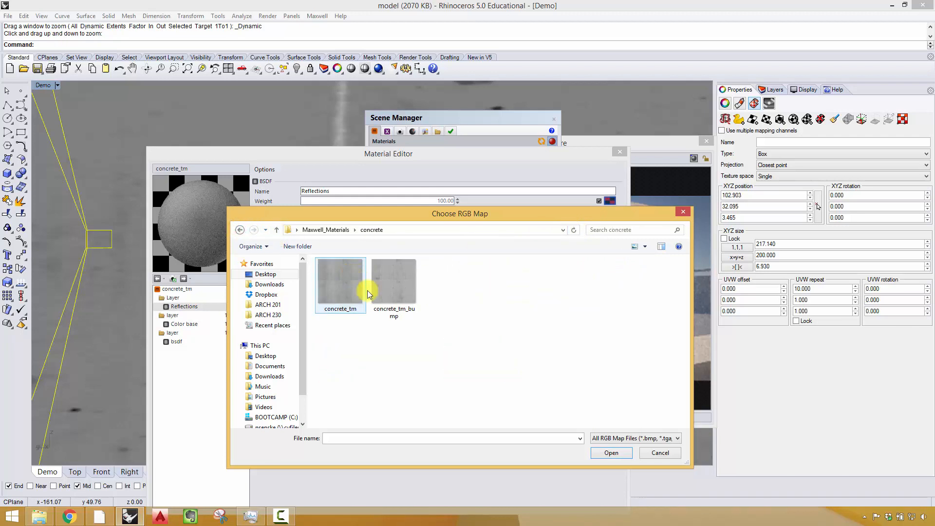
pyautogui.click(398, 285)
pyautogui.click(617, 453)
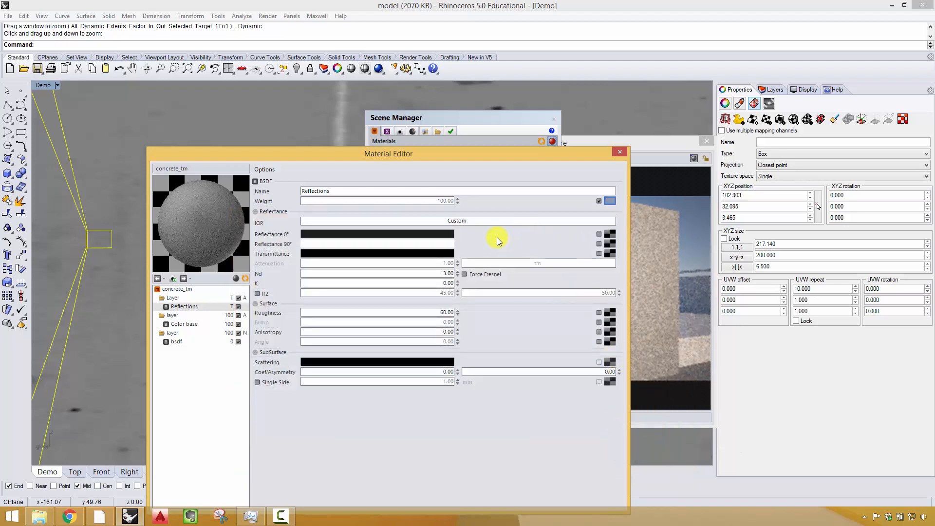
# Step: Load the concrete_tm image as the opacity mask of the layer that contains the Reflections BSDF
pyautogui.click(207, 298)
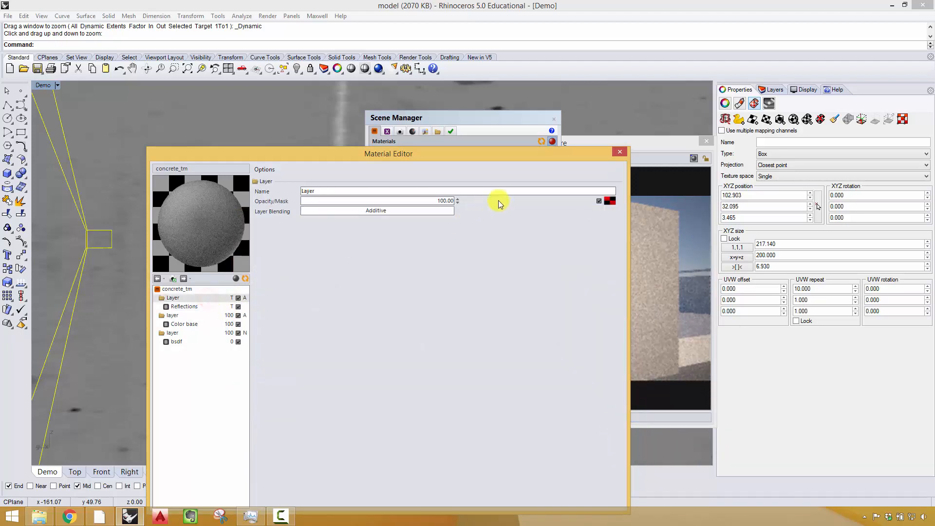
pyautogui.click(608, 201)
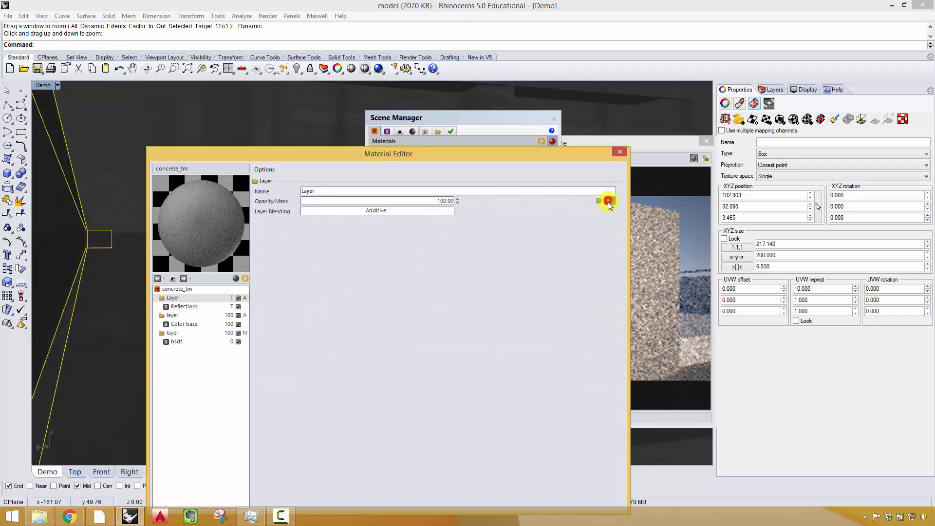
pyautogui.click(610, 203)
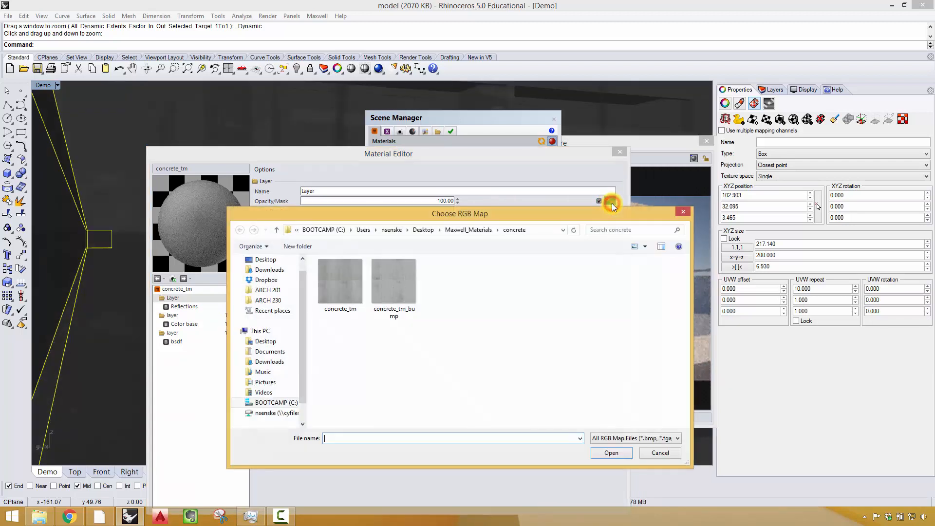
pyautogui.moveTo(428, 216); pyautogui.dragTo(435, 243)
pyautogui.click(341, 314)
pyautogui.click(616, 478)
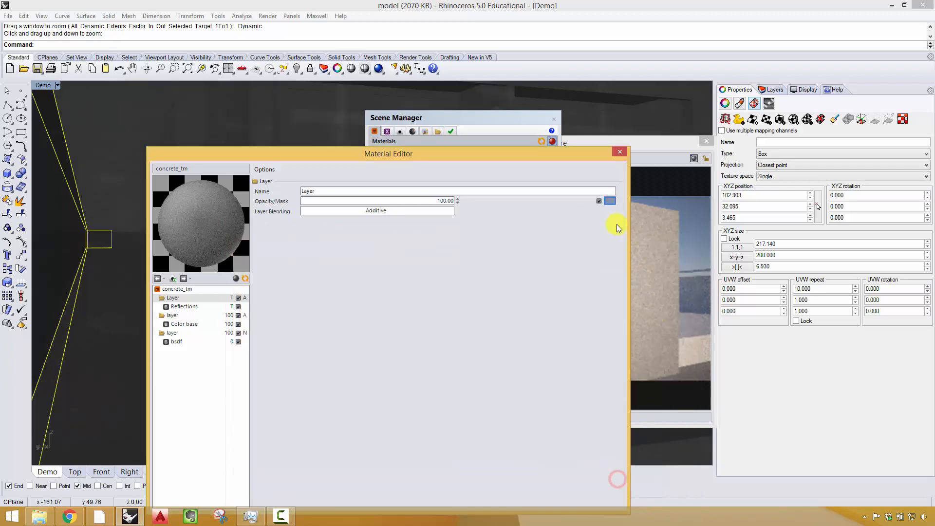
# Step: Relink the Reflectance 0° map of the Color base BSDF to the concrete_tm image
pyautogui.click(212, 307)
pyautogui.click(212, 316)
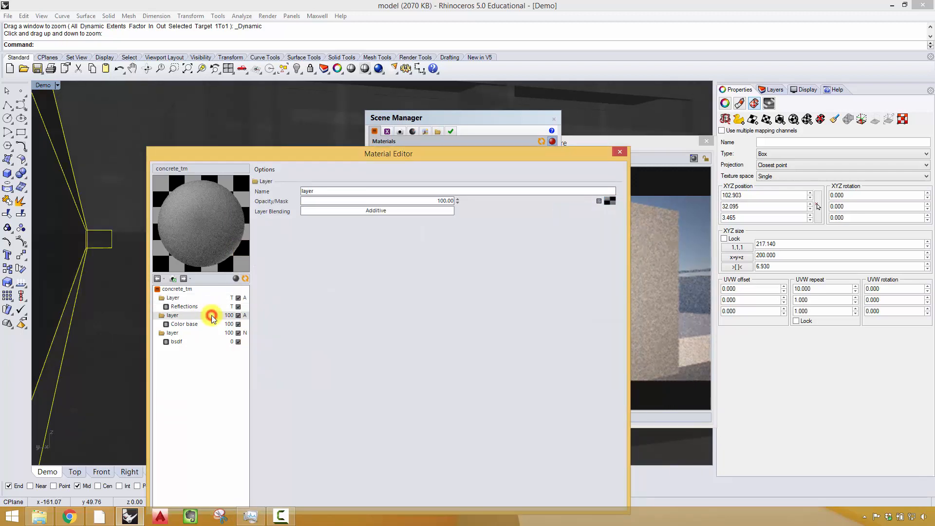
pyautogui.click(210, 324)
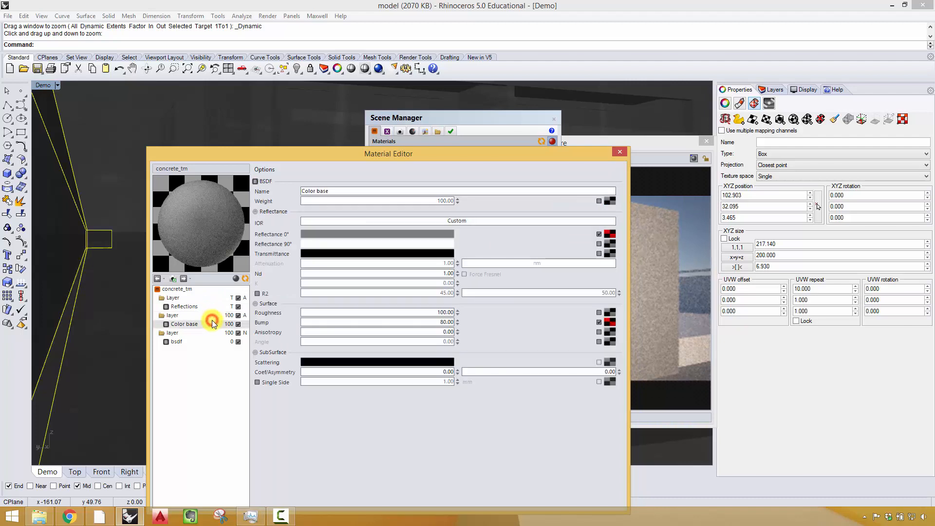
pyautogui.click(611, 233)
pyautogui.click(364, 298)
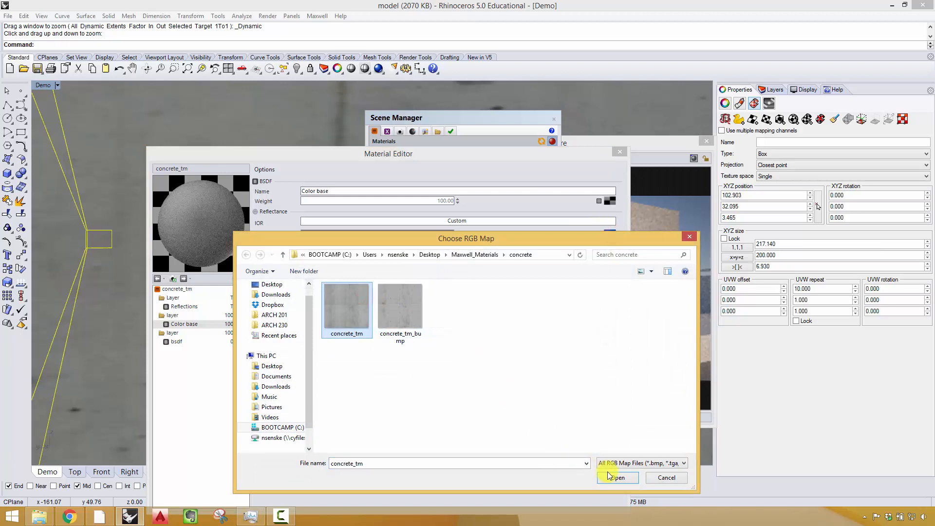
pyautogui.click(614, 476)
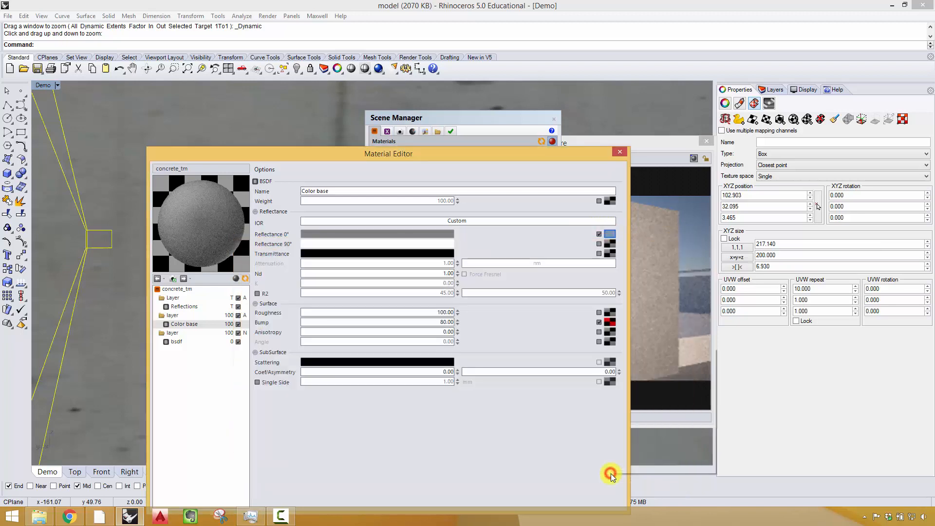
# Step: Relink the Color base BSDF's bump map to the concrete_tm_bump image
pyautogui.click(611, 323)
pyautogui.click(411, 299)
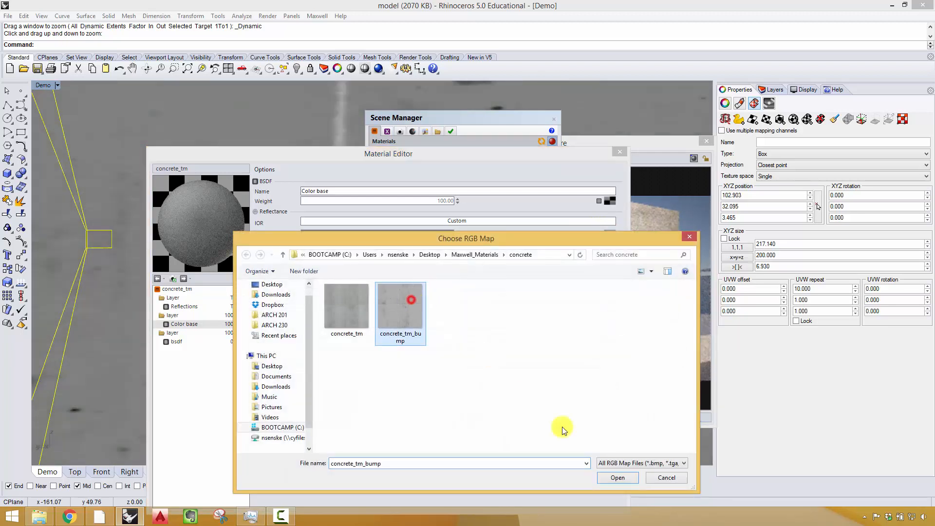
pyautogui.click(618, 478)
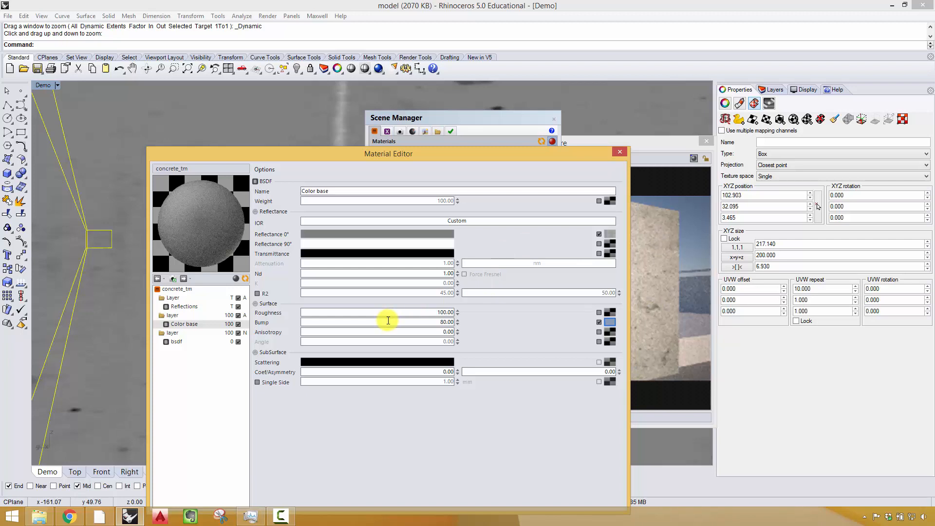
# Step: Check the material's last layer, its bsdf and the first layer's mask for missing textures, and close the Material Editor
pyautogui.click(203, 333)
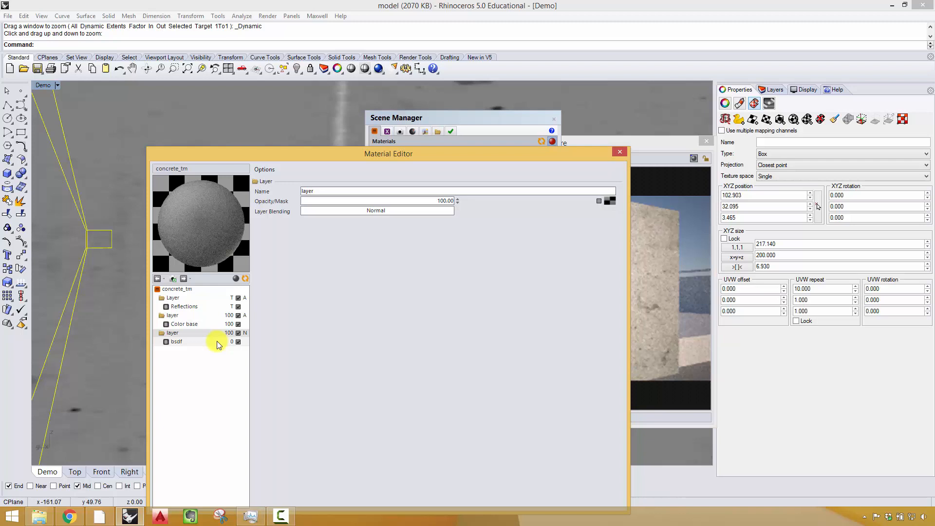
pyautogui.click(217, 343)
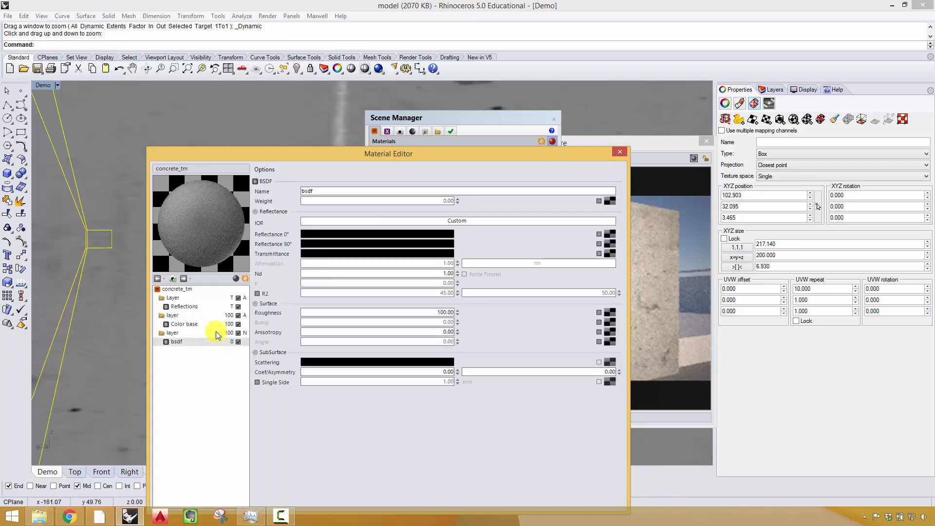
pyautogui.click(215, 298)
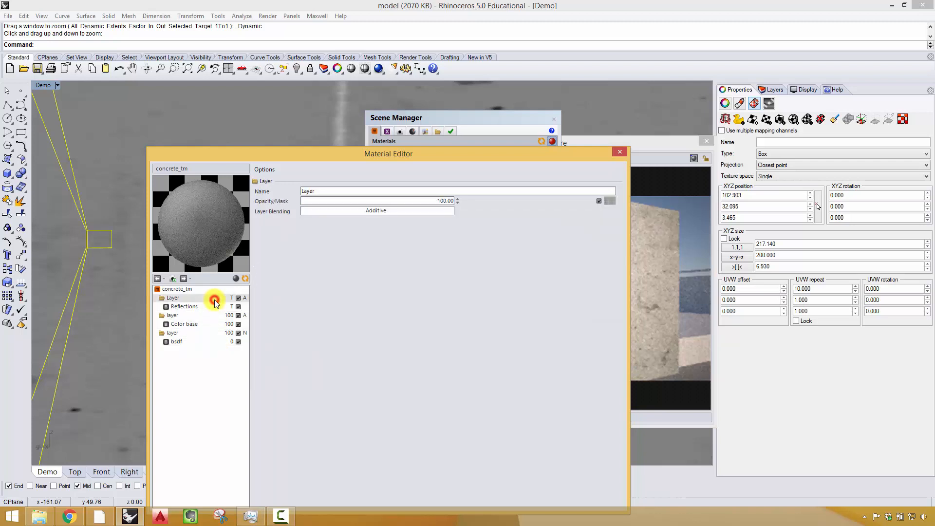
pyautogui.click(620, 154)
pyautogui.click(603, 153)
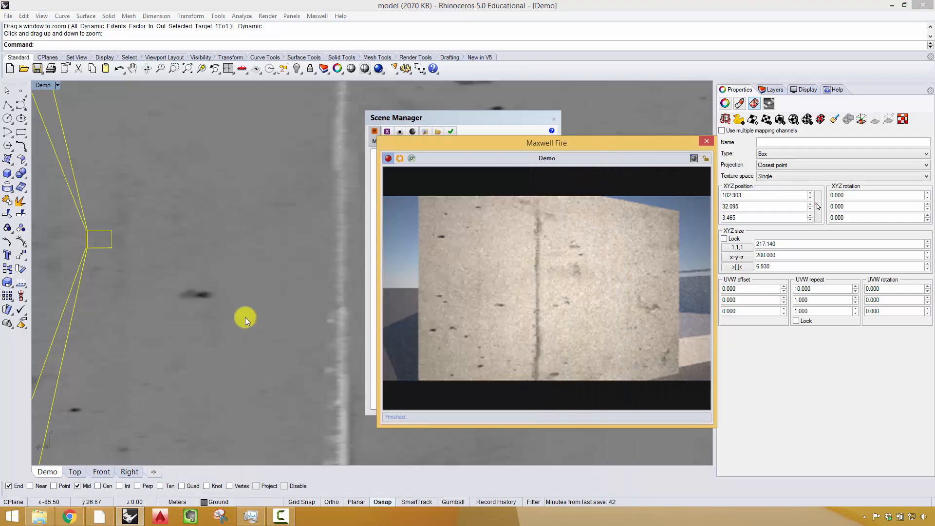
# Step: Set the first UVW repeat value of the boundary wall's box mapping to 15
pyautogui.moveTo(242, 306); pyautogui.dragTo(294, 303, button='right')
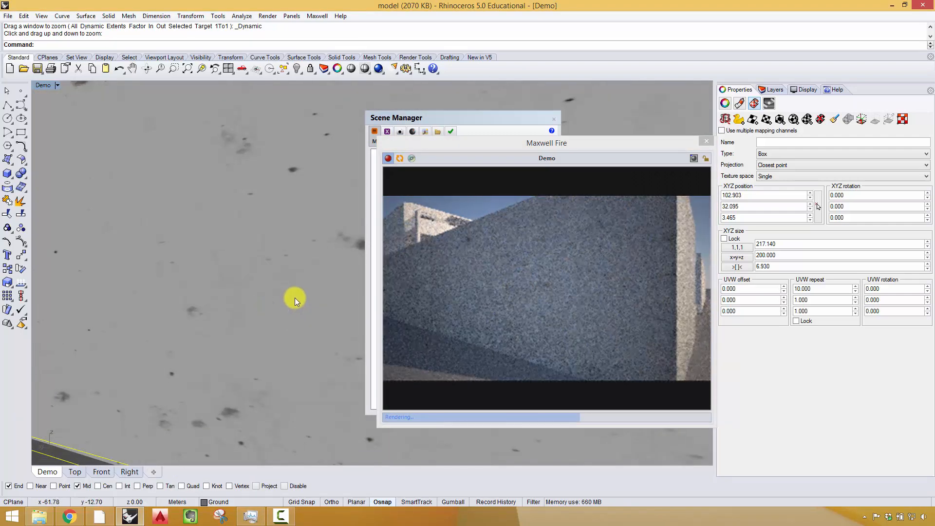
pyautogui.scroll(-3, 294, 299)
pyautogui.scroll(-5, 291, 297)
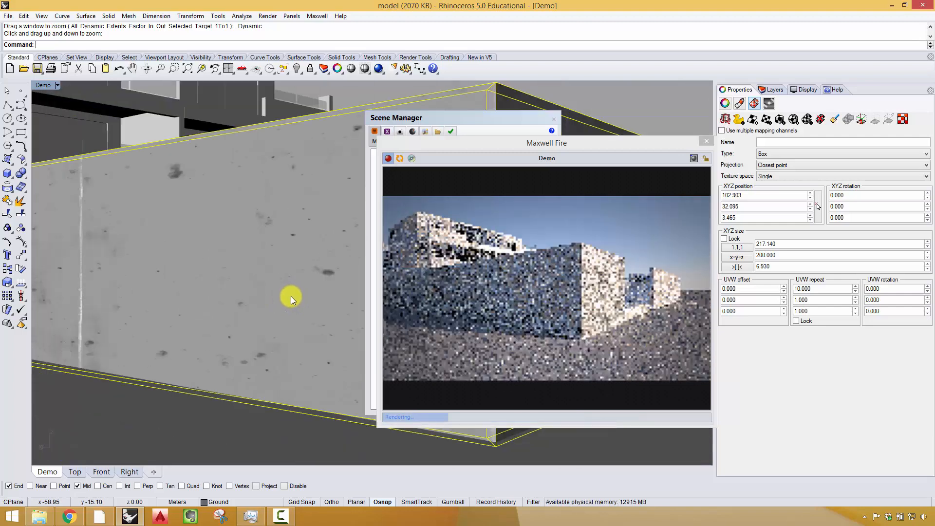
pyautogui.click(276, 276)
pyautogui.doubleClick(806, 289)
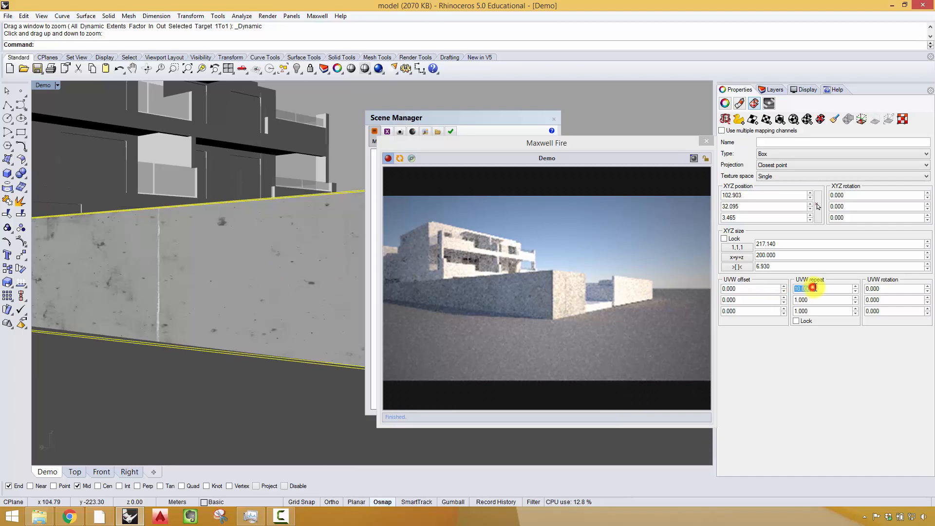
pyautogui.write('15')
pyautogui.press('Return')
# Step: Examine the concrete on the wall's long side and end face around the corner in the Demo view and Maxwell Fire preview
pyautogui.moveTo(278, 270); pyautogui.dragTo(205, 112, button='right')
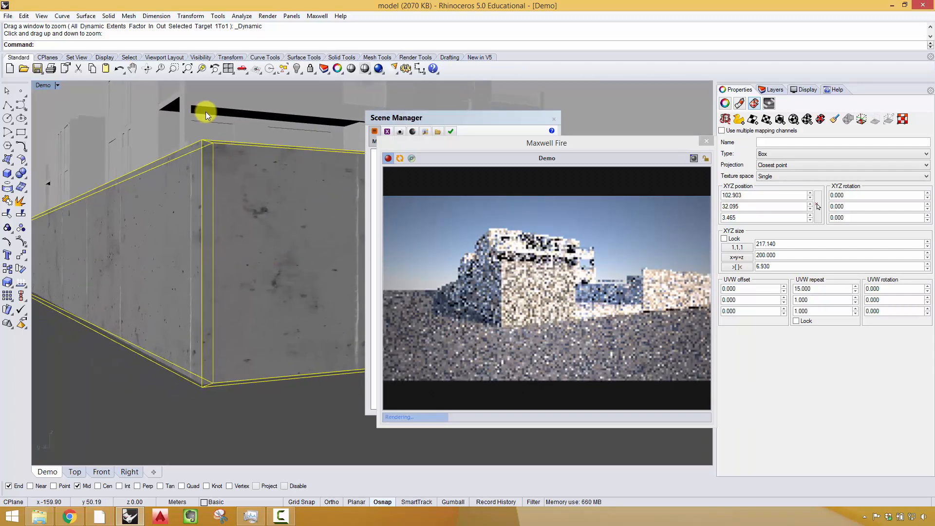
pyautogui.click(160, 68)
pyautogui.moveTo(334, 257); pyautogui.dragTo(330, 244)
pyautogui.moveTo(286, 250); pyautogui.dragTo(384, 242, button='right')
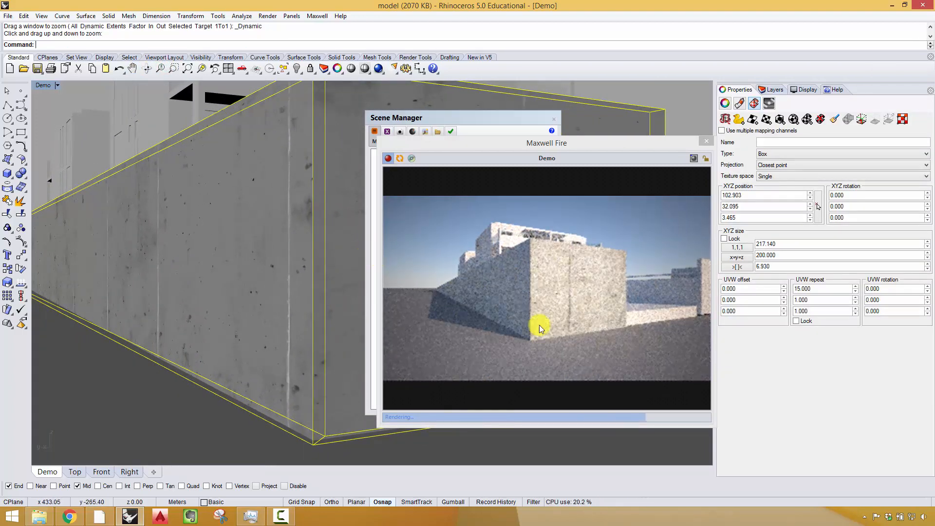
# Step: Render the whole scene from the Demo view in Maxwell Render
pyautogui.click(318, 16)
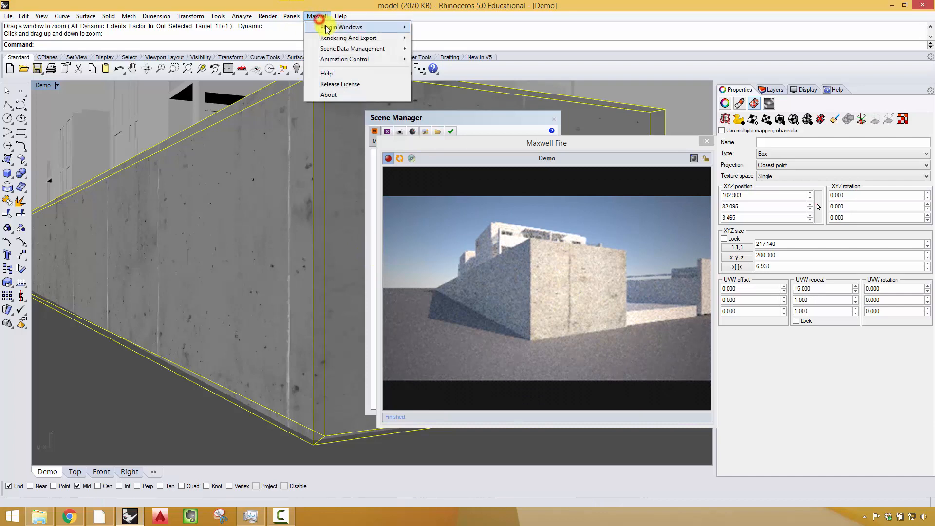
pyautogui.click(434, 39)
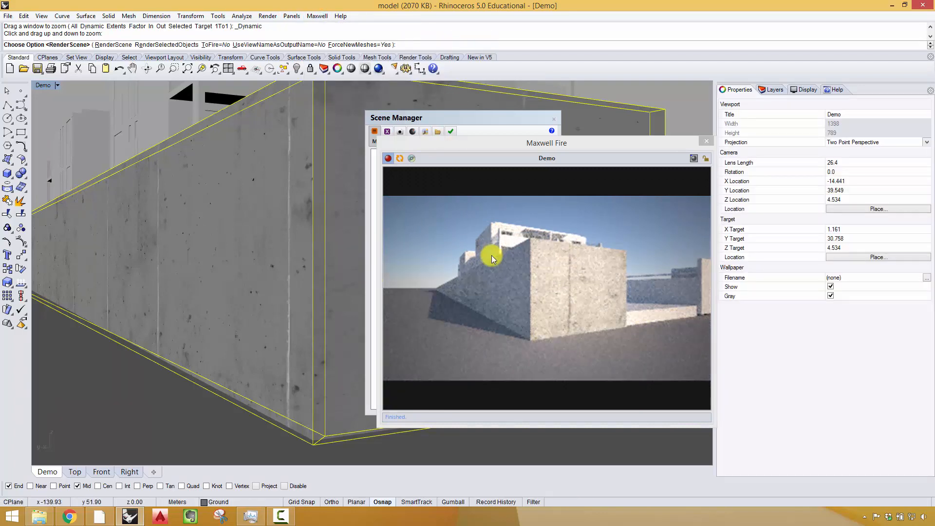
pyautogui.click(113, 45)
pyautogui.click(424, 299)
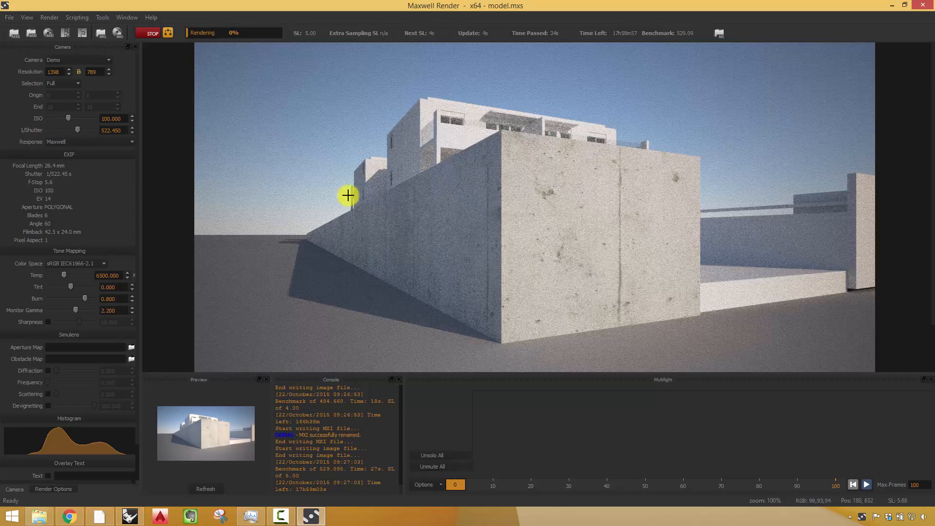
# Step: Stop the running render of the concrete wall and quit Maxwell Render
pyautogui.click(153, 33)
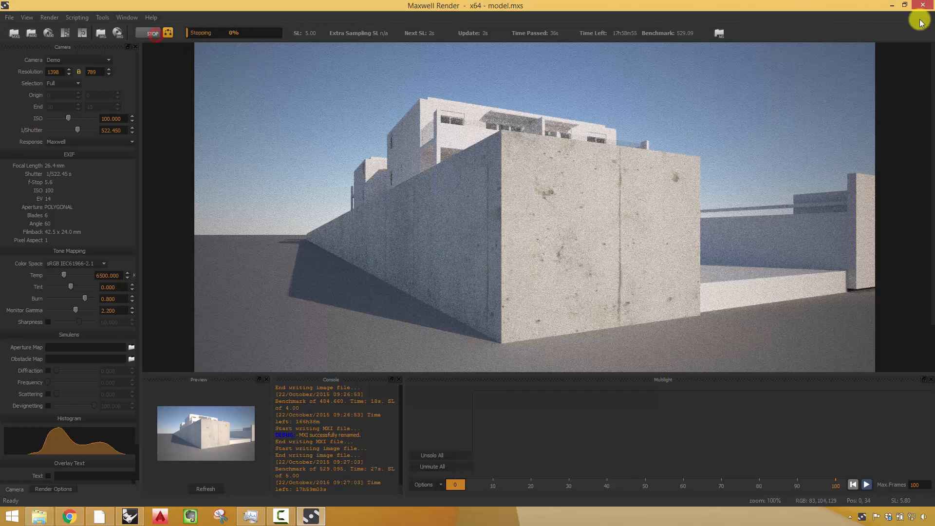
pyautogui.click(923, 5)
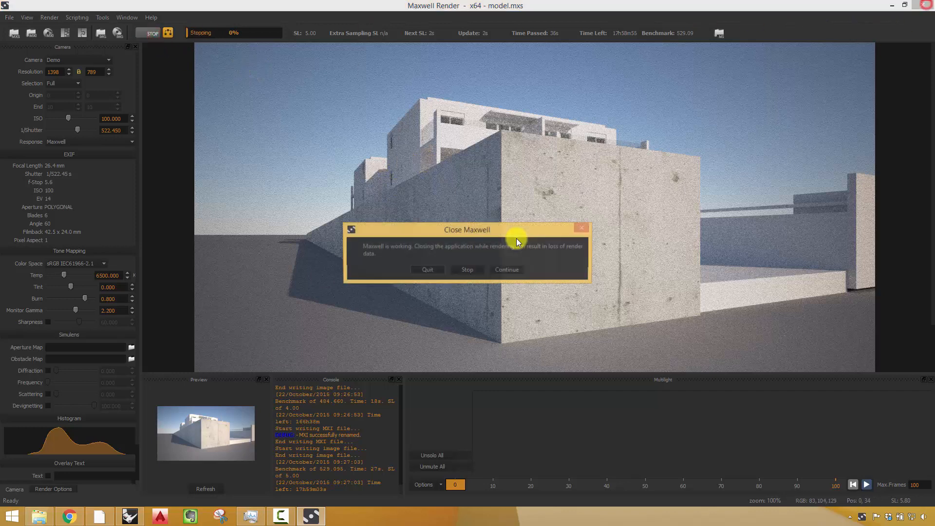
pyautogui.click(424, 270)
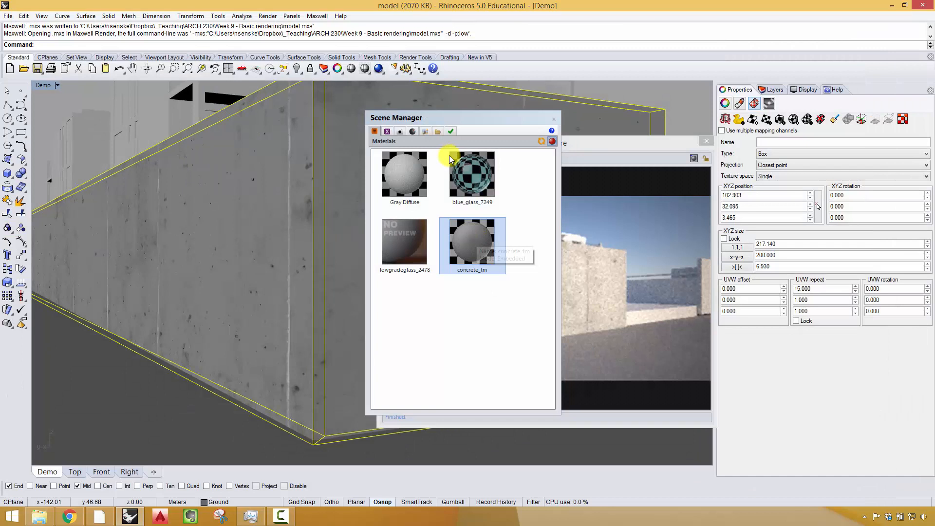
# Step: Import the Basswood MXM material from the Basswood_6894 folder of the paper model materials into the scene
pyautogui.rightClick(518, 203)
pyautogui.click(538, 252)
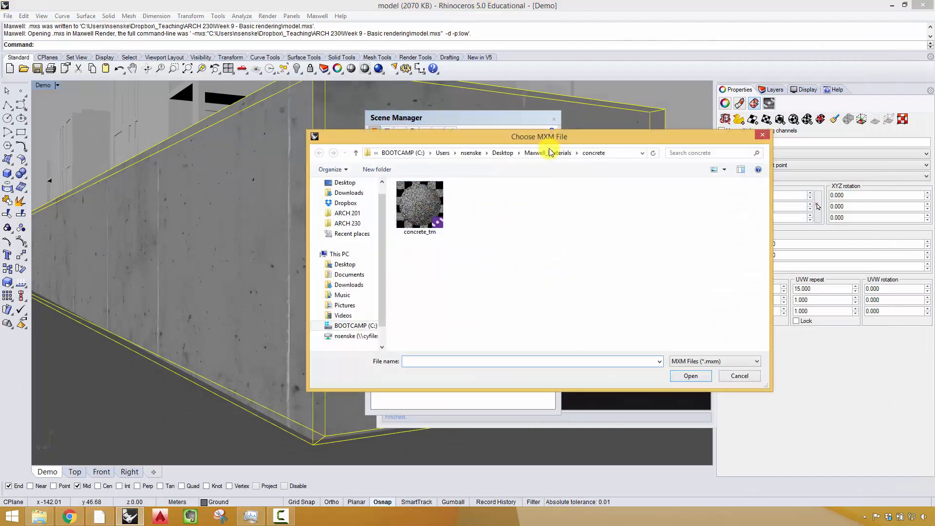
pyautogui.click(540, 152)
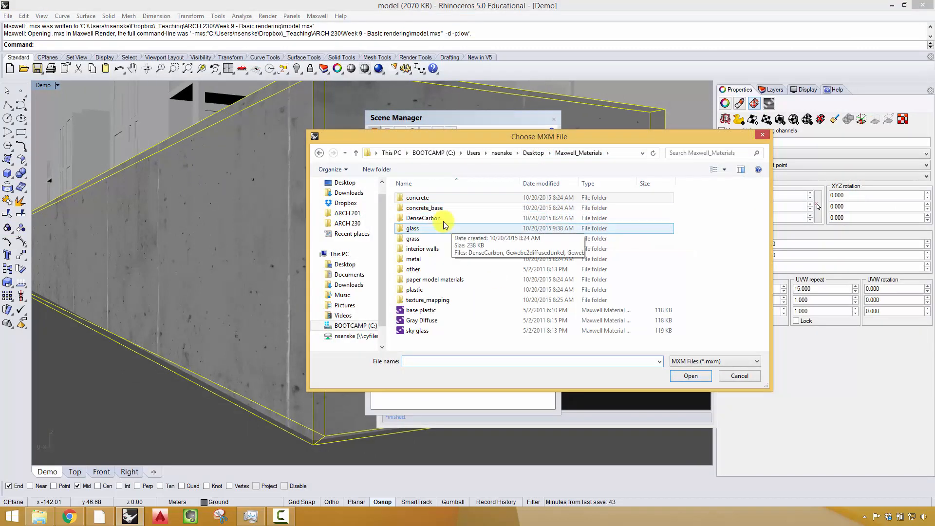
pyautogui.doubleClick(429, 279)
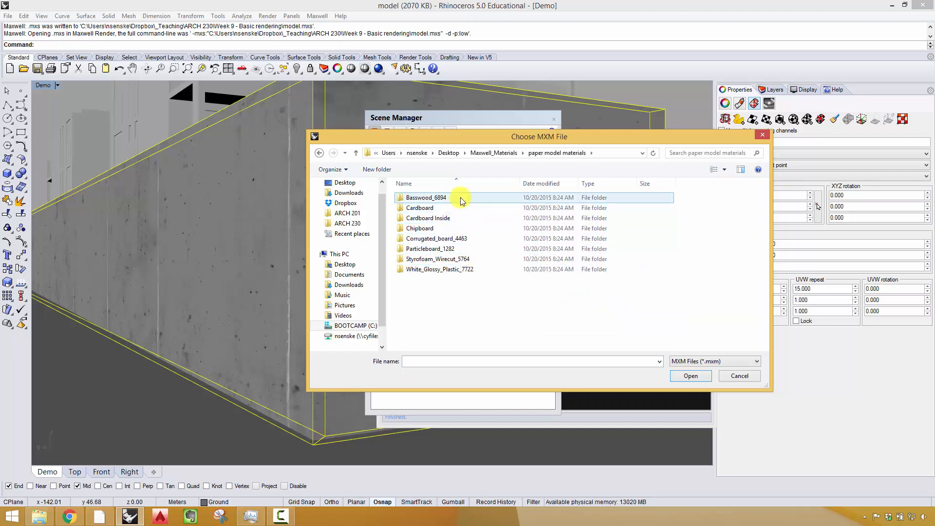
pyautogui.doubleClick(461, 200)
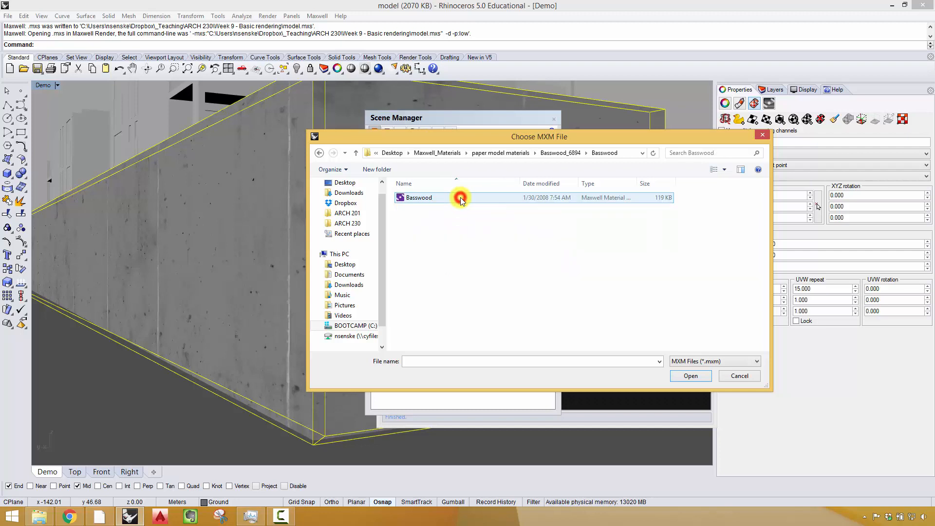
pyautogui.doubleClick(460, 198)
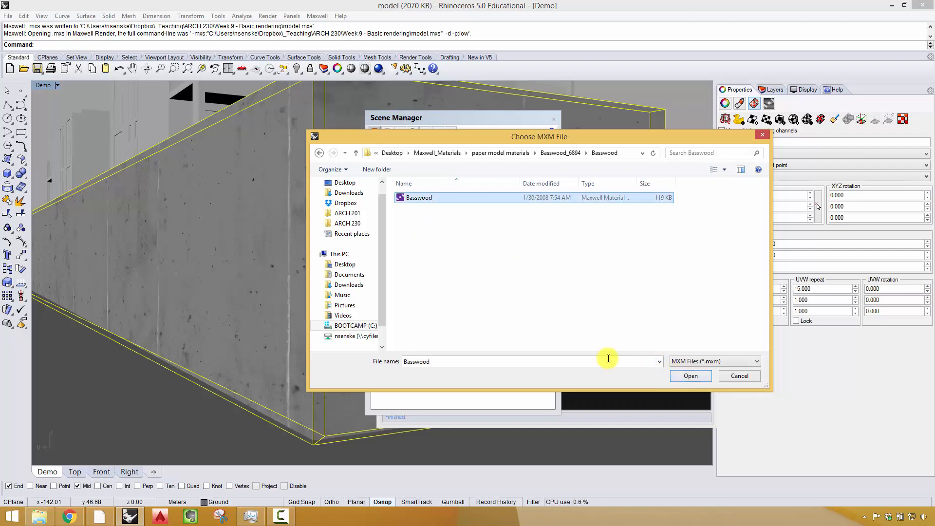
pyautogui.click(690, 376)
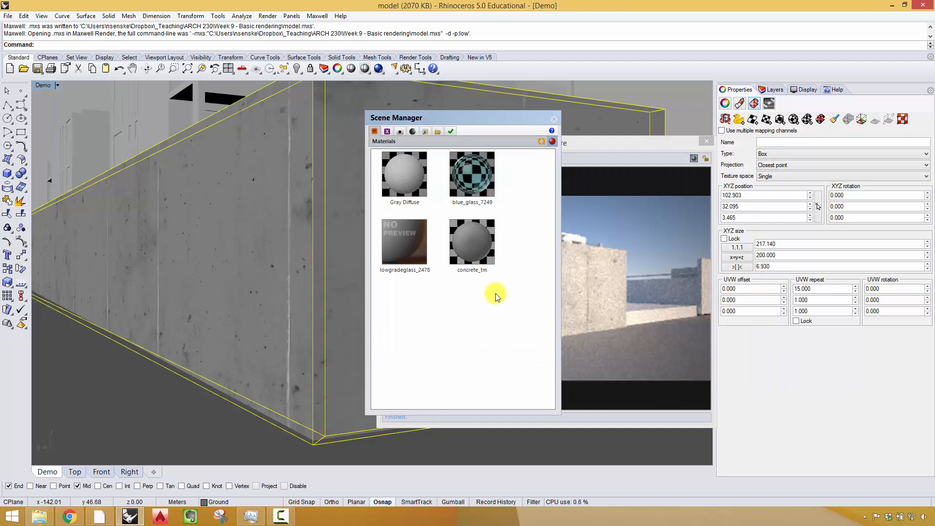
# Step: Open the Basswood material for editing and display the settings of its basic BSDF
pyautogui.click(416, 311)
pyautogui.doubleClick(417, 311)
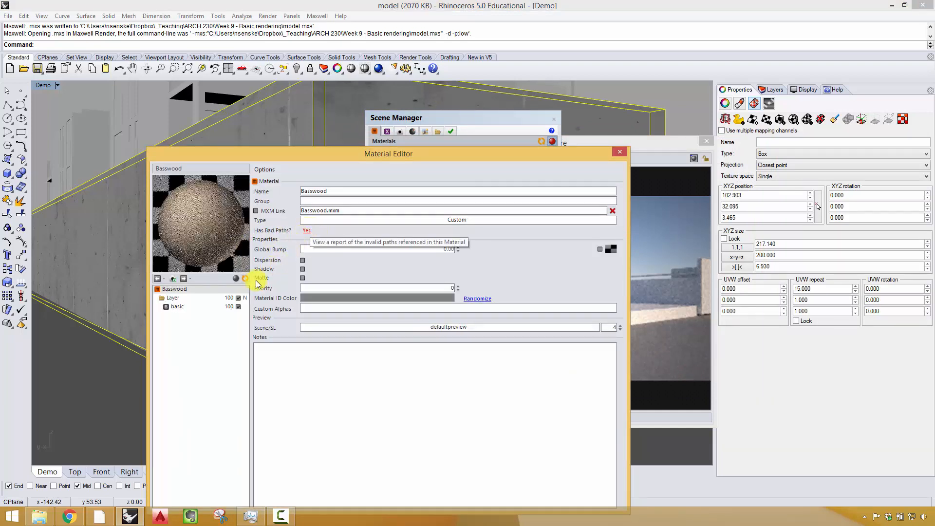
pyautogui.click(215, 298)
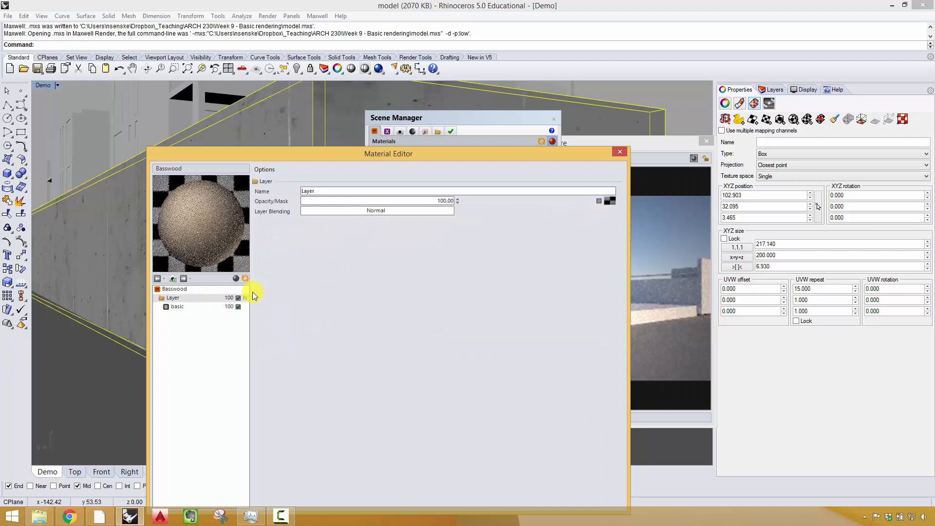
pyautogui.click(215, 307)
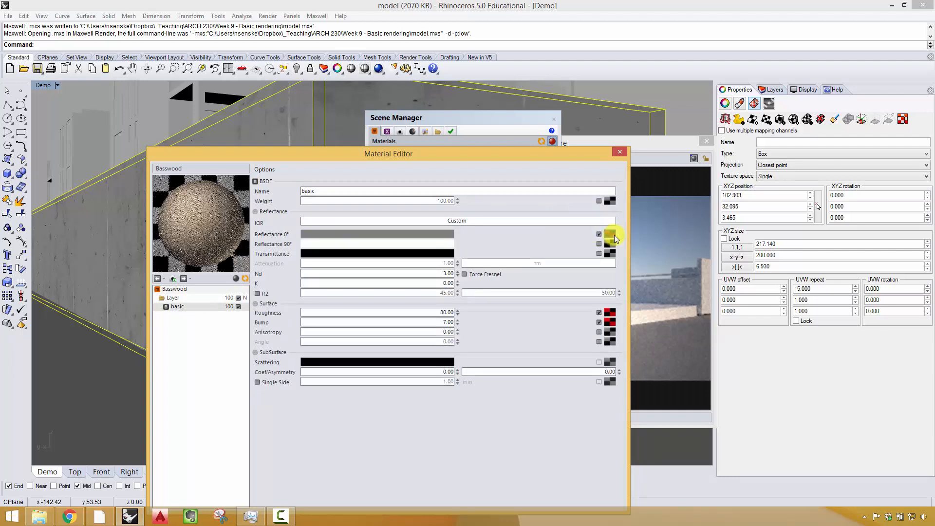
# Step: Relink the basic BSDF's Reflectance 0° map to the Basswood_Color image in the Basswood_6894 folder
pyautogui.moveTo(613, 235)
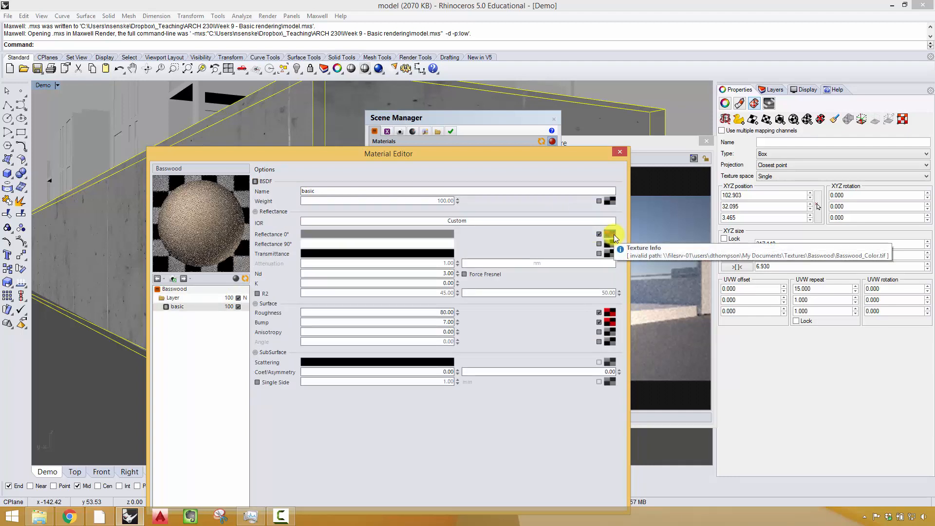
pyautogui.click(610, 234)
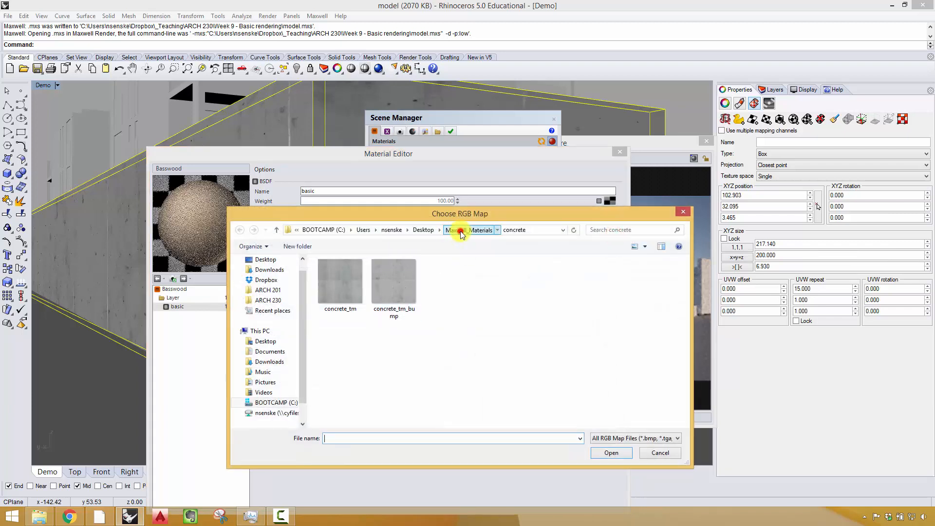
pyautogui.click(453, 235)
pyautogui.doubleClick(350, 356)
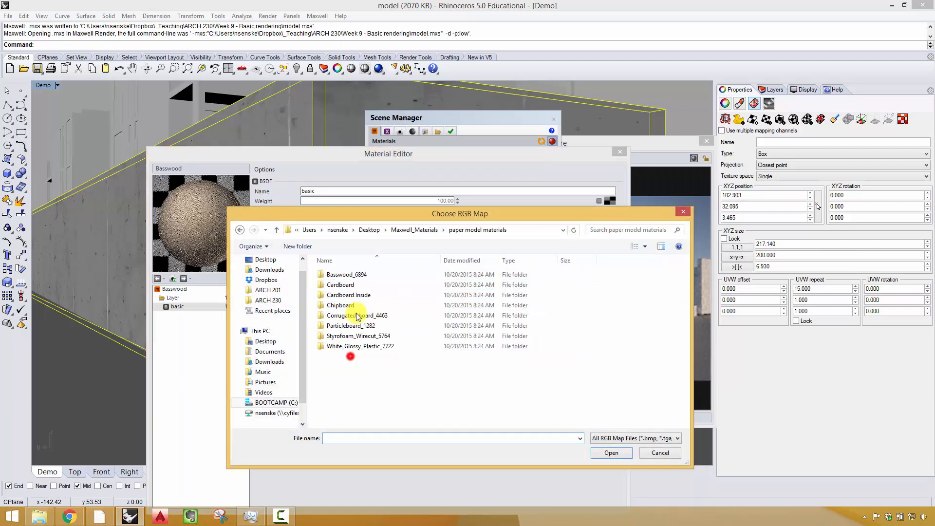
pyautogui.doubleClick(355, 274)
pyautogui.doubleClick(355, 276)
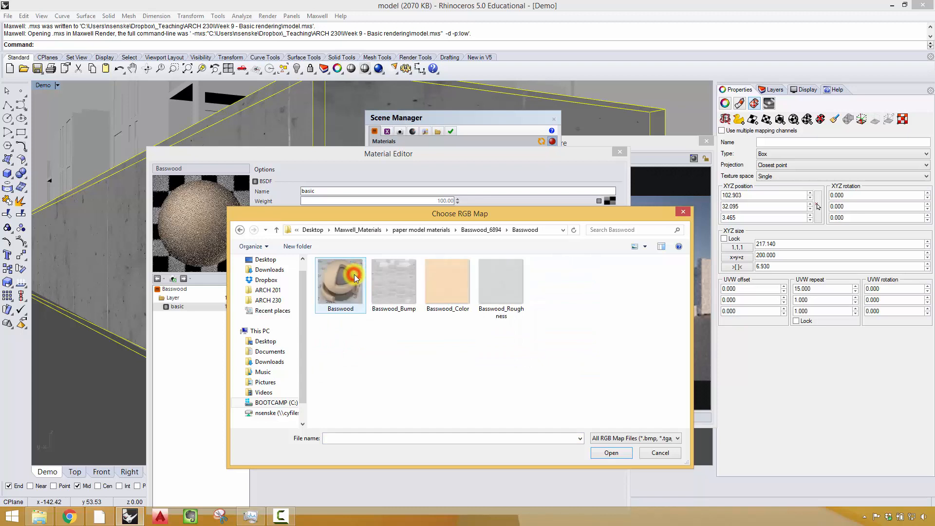
pyautogui.click(443, 274)
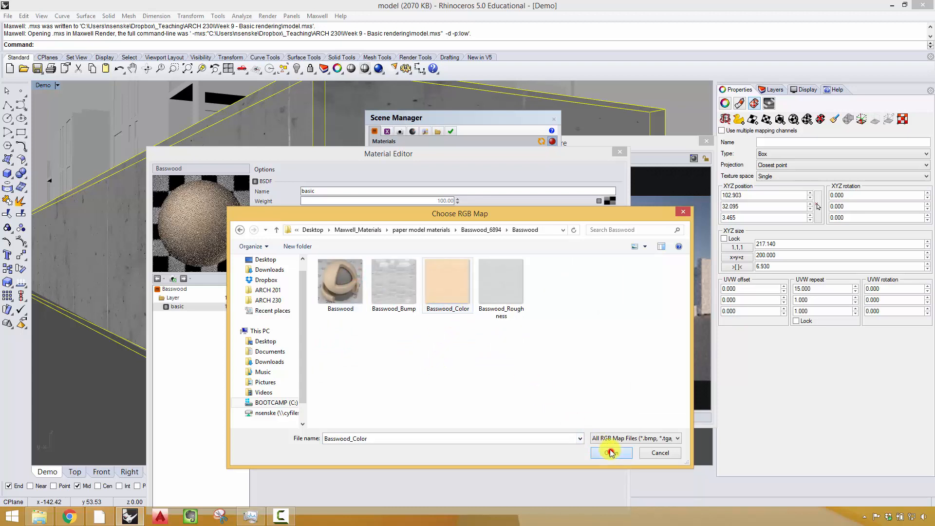
pyautogui.click(610, 453)
# Step: Relink the basic BSDF's roughness map to Basswood_Roughness and its bump map to Basswood_Bump
pyautogui.moveTo(610, 311)
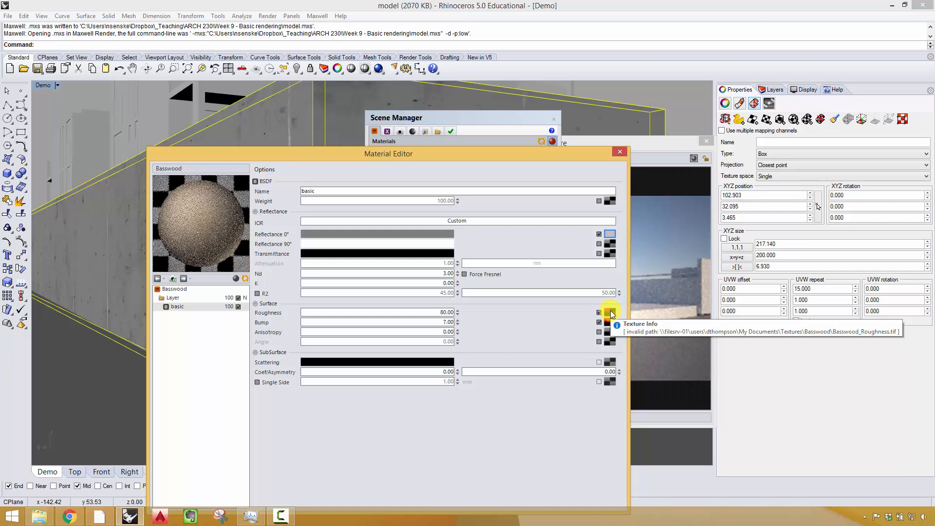
pyautogui.click(610, 312)
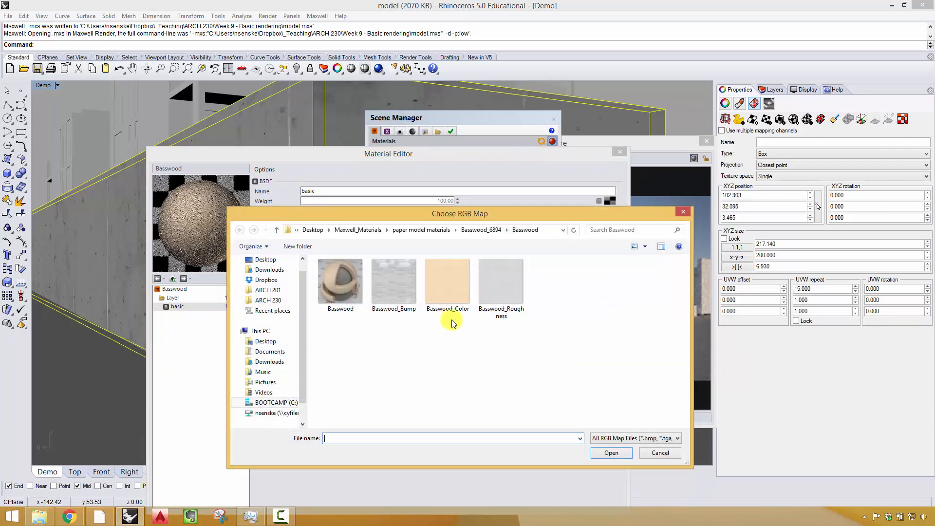
pyautogui.click(500, 291)
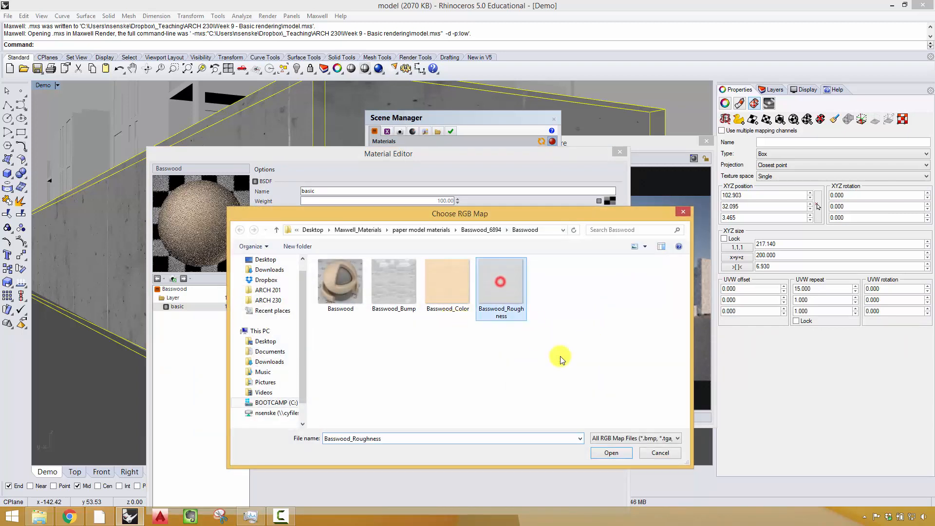
pyautogui.click(612, 453)
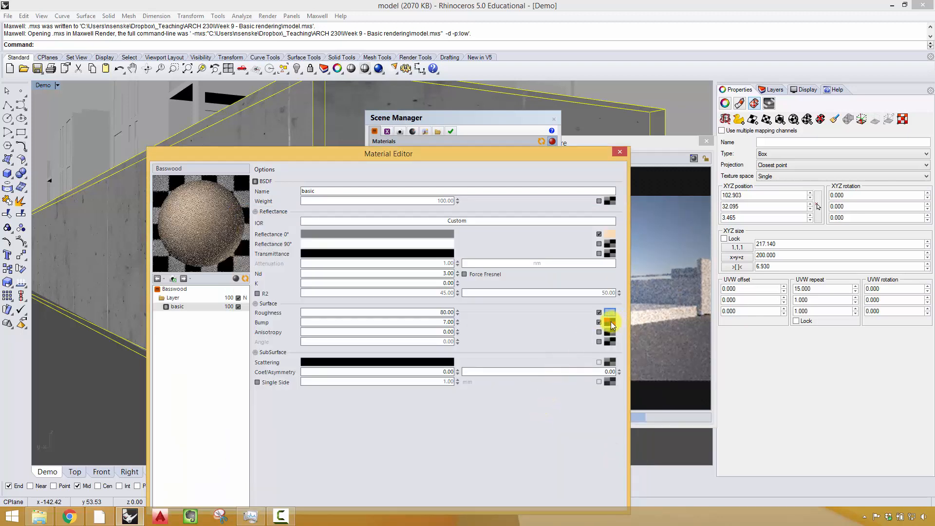
pyautogui.click(609, 322)
pyautogui.click(407, 281)
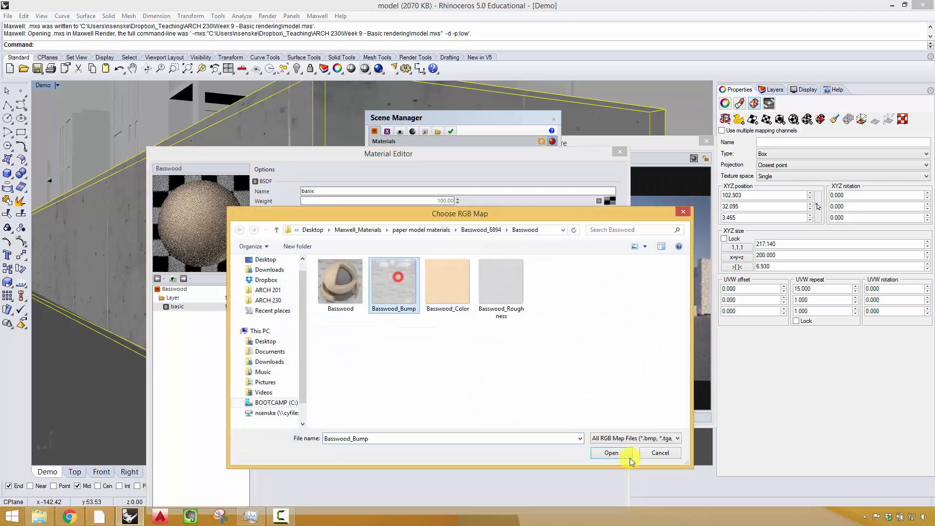
pyautogui.click(627, 454)
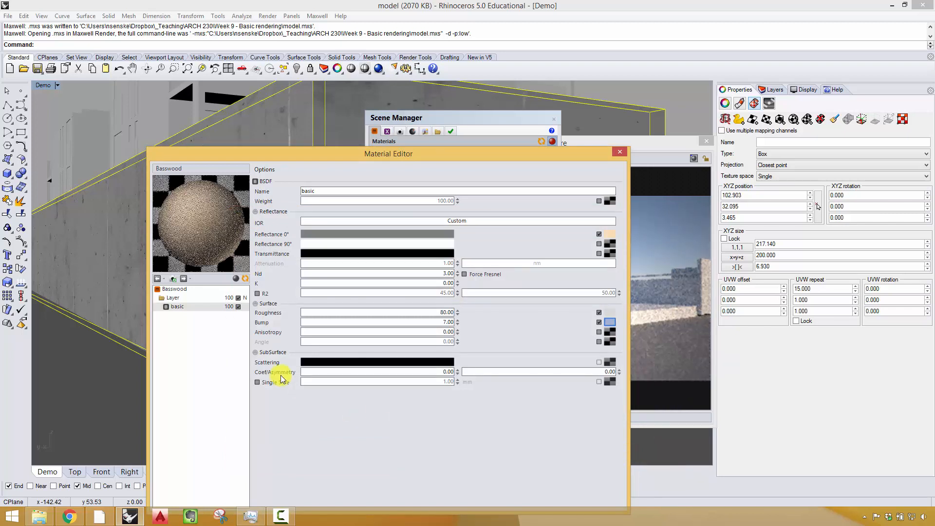
# Step: Refresh the Basswood preview and check the material's invalid paths report, closing the report and the Material Editor
pyautogui.click(244, 279)
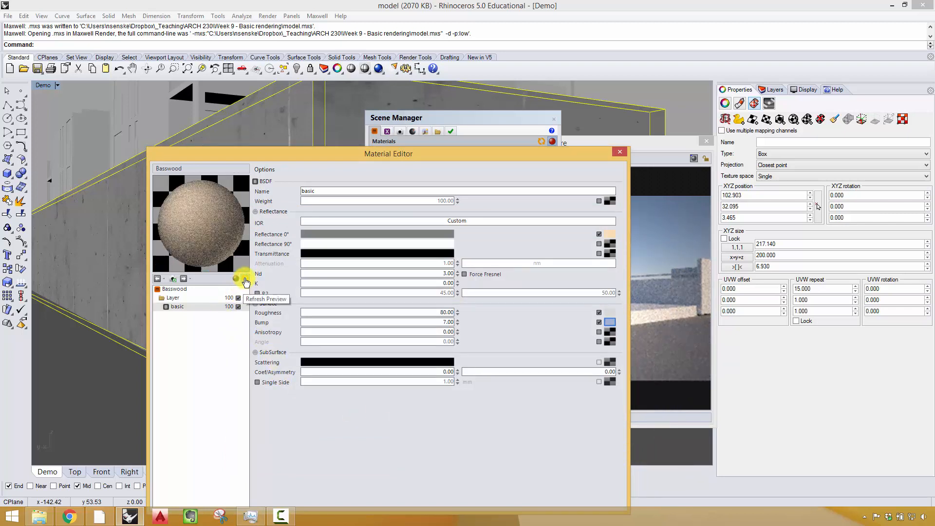
pyautogui.click(214, 297)
pyautogui.click(215, 288)
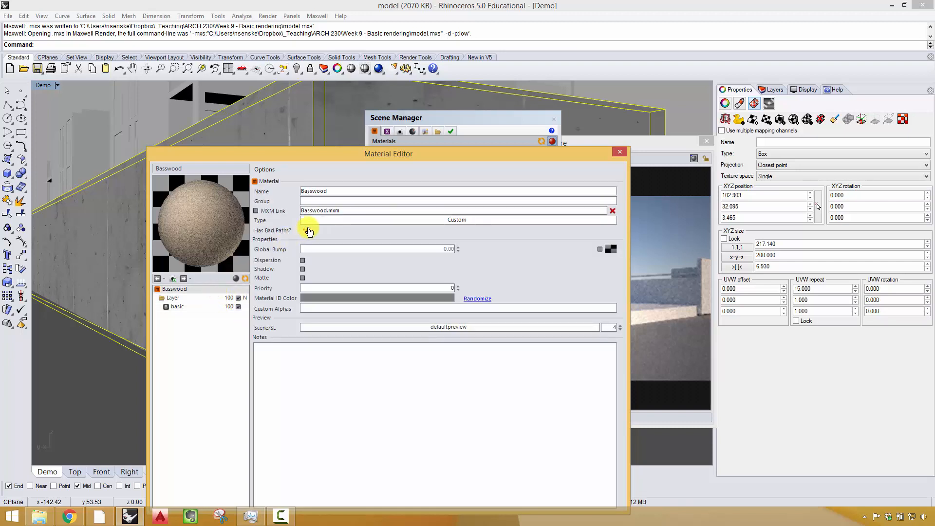
pyautogui.click(307, 230)
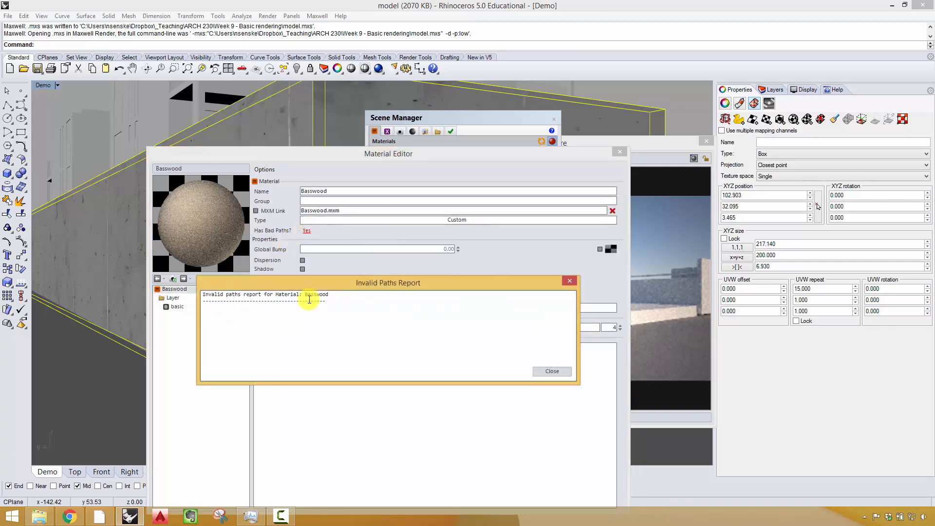
pyautogui.click(551, 371)
pyautogui.click(619, 151)
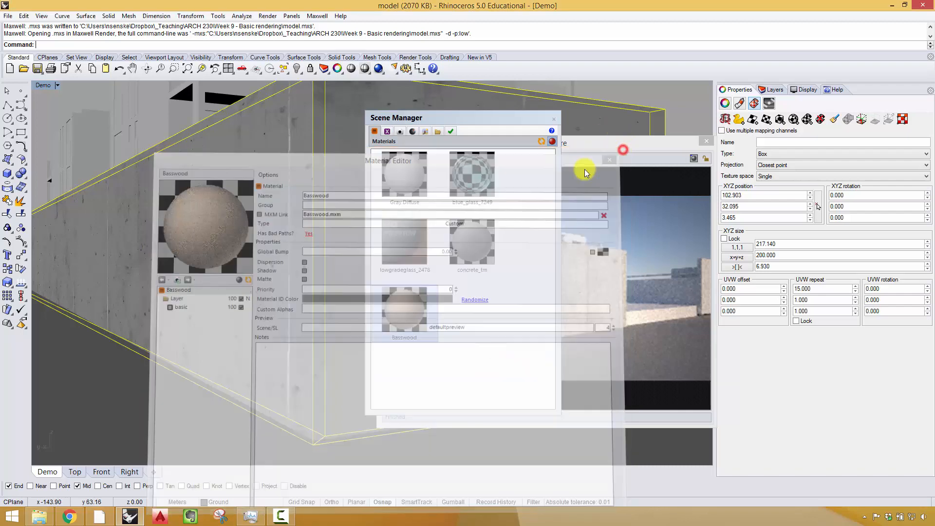
# Step: Apply the Basswood material to the boundary wall in the Demo view
pyautogui.click(407, 314)
pyautogui.moveTo(406, 314); pyautogui.dragTo(303, 278)
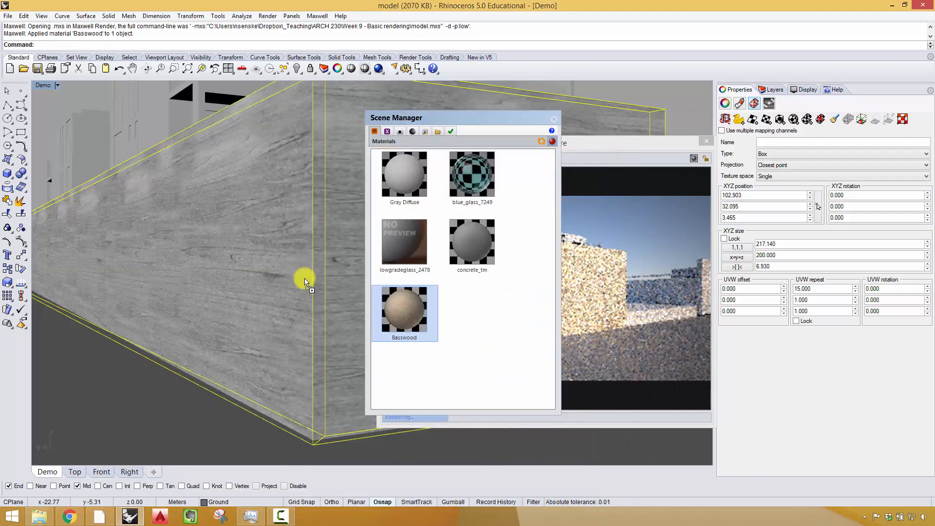
pyautogui.moveTo(273, 280); pyautogui.dragTo(205, 213, button='right')
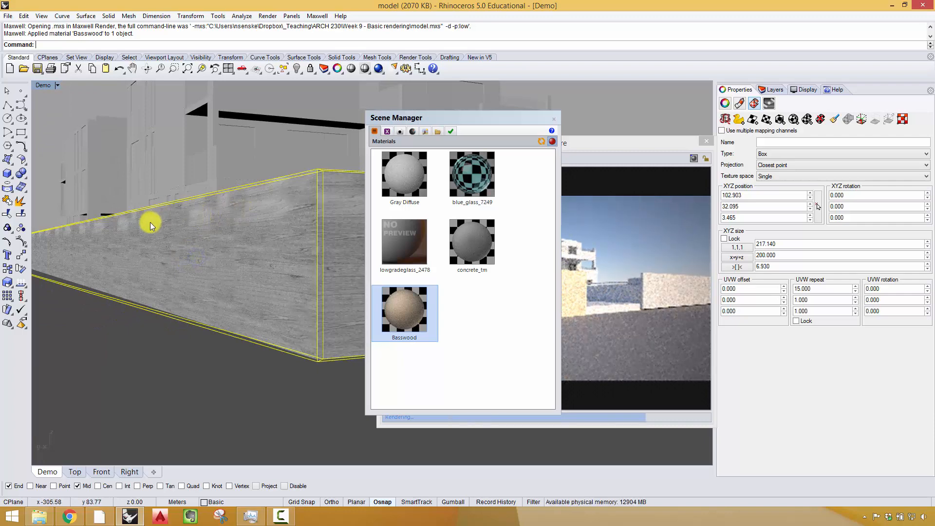
pyautogui.scroll(2, 200, 285)
pyautogui.keyDown('shift'); pyautogui.moveTo(219, 273); pyautogui.dragTo(157, 282, button='right'); pyautogui.keyUp('shift')
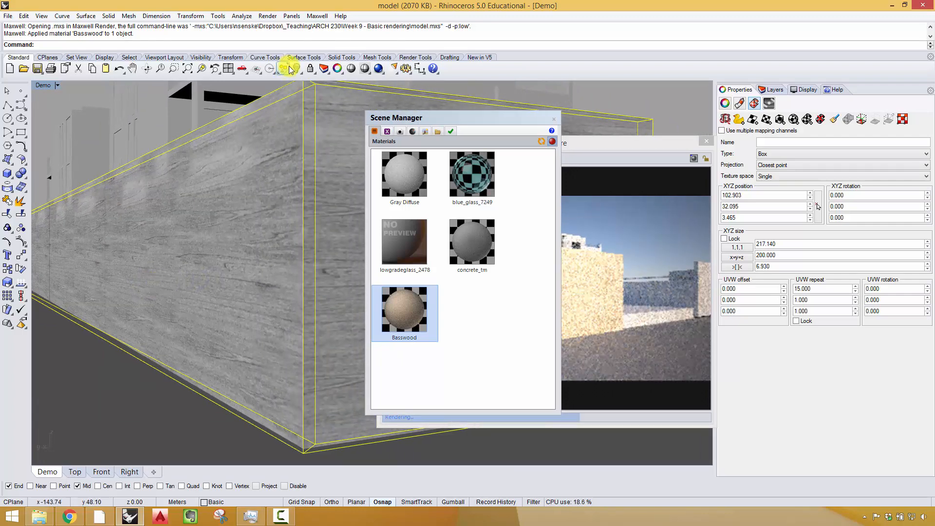
# Step: Render the full scene in Maxwell Render, overwriting the existing output files, and close the renderer after stopping the render
pyautogui.click(317, 16)
pyautogui.moveTo(341, 37)
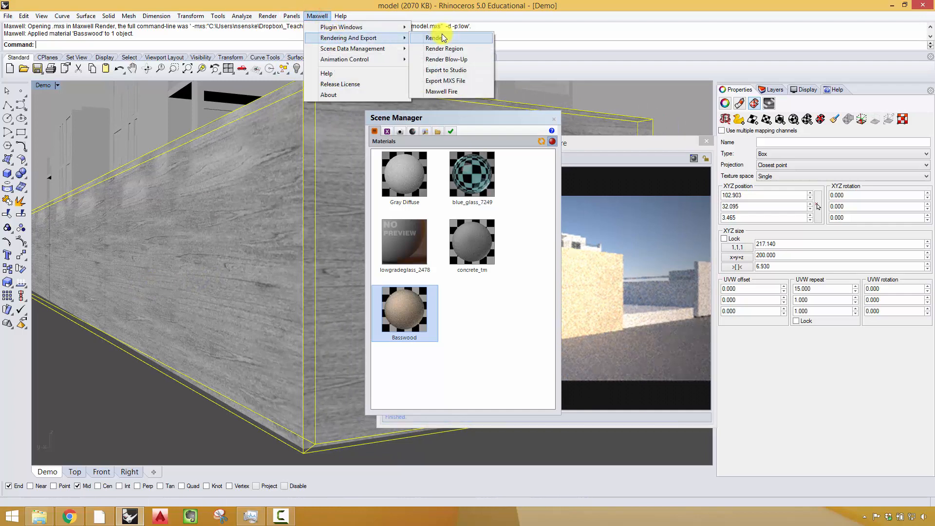
pyautogui.click(441, 36)
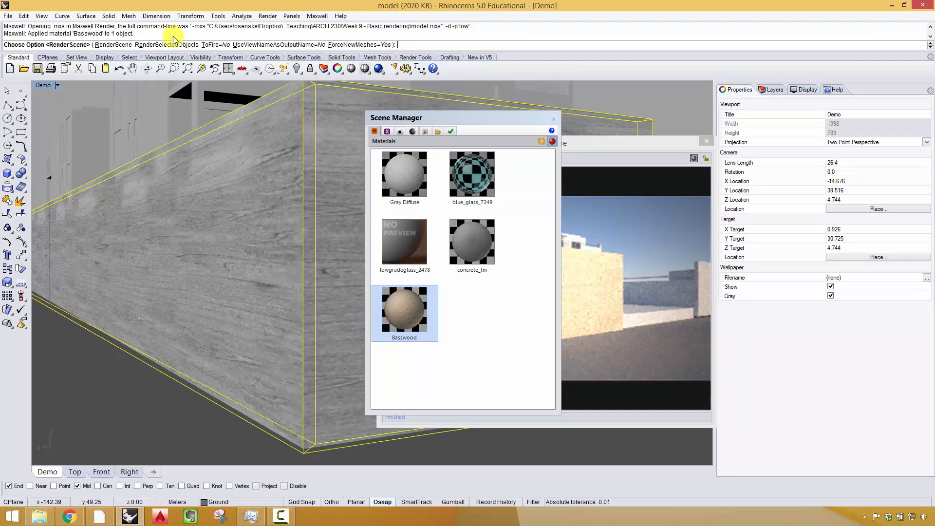
pyautogui.click(116, 44)
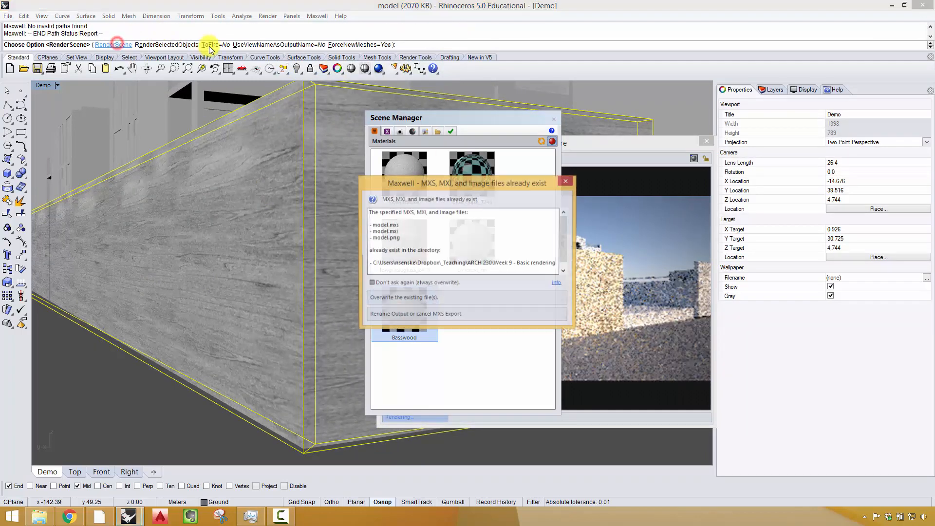
pyautogui.click(412, 297)
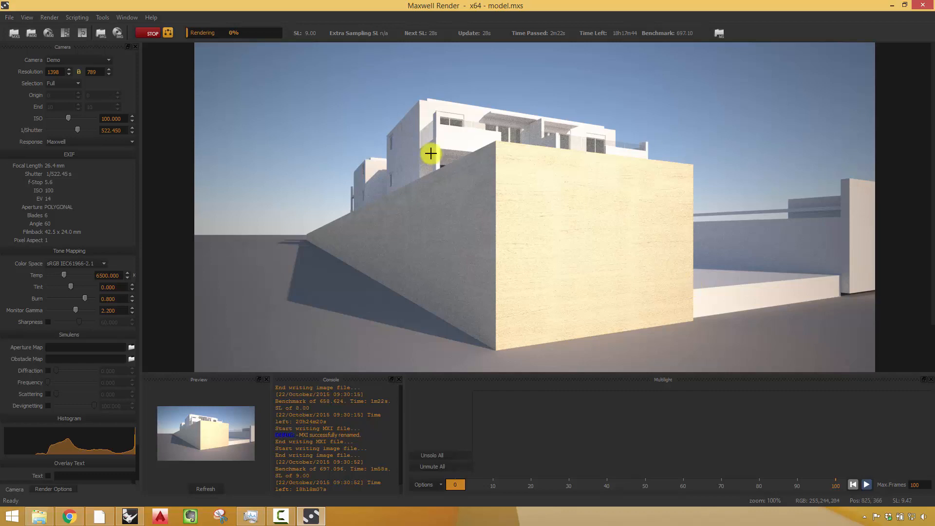
pyautogui.click(152, 32)
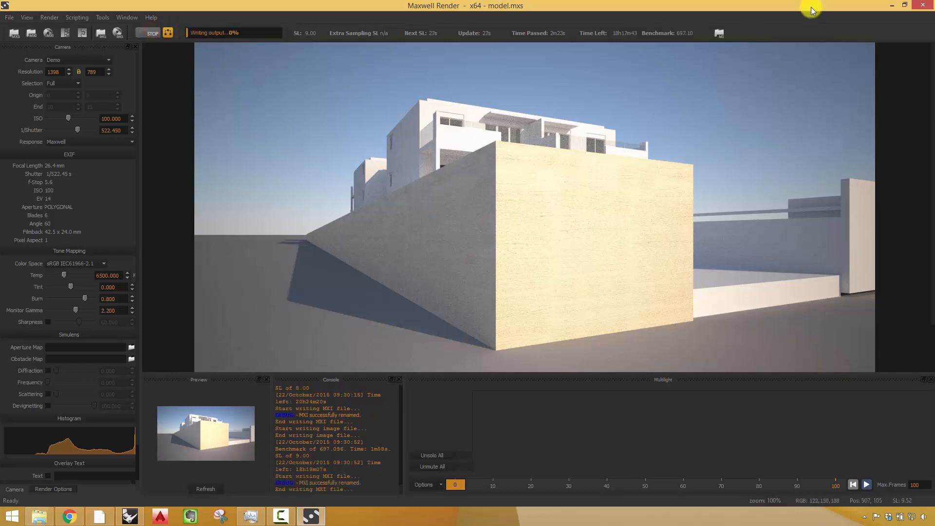
pyautogui.click(923, 5)
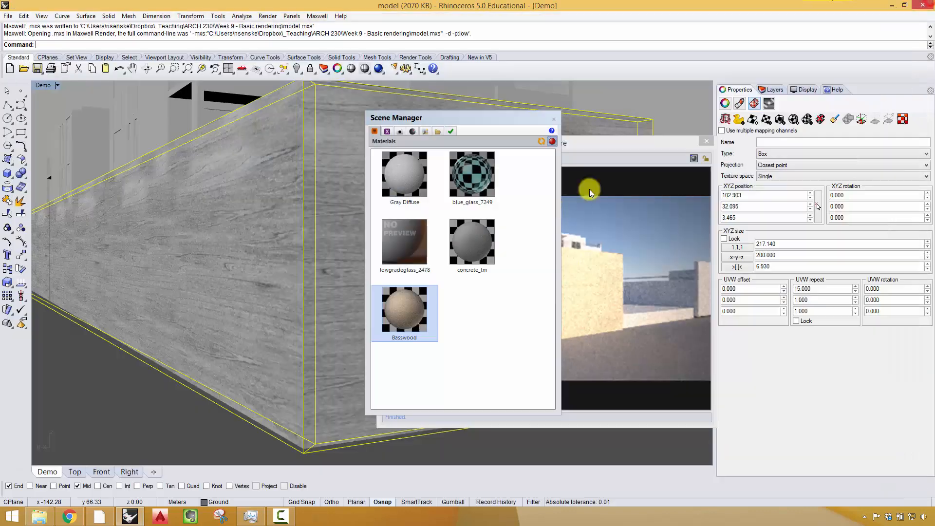
# Step: Import the Cardboard_inside MXM material from the Cardboard Inside folder of the paper model materials
pyautogui.rightClick(472, 306)
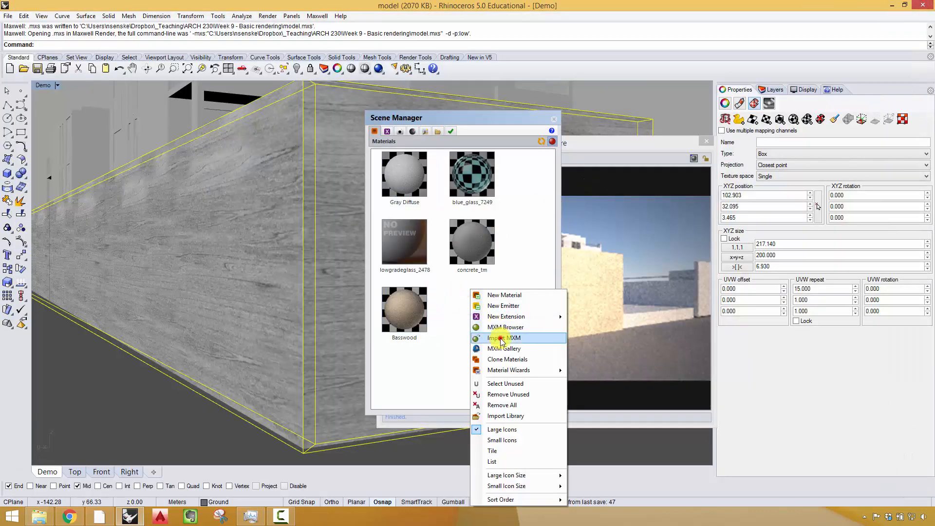
pyautogui.click(501, 338)
pyautogui.click(553, 154)
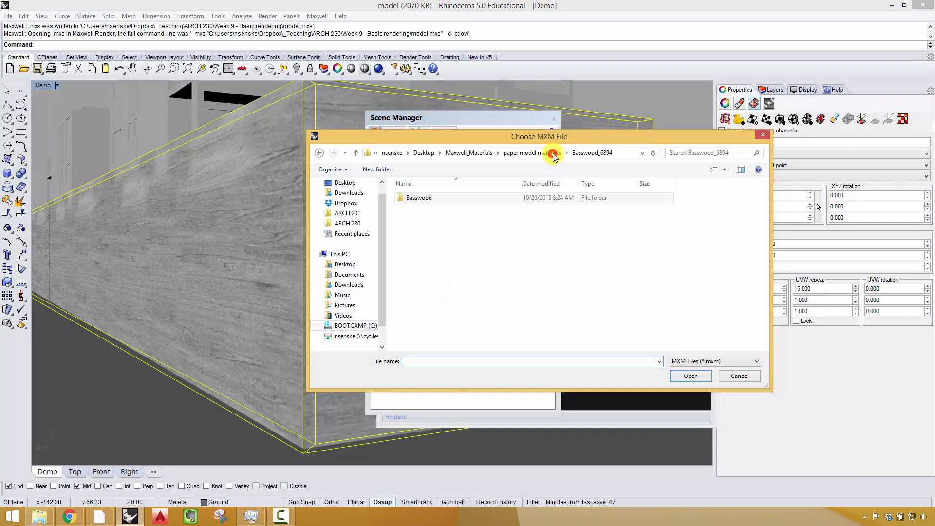
pyautogui.click(517, 154)
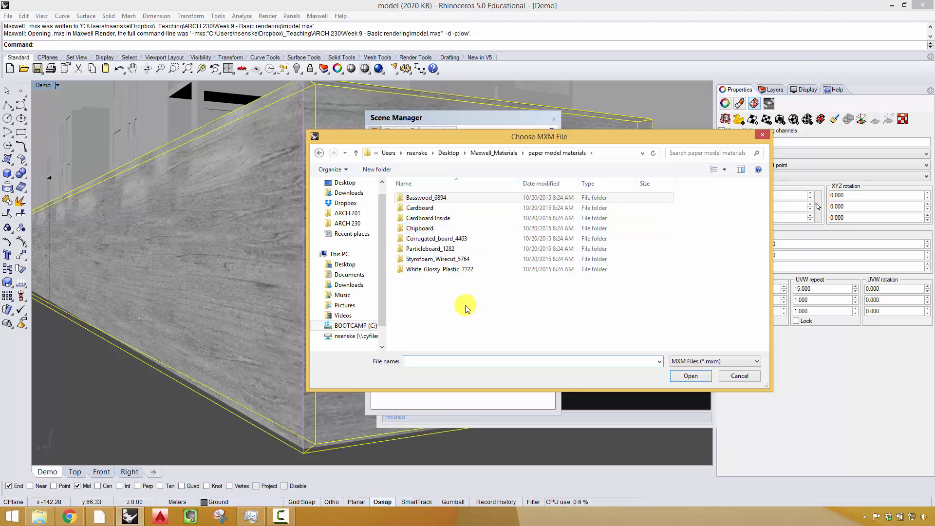
pyautogui.rightClick(431, 272)
pyautogui.click(424, 263)
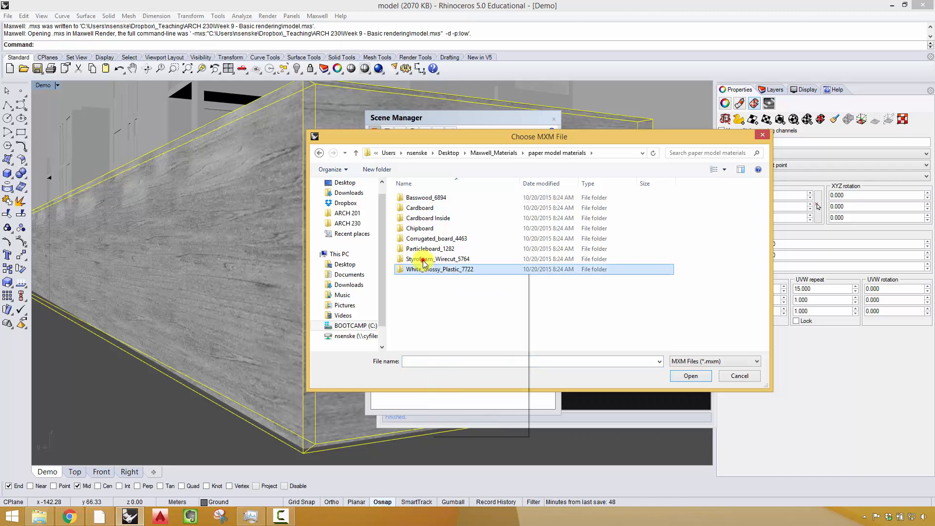
pyautogui.click(422, 260)
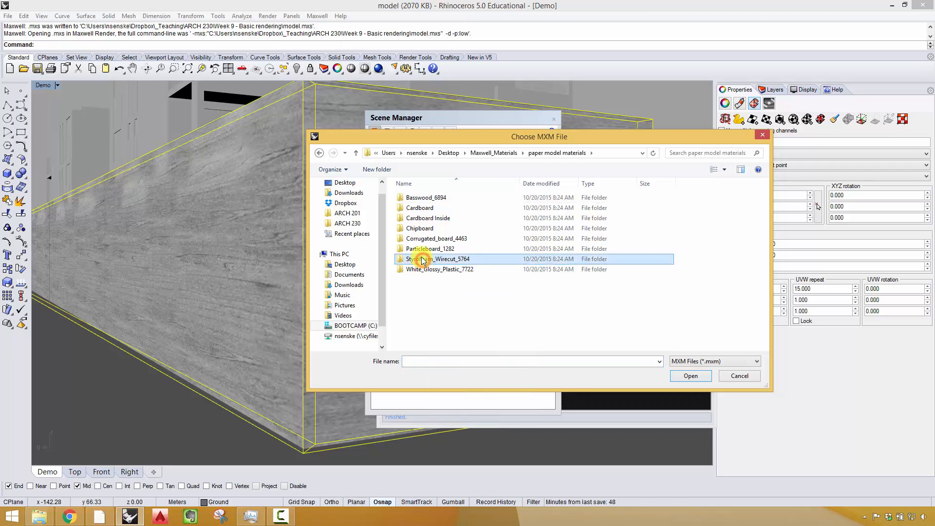
pyautogui.doubleClick(424, 218)
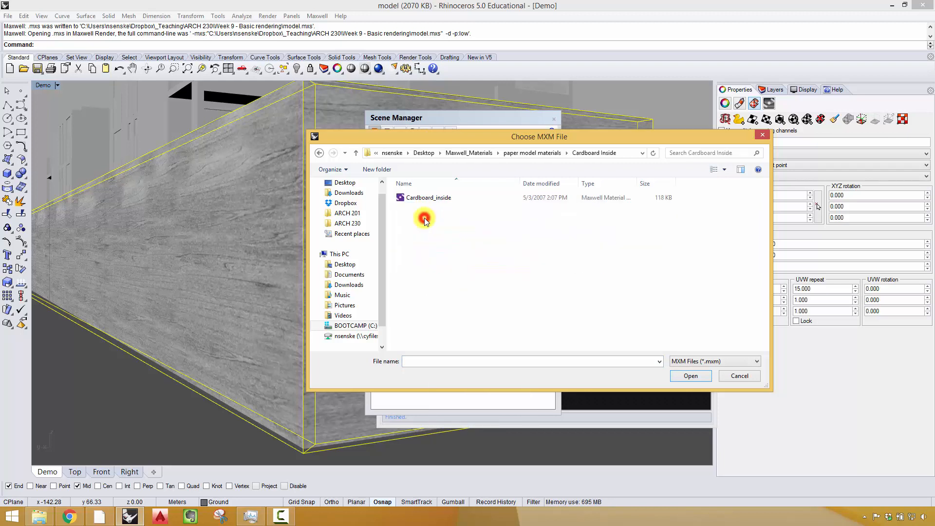
pyautogui.doubleClick(422, 198)
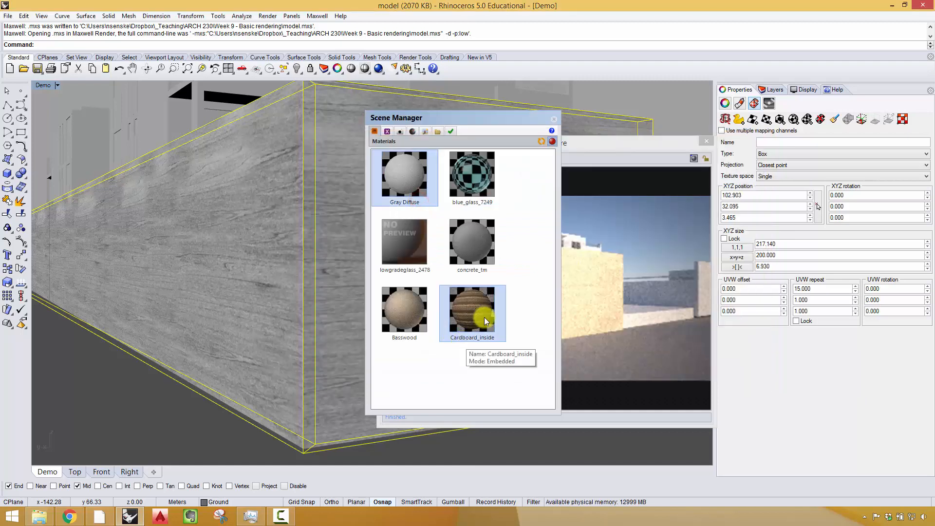
# Step: Inspect the texture maps of the Cardboard_inside material's basic BSDF, closing the Material Editor and the Scene Manager
pyautogui.doubleClick(484, 317)
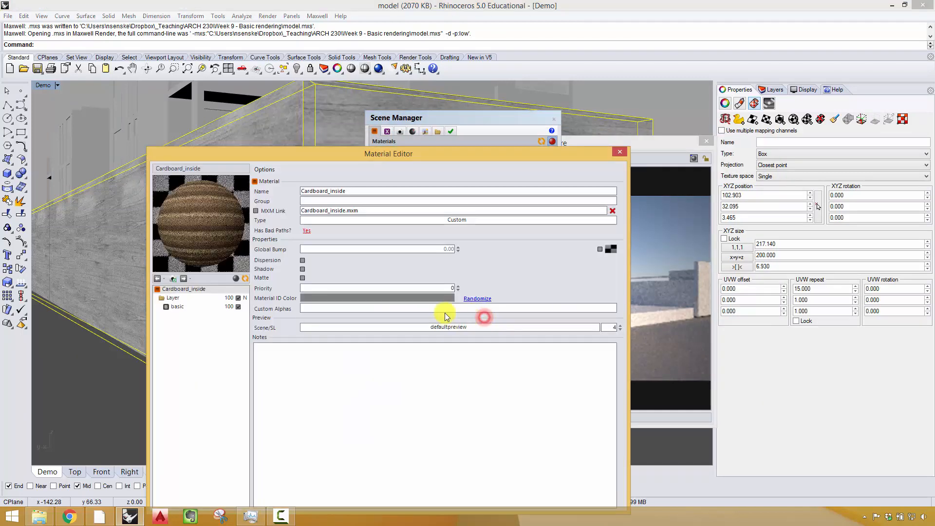
pyautogui.click(217, 298)
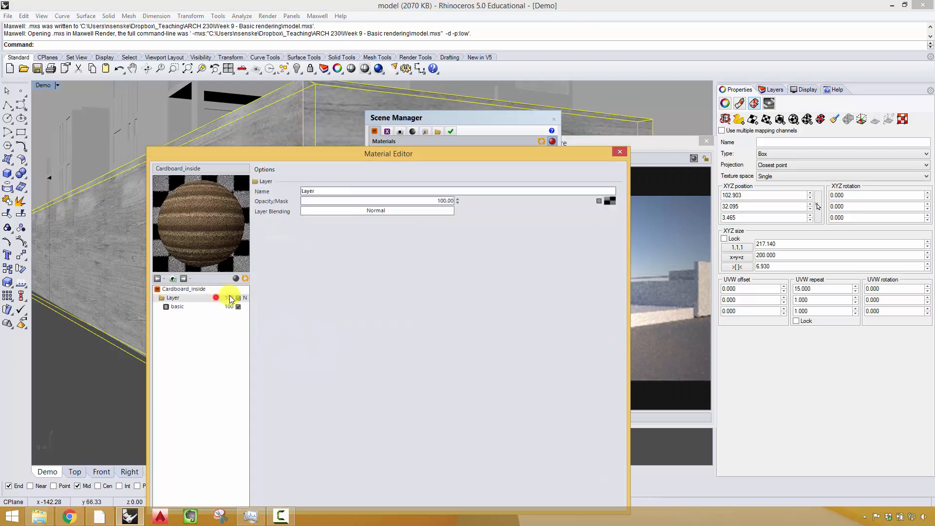
pyautogui.click(197, 306)
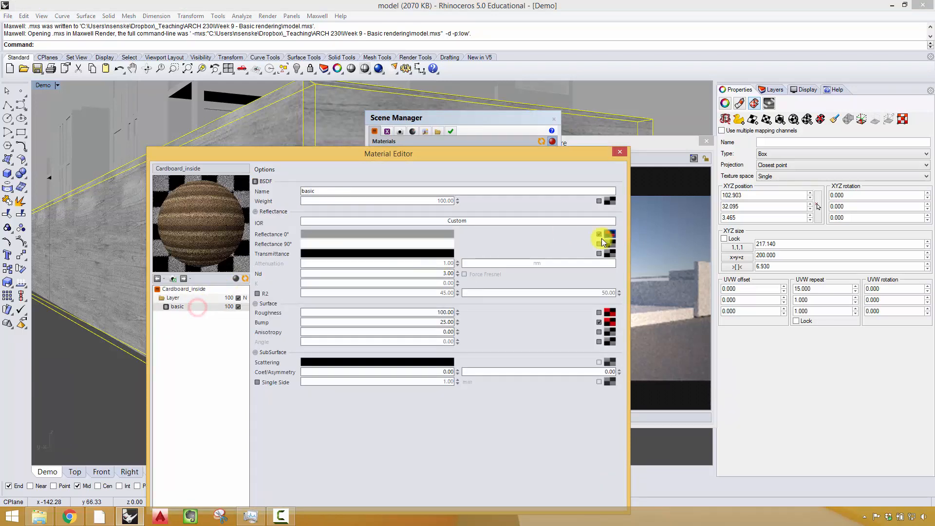
pyautogui.moveTo(612, 239)
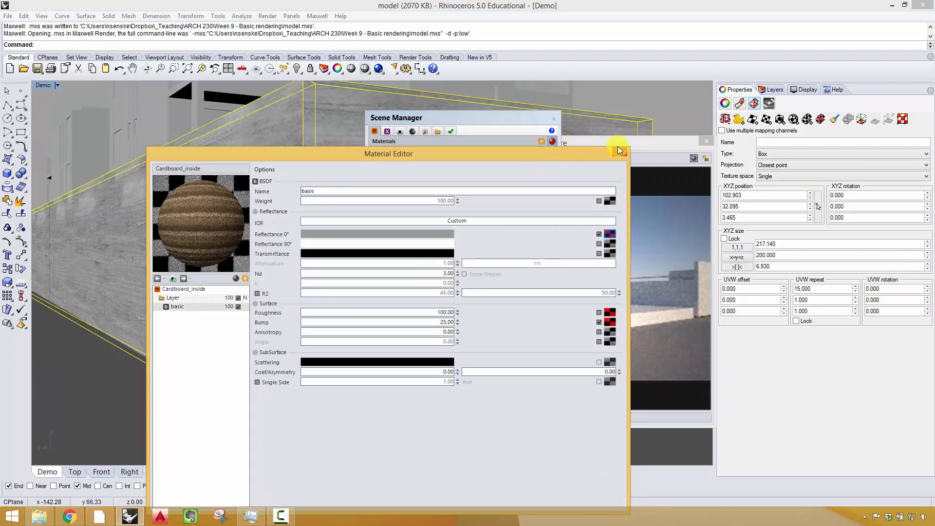
pyautogui.click(621, 154)
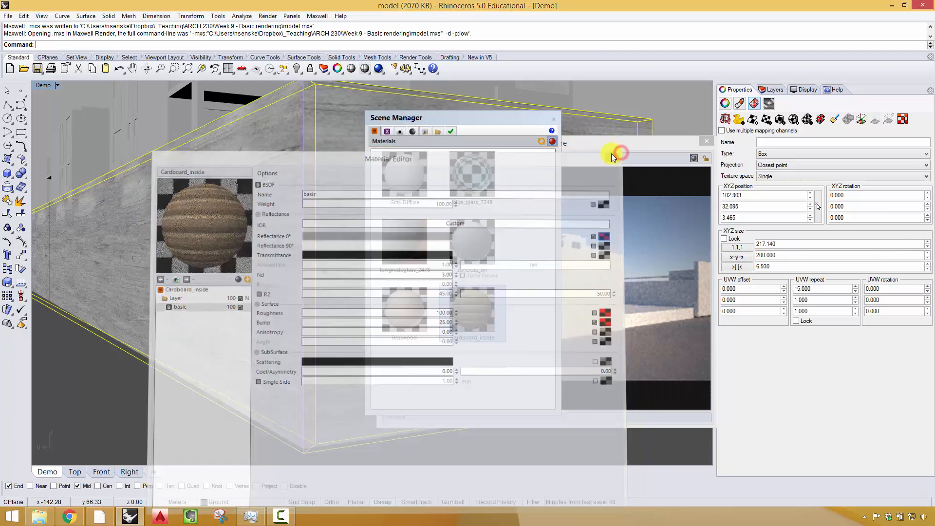
pyautogui.click(555, 121)
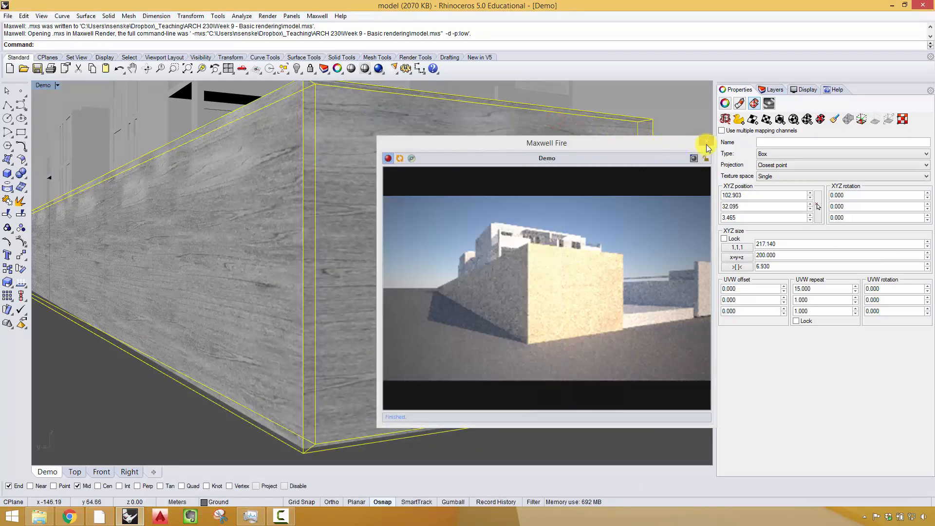
# Step: Lock the large surface overlapping the low garden walls in the Demo view
pyautogui.moveTo(595, 204); pyautogui.dragTo(419, 329, button='right')
pyautogui.scroll(-10, 522, 208)
pyautogui.scroll(5, 429, 319)
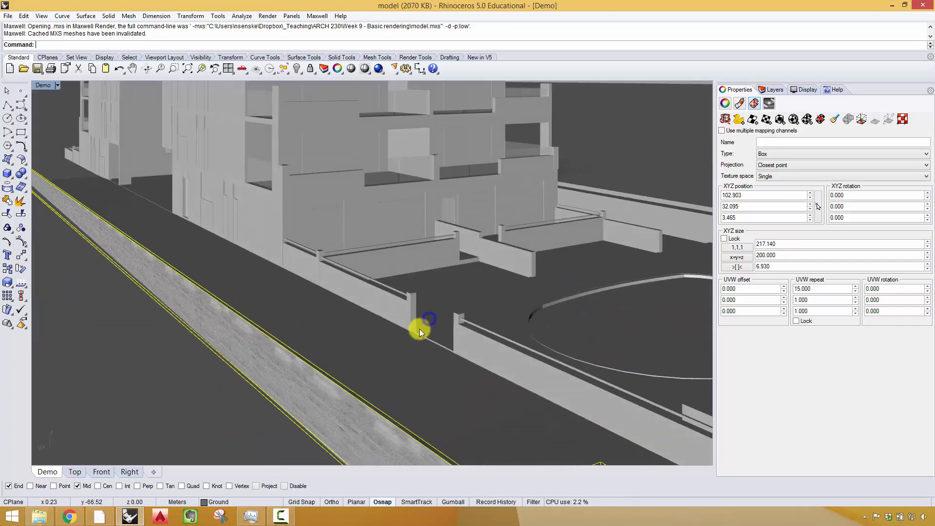
pyautogui.scroll(-4, 422, 302)
pyautogui.scroll(3, 422, 302)
pyautogui.click(377, 296)
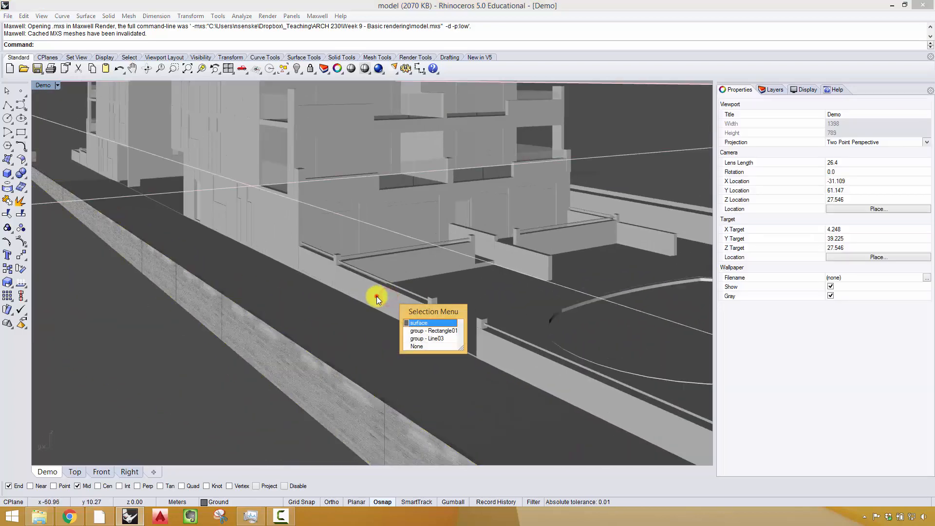
pyautogui.click(413, 322)
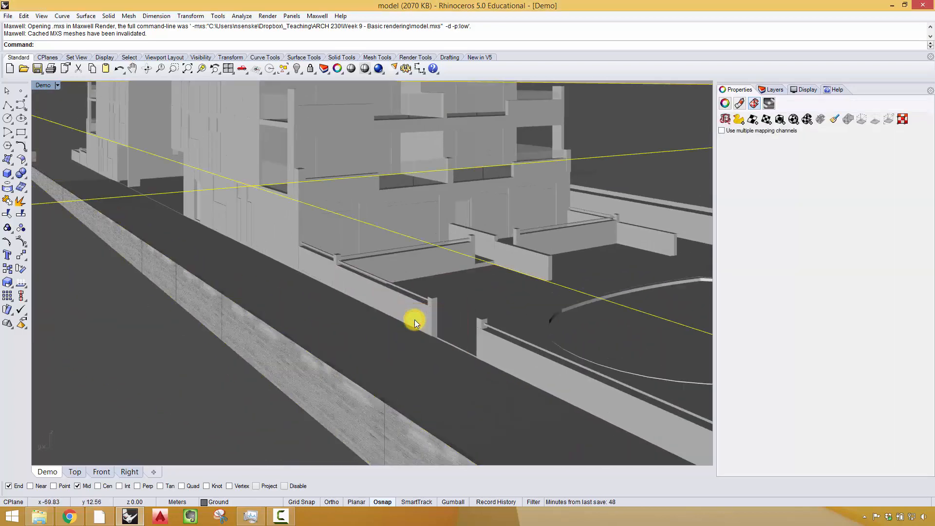
pyautogui.write('lock')
pyautogui.press('Return')
# Step: Examine how the low garden walls and the balcony facade pieces are grouped by picking them in the Demo view
pyautogui.click(417, 317)
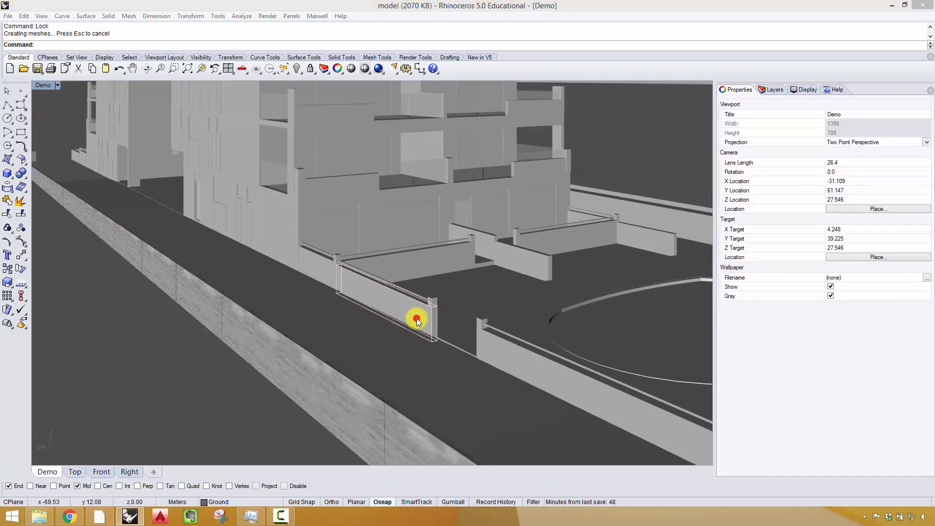
pyautogui.click(318, 270)
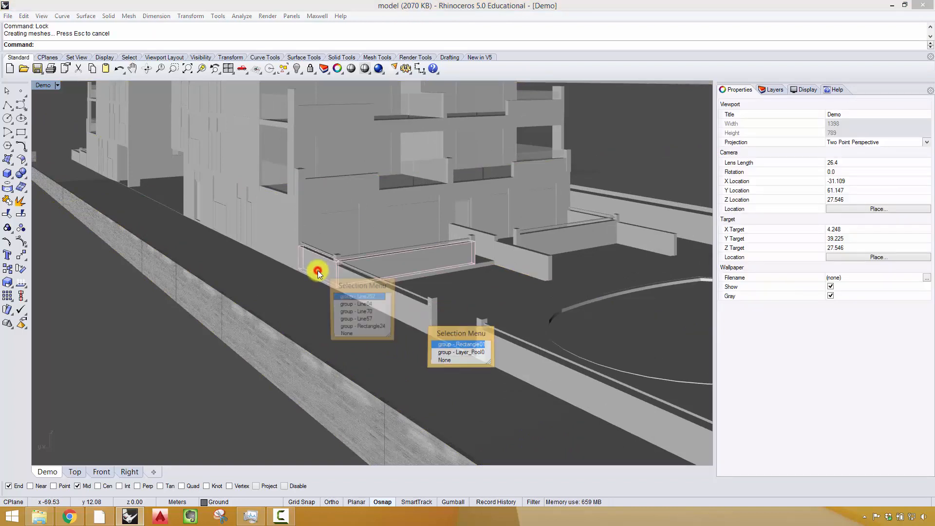
pyautogui.click(552, 195)
pyautogui.click(528, 228)
pyautogui.click(655, 147)
pyautogui.moveTo(655, 148); pyautogui.dragTo(409, 262, button='right')
pyautogui.scroll(6, 409, 262)
pyautogui.click(356, 256)
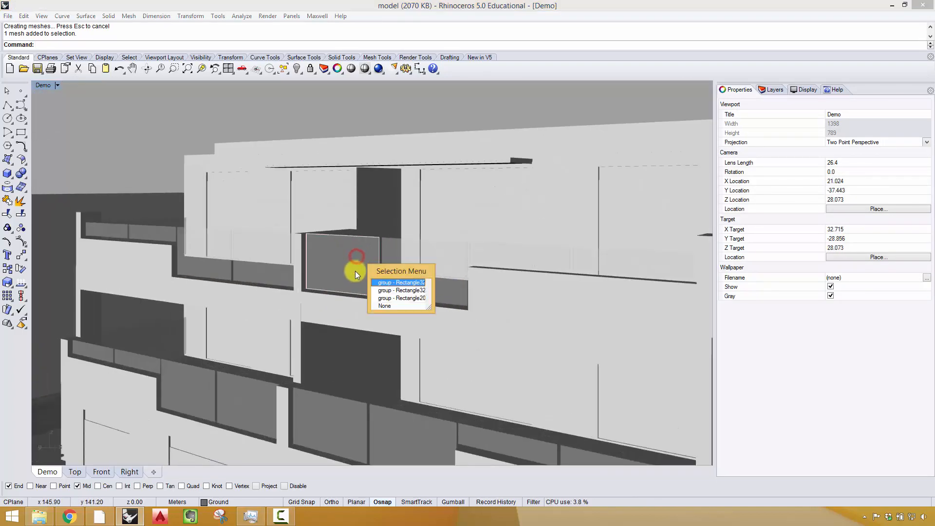
pyautogui.click(263, 205)
pyautogui.click(237, 202)
pyautogui.moveTo(238, 202); pyautogui.dragTo(307, 227, button='right')
pyautogui.click(153, 140)
pyautogui.moveTo(153, 140); pyautogui.dragTo(221, 182, button='right')
# Step: Examine how the wall panels around the windows on the building's end facade are grouped
pyautogui.scroll(-14, 239, 190)
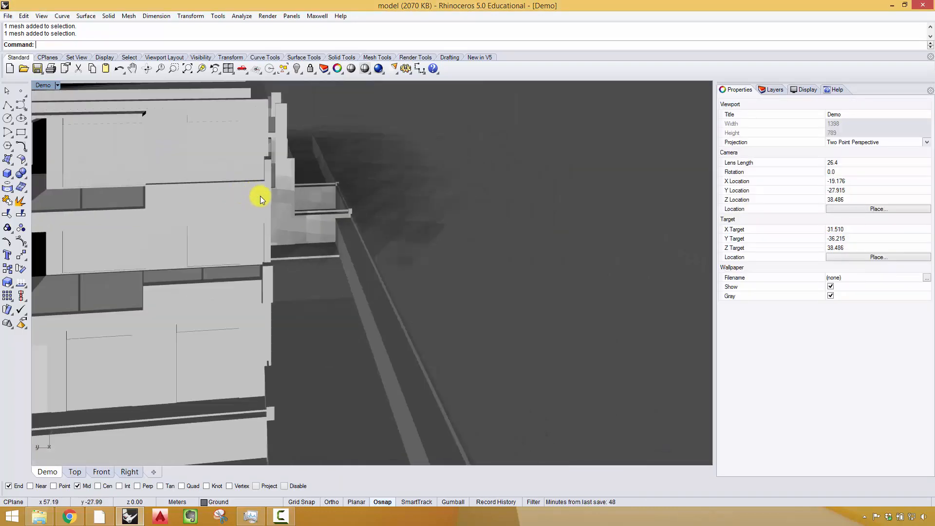
pyautogui.moveTo(294, 217); pyautogui.dragTo(234, 246, button='right')
pyautogui.keyDown('shift'); pyautogui.moveTo(235, 247); pyautogui.dragTo(228, 250, button='right'); pyautogui.keyUp('shift')
pyautogui.scroll(10, 330, 200)
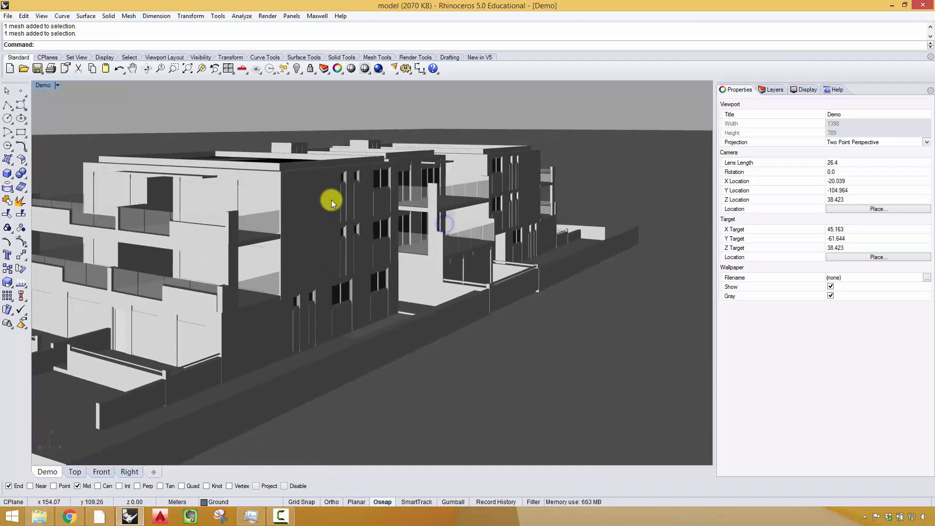
pyautogui.click(381, 193)
pyautogui.click(387, 292)
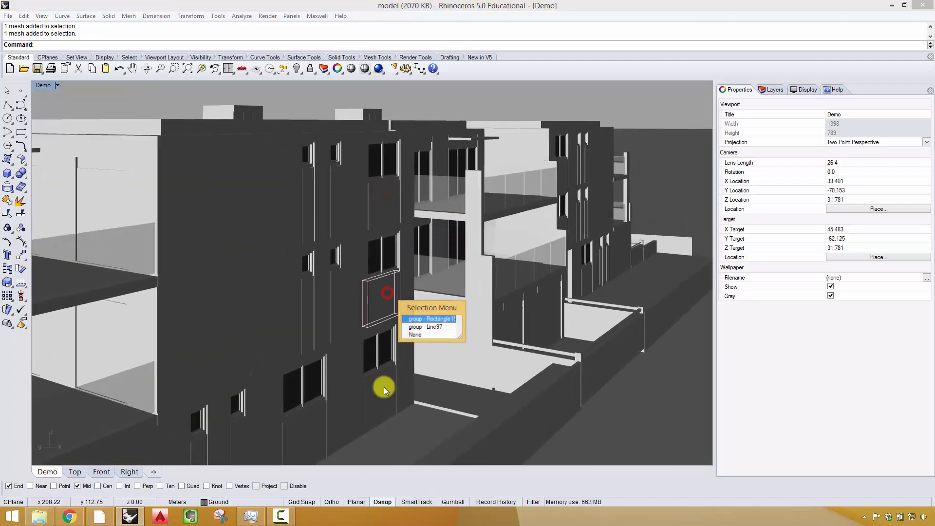
pyautogui.click(383, 391)
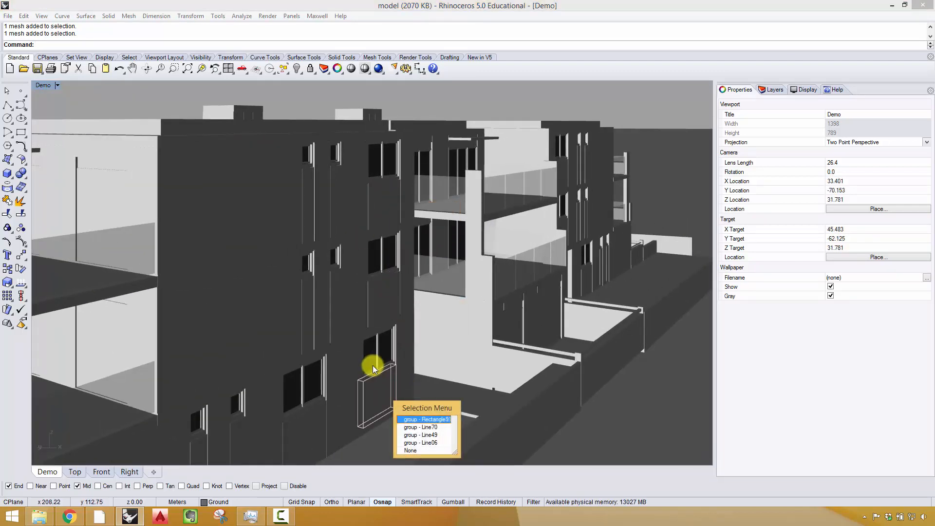
pyautogui.click(403, 104)
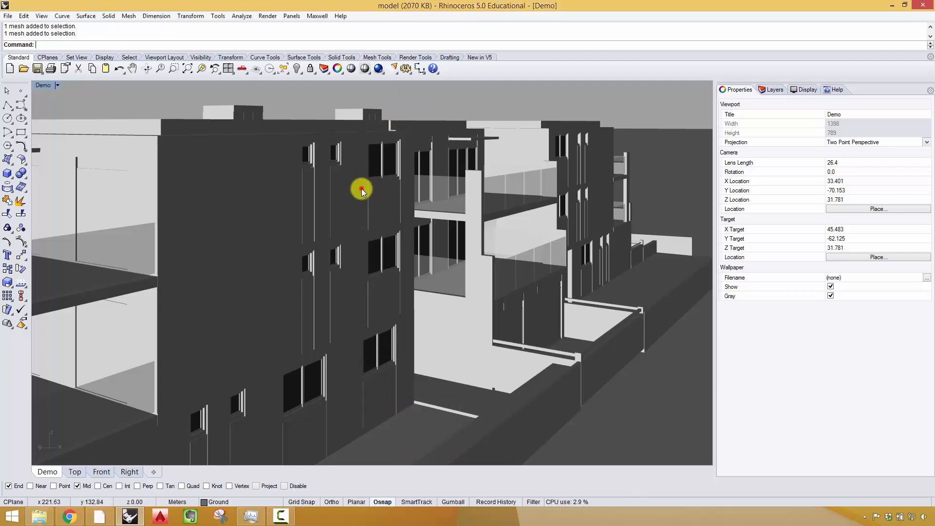
pyautogui.click(361, 189)
# Step: Examine the whole building complex, its roofs and its perimeter walls from several angles in the Demo view
pyautogui.moveTo(444, 106); pyautogui.dragTo(363, 261, button='right')
pyautogui.scroll(-15, 454, 270)
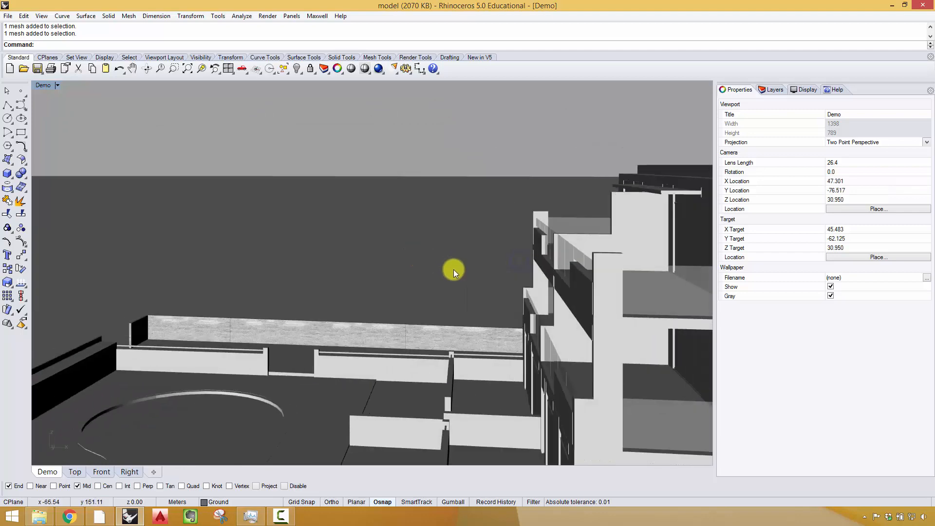
pyautogui.keyDown('shift'); pyautogui.moveTo(530, 284); pyautogui.dragTo(272, 296, button='right'); pyautogui.keyUp('shift')
pyautogui.scroll(5, 347, 305)
pyautogui.moveTo(349, 306); pyautogui.dragTo(389, 337, button='right')
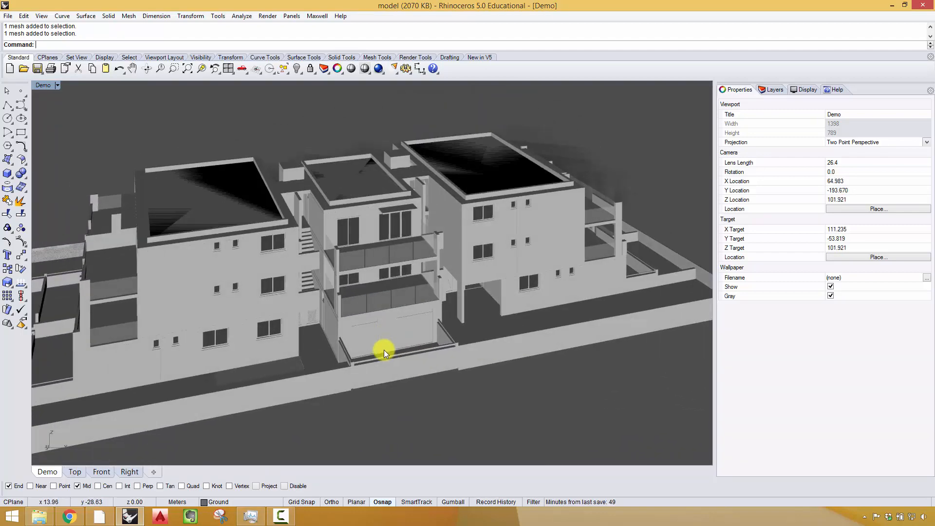
pyautogui.click(206, 192)
pyautogui.click(272, 131)
pyautogui.scroll(-3, 360, 335)
pyautogui.scroll(4, 360, 334)
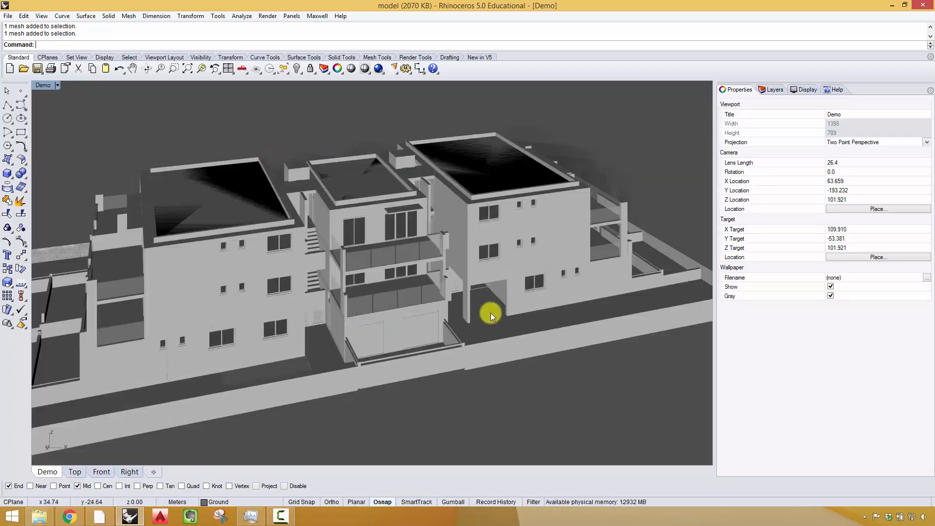
pyautogui.moveTo(490, 312); pyautogui.dragTo(267, 305, button='right')
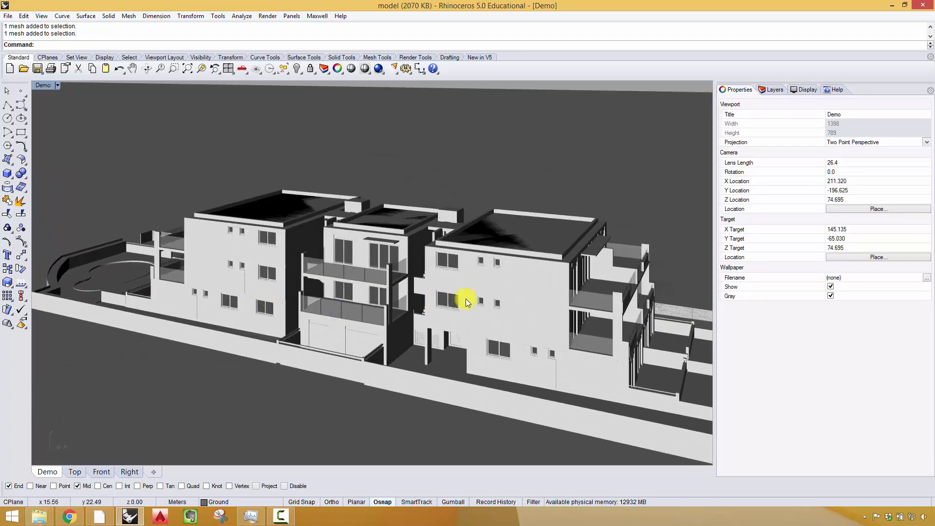
pyautogui.keyDown('shift'); pyautogui.moveTo(582, 295); pyautogui.dragTo(468, 233, button='right'); pyautogui.keyUp('shift')
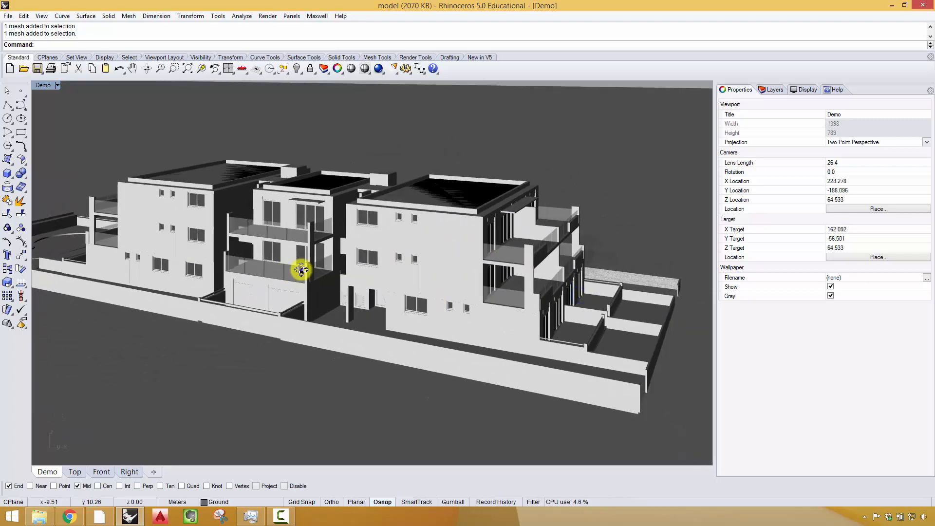
# Step: Examine the long side facades, the end facade with its garden walls, and the textured perimeter wall from near ground level
pyautogui.moveTo(302, 269); pyautogui.dragTo(456, 274, button='right')
pyautogui.keyDown('shift'); pyautogui.moveTo(181, 313); pyautogui.dragTo(454, 206, button='right'); pyautogui.keyUp('shift')
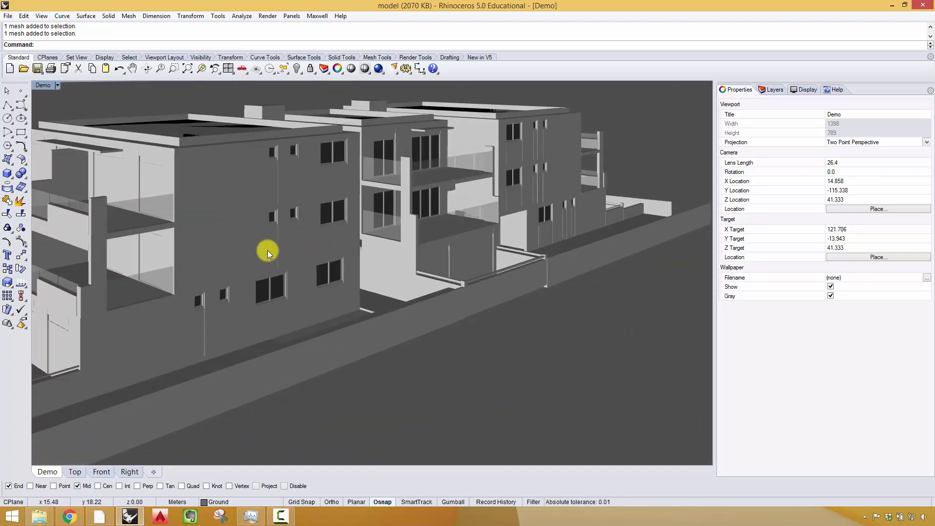
pyautogui.moveTo(236, 252); pyautogui.dragTo(358, 241, button='right')
pyautogui.keyDown('shift'); pyautogui.moveTo(404, 215); pyautogui.dragTo(291, 200, button='right'); pyautogui.keyUp('shift')
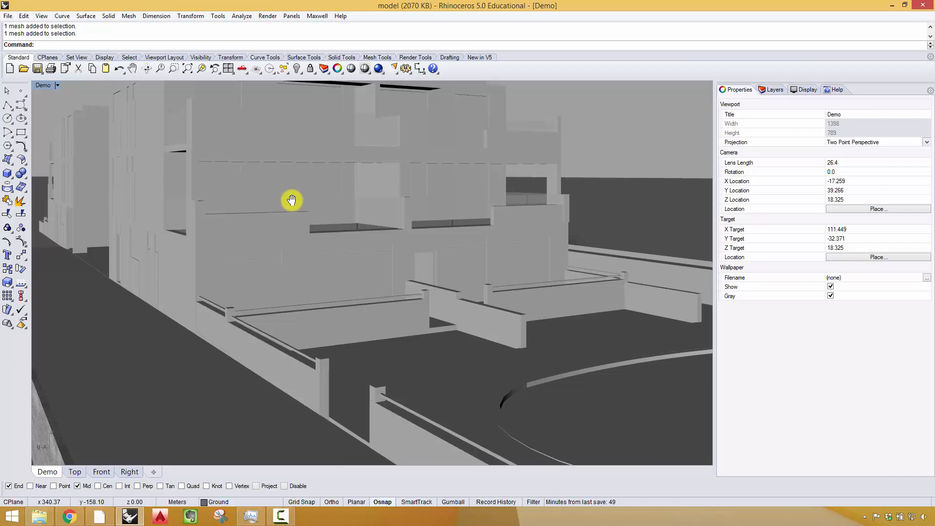
pyautogui.moveTo(304, 204); pyautogui.dragTo(329, 229, button='right')
pyautogui.scroll(-6, 308, 200)
pyautogui.scroll(4, 311, 240)
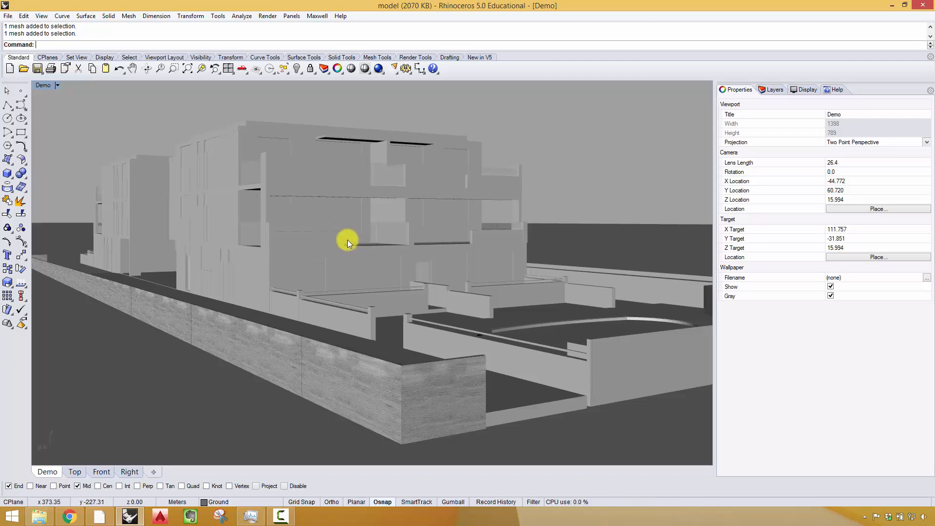
pyautogui.moveTo(365, 239); pyautogui.dragTo(360, 233, button='right')
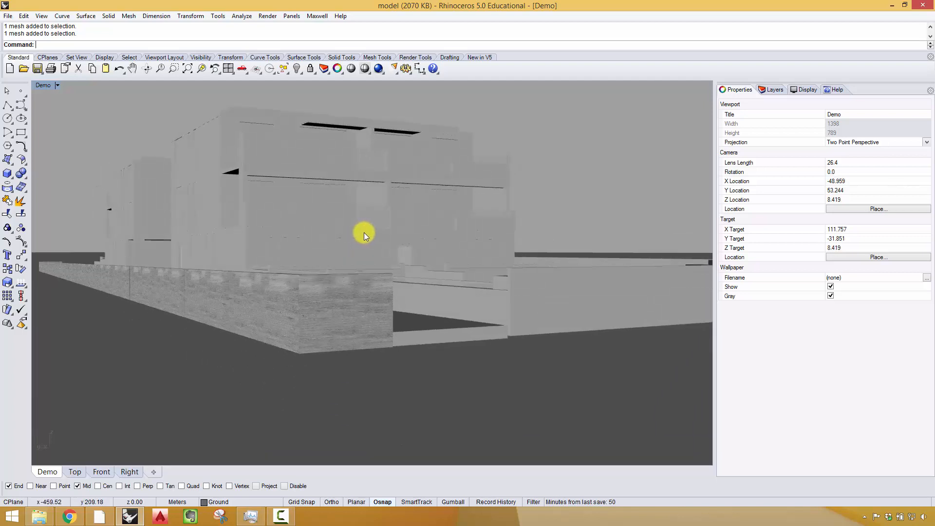
pyautogui.keyDown('shift'); pyautogui.moveTo(359, 225); pyautogui.dragTo(390, 240, button='right'); pyautogui.keyUp('shift')
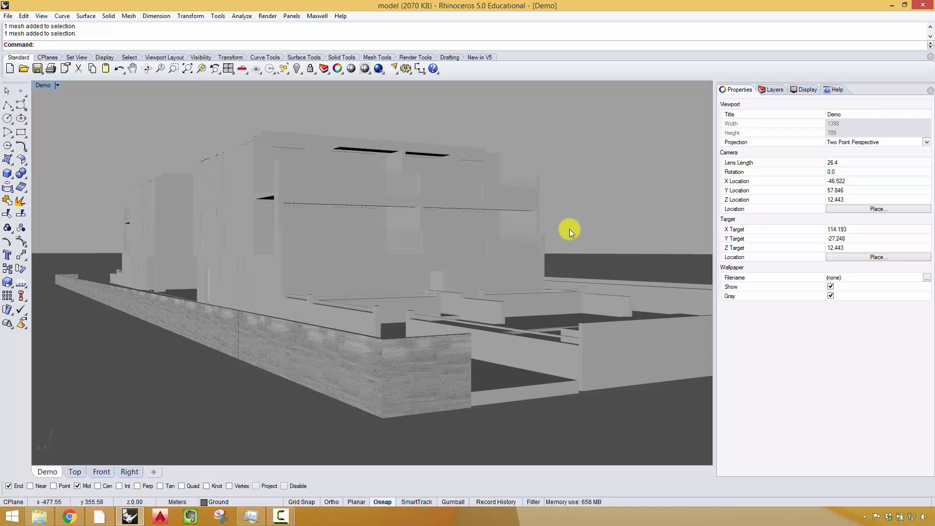
pyautogui.moveTo(569, 229); pyautogui.dragTo(521, 243, button='right')
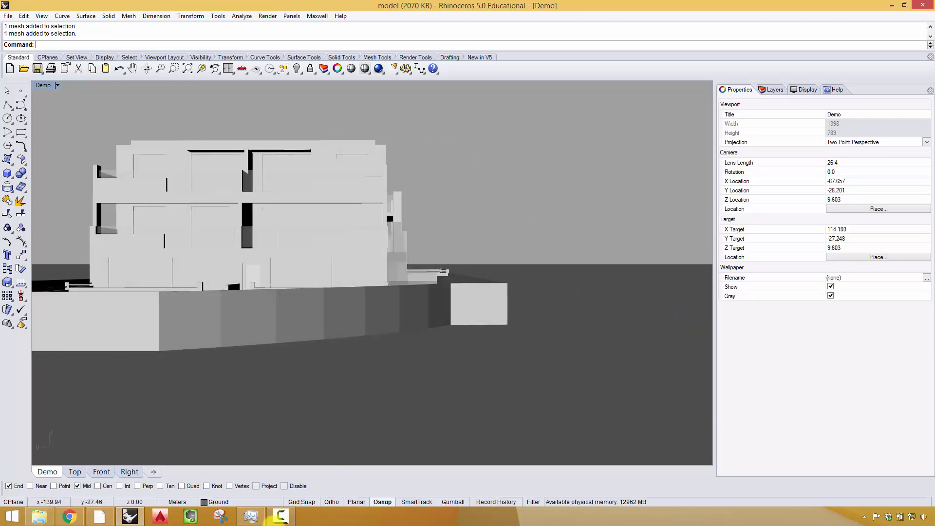